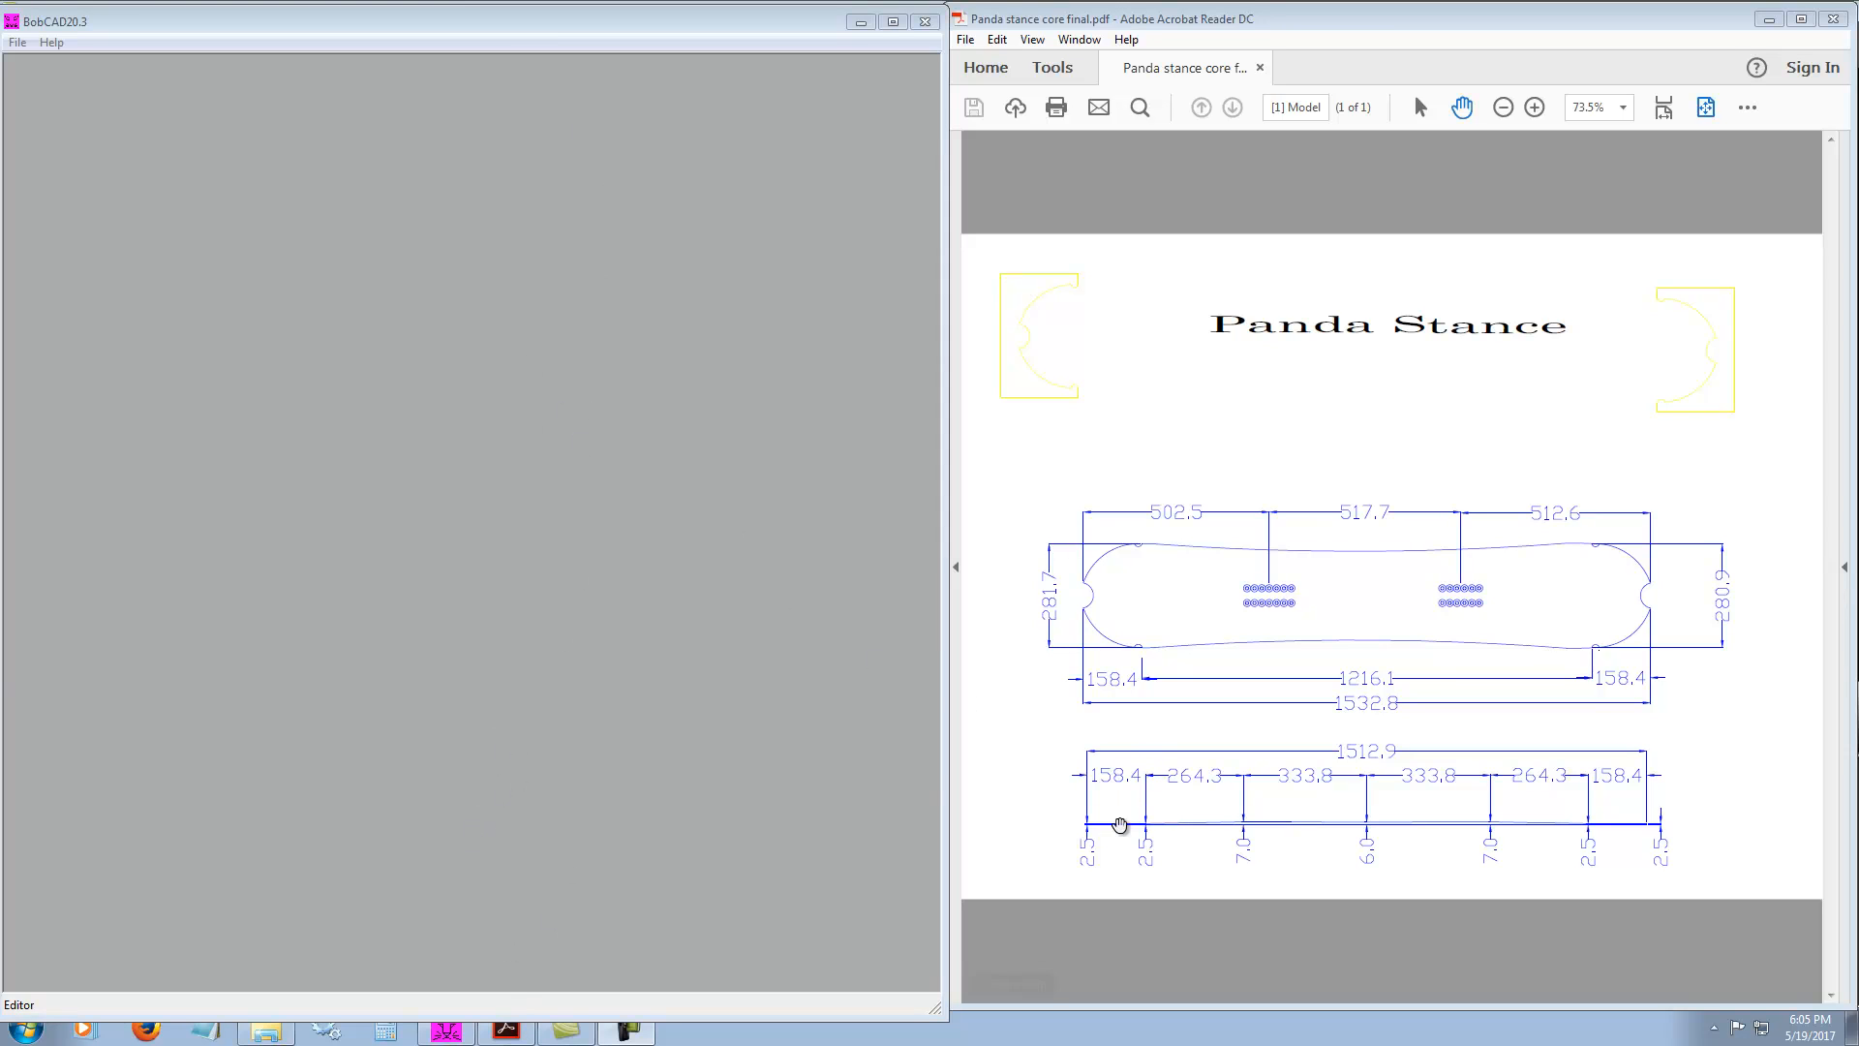
Create a new drawing based on the normal template
click(29, 44)
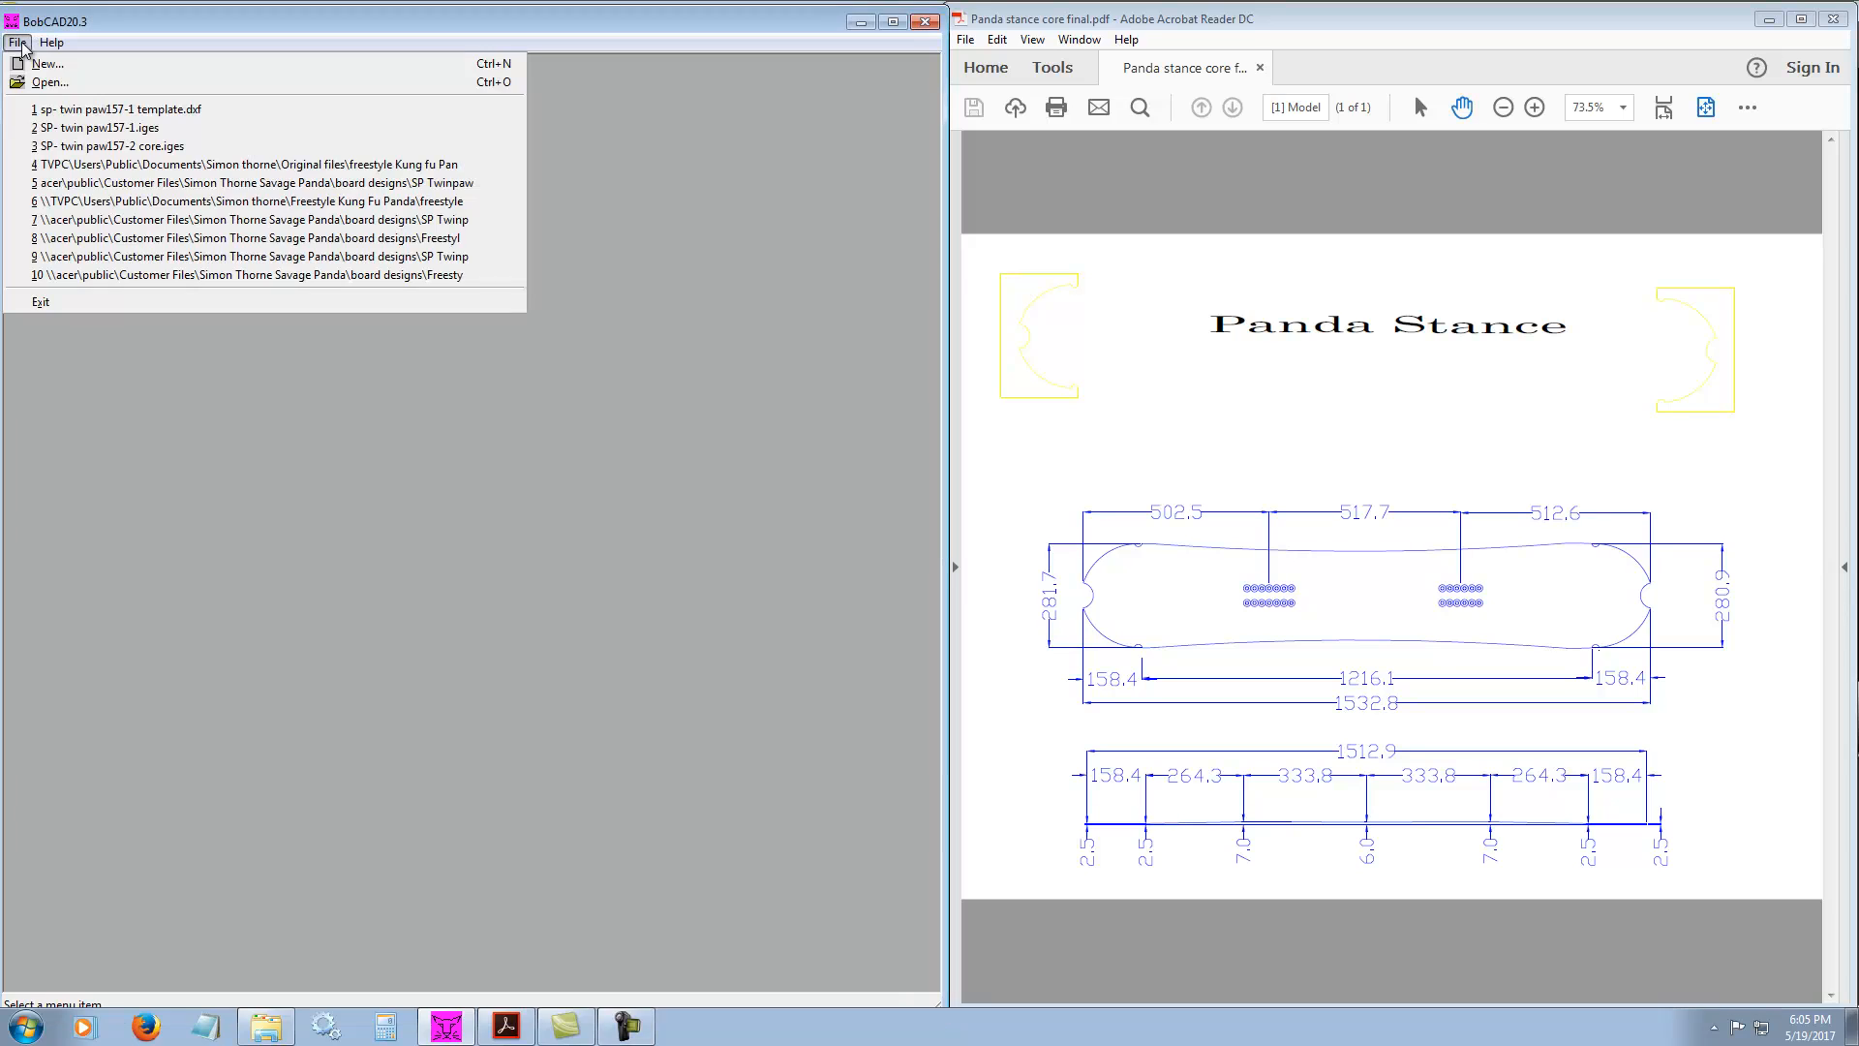
click(46, 64)
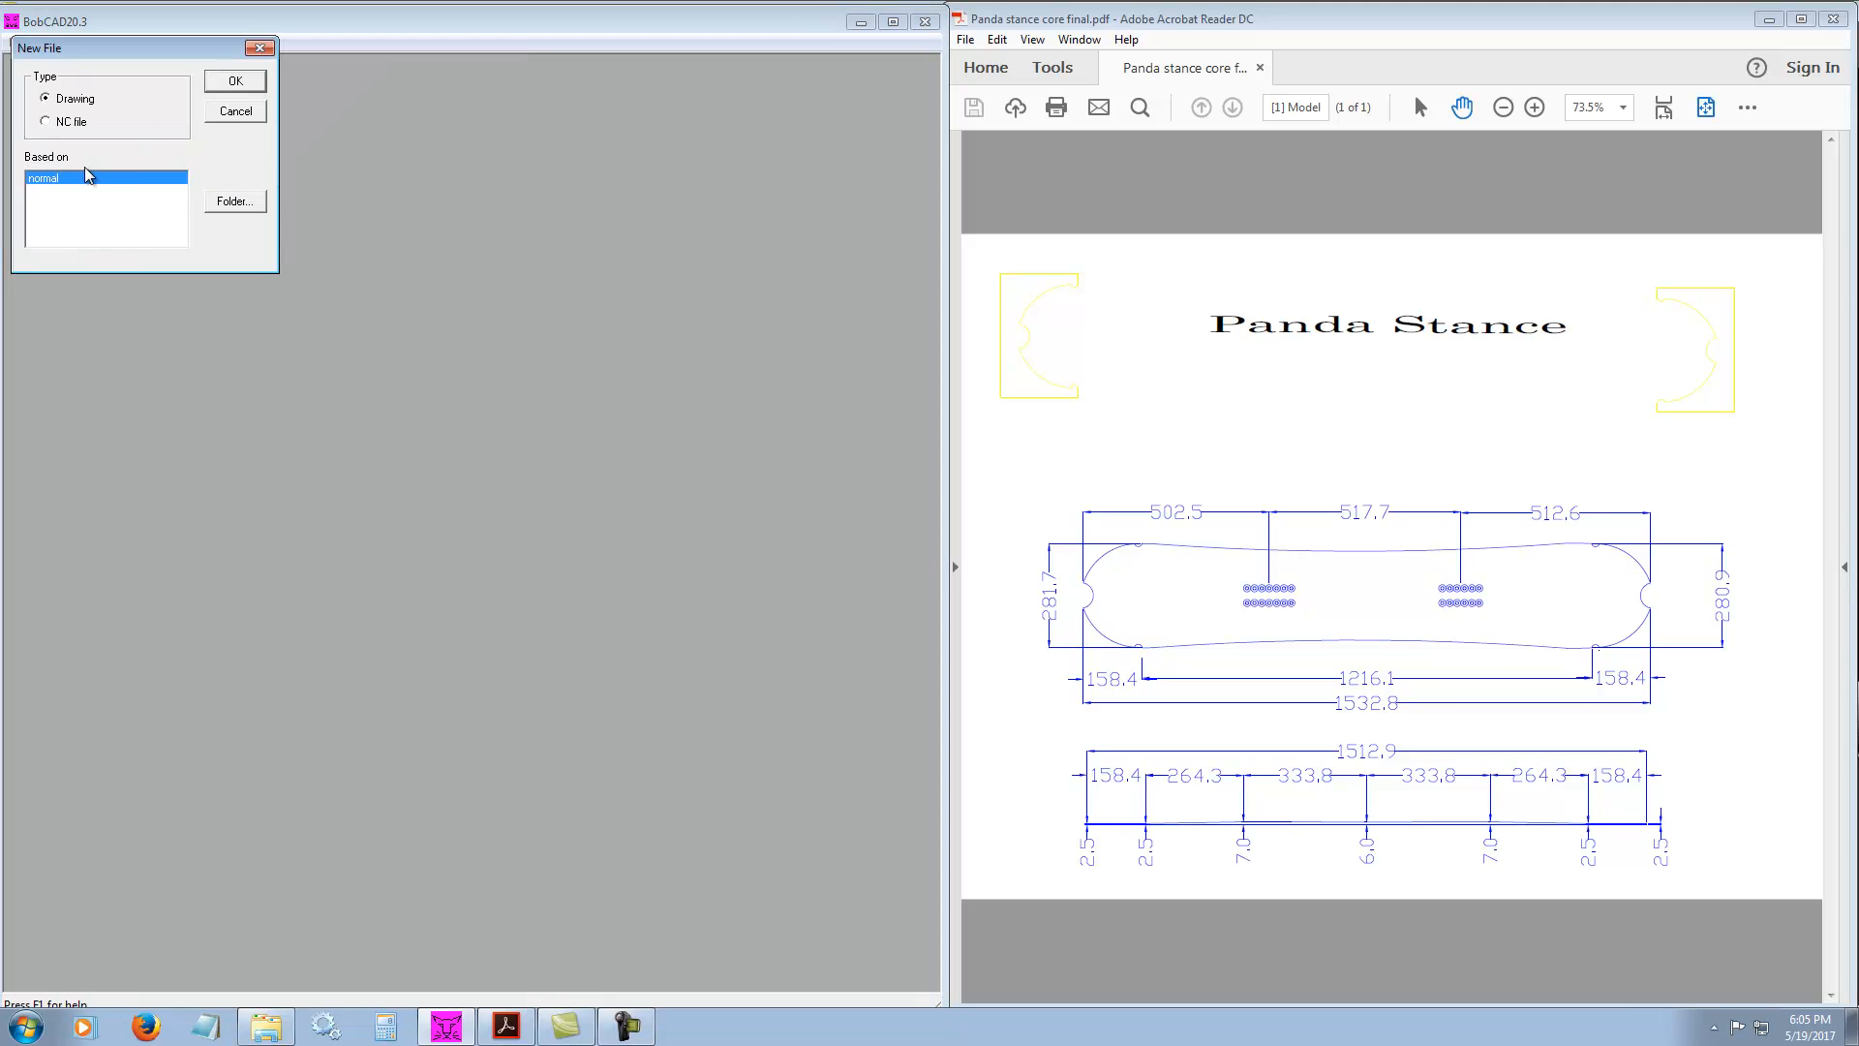
click(235, 81)
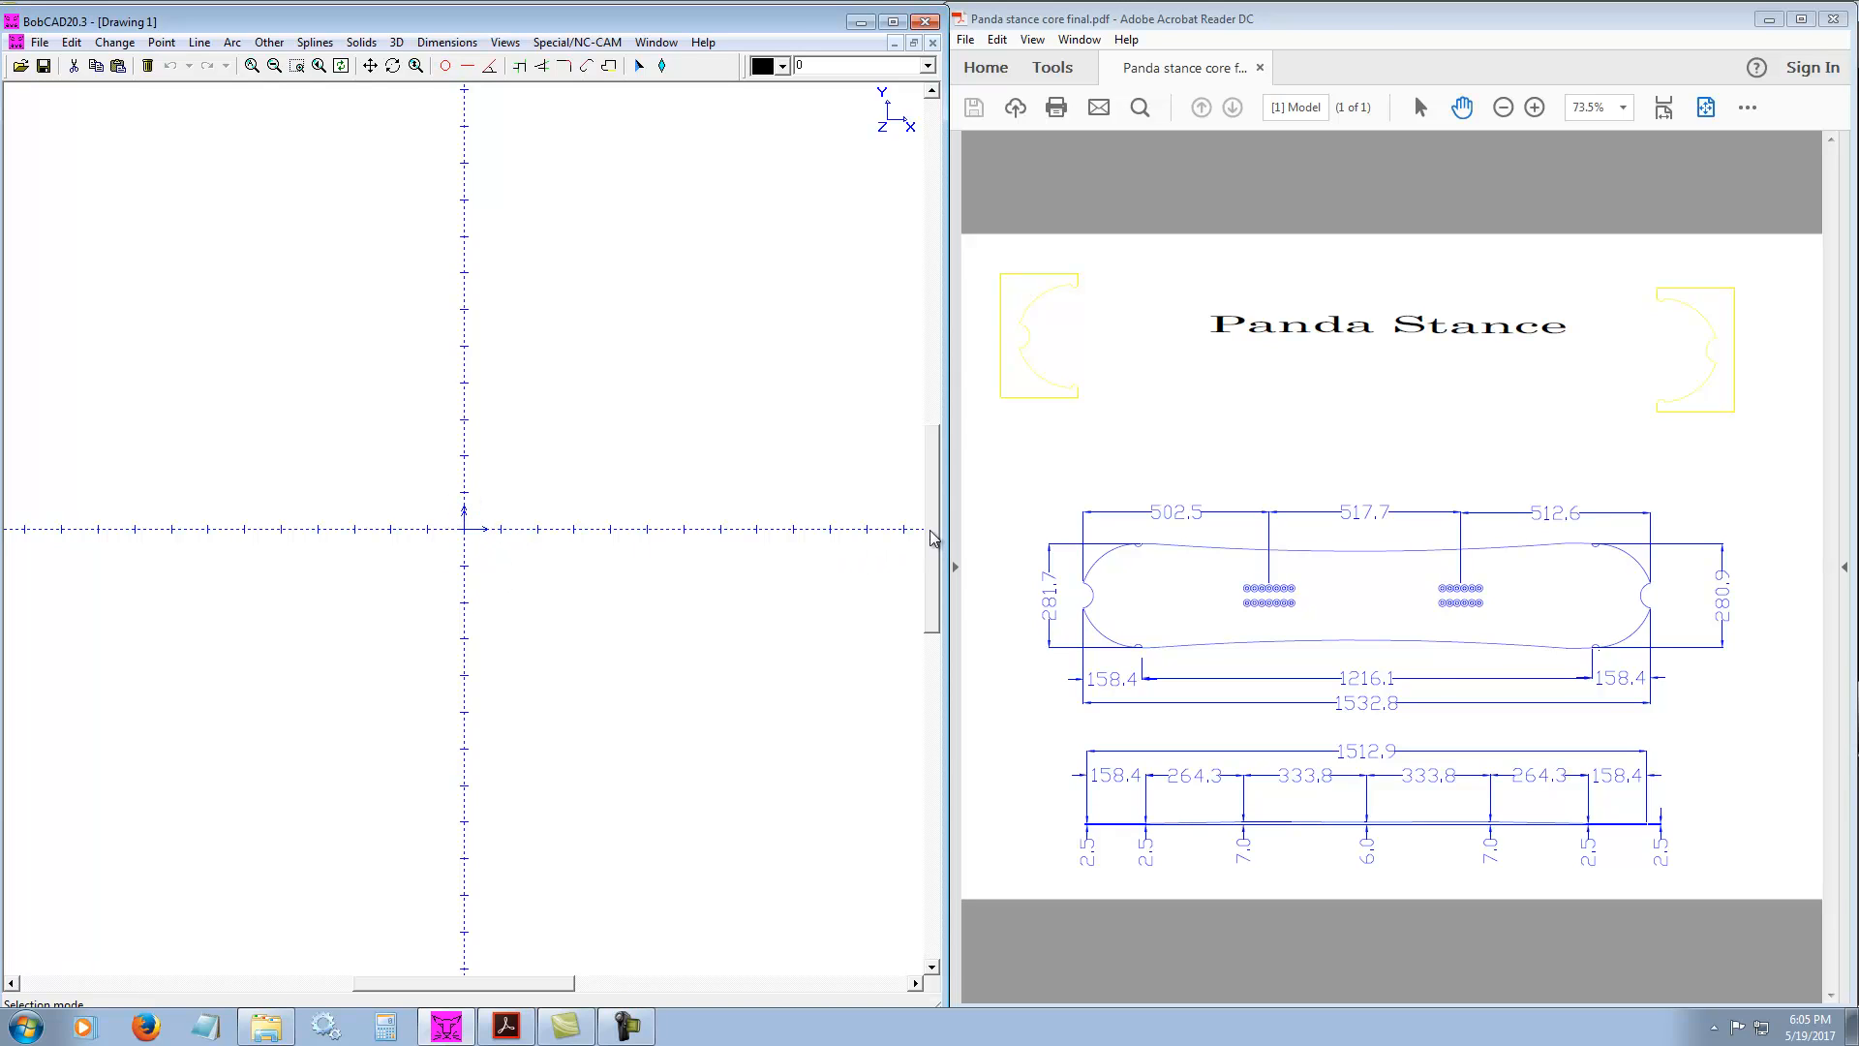
scroll(931, 581, up, 3)
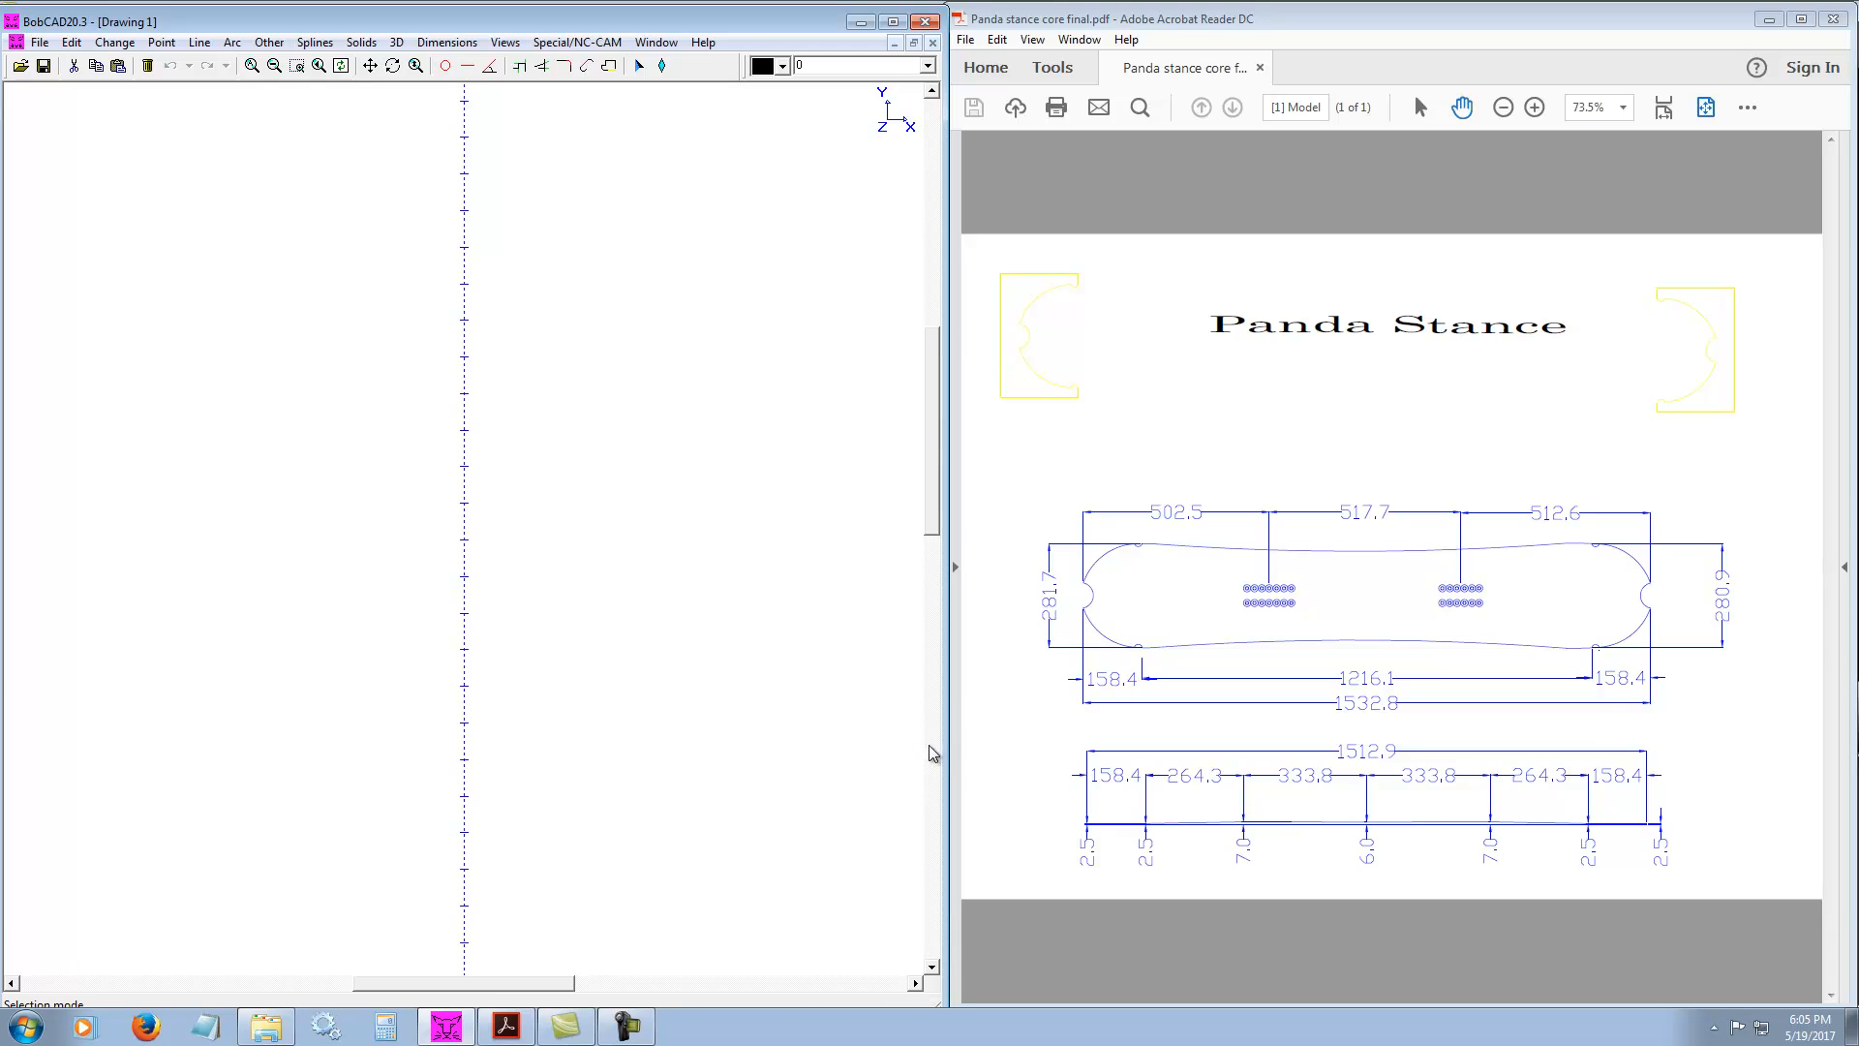
scroll(931, 753, down, 3)
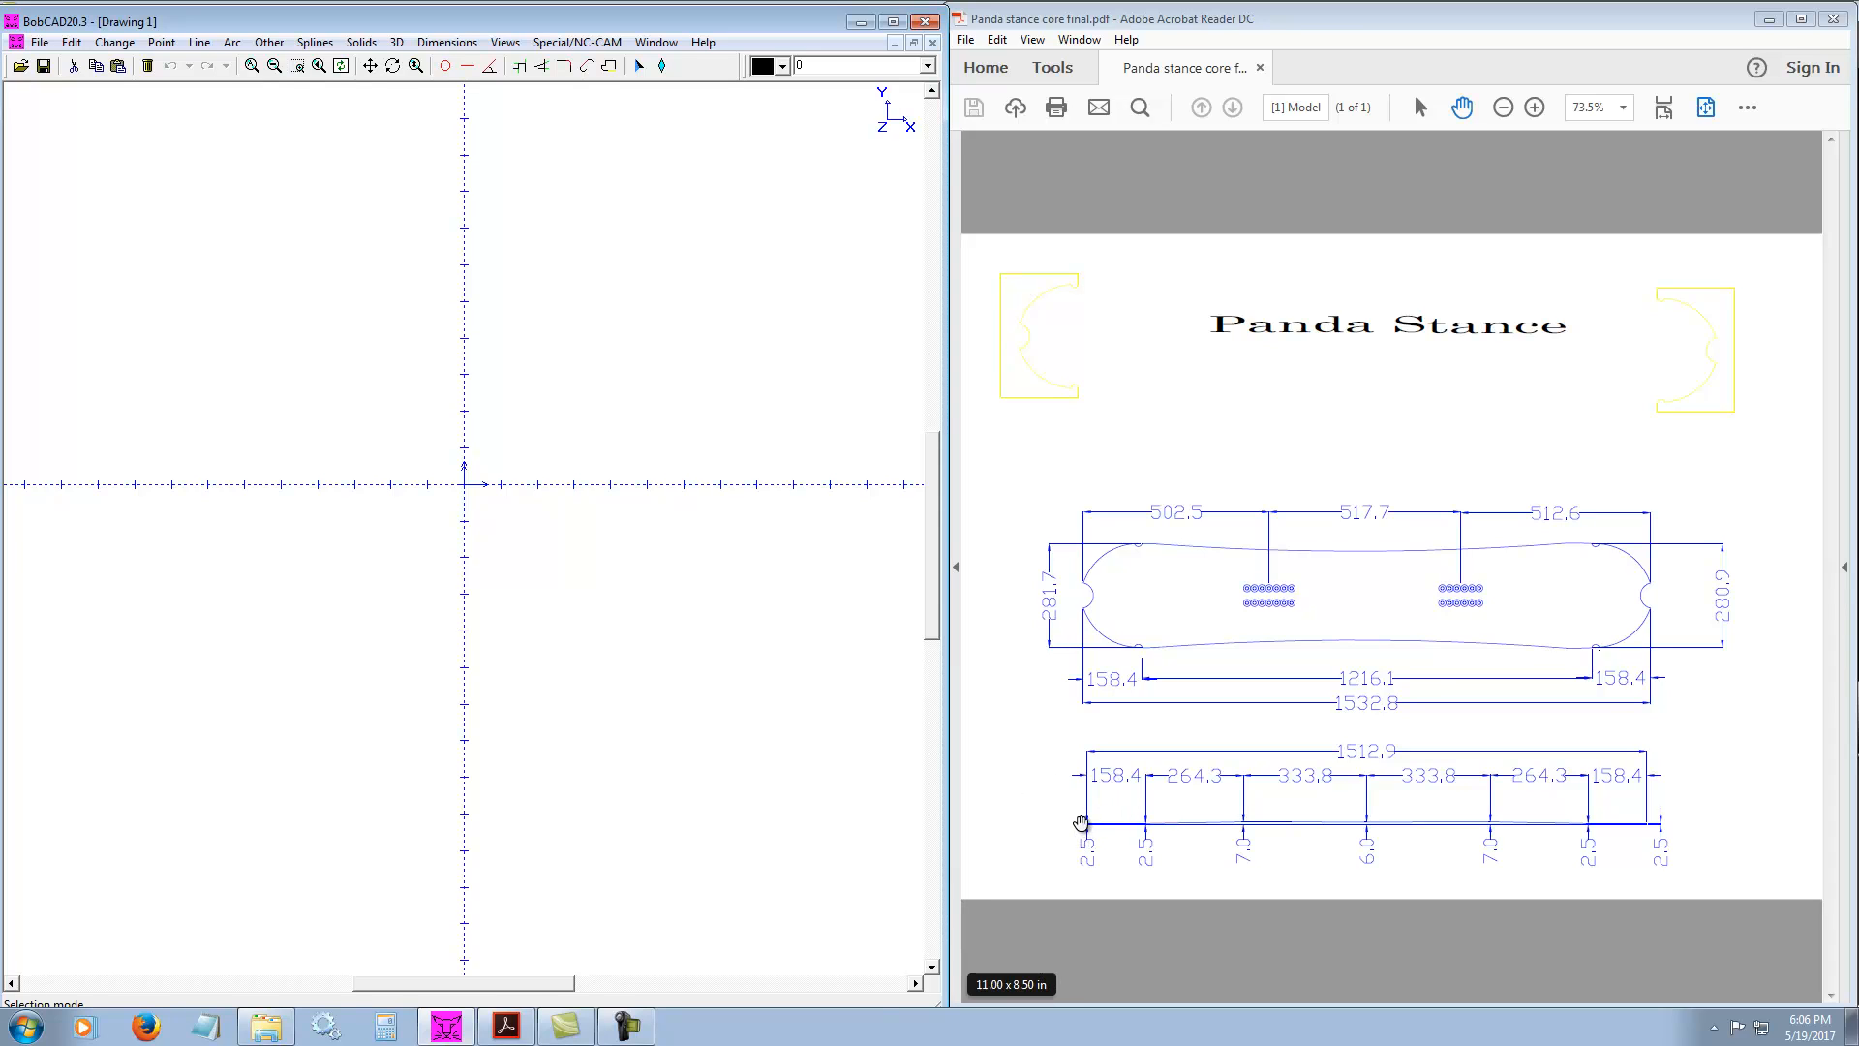
Draw a 3D line by coordinates from X 0, Y 0, Z 2.5 to X 0, Y 158.4, Z 2.5
click(200, 44)
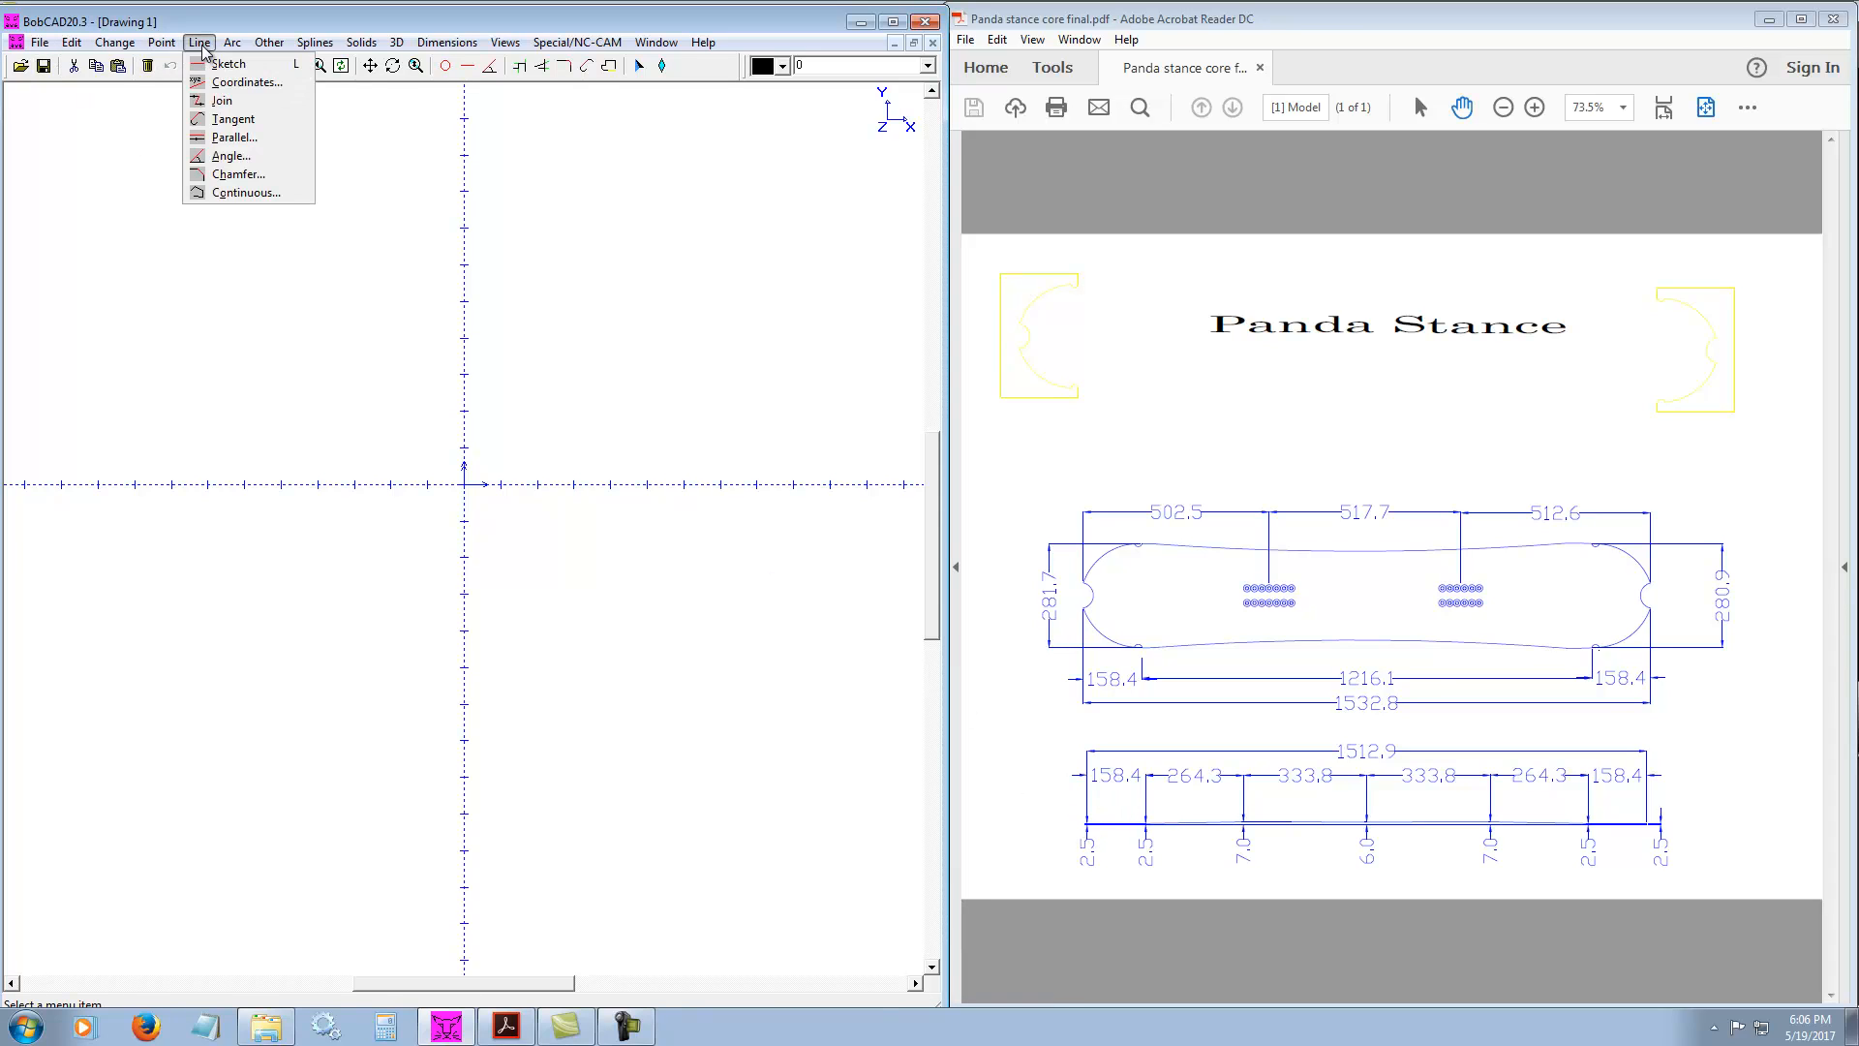
click(221, 83)
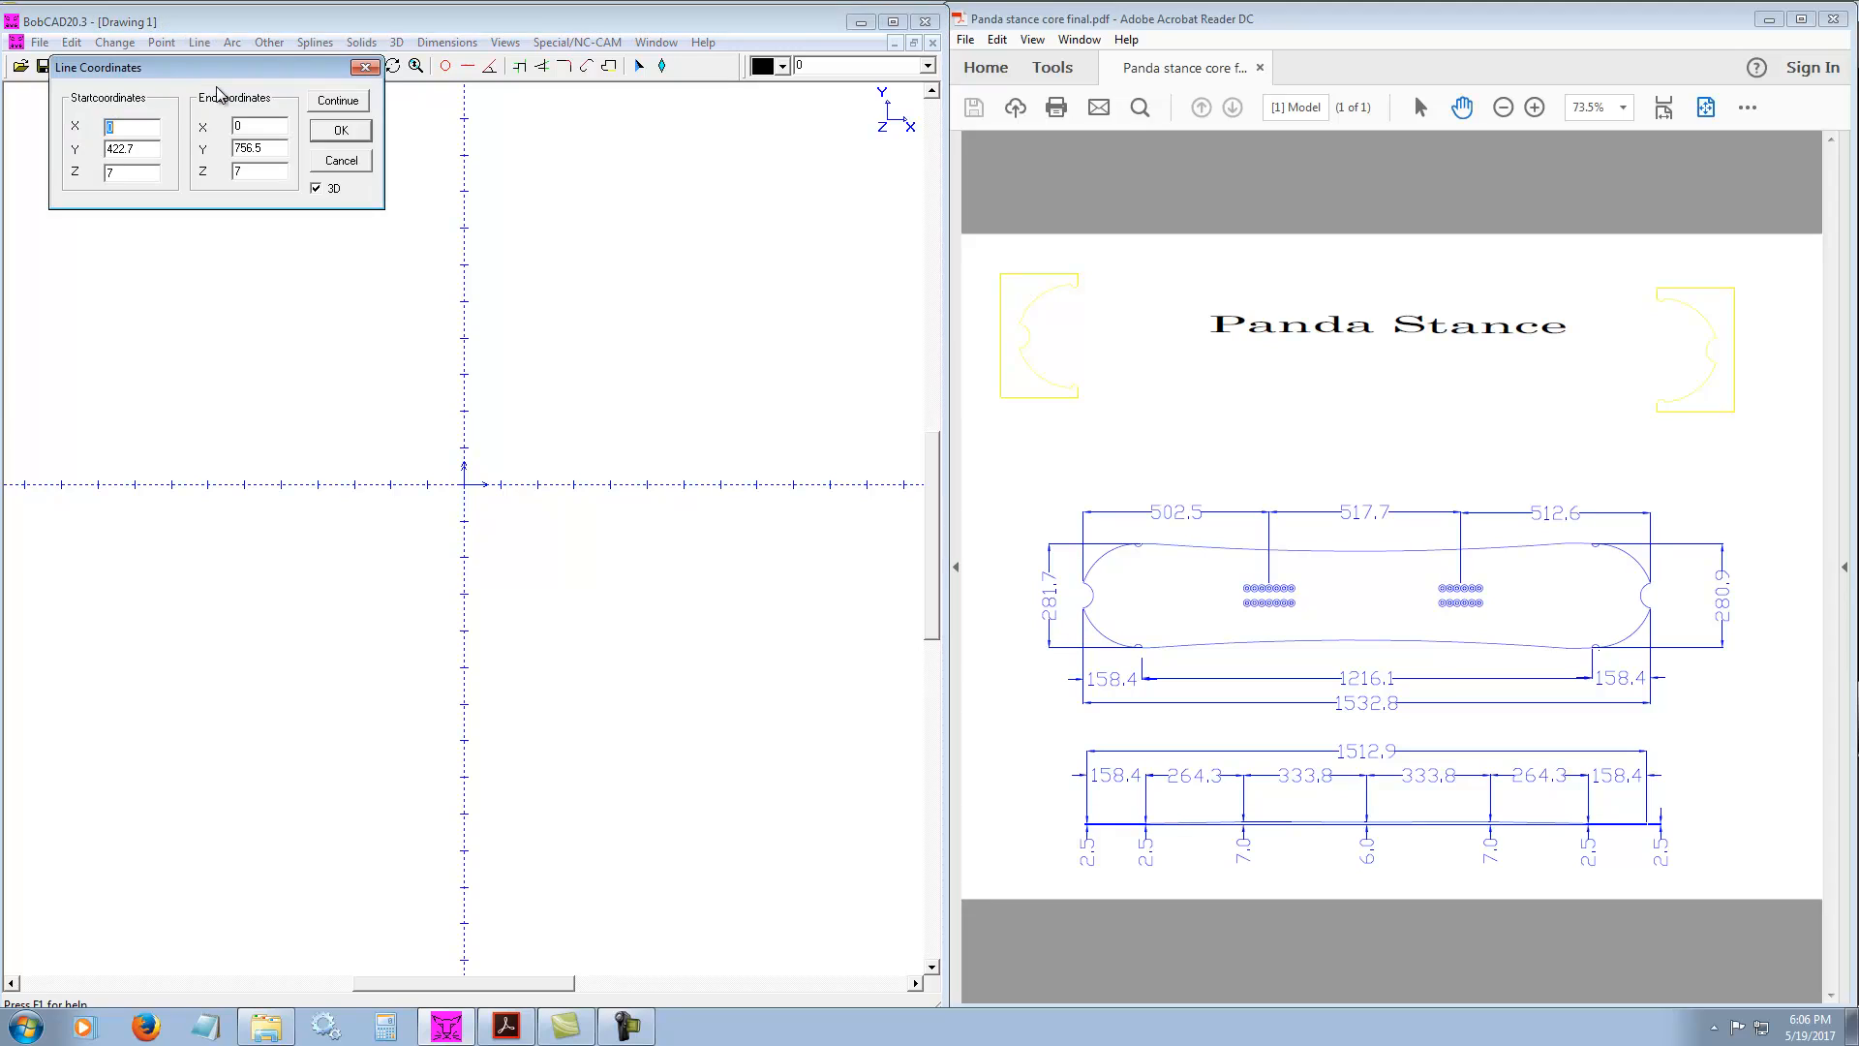
double_click(155, 150)
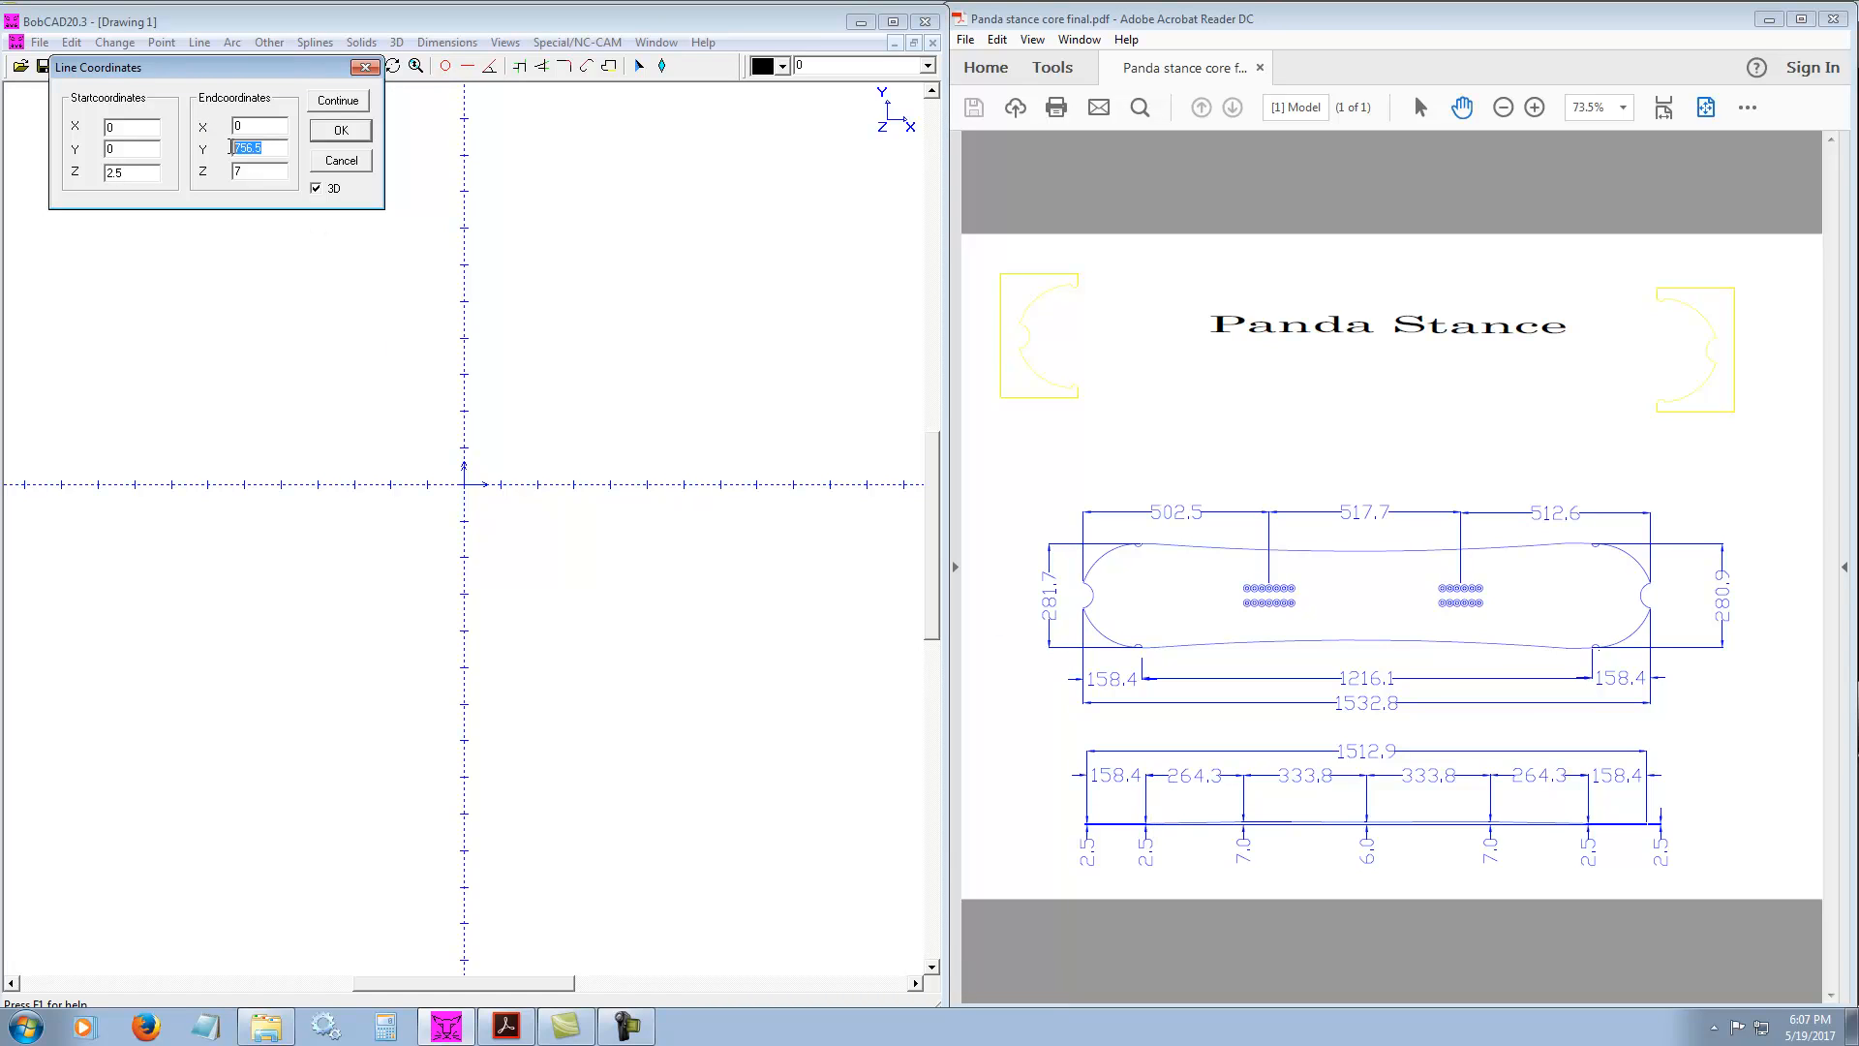
text(158.4)
key(Tab)
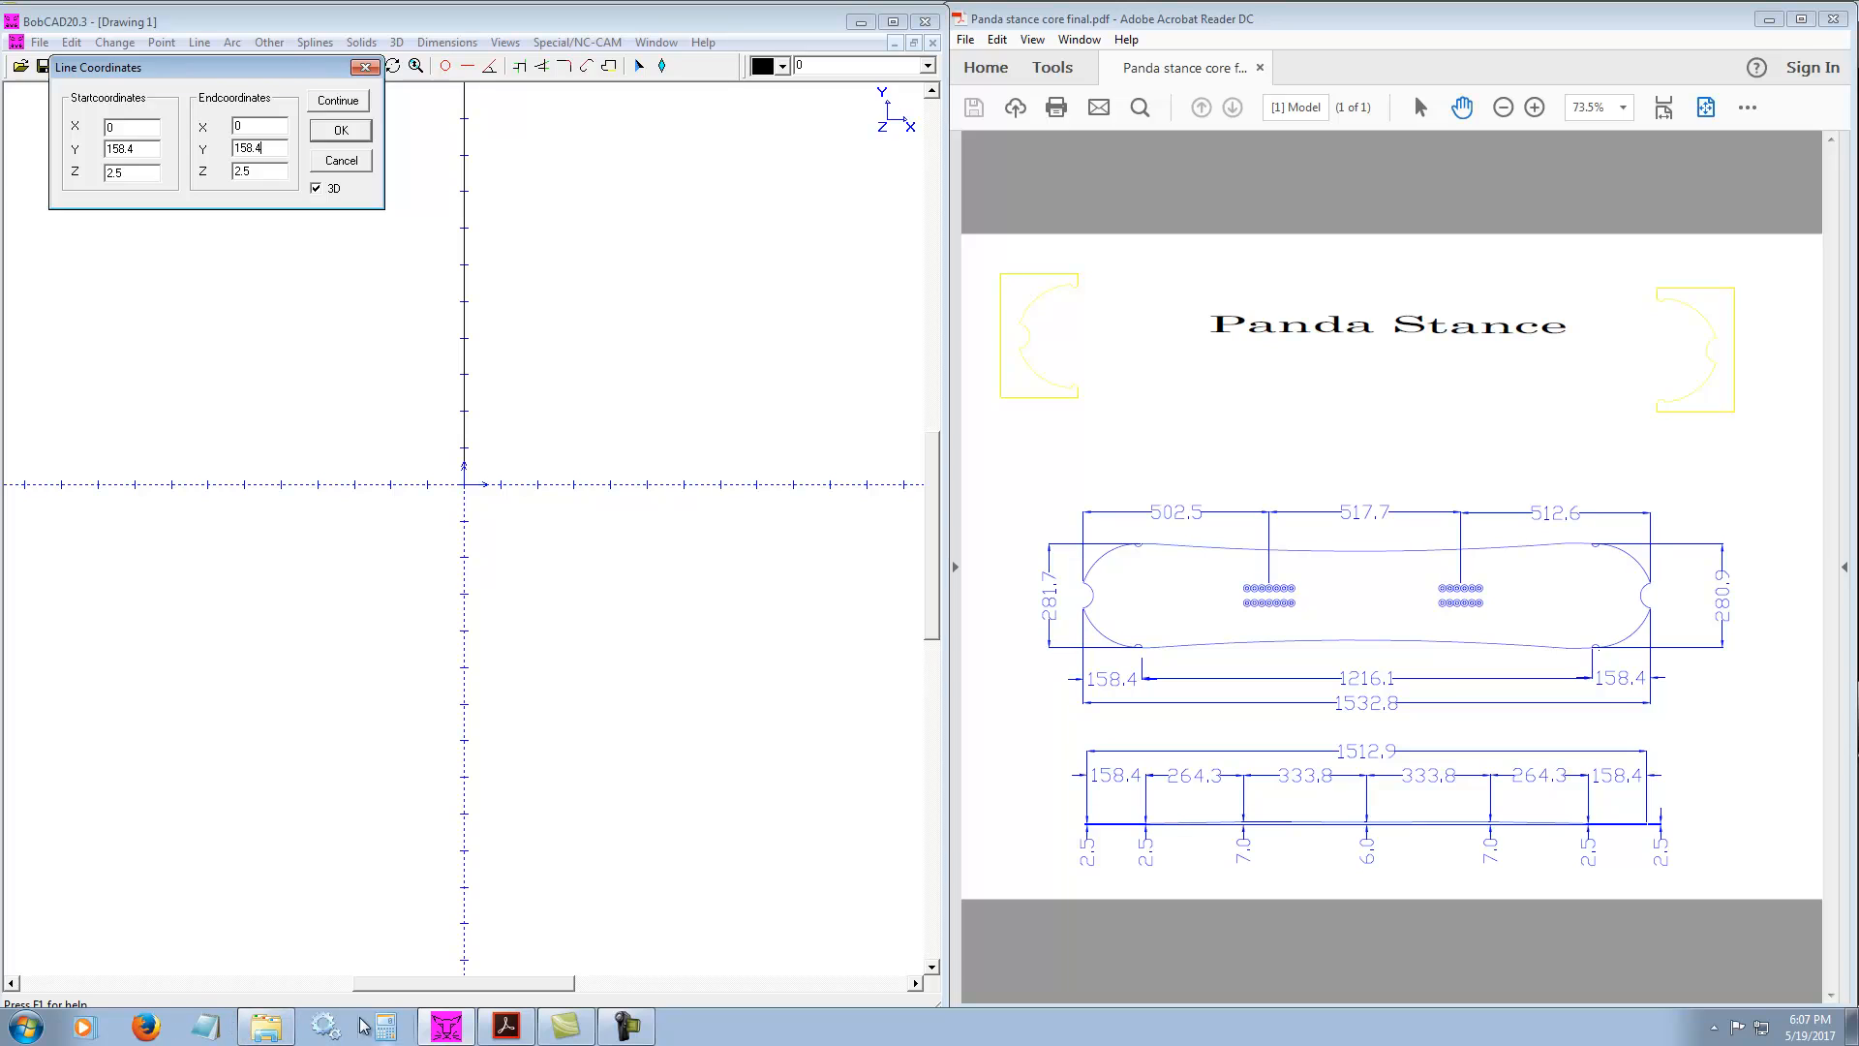
Add 158.4 and 264.3 in Calculator, and draw the segment from Y 158.4, Z 2.5 to Y 422.7, Z 7 at X 0
click(385, 1027)
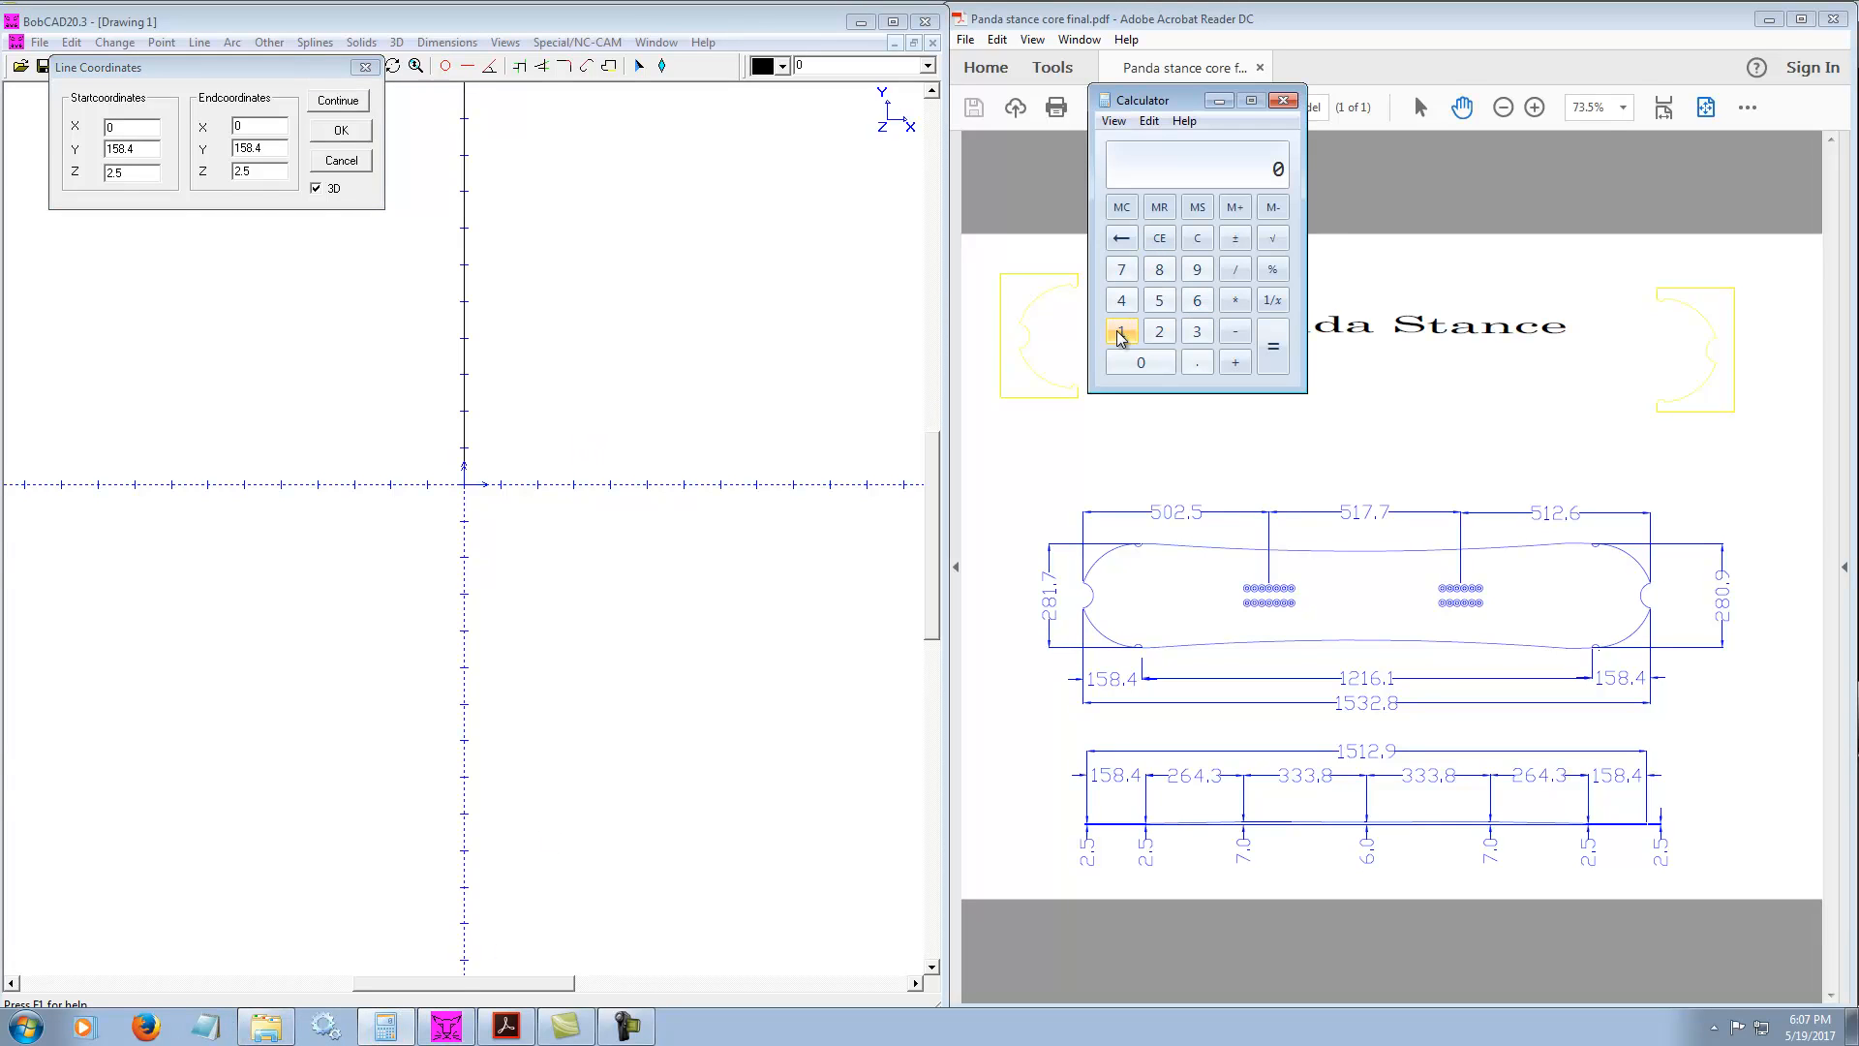
text(158.)
text(4 + )
text(264.3)
click(1274, 346)
click(262, 147)
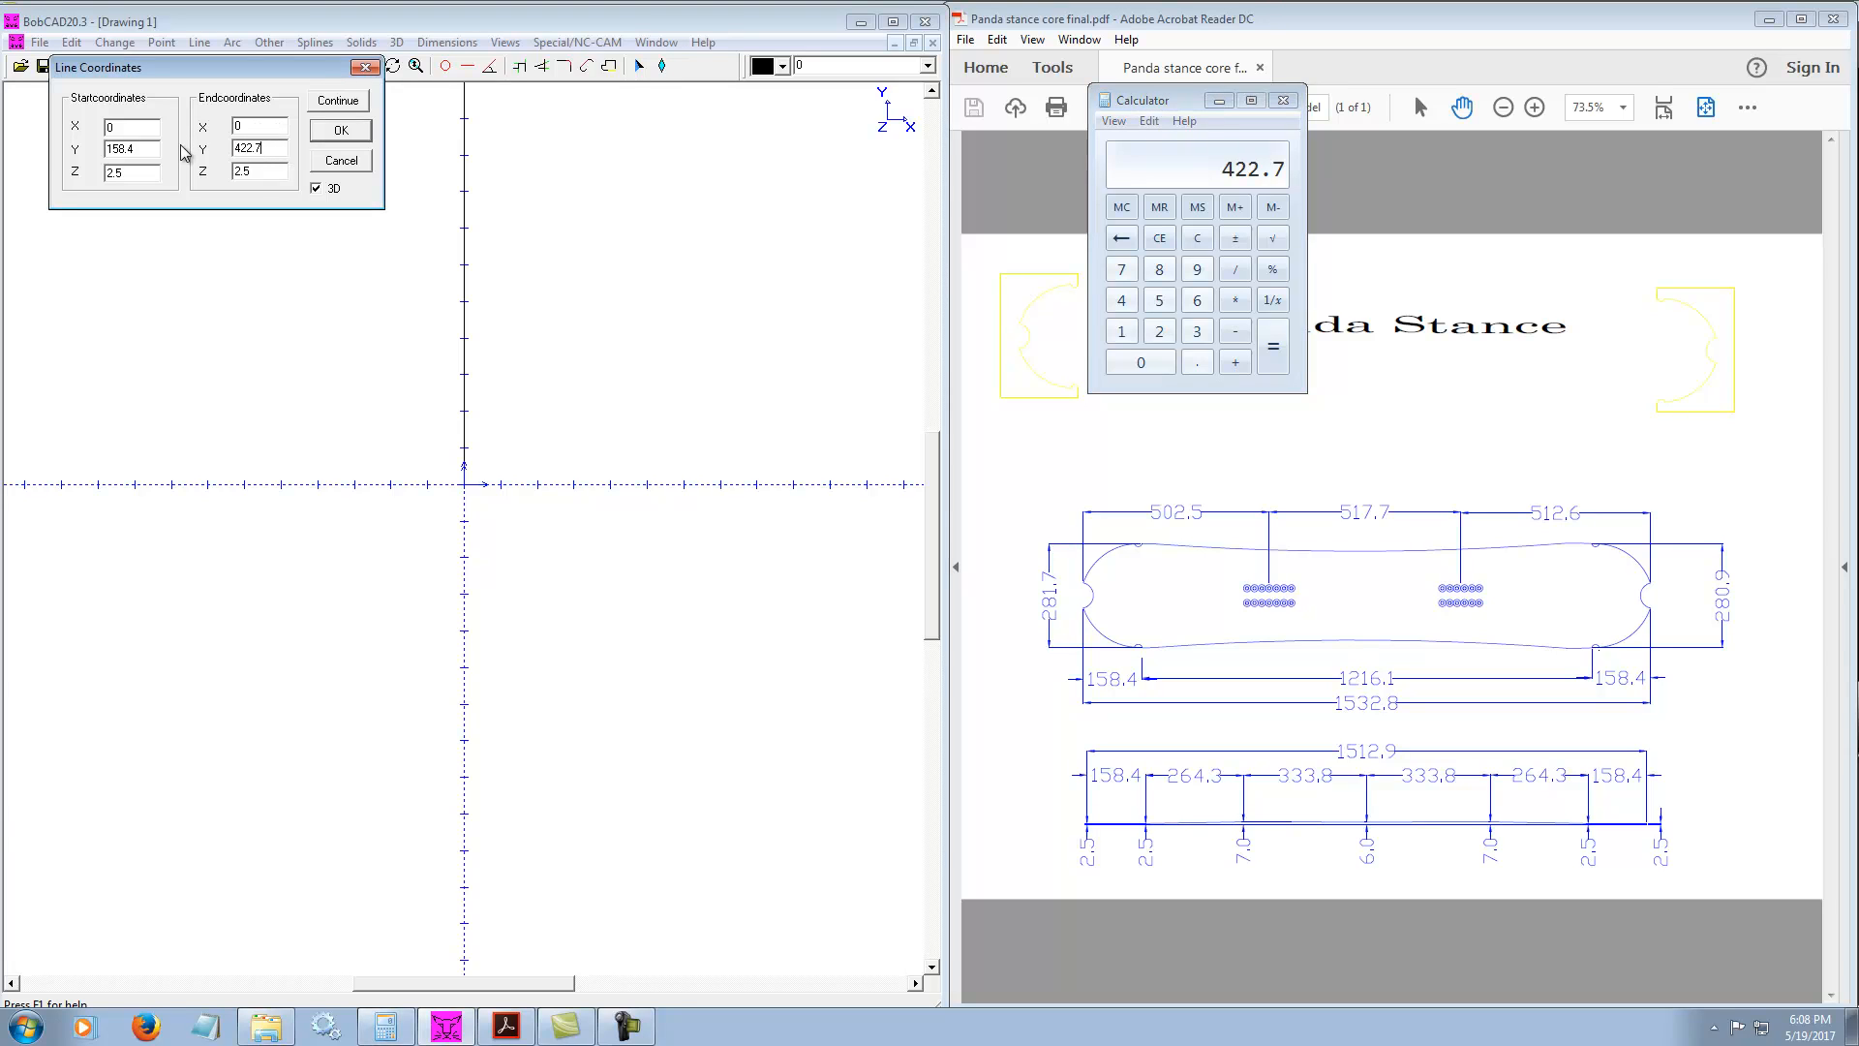
key(Tab)
click(334, 101)
Add 333.8 to 422.7 in Calculator, and draw the segment from Y 422.7, Z 7 to Y 756.5, Z 6 at X 0
text(.0)
click(1235, 362)
text(338)
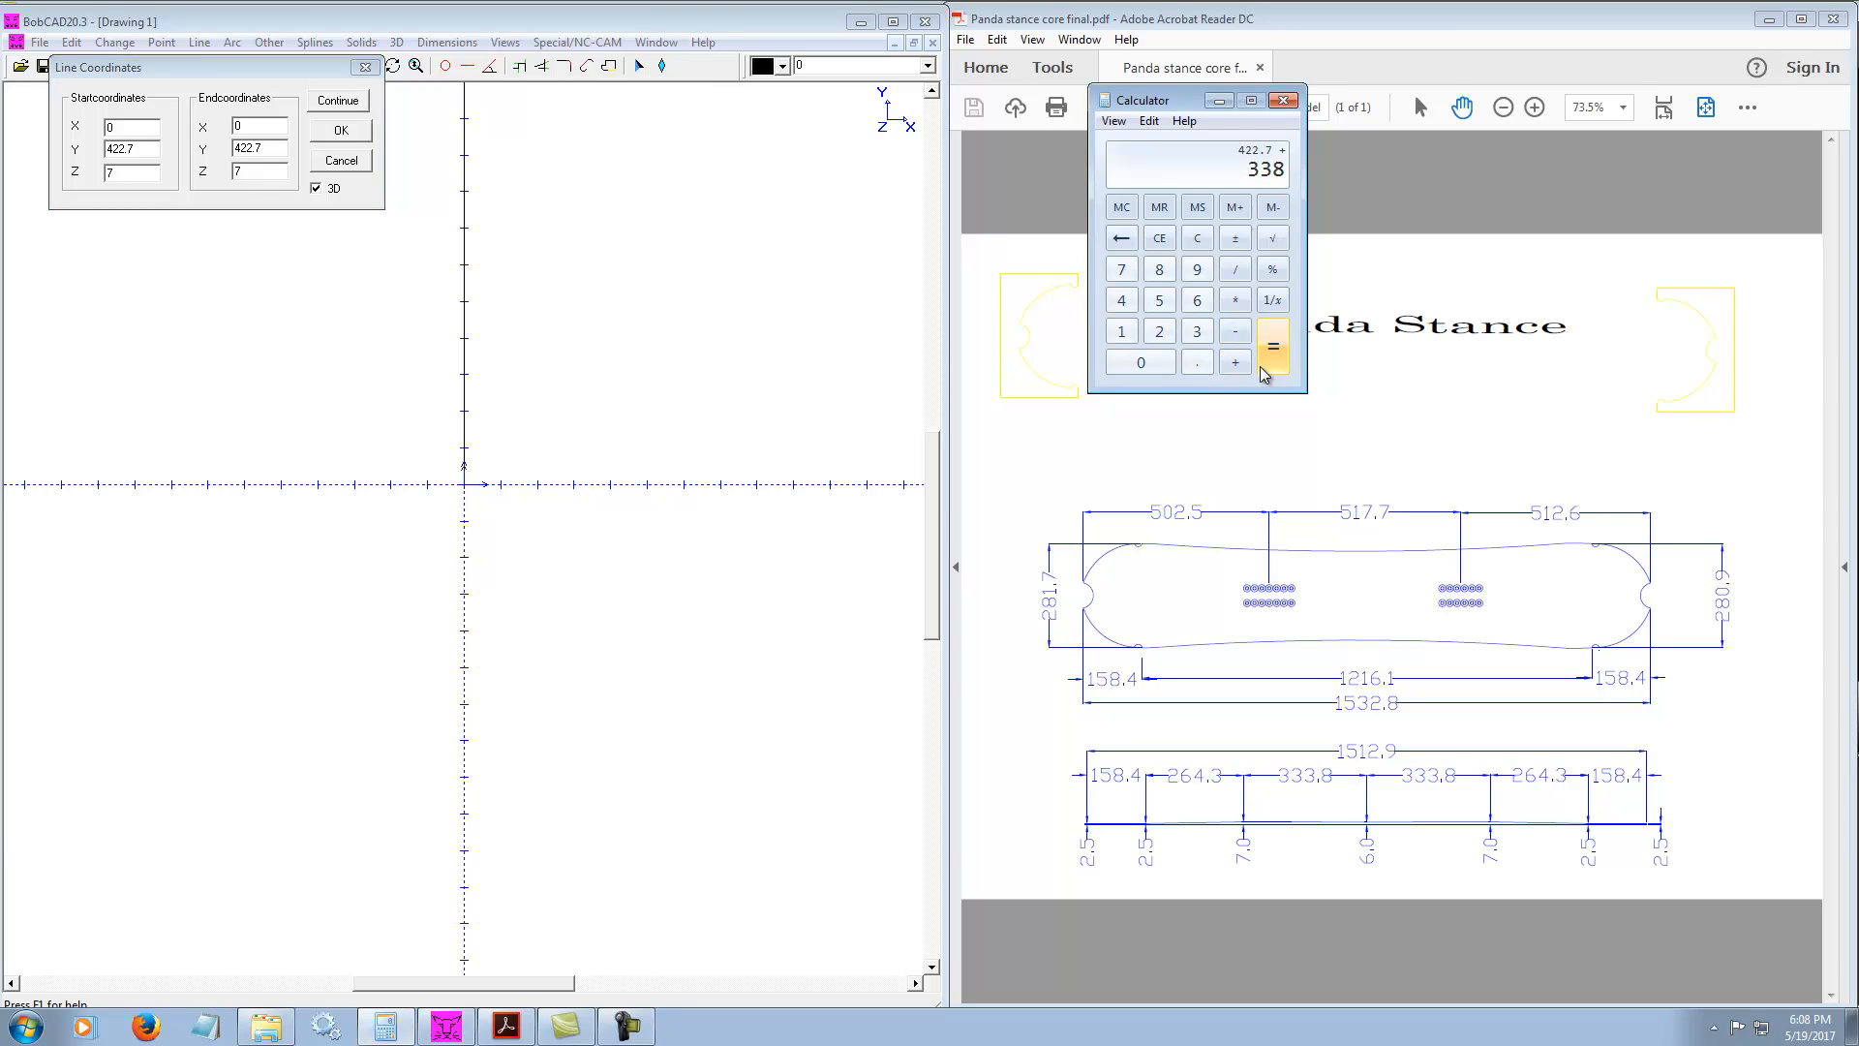
key(BackSpace)
text(3.8)
click(1264, 365)
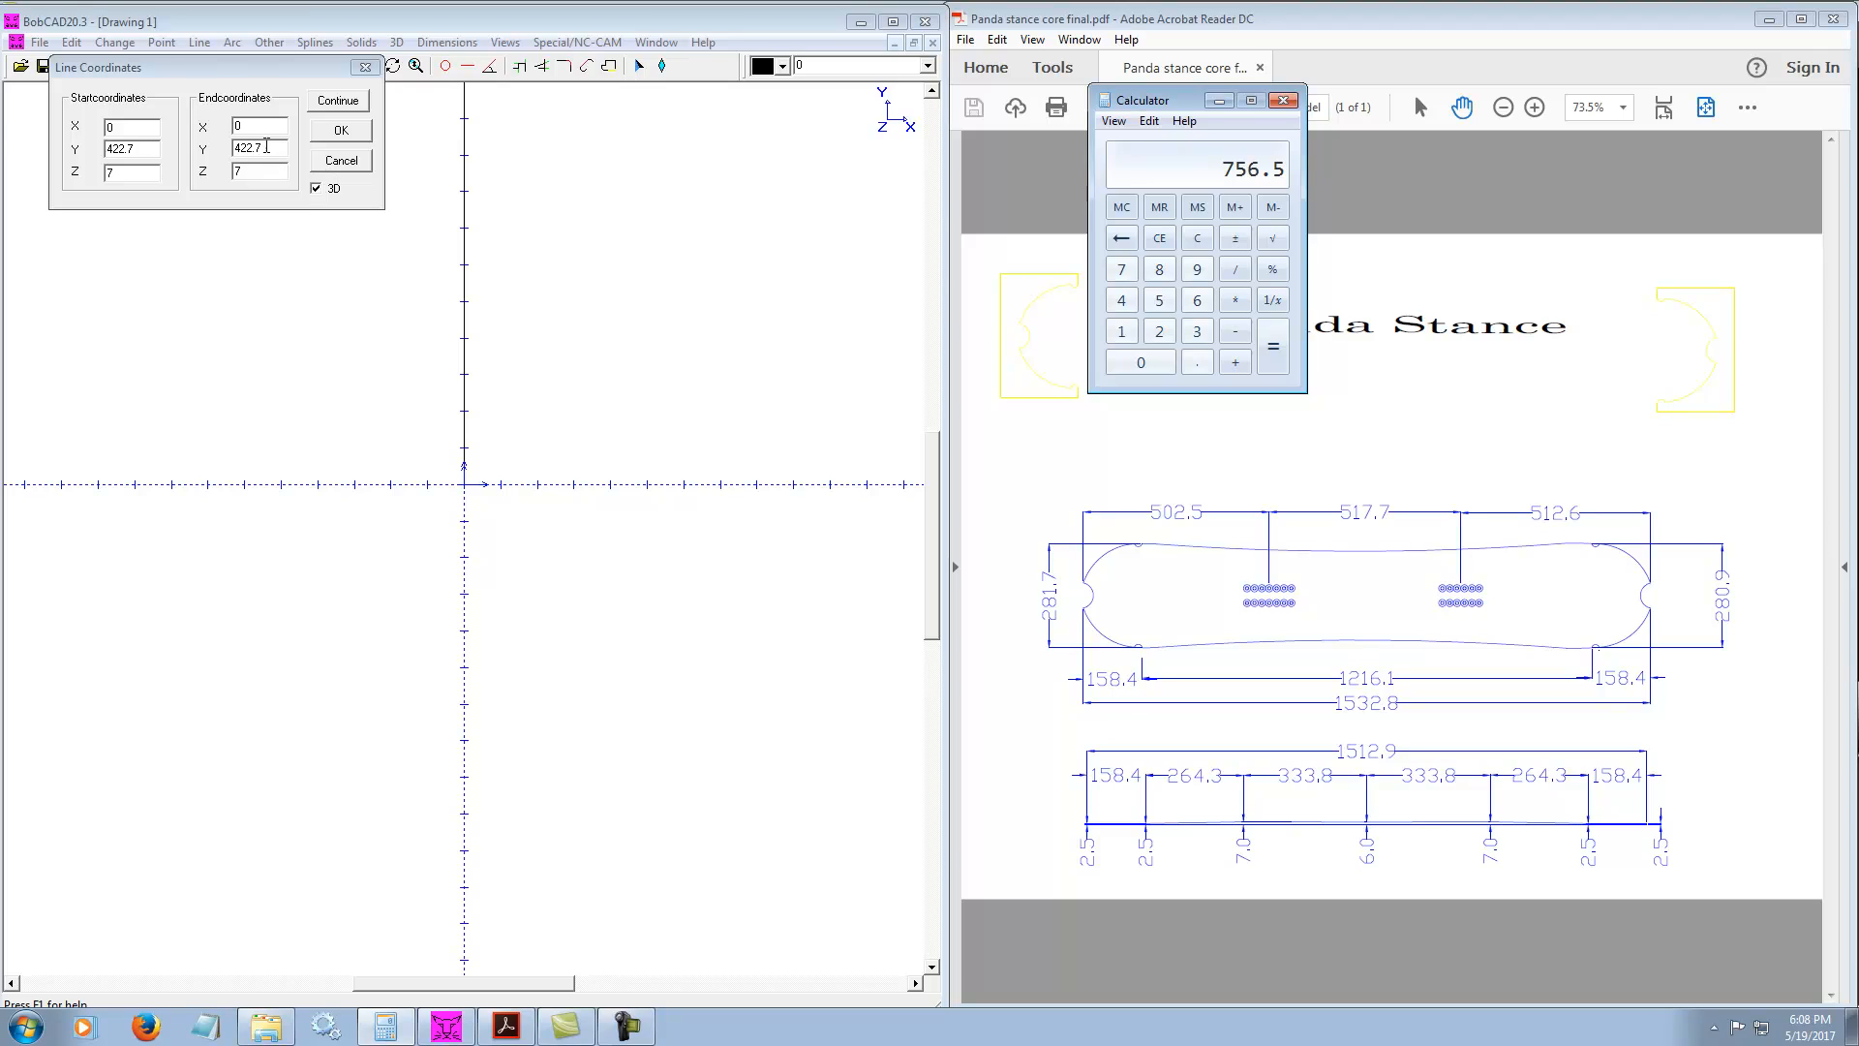
drag(266, 146, 220, 146)
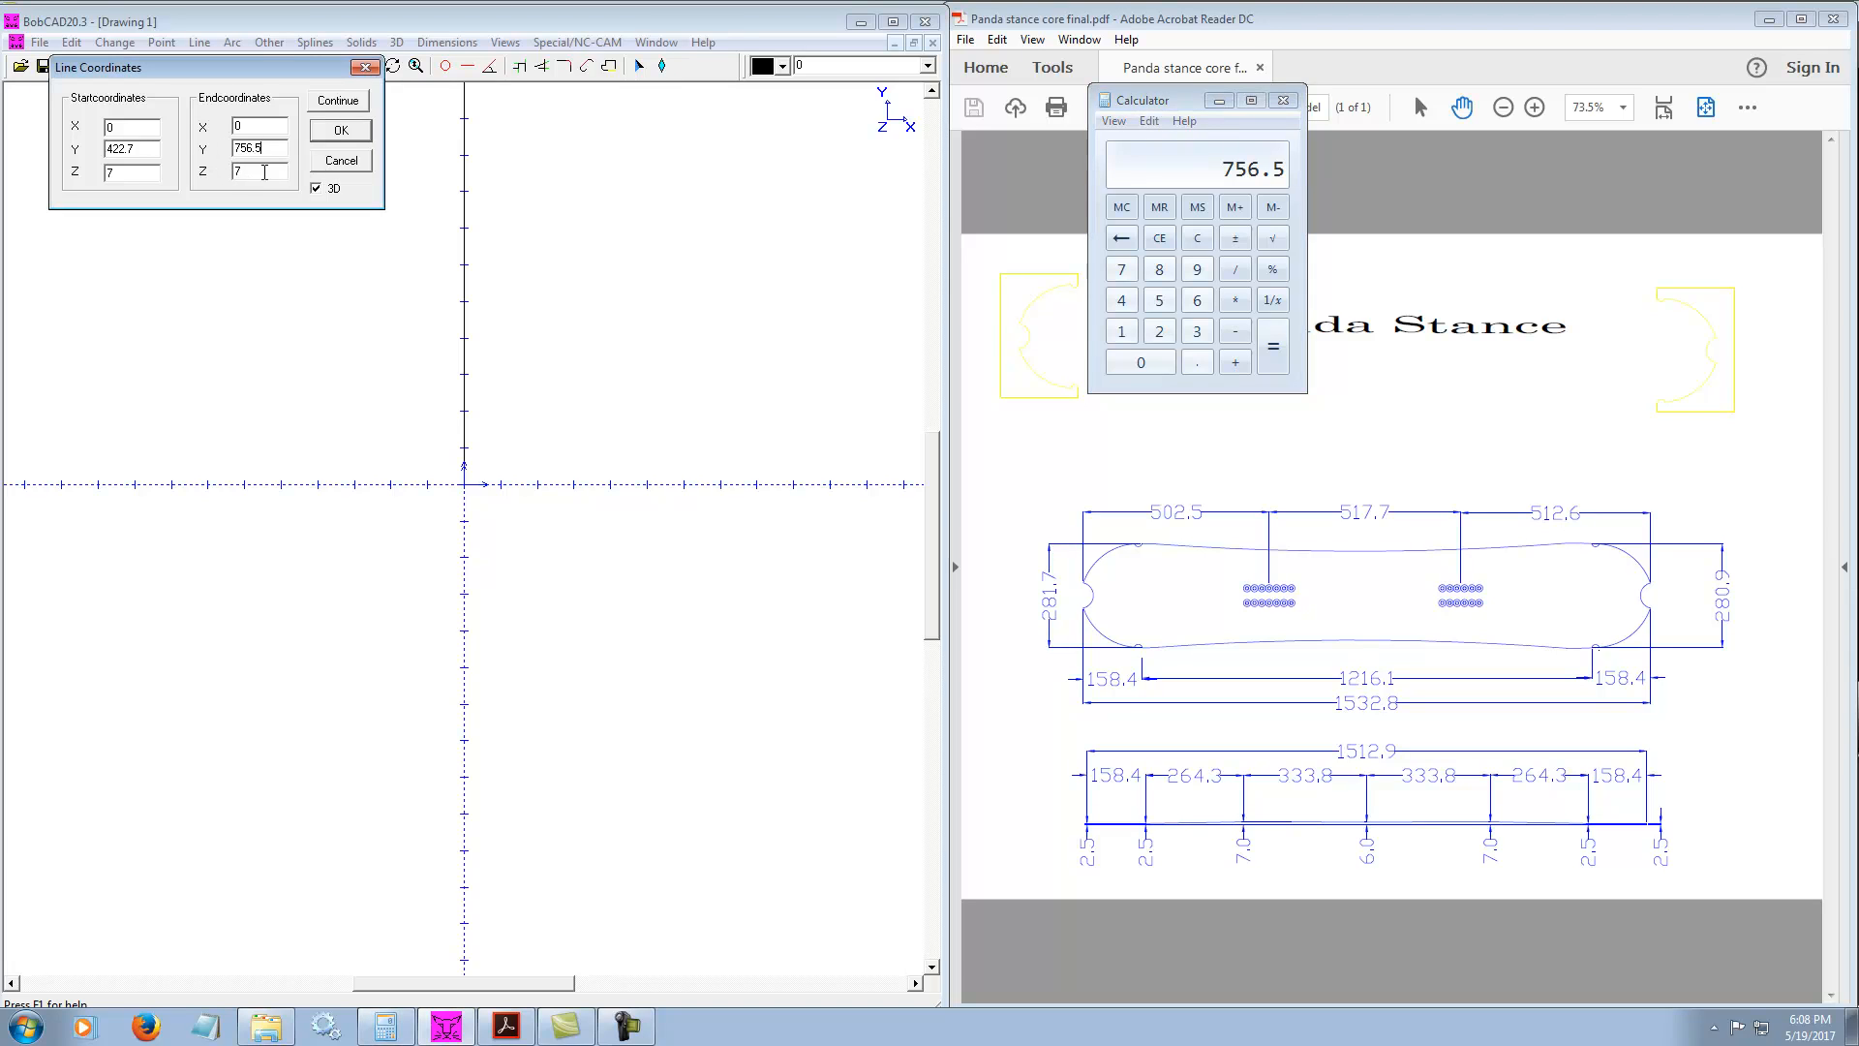
drag(264, 172, 222, 170)
text(8)
click(338, 101)
Add 333.8 to 756.5 in Calculator, and draw the segment from Y 756.5, Z 6 to Y 1090.3, Z 7 at X 0
text(6)
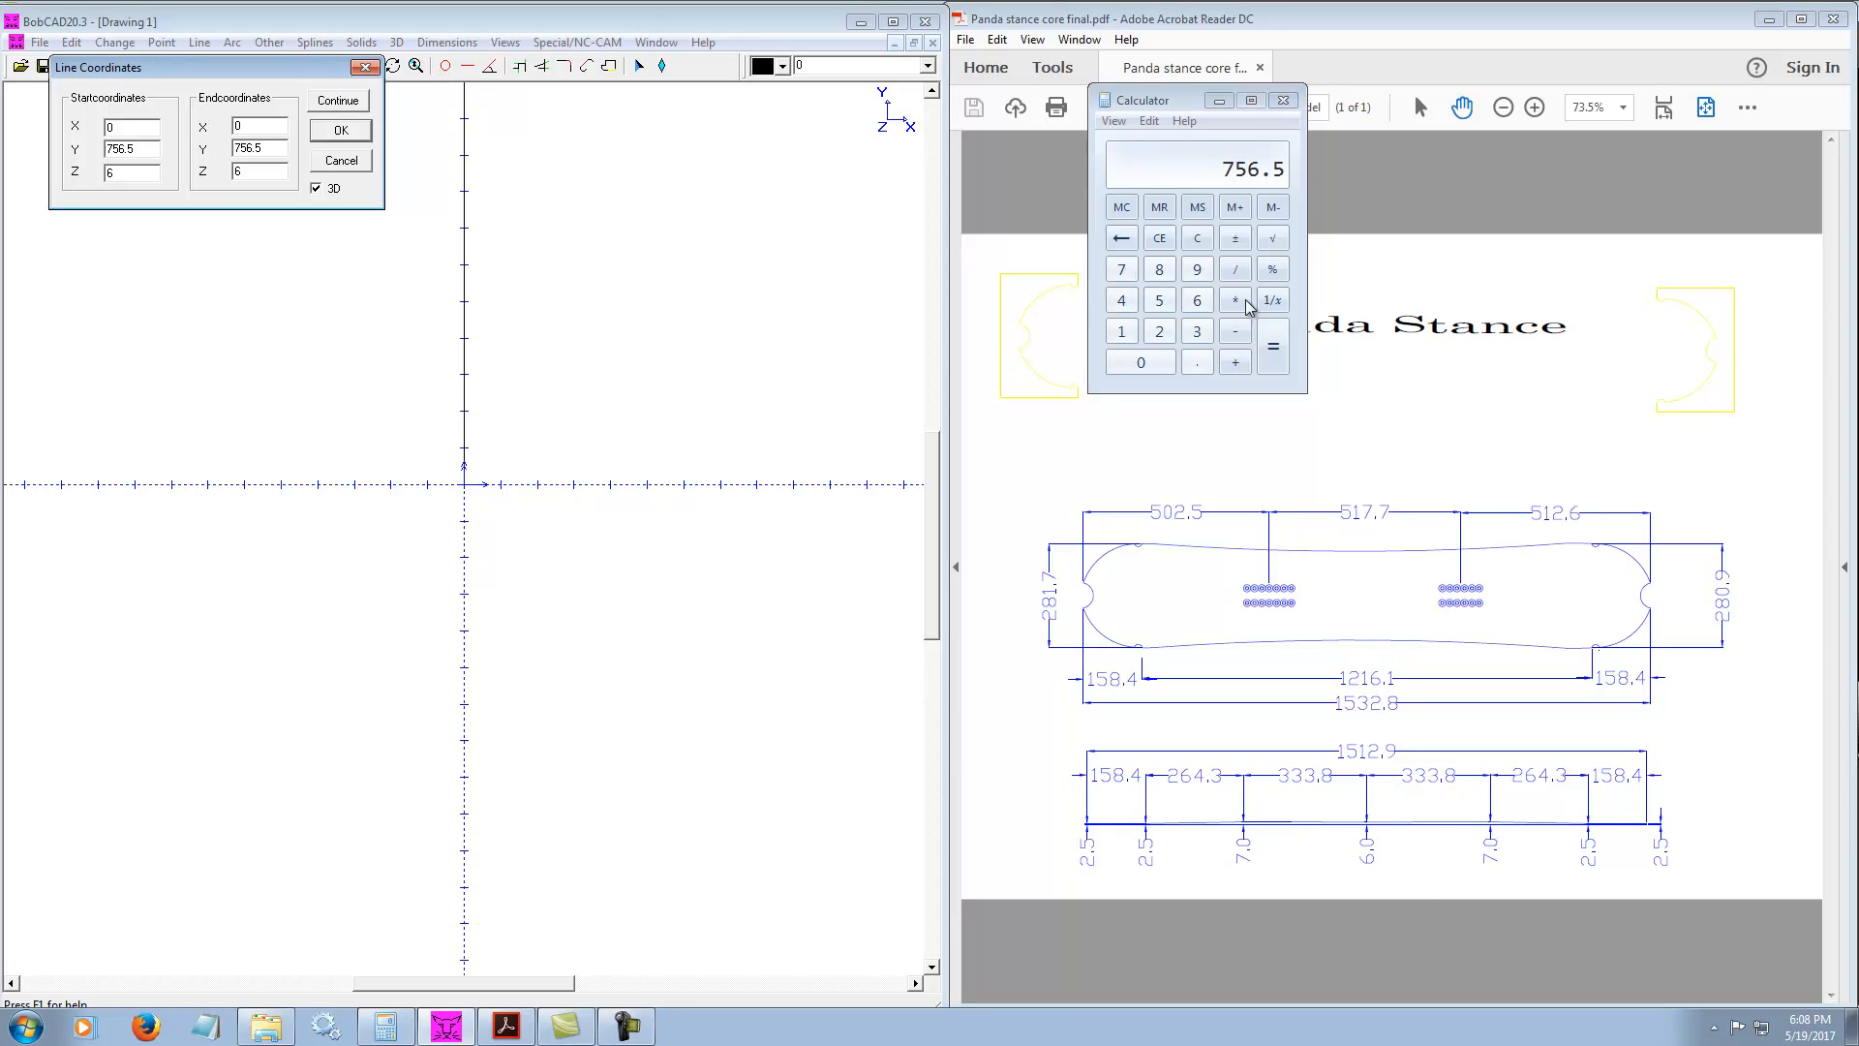
click(1236, 363)
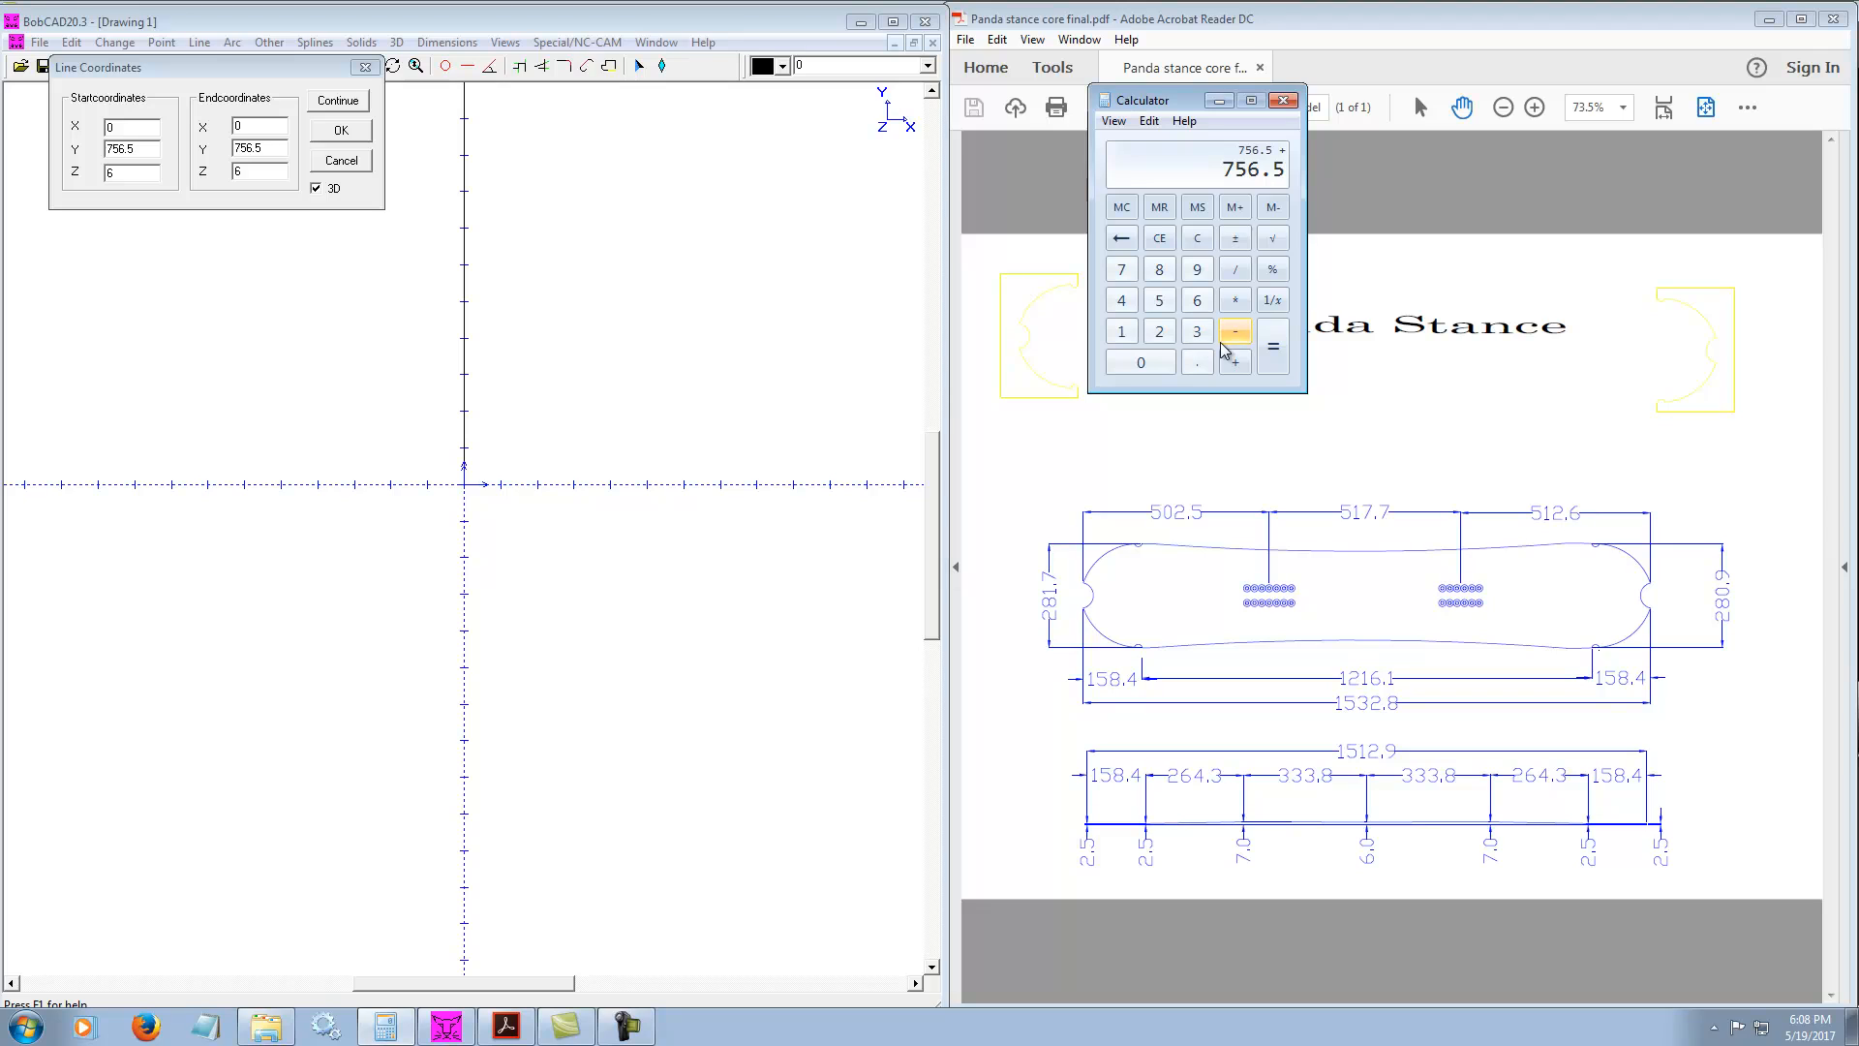
text(333.8)
key(Return)
drag(264, 148, 213, 149)
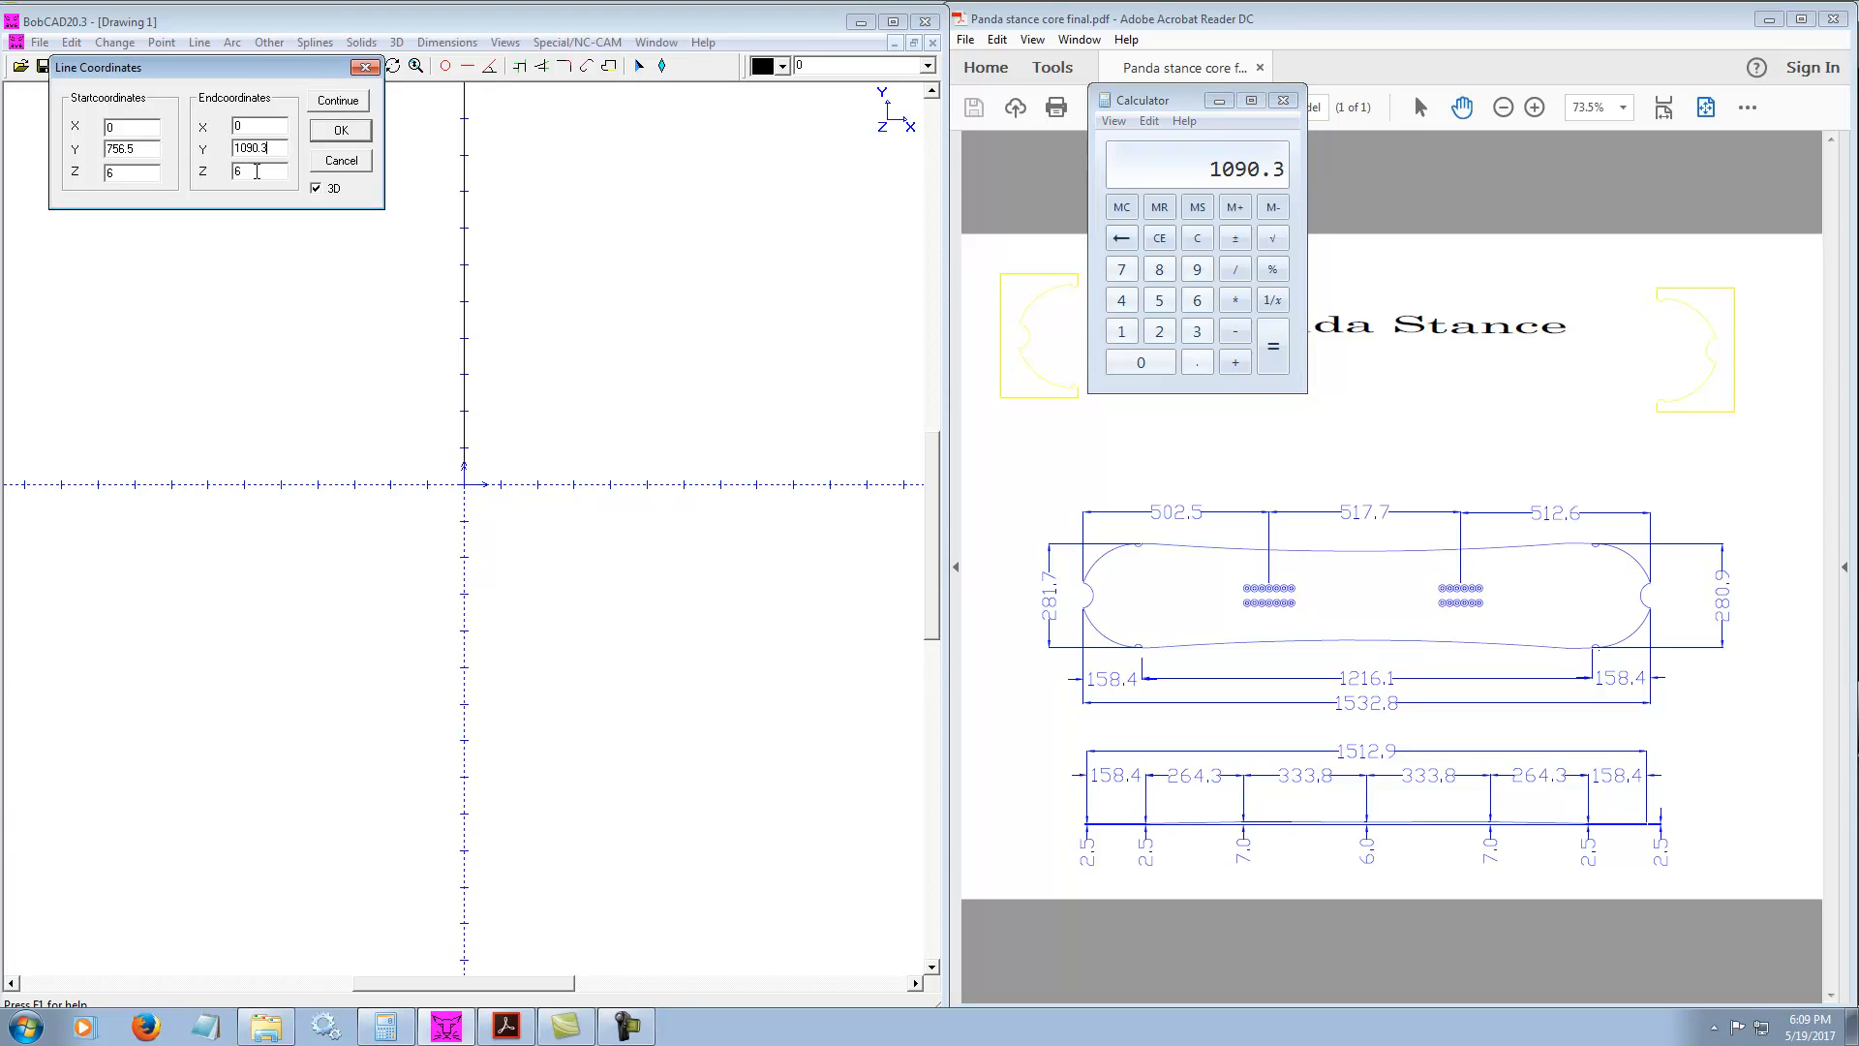
text(7)
key(Tab)
Add 264.3 to 1090.3 in Calculator, and draw the segment from Y 1090.3, Z 7 to Y 1354.6, Z 2.5 at X 0
click(117, 176)
text(7)
click(1235, 371)
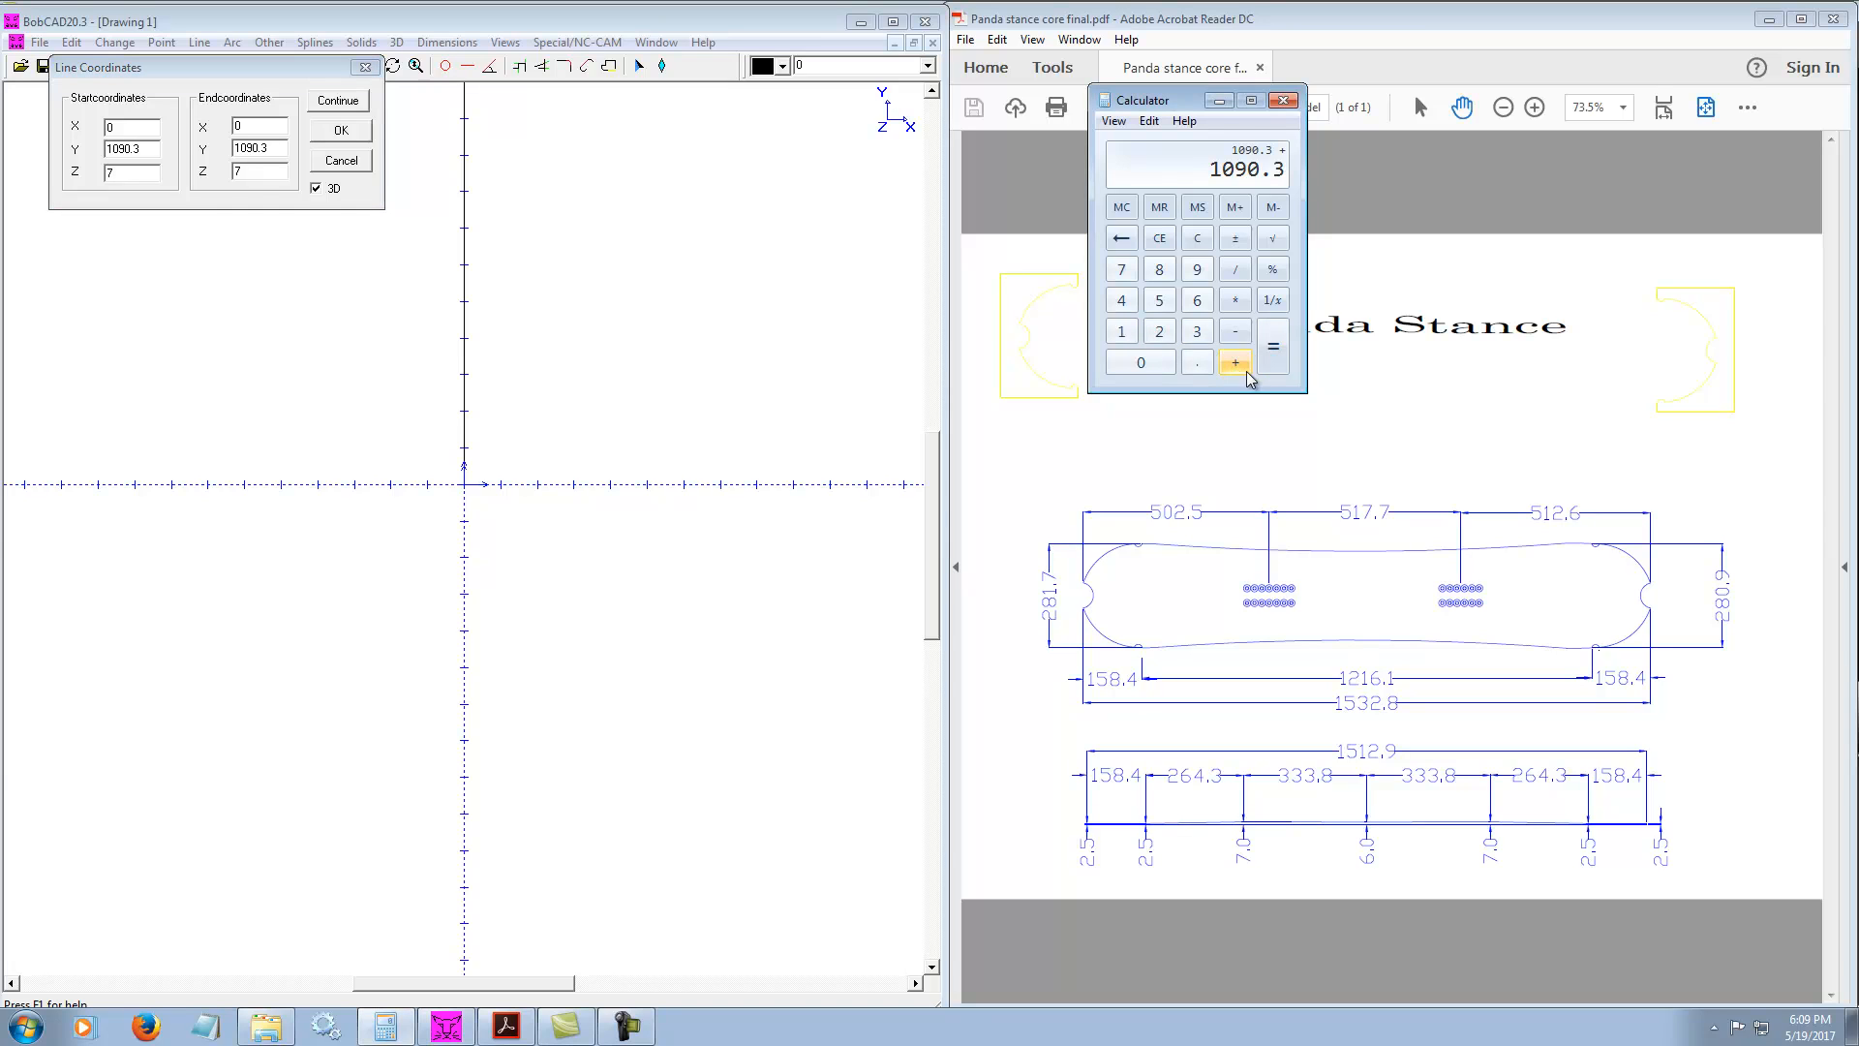
text(264.3)
key(Return)
drag(274, 149, 143, 129)
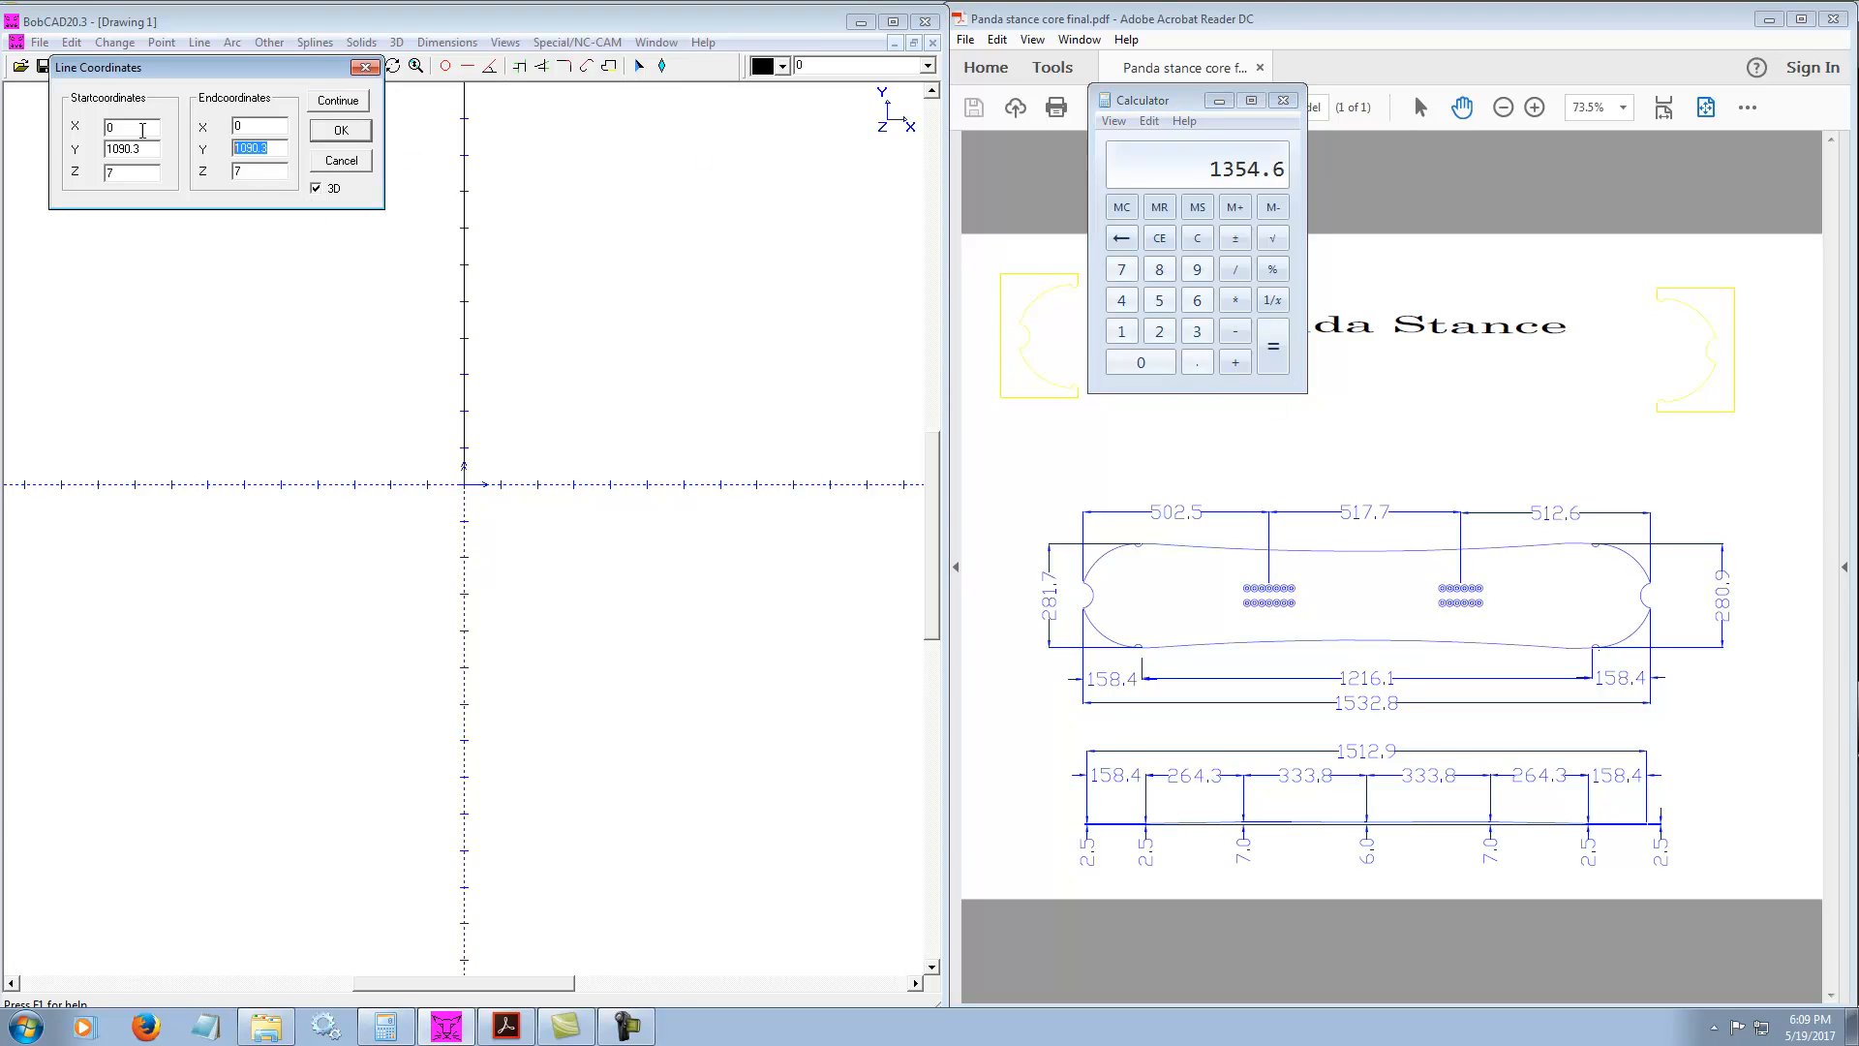
text(1354.6)
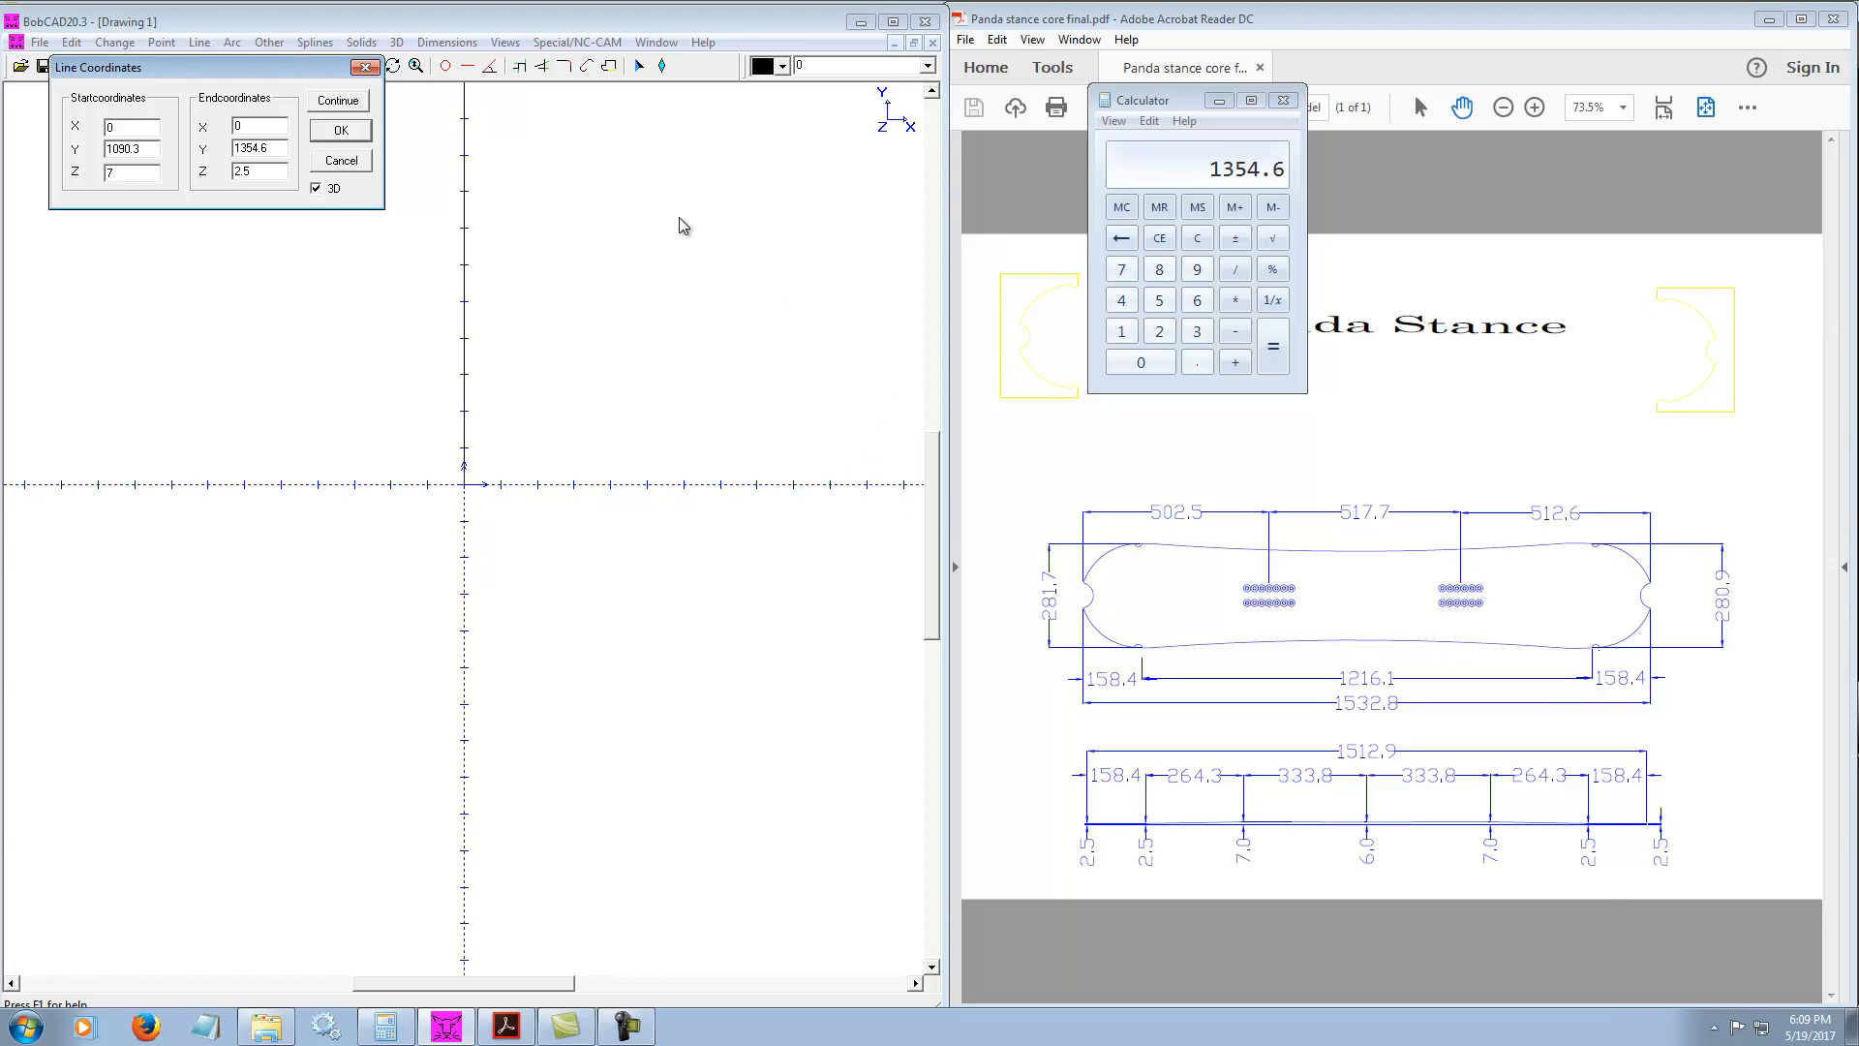
click(338, 100)
Add 158.4 to 1354.6 in Calculator, and draw the last profile segment from Y 1354.6 to the board's end at Z 2.5
text(1354.6)
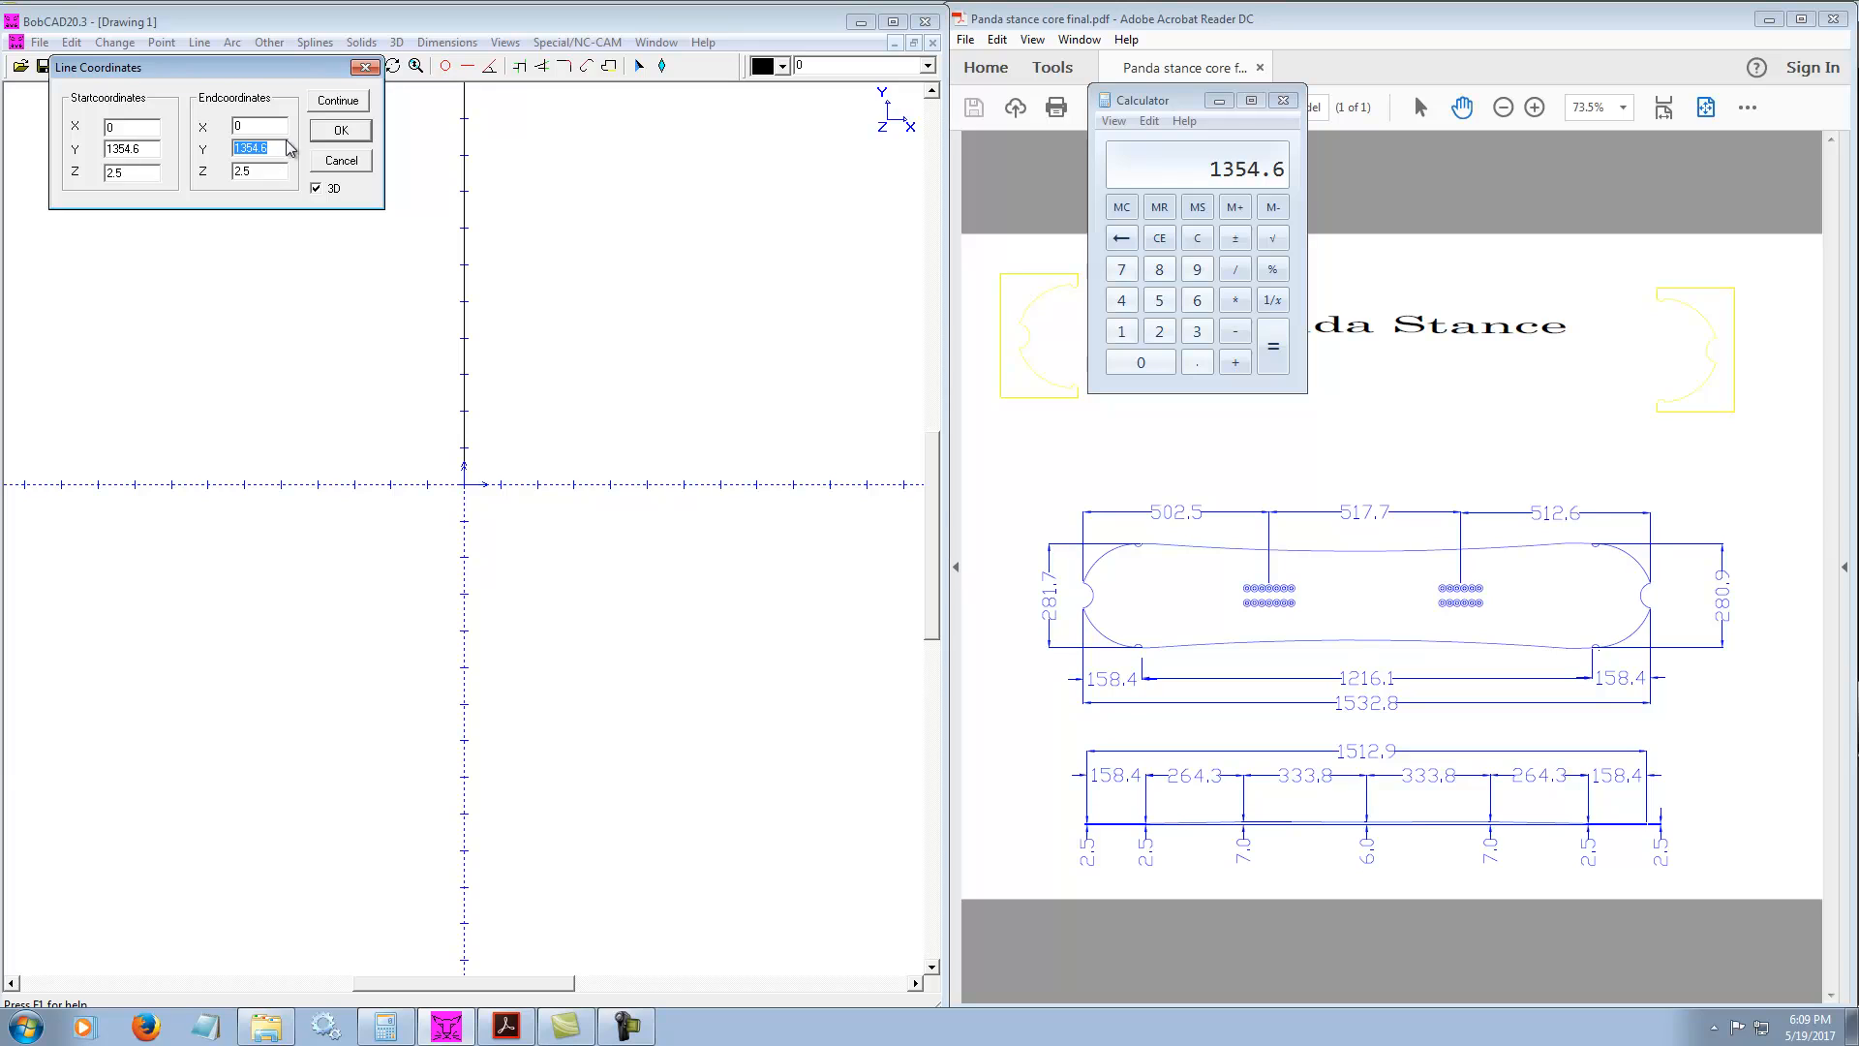
click(1236, 362)
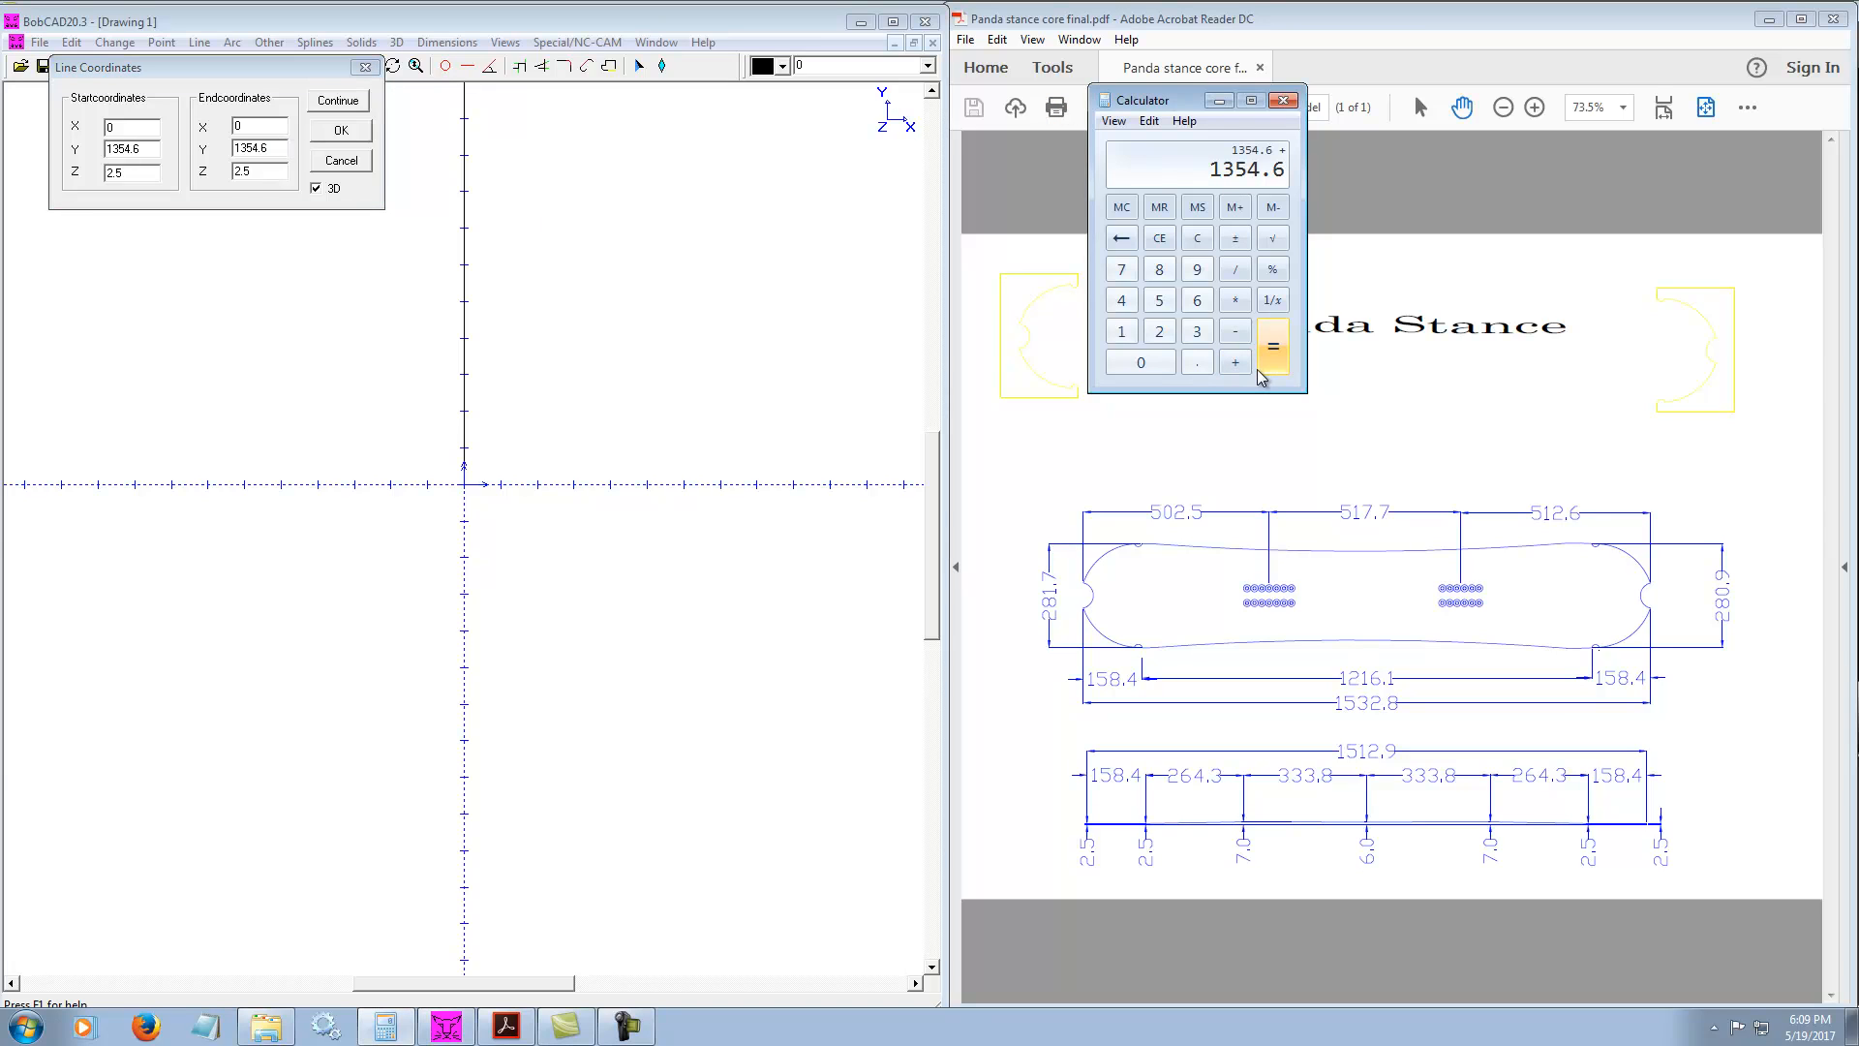
text(158.4)
click(1261, 376)
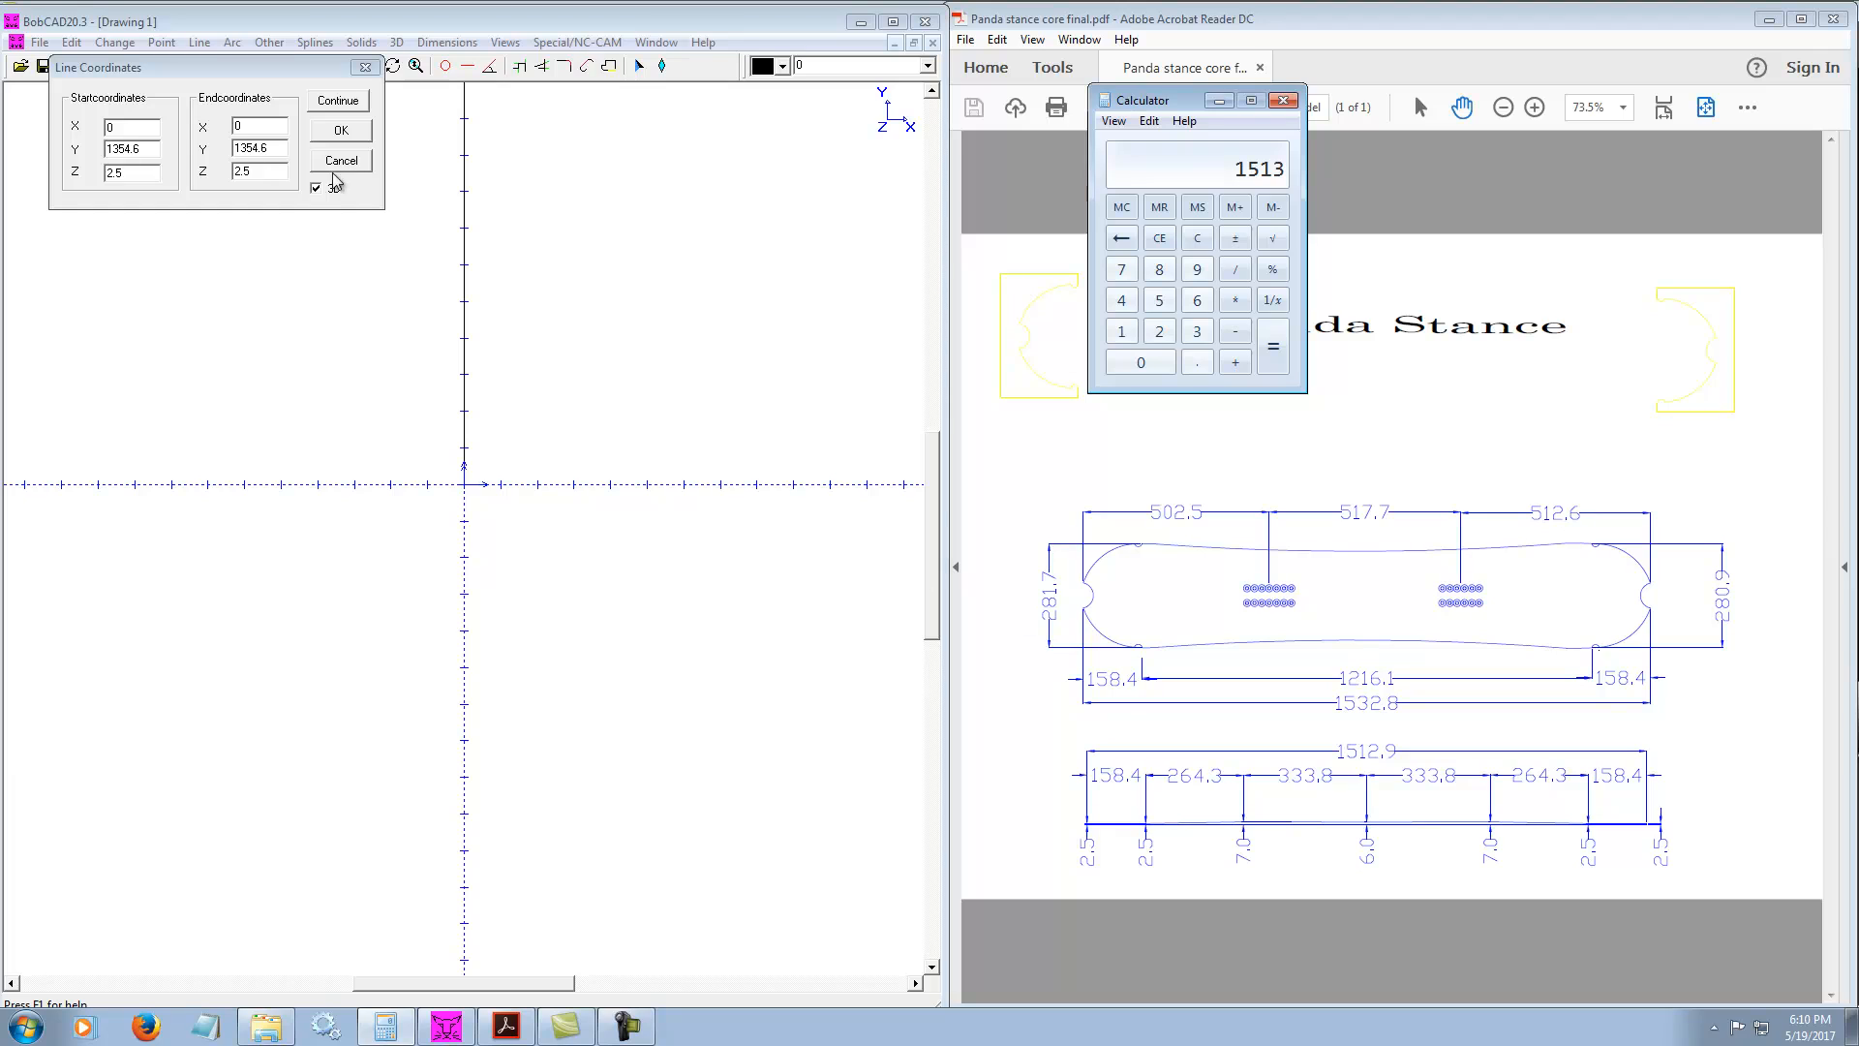
double_click(265, 172)
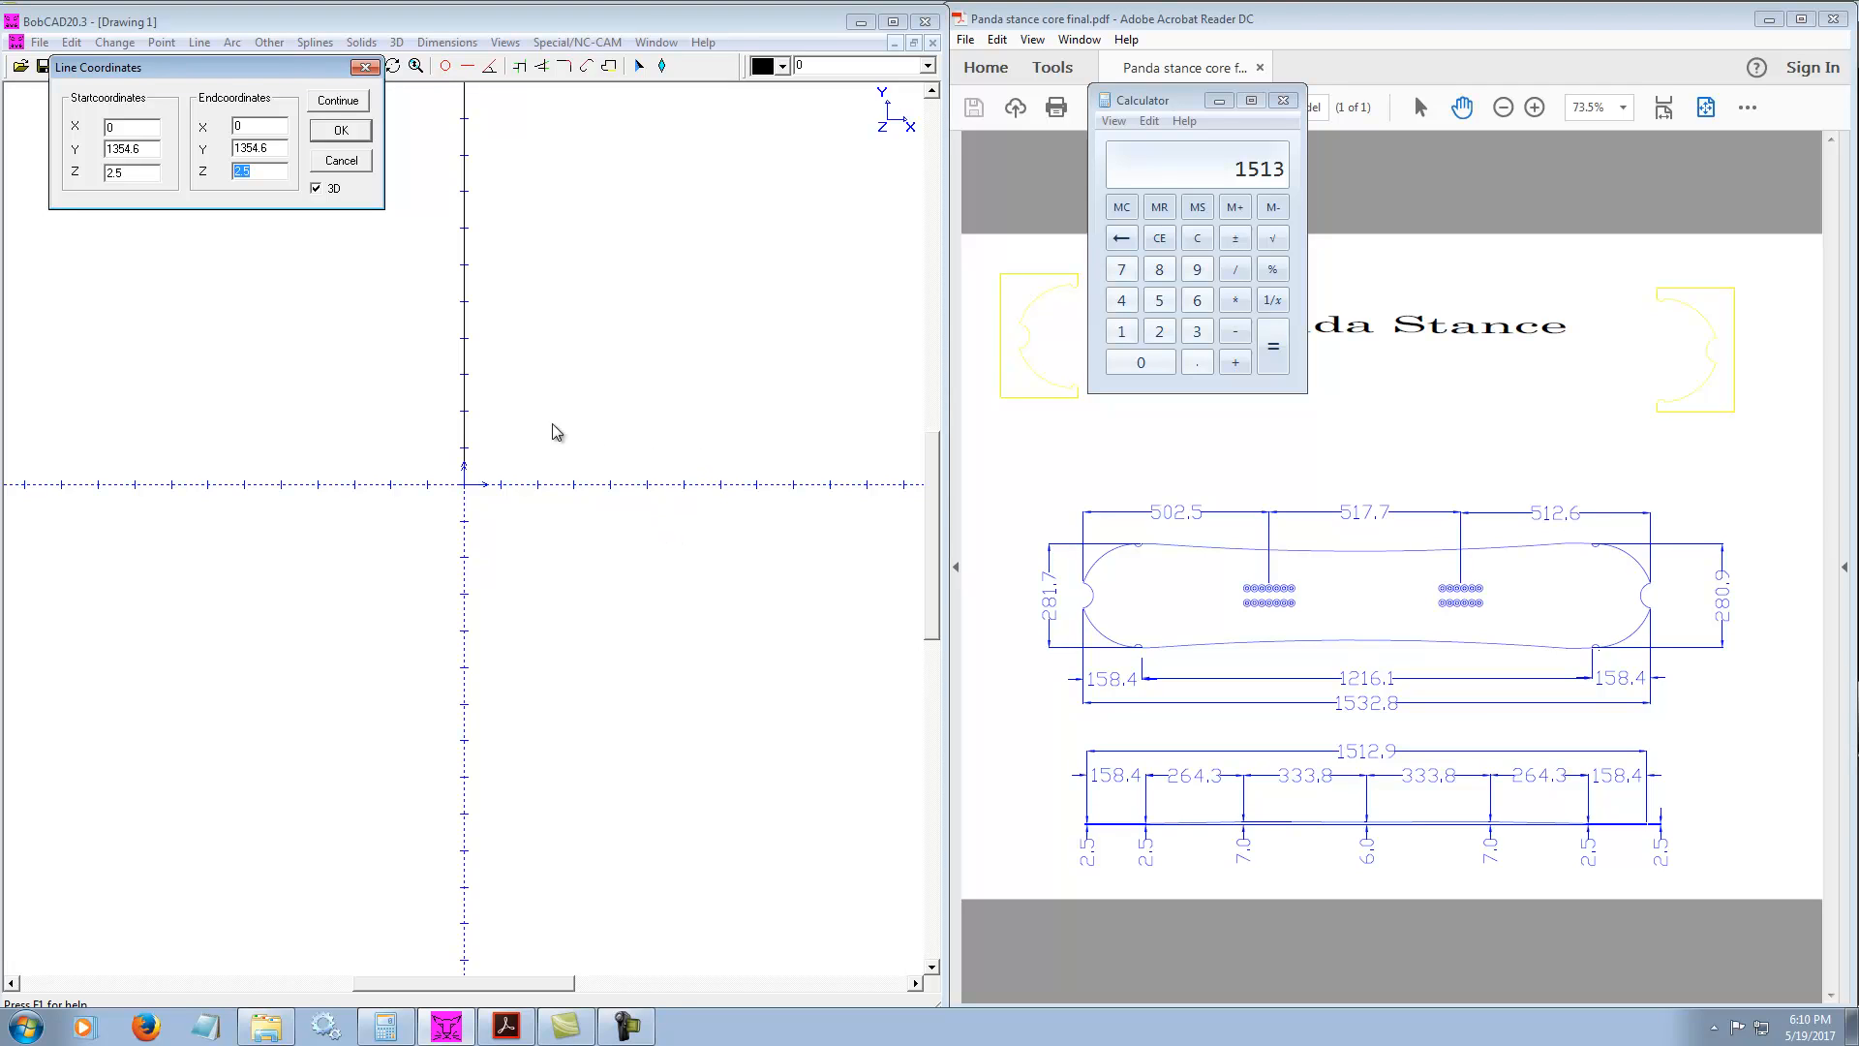
key(shift+Tab)
text(1)
click(341, 131)
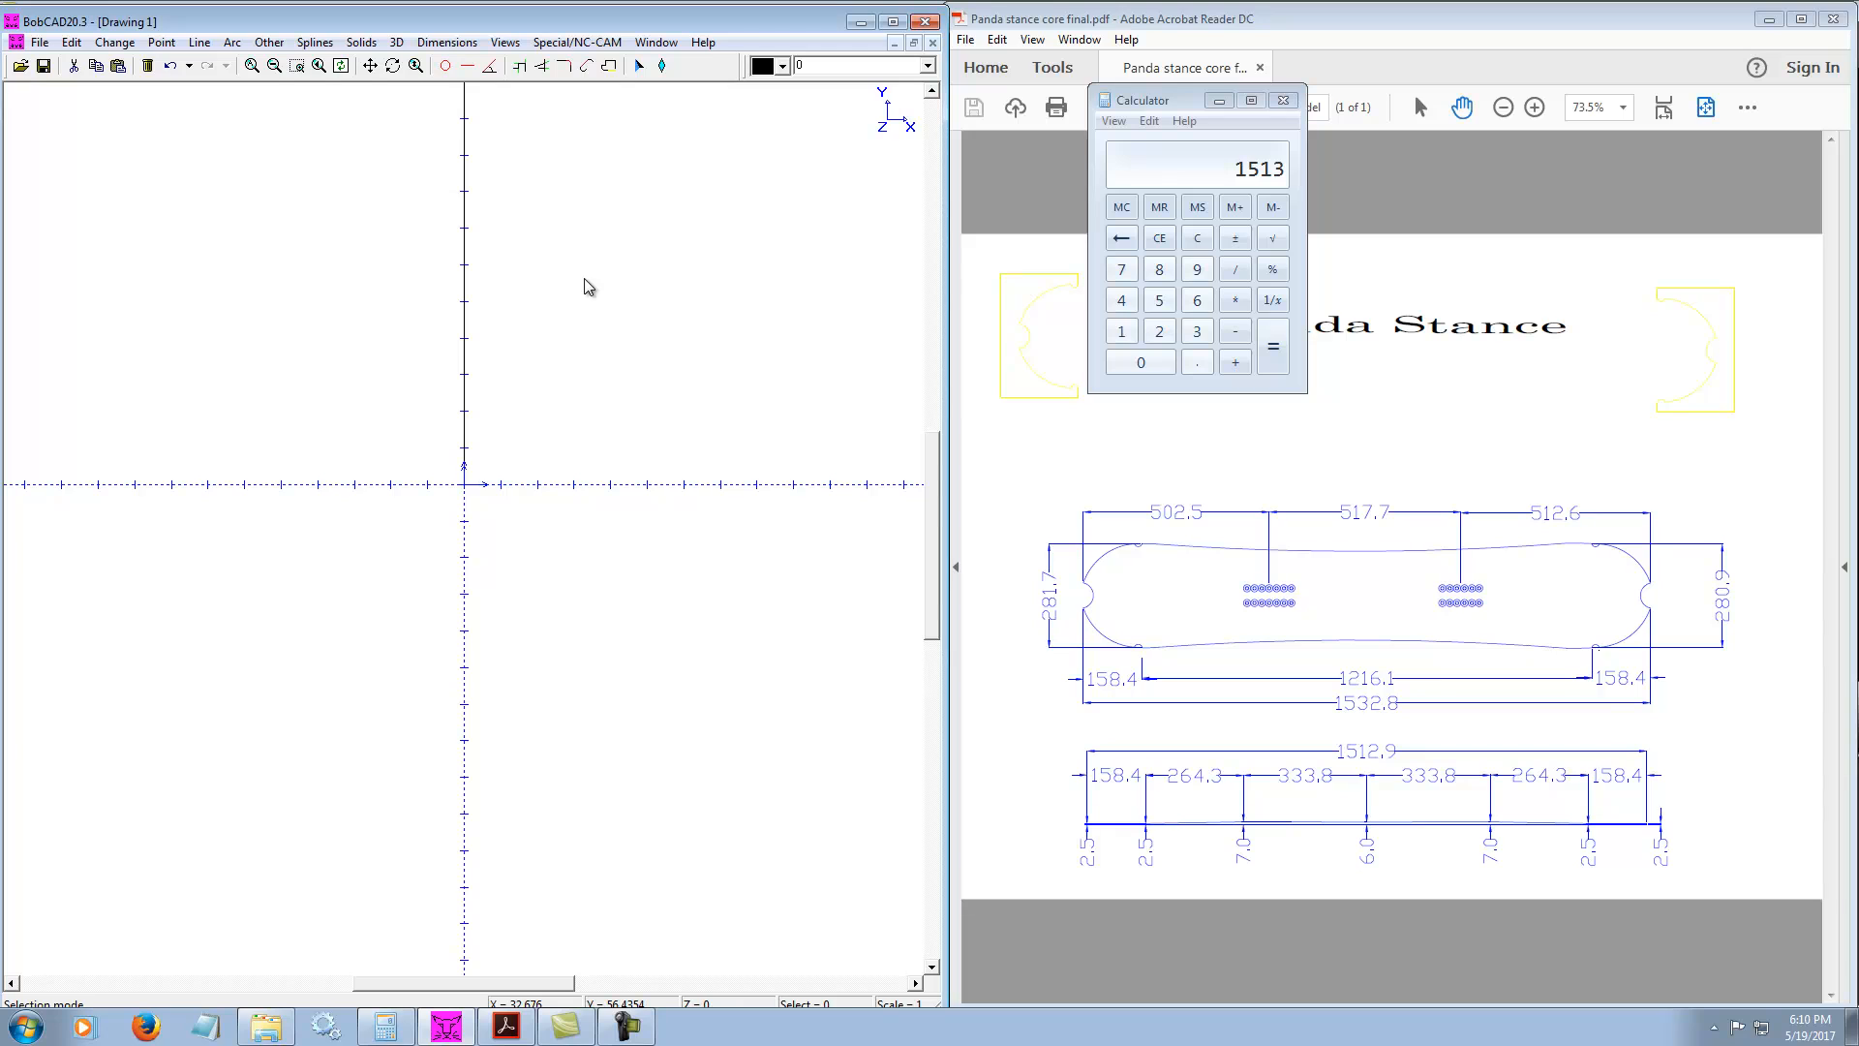
Examine the whole thickness profile in the Side Right 3D view
key(ctrl+f)
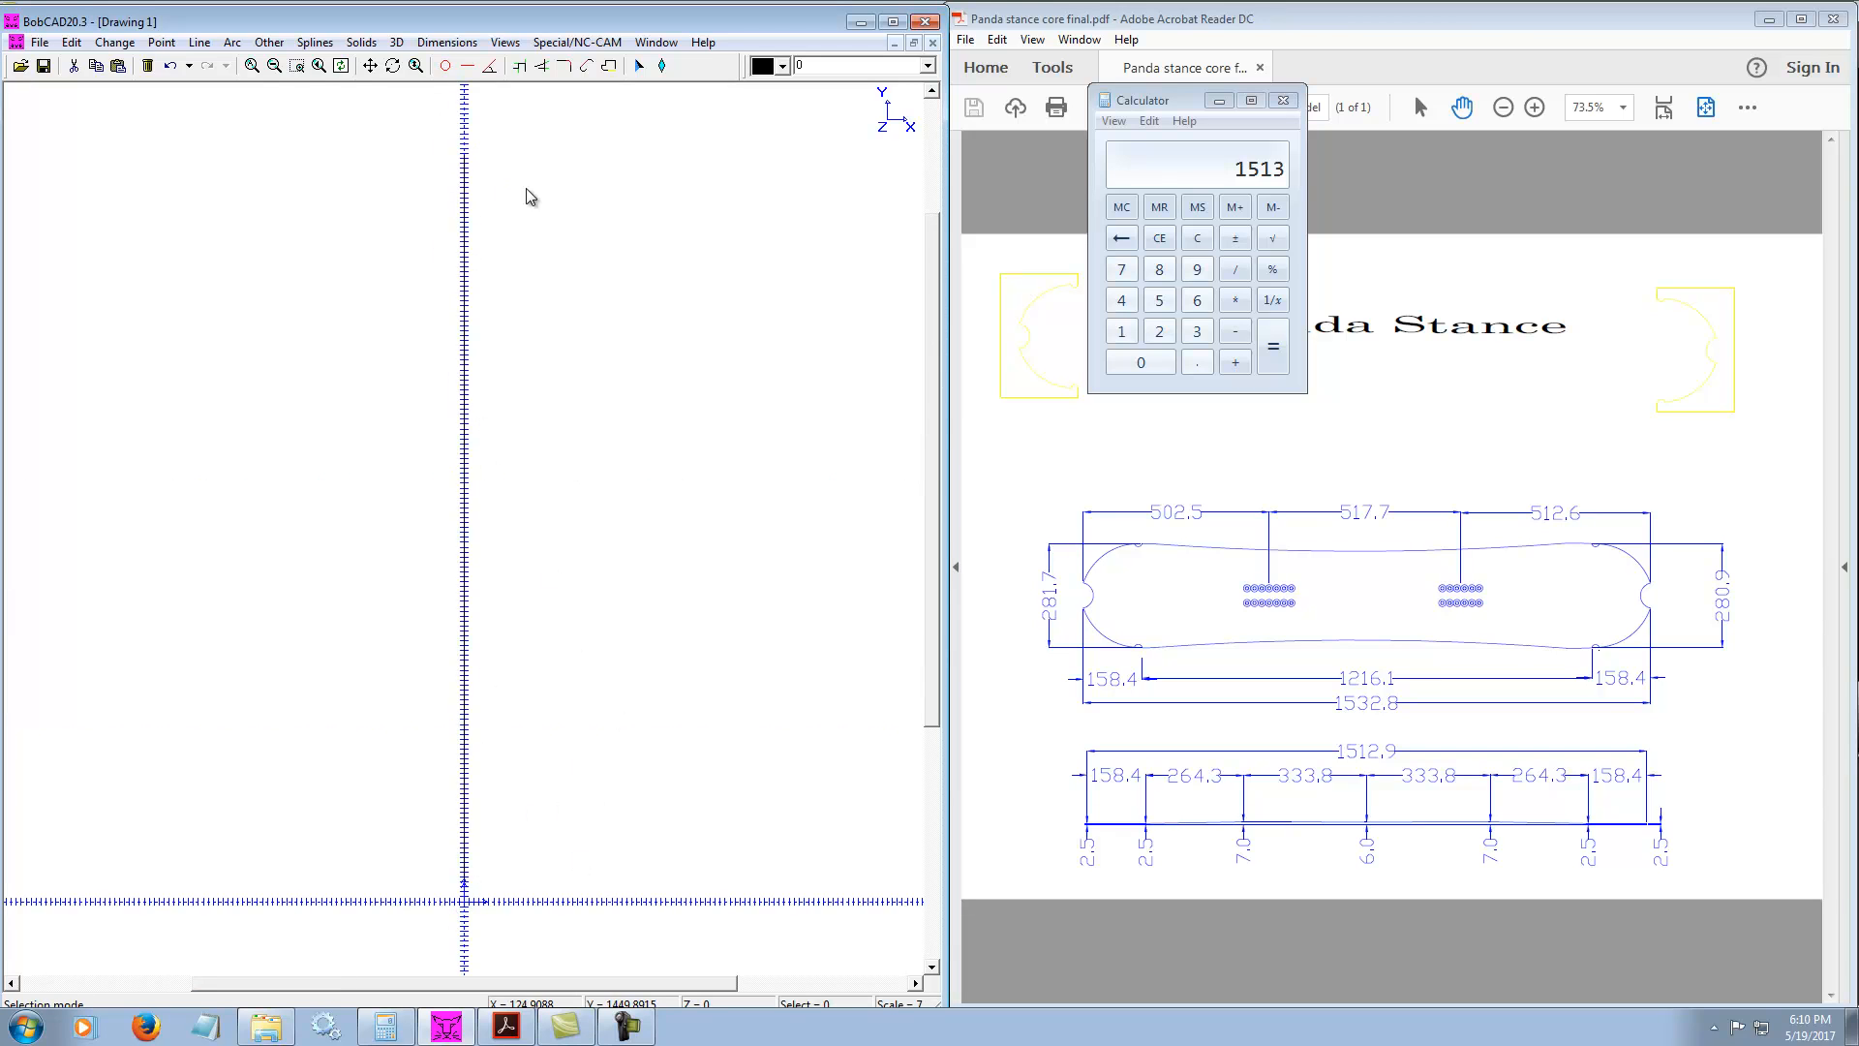
click(505, 43)
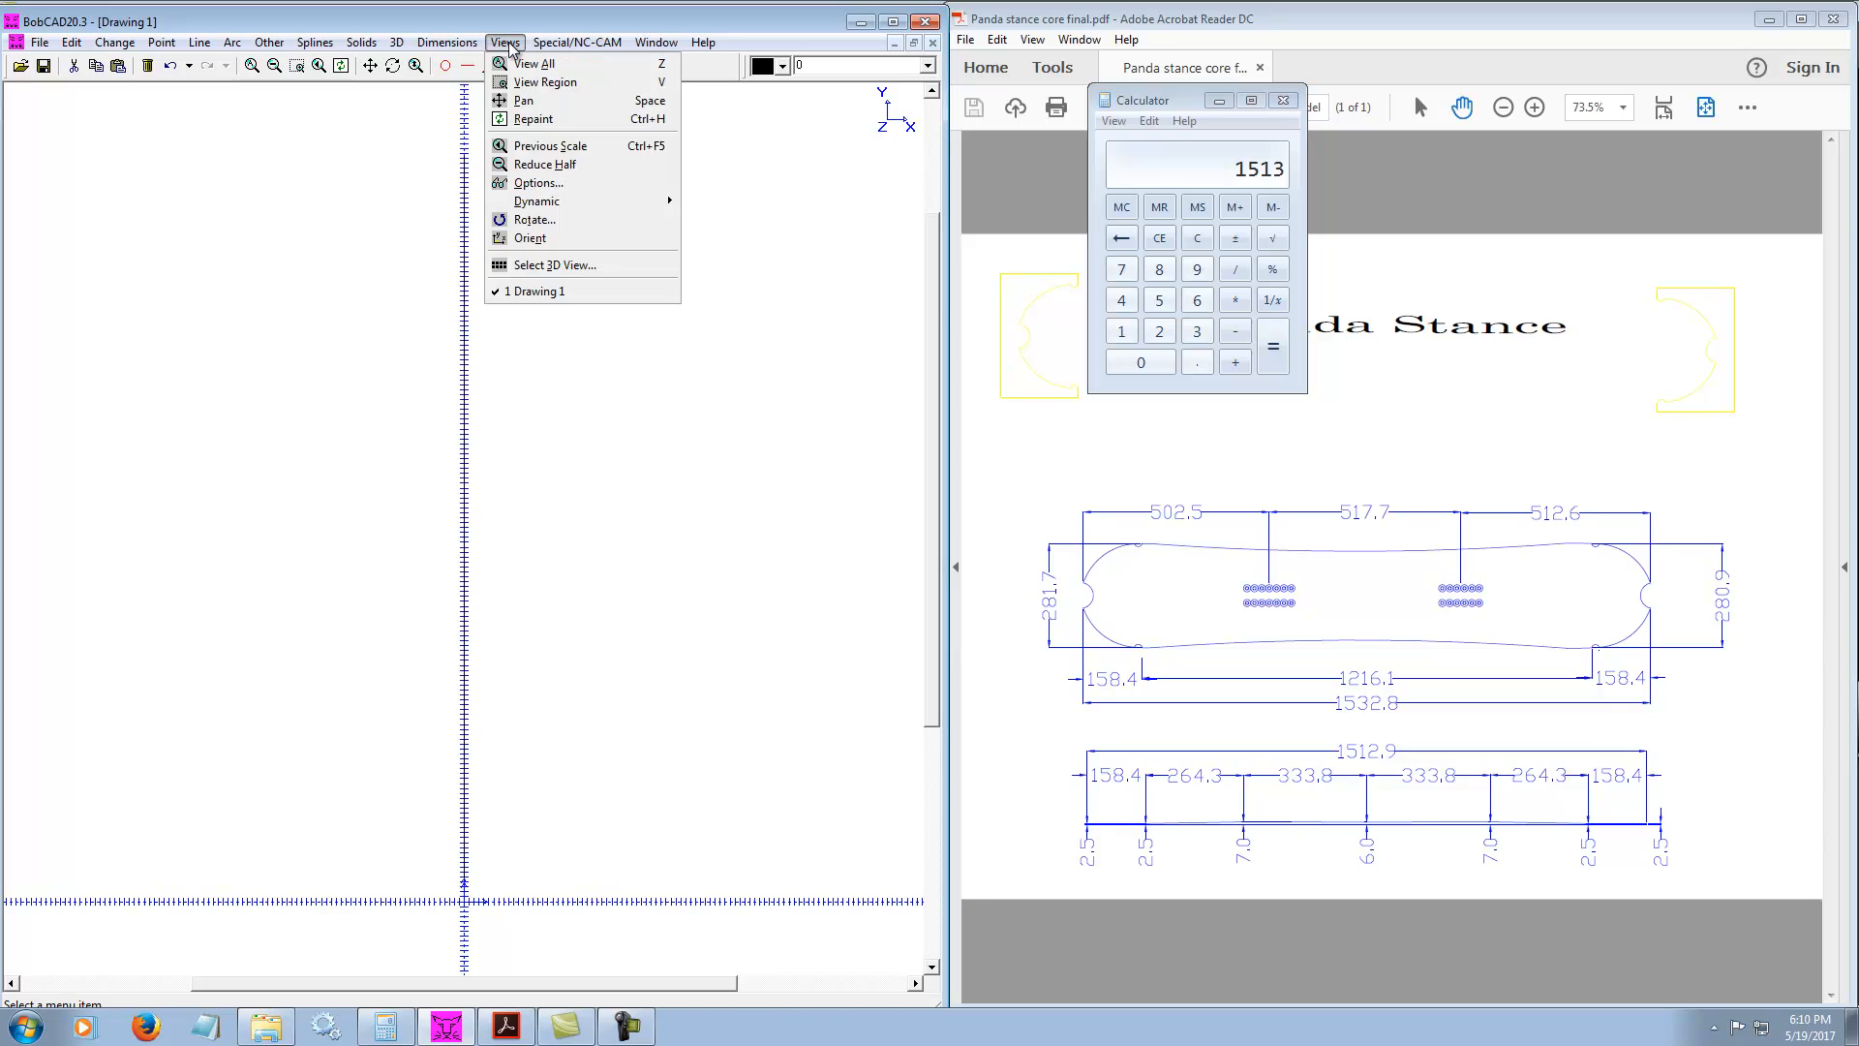
click(559, 269)
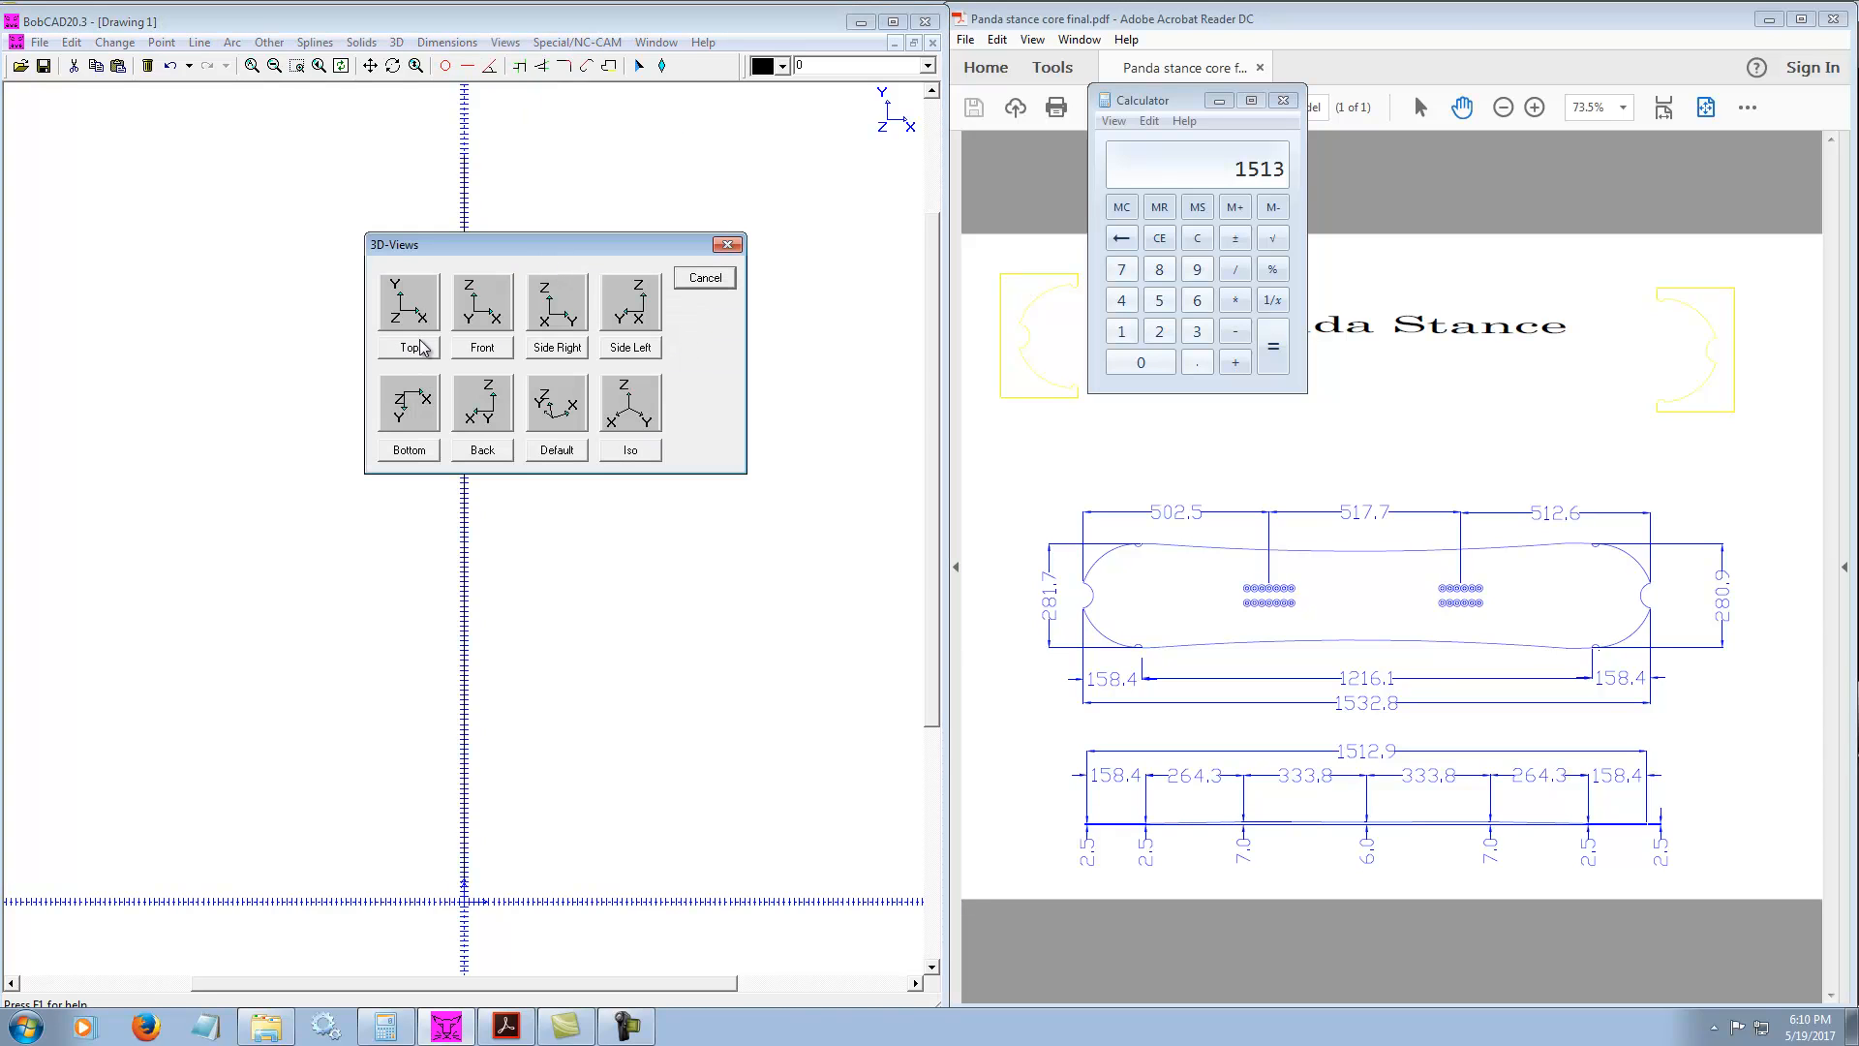
click(559, 348)
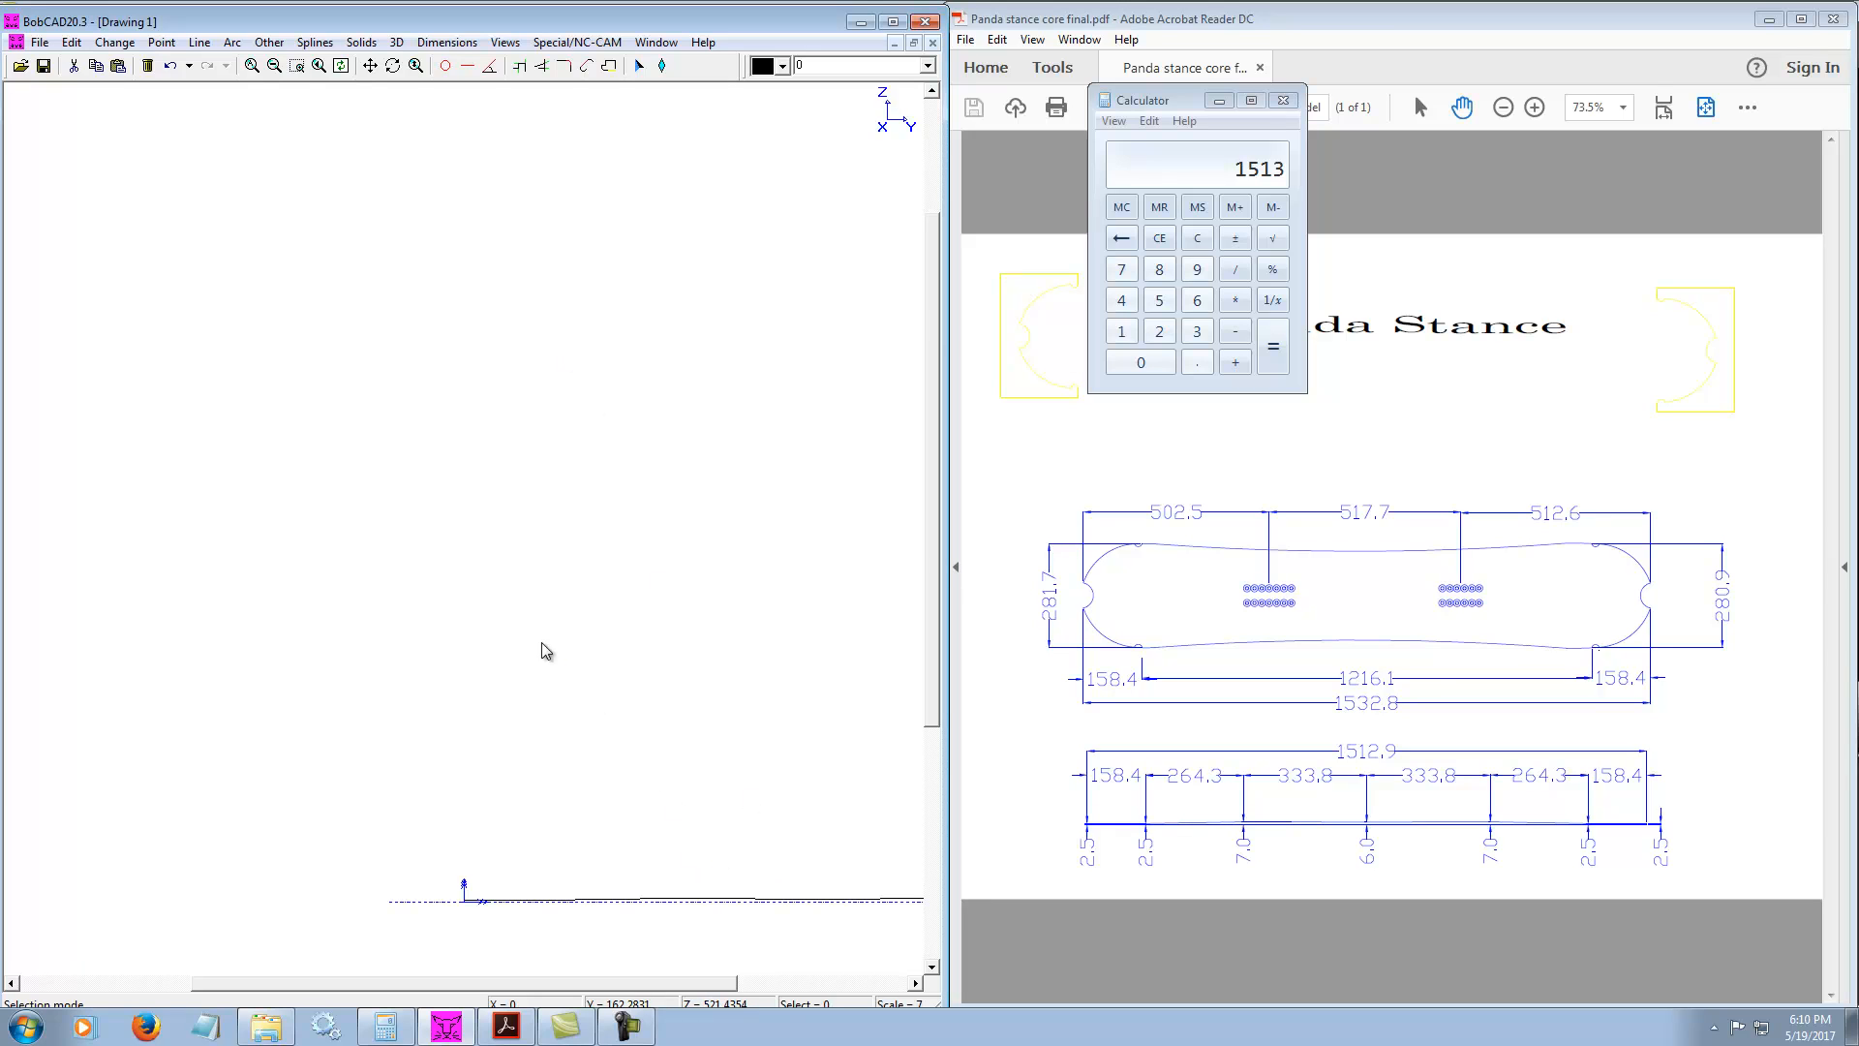
key(ctrl+f)
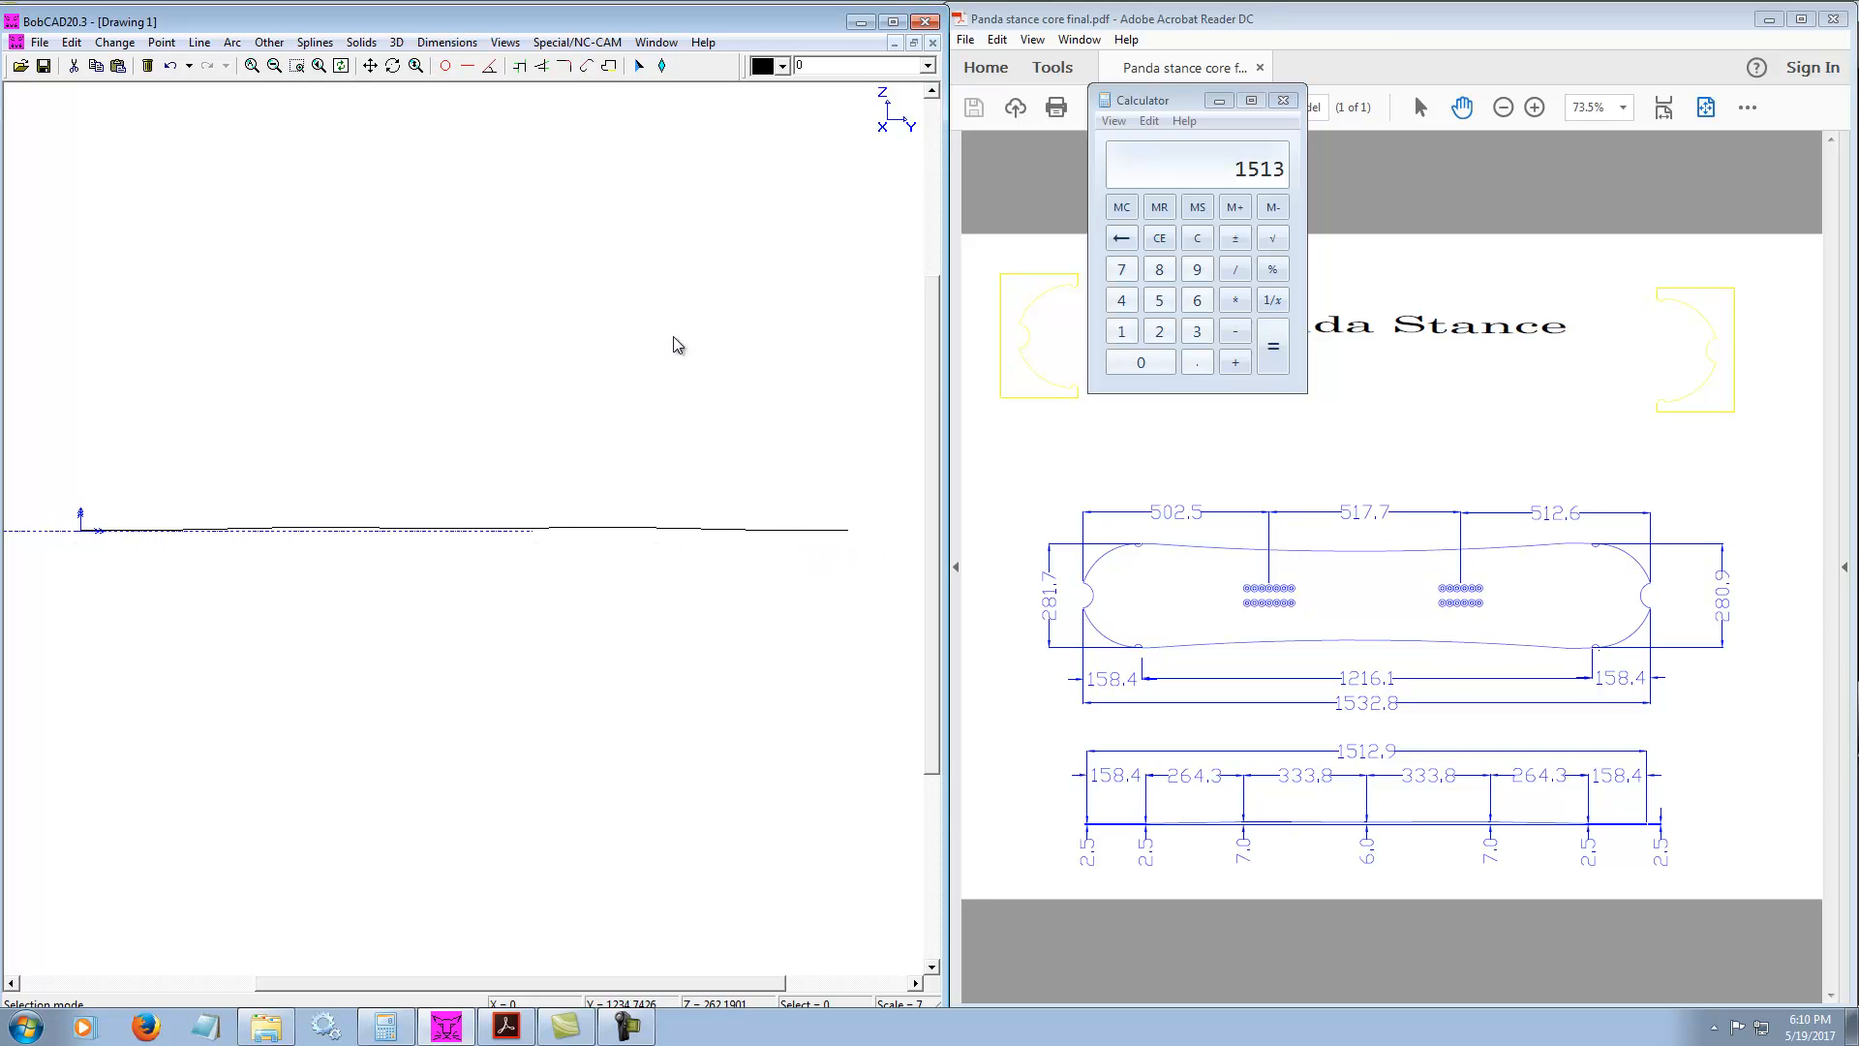
Return the drawing to the Top view with the whole profile shown
click(506, 42)
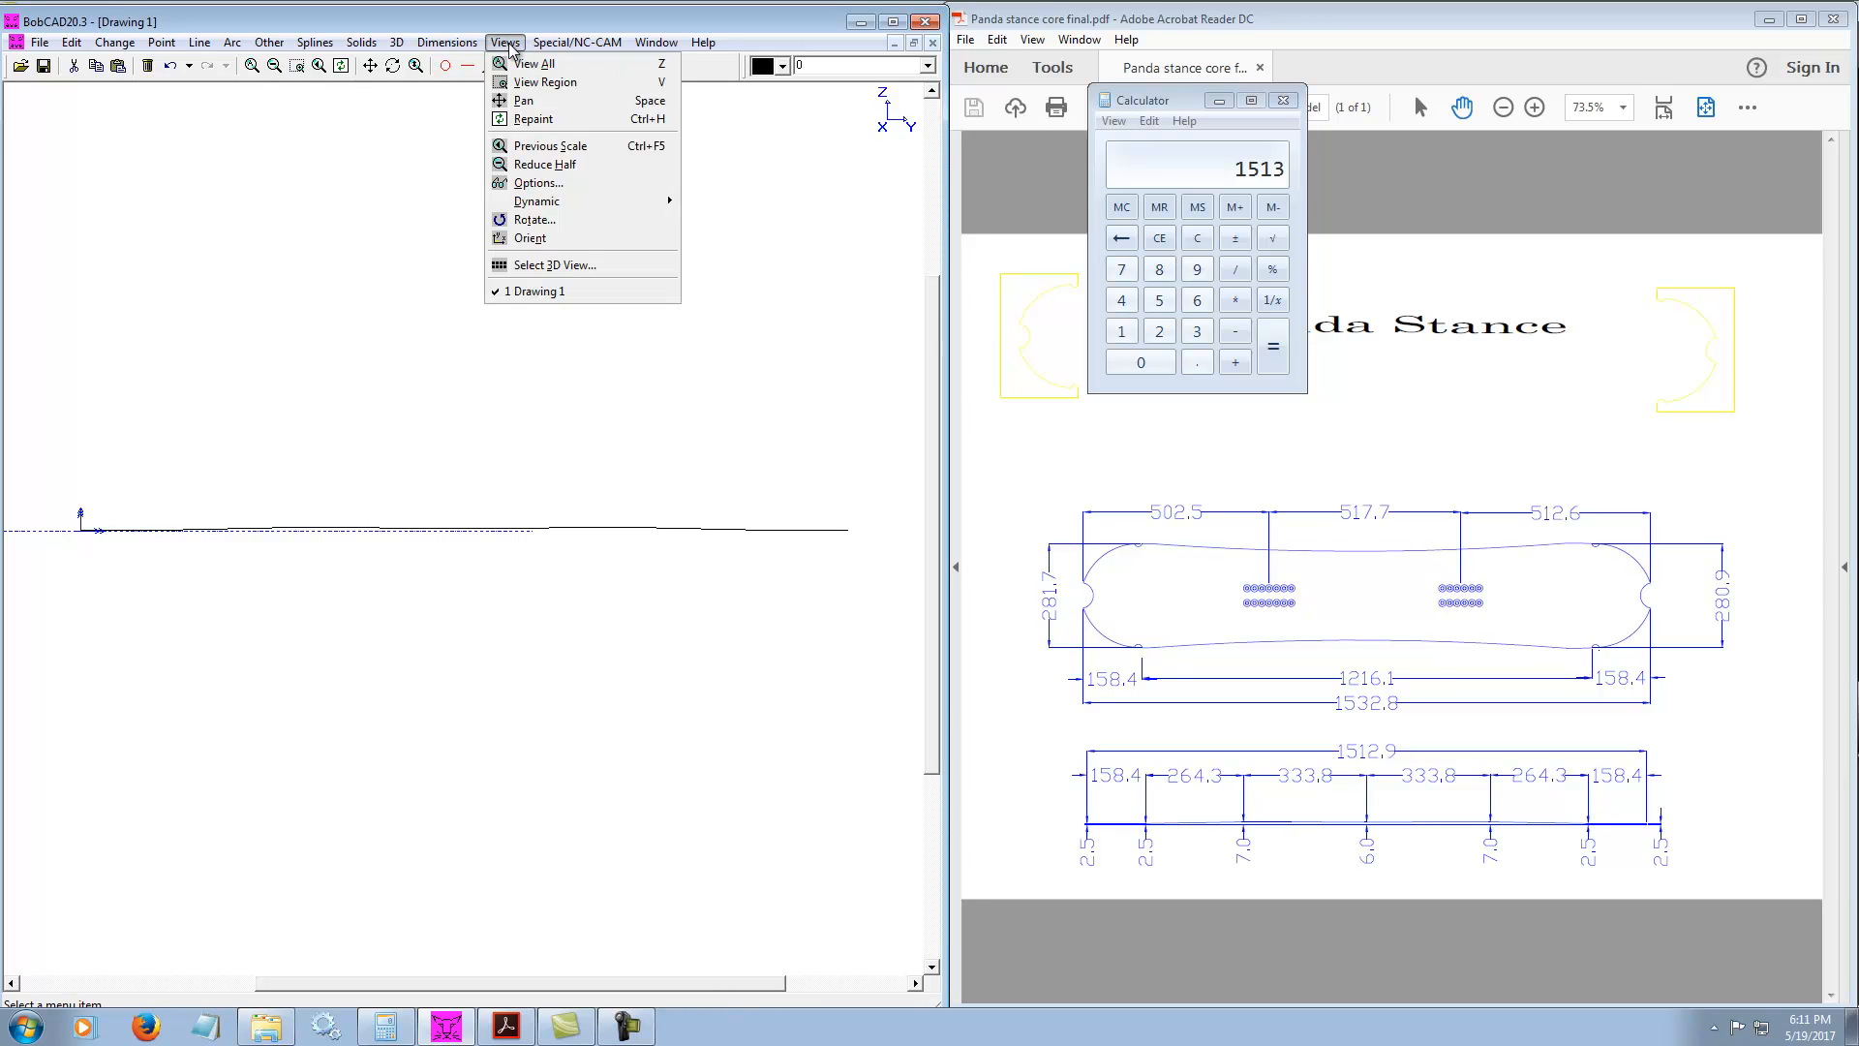
click(560, 265)
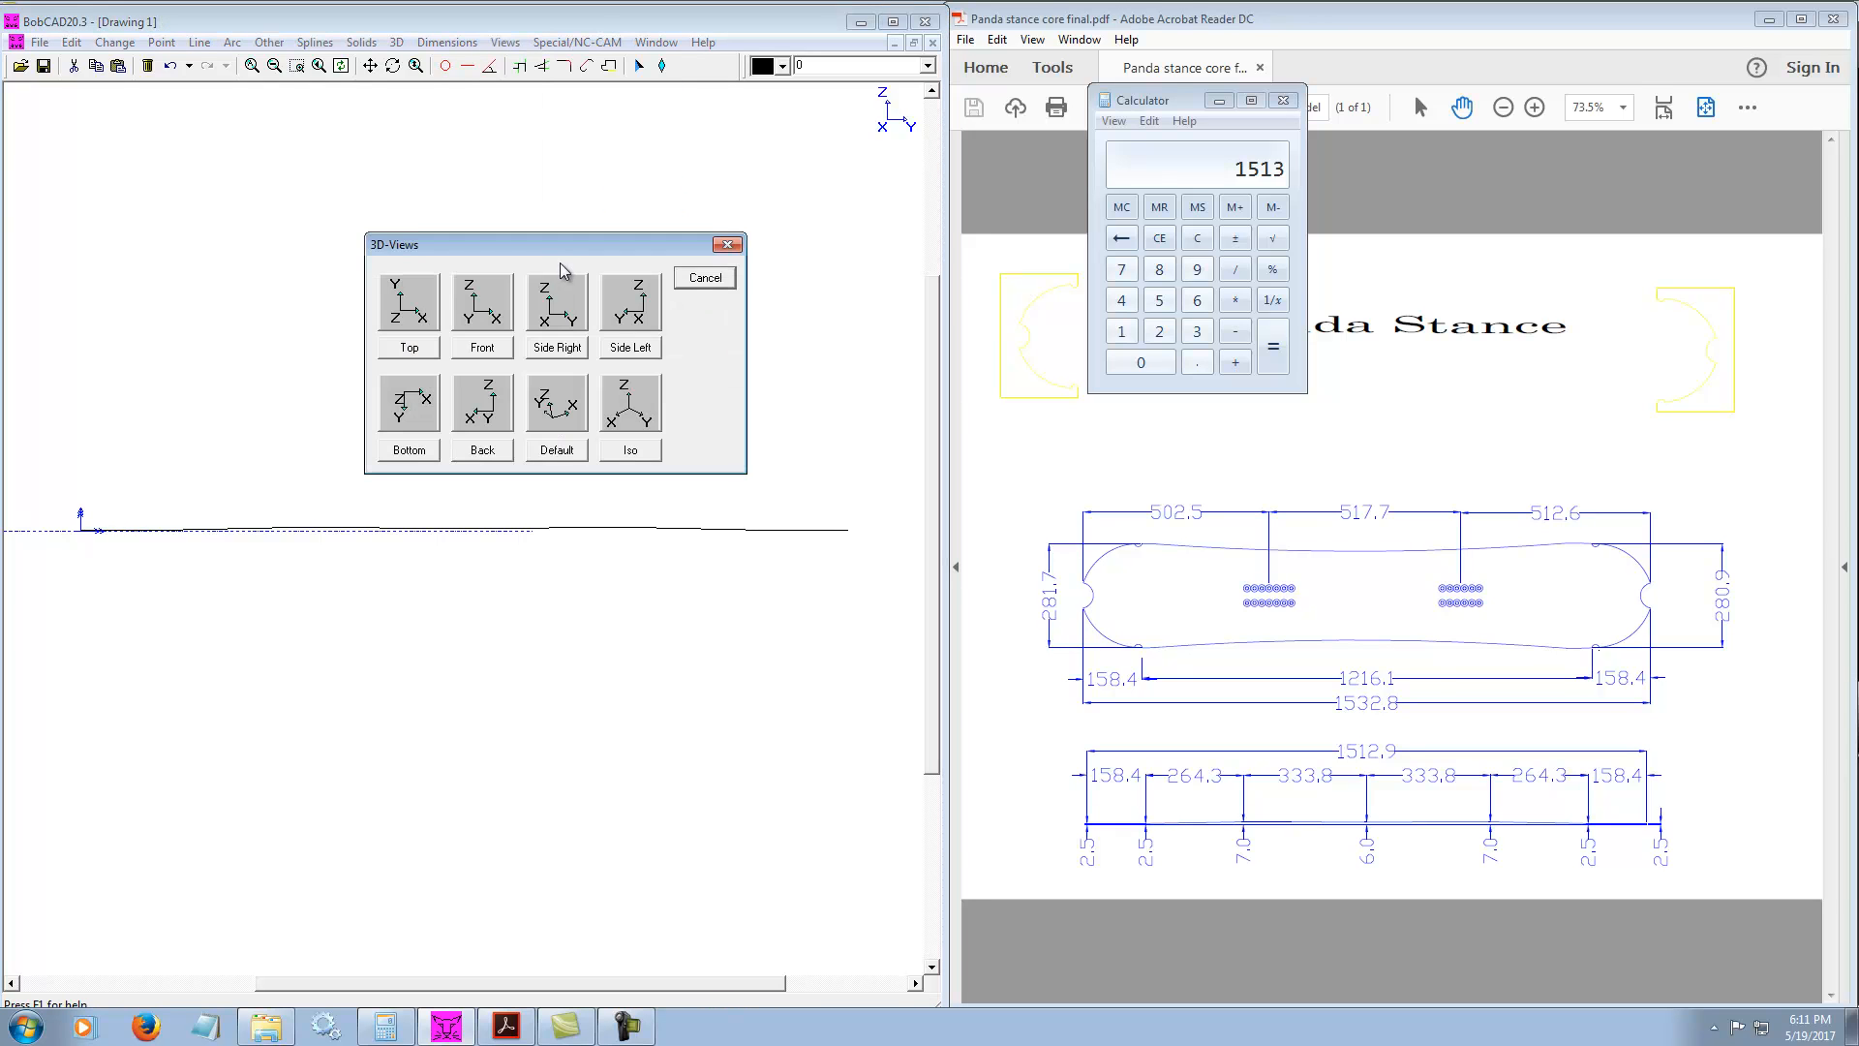
click(409, 348)
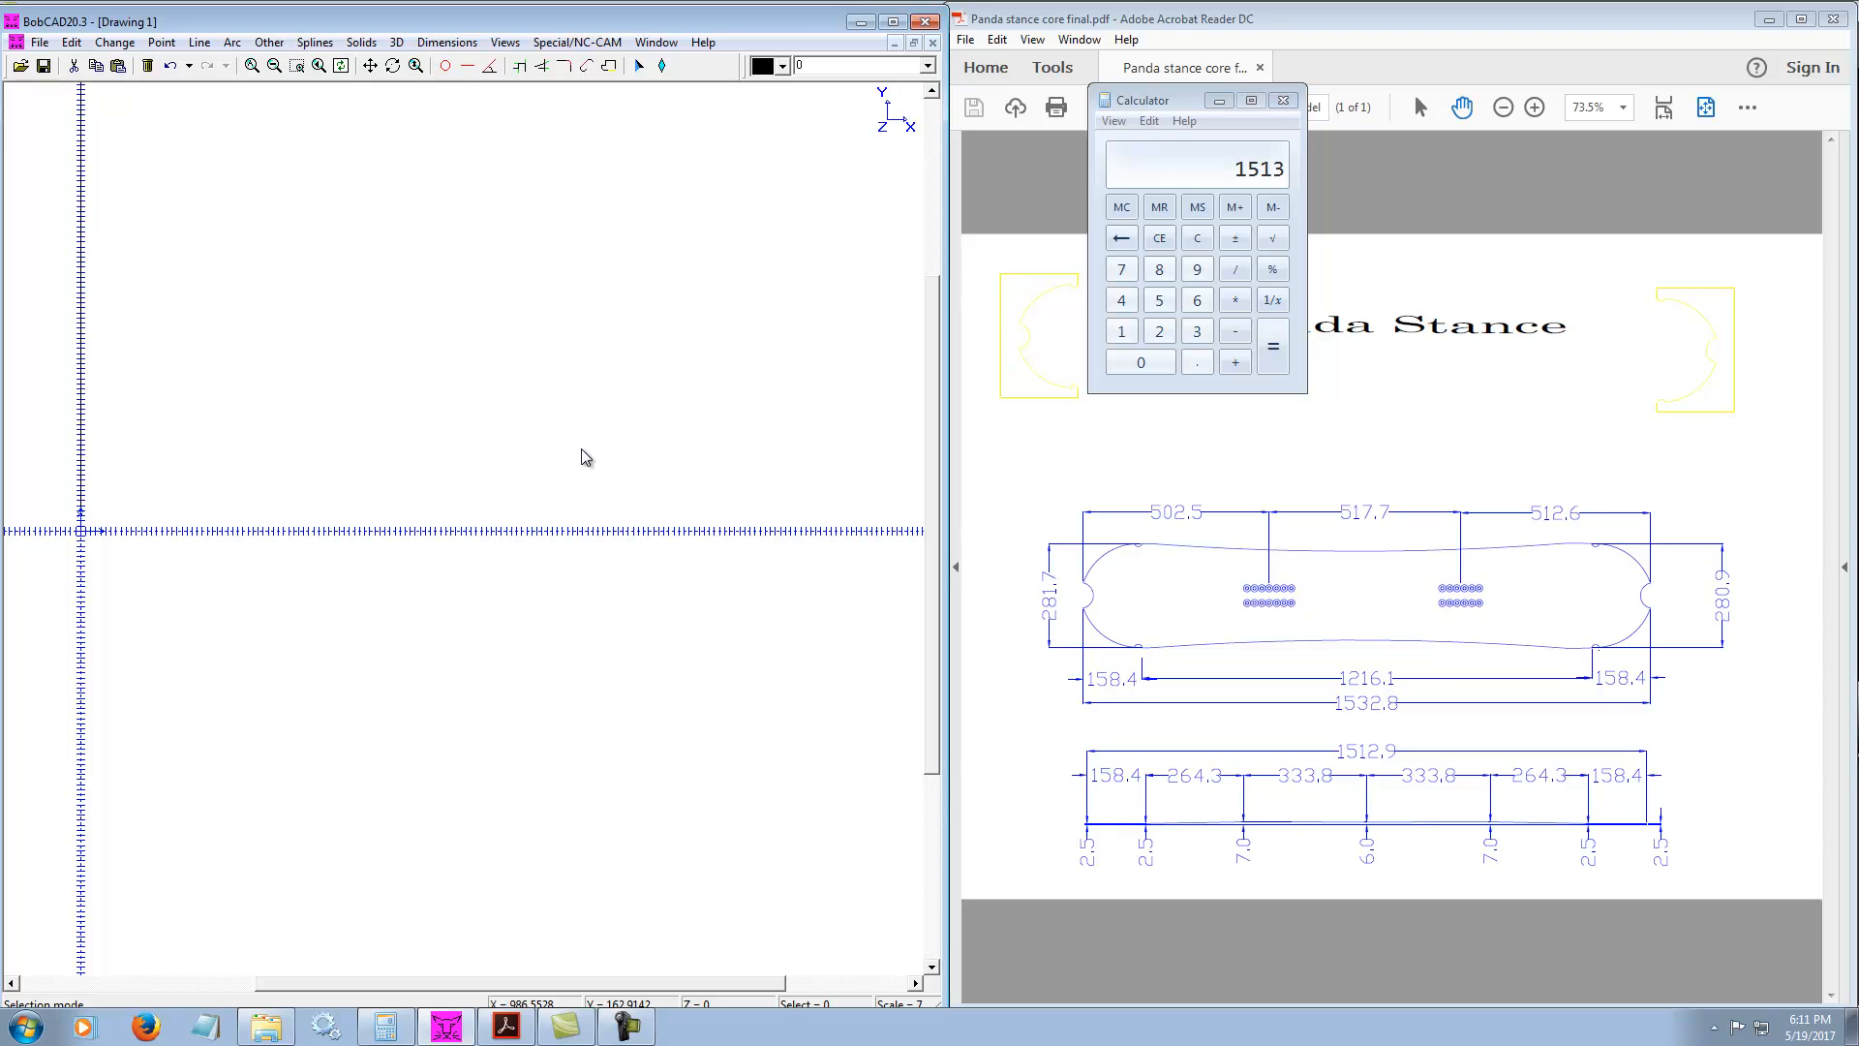
key(Left)
key(Up)
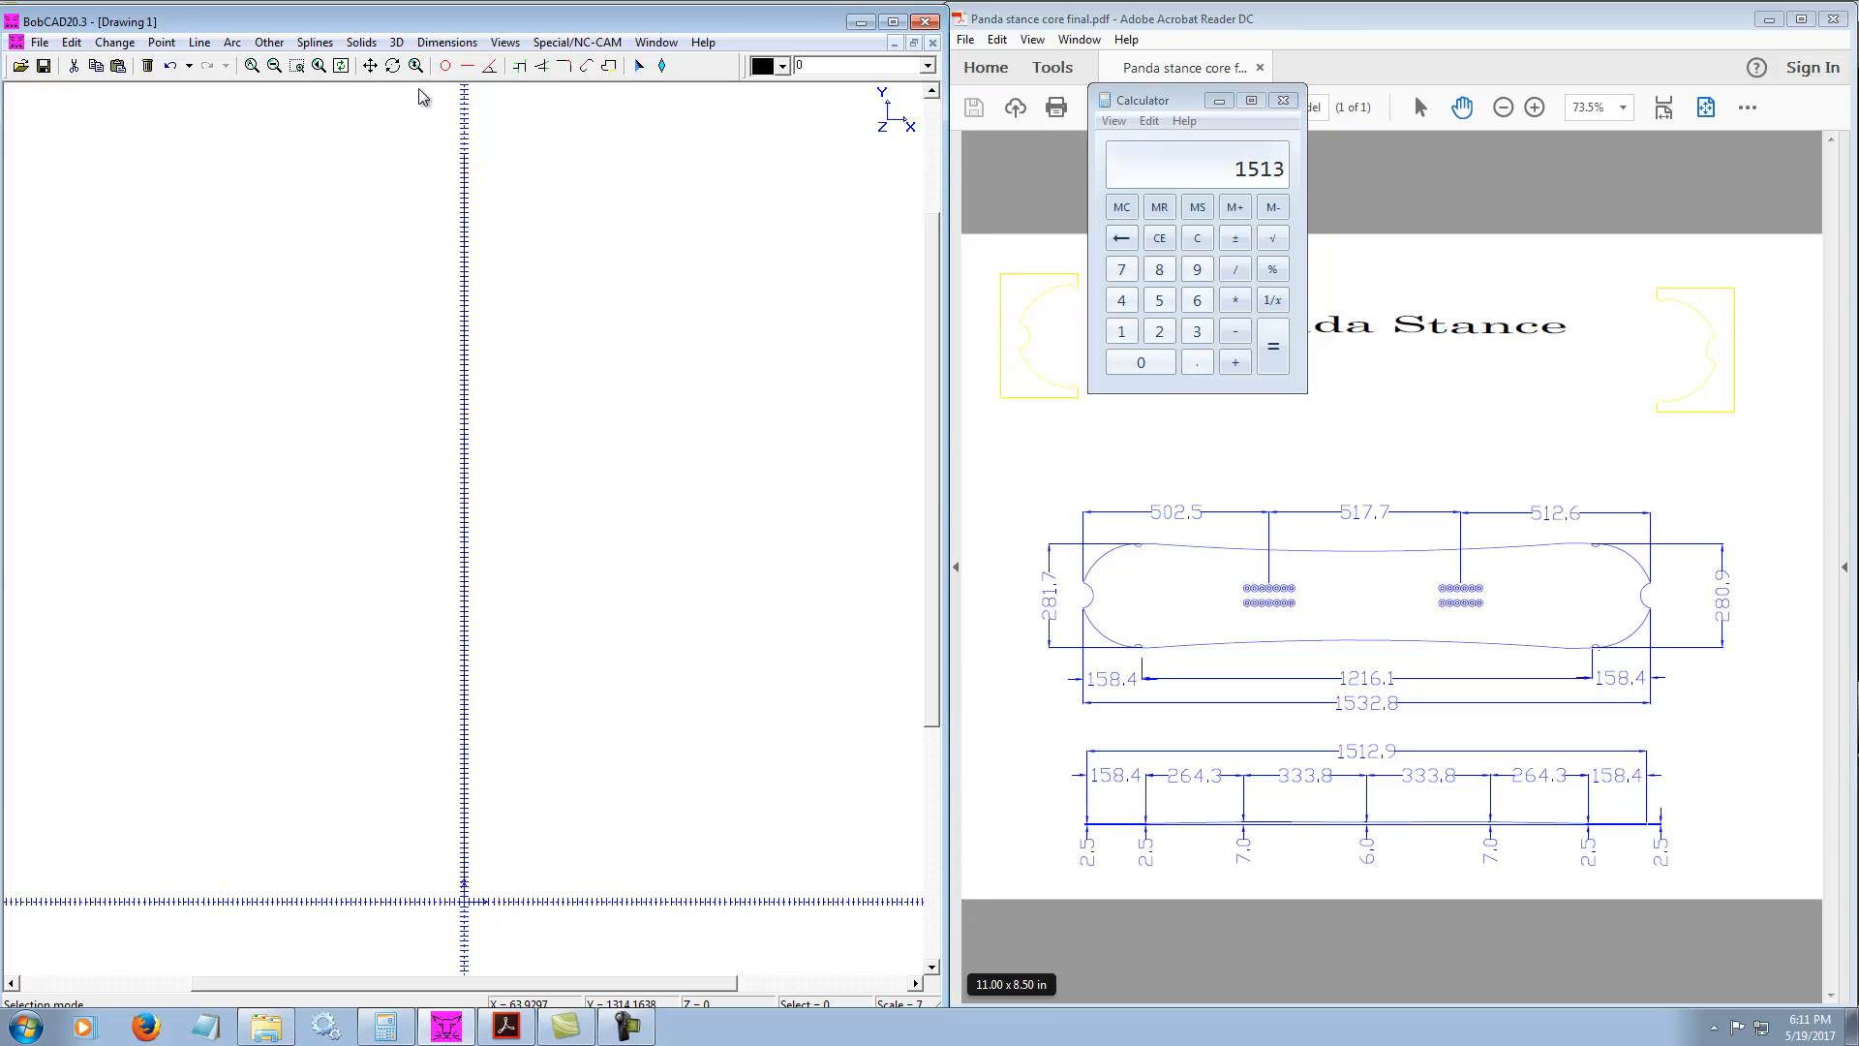
Draw a 3D line extending the profile's far end from Y 1513 to Y 1533 at X 0, Z 2.5
click(206, 45)
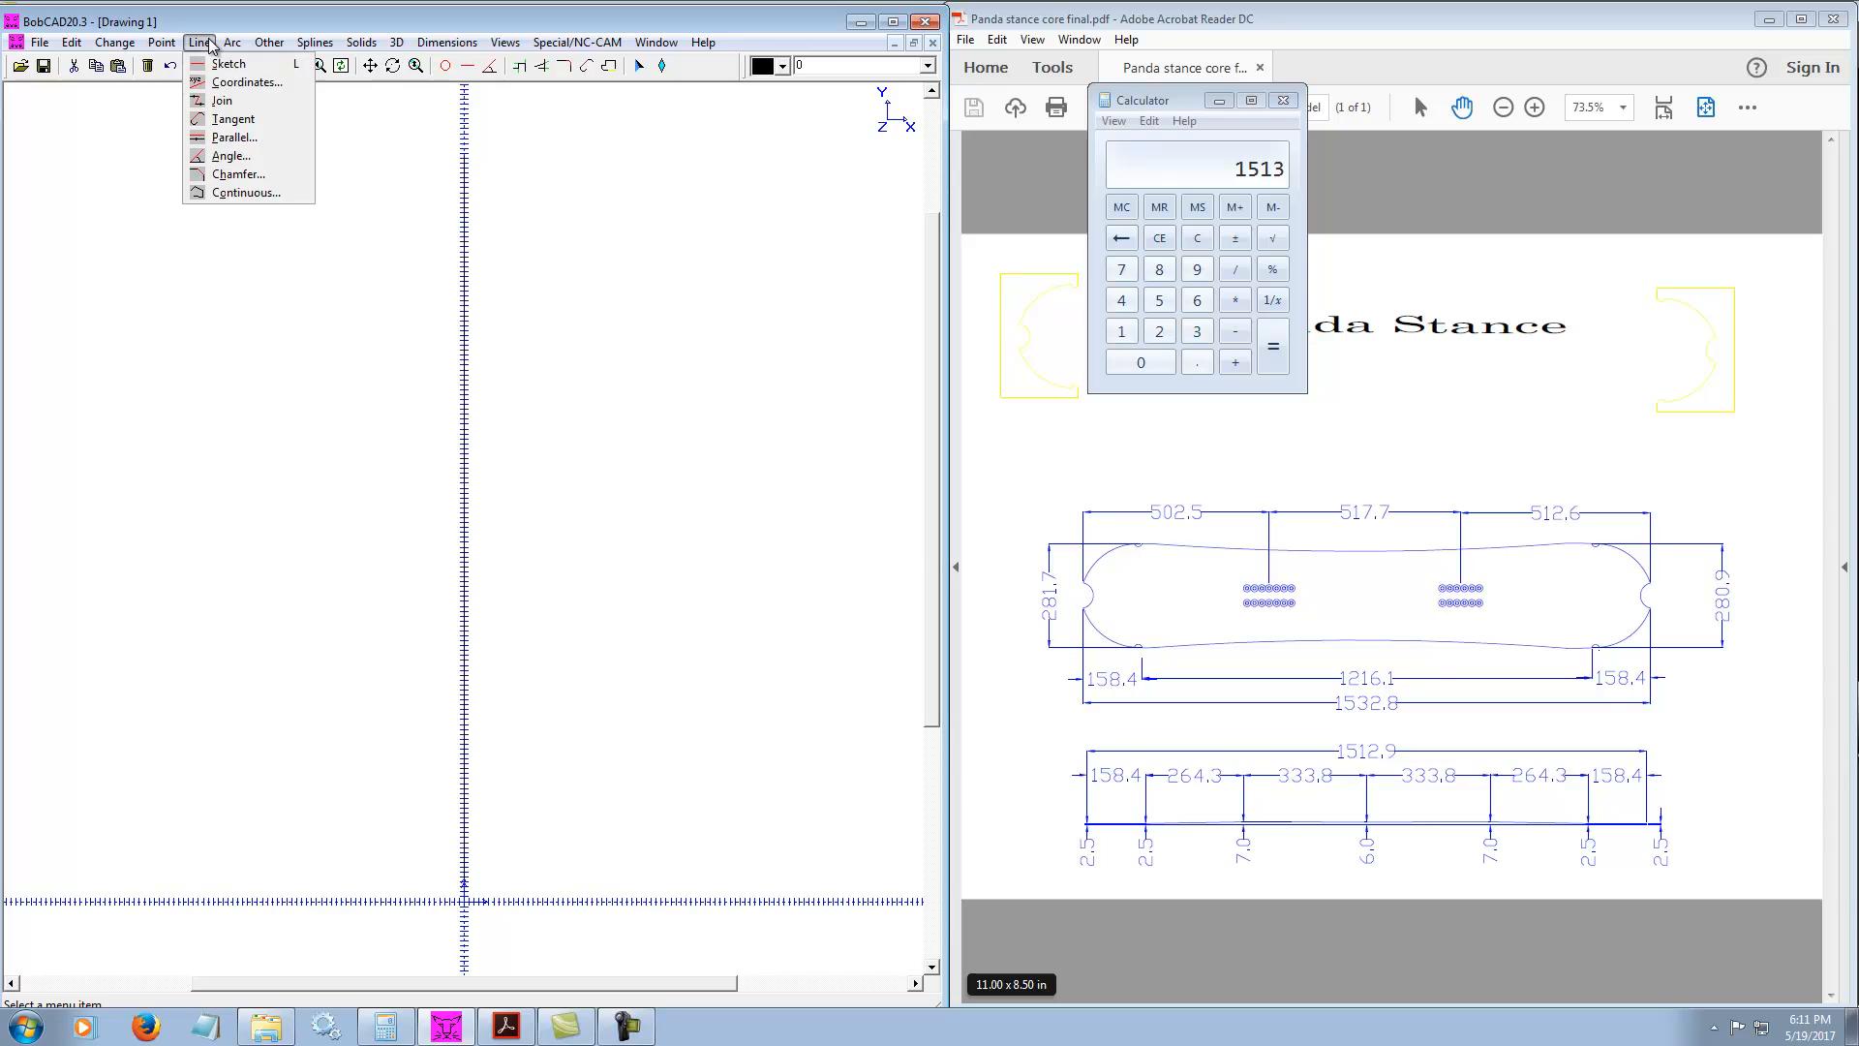
click(247, 82)
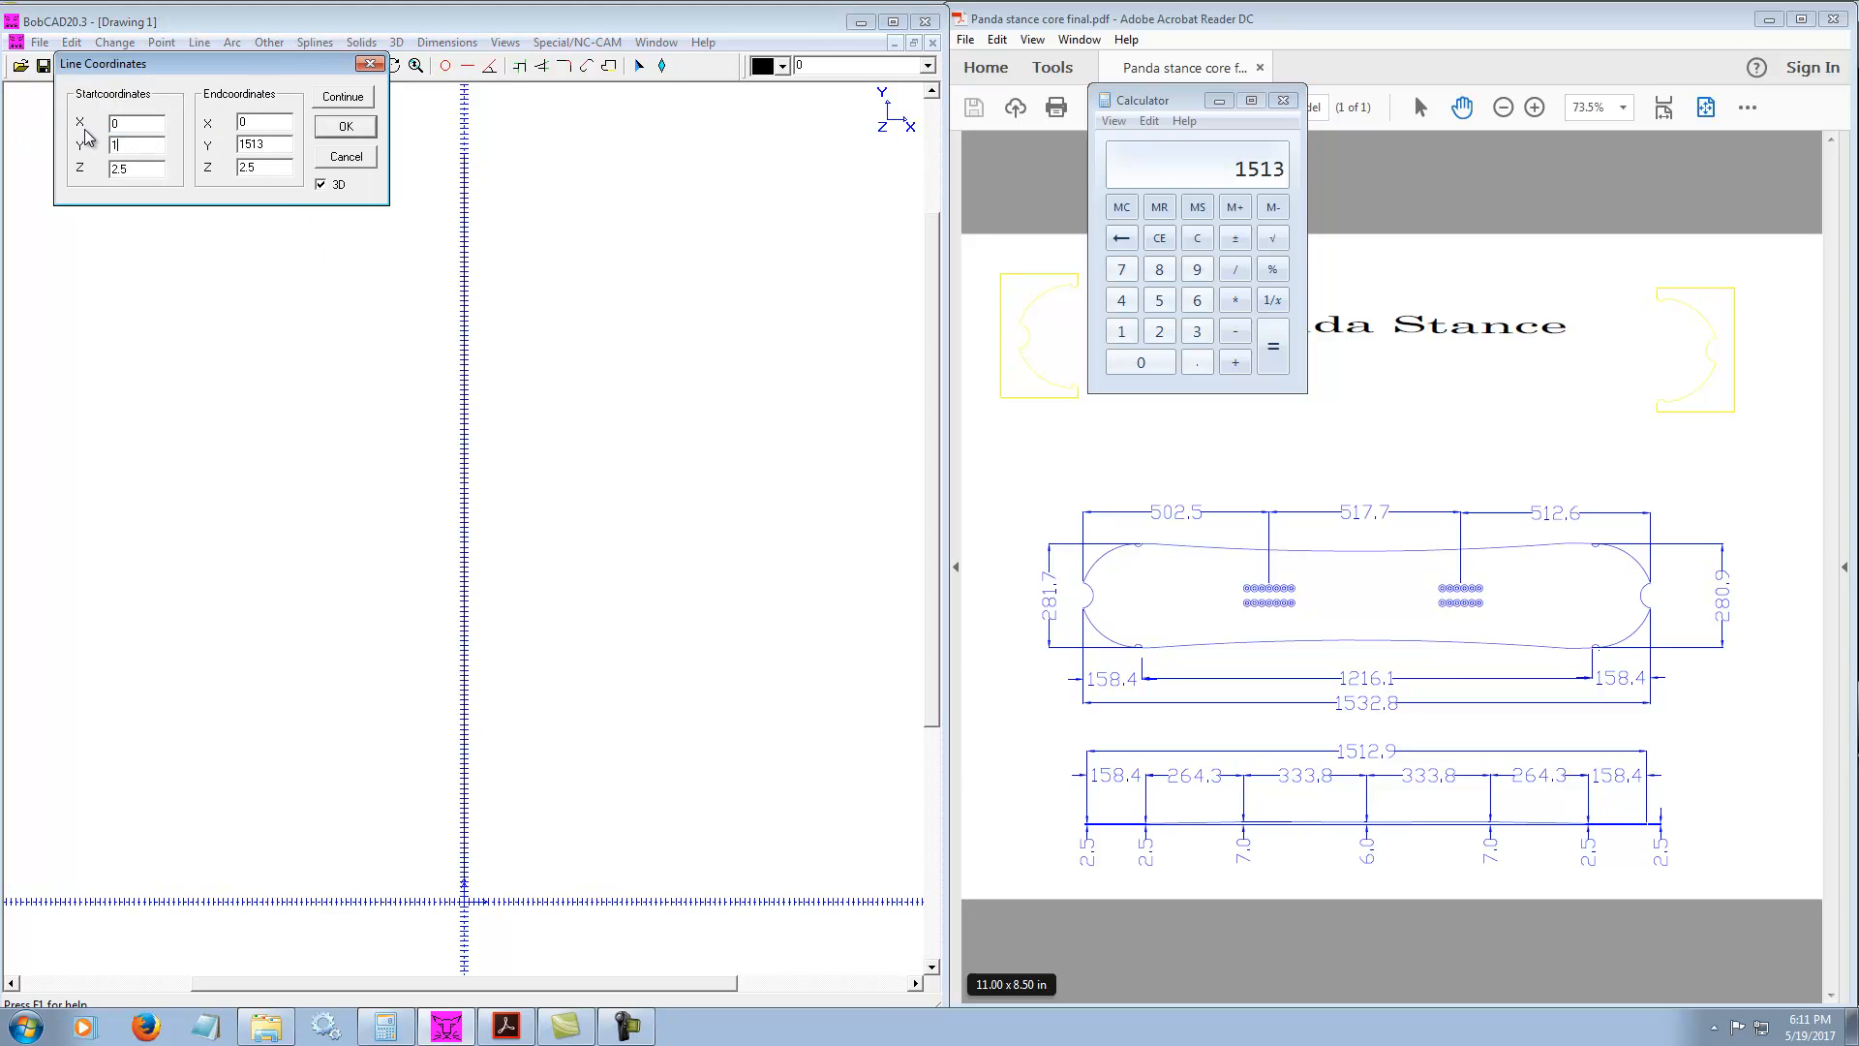
text(1513)
double_click(282, 144)
click(347, 126)
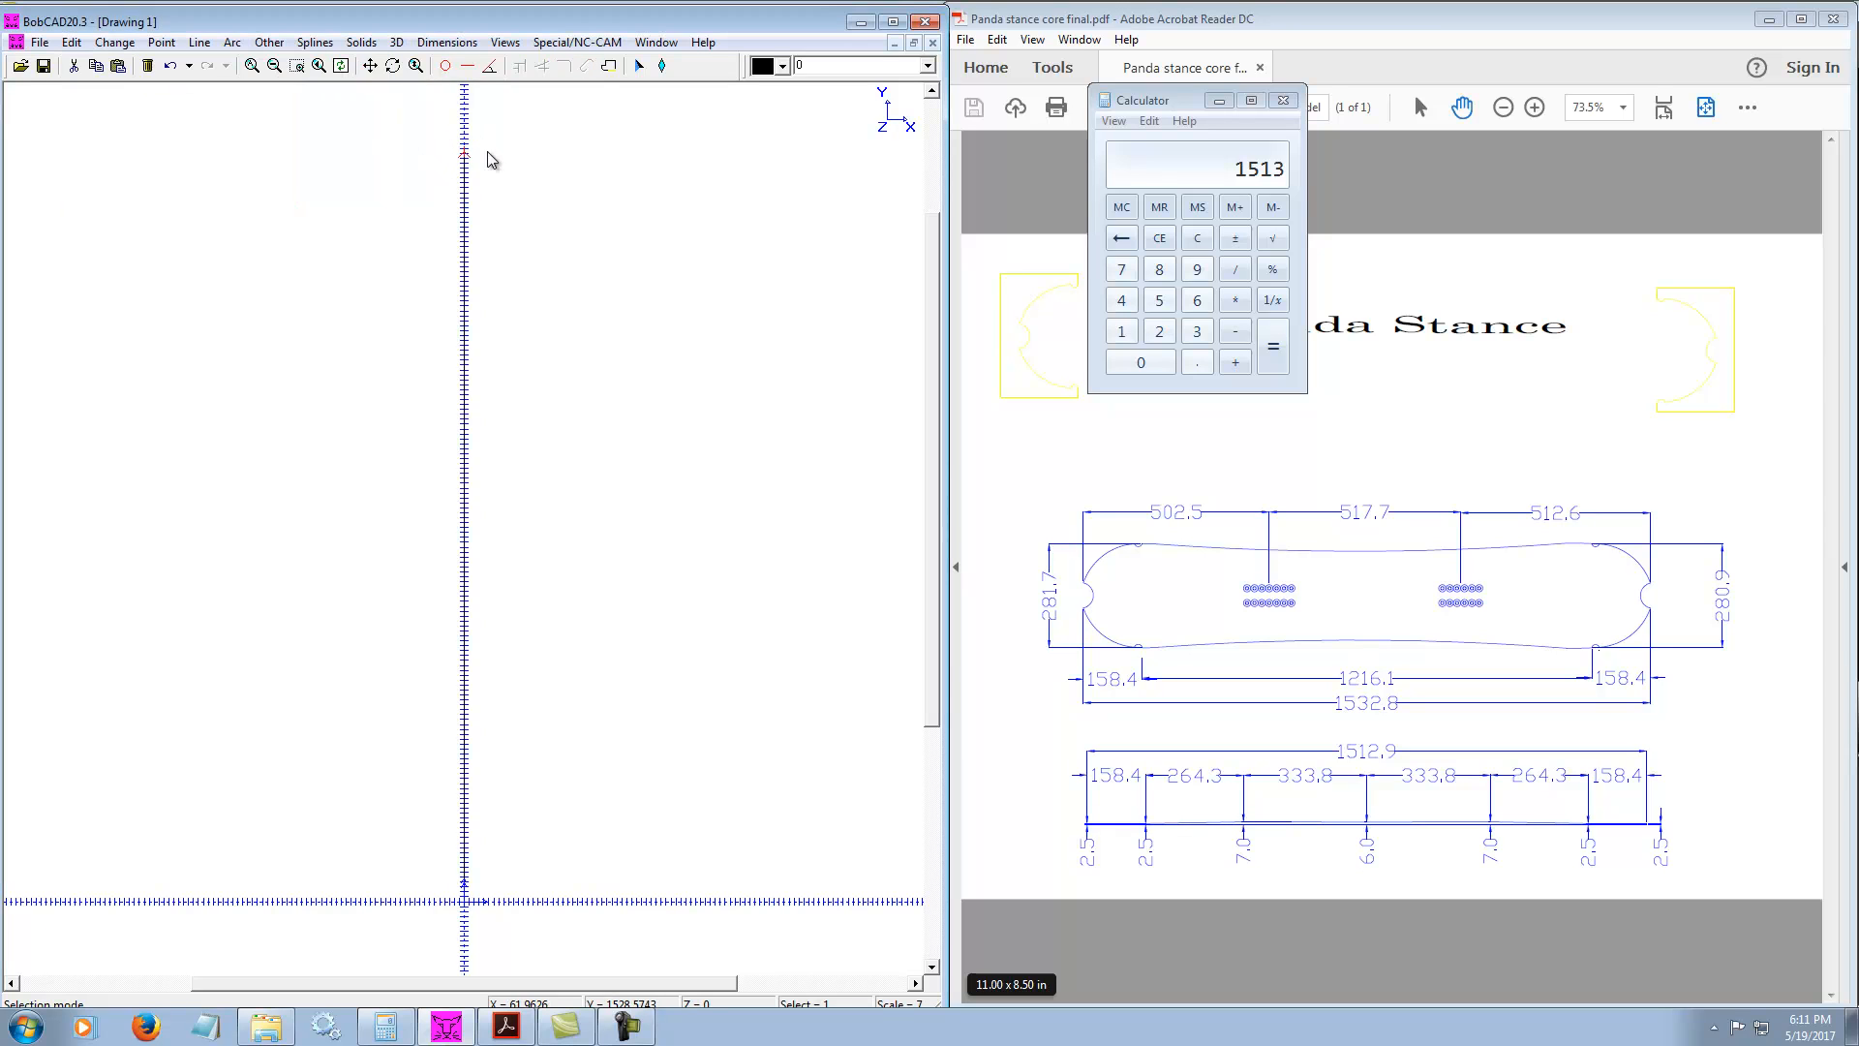
click(465, 153)
click(467, 158)
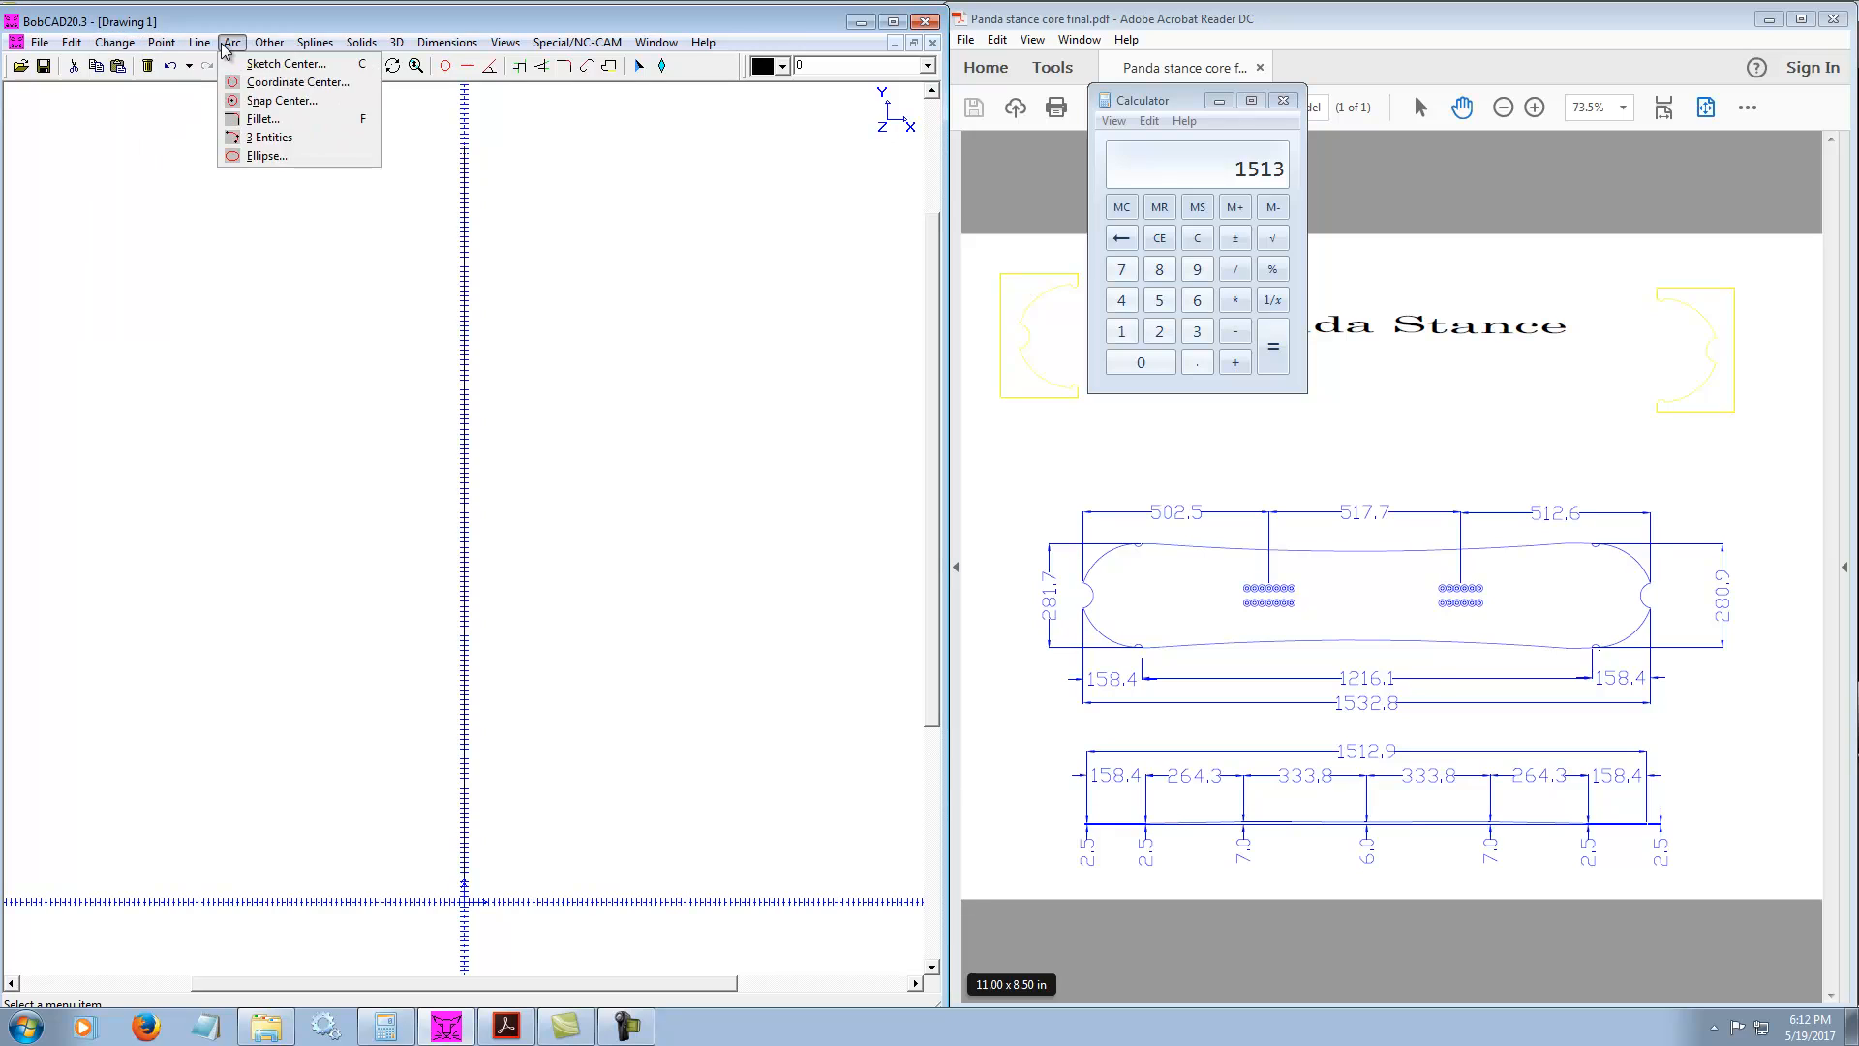
Draw a 20 mm 3D extension line before the profile's start, below the origin
click(233, 76)
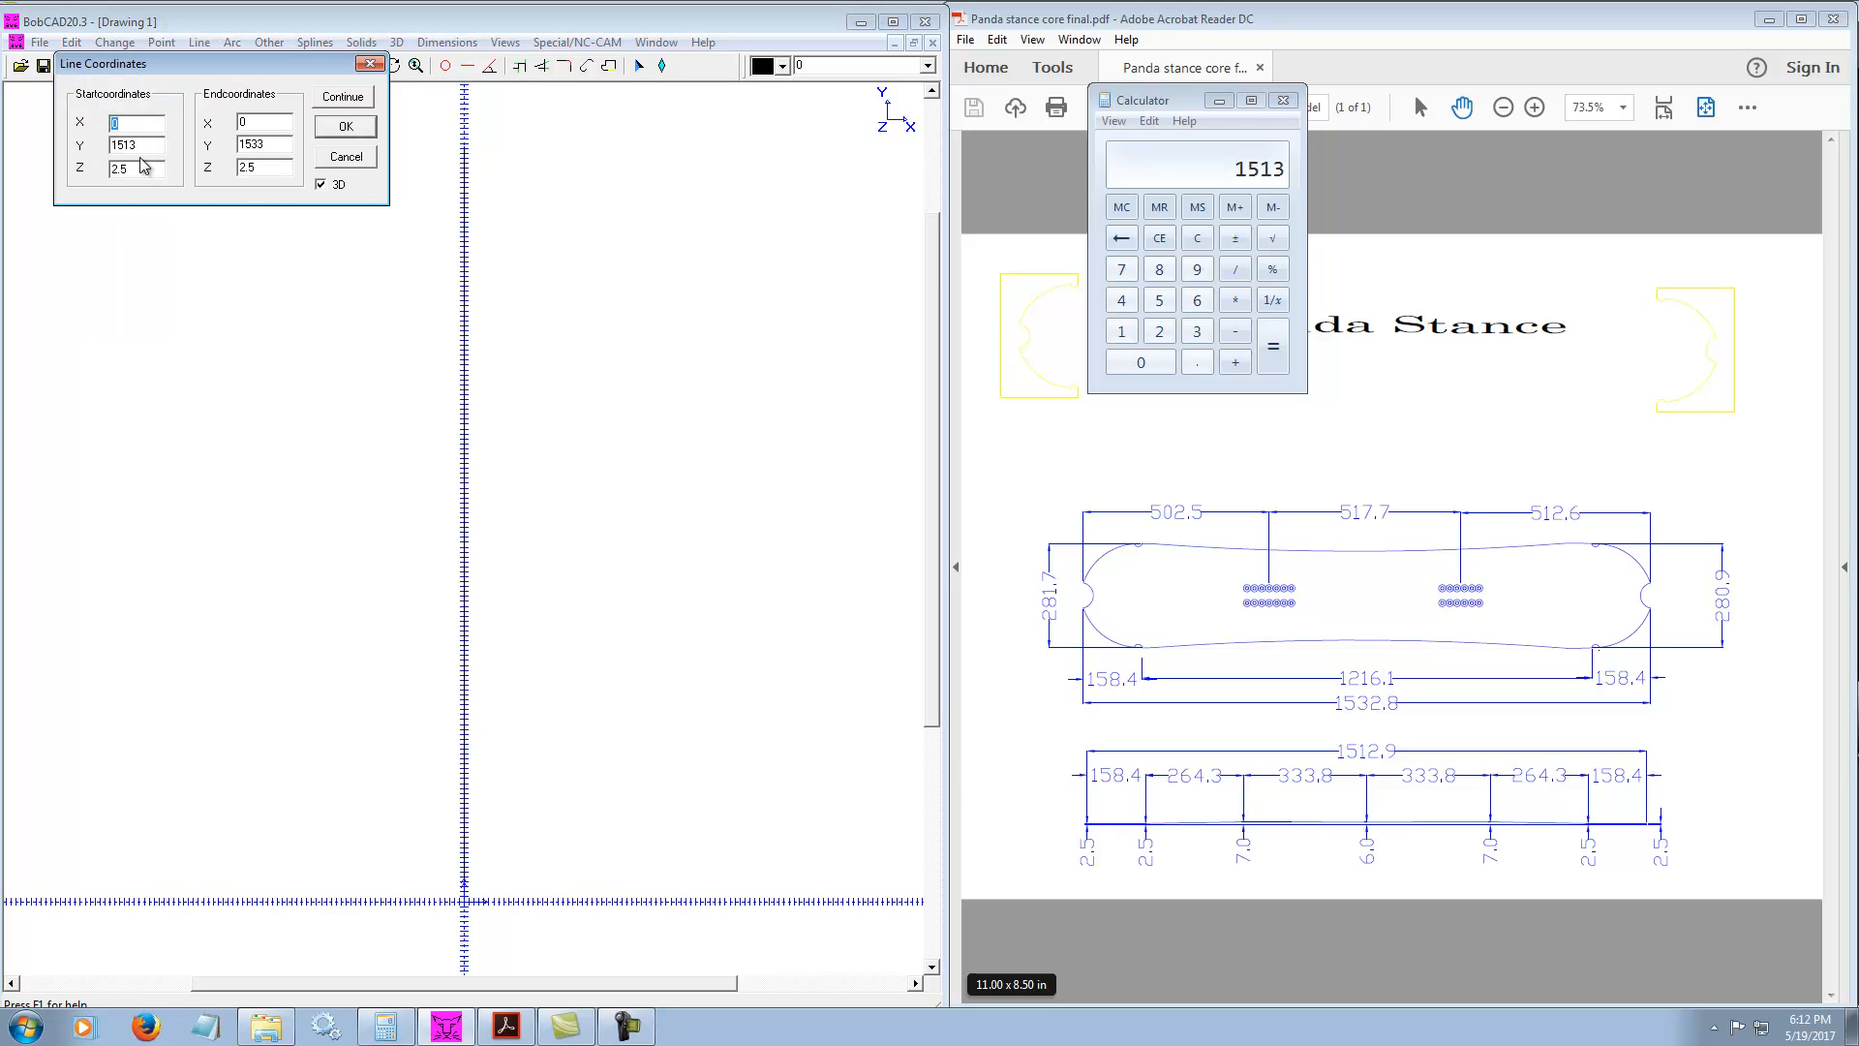
text(0)
click(157, 170)
text(1)
click(346, 126)
click(471, 916)
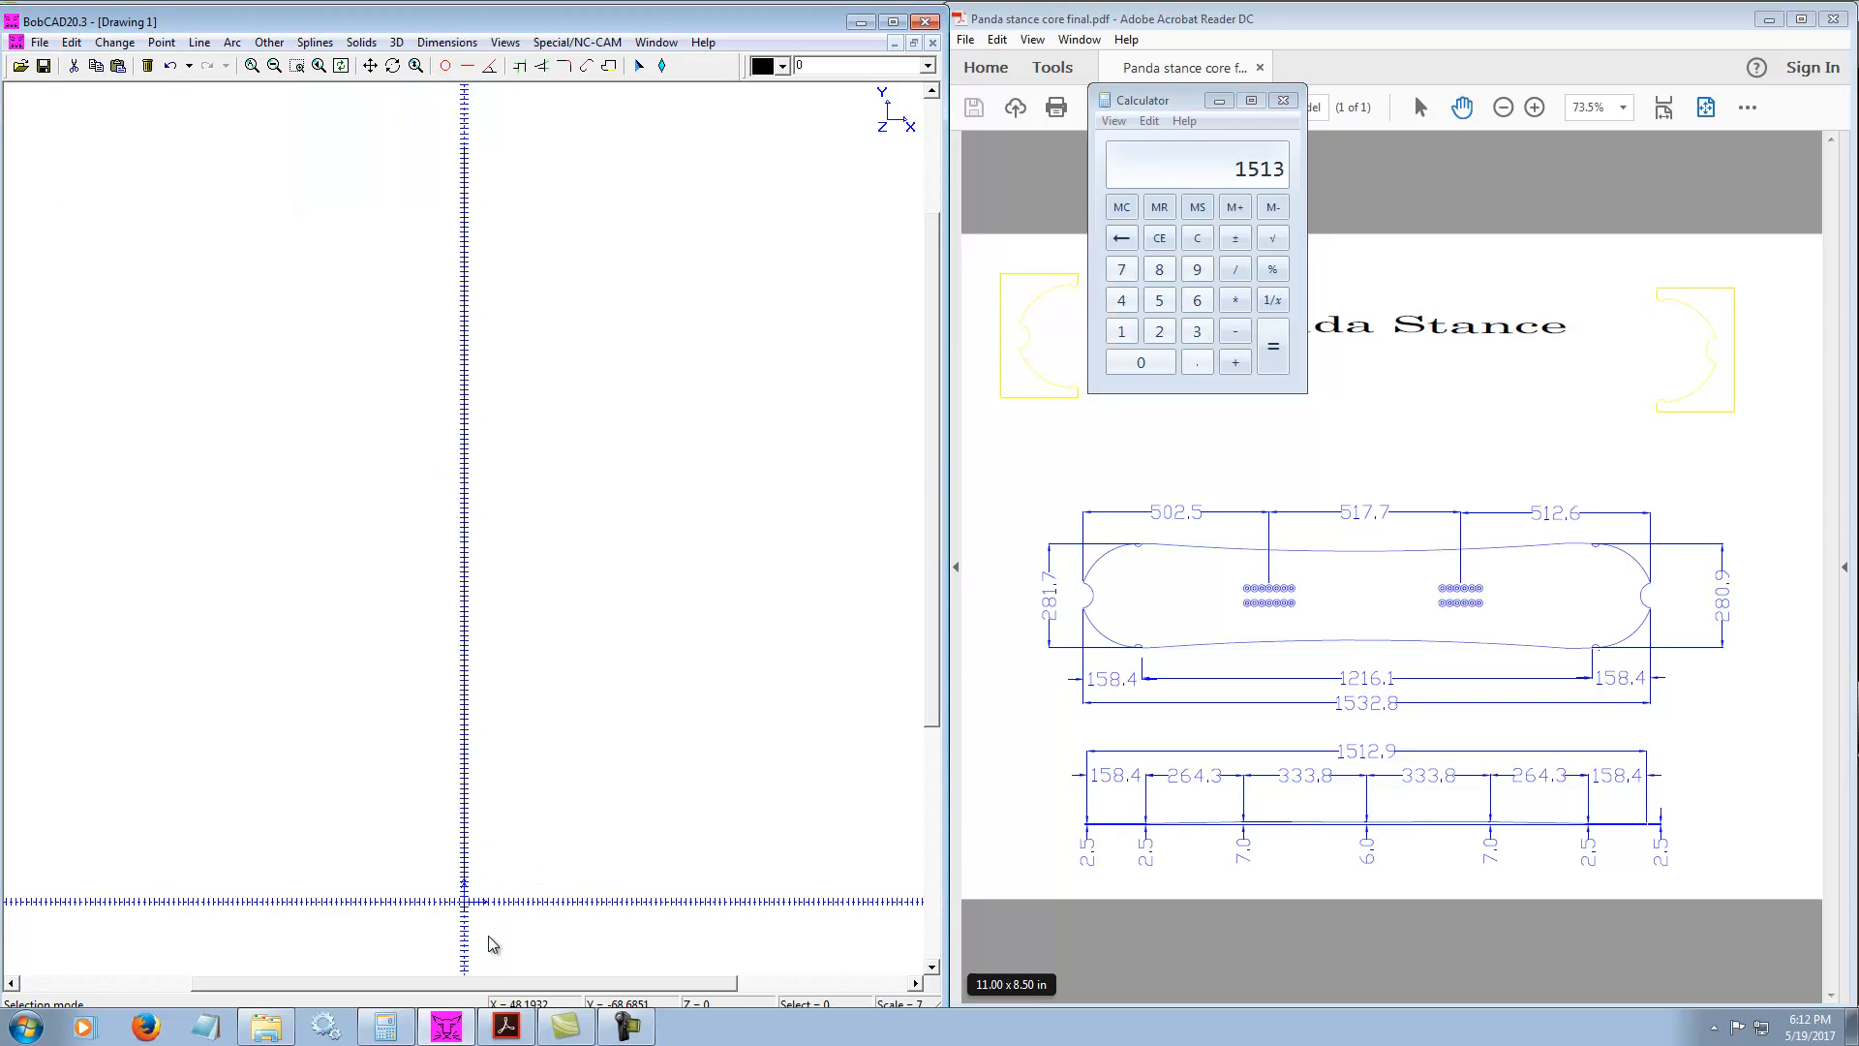
click(473, 924)
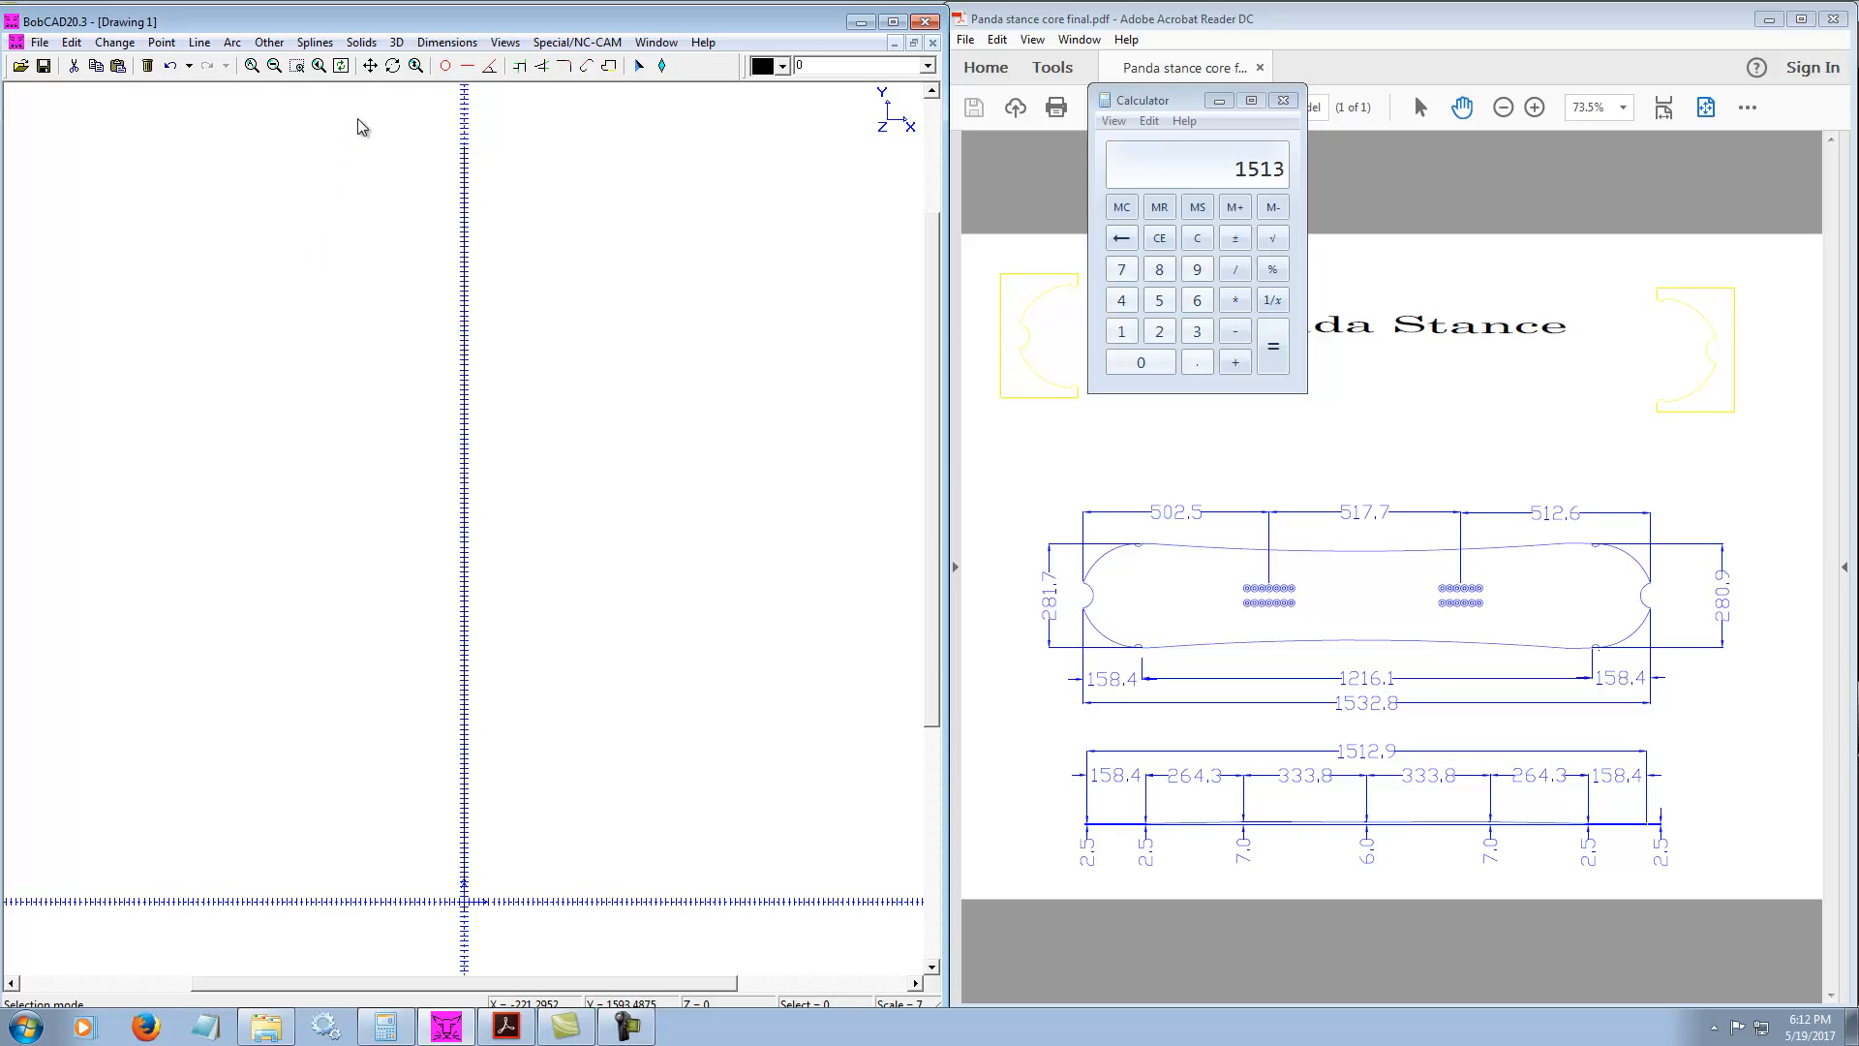
Translate the whole profile by an increment of 20 in Y, without making a copy
drag(358, 126, 625, 964)
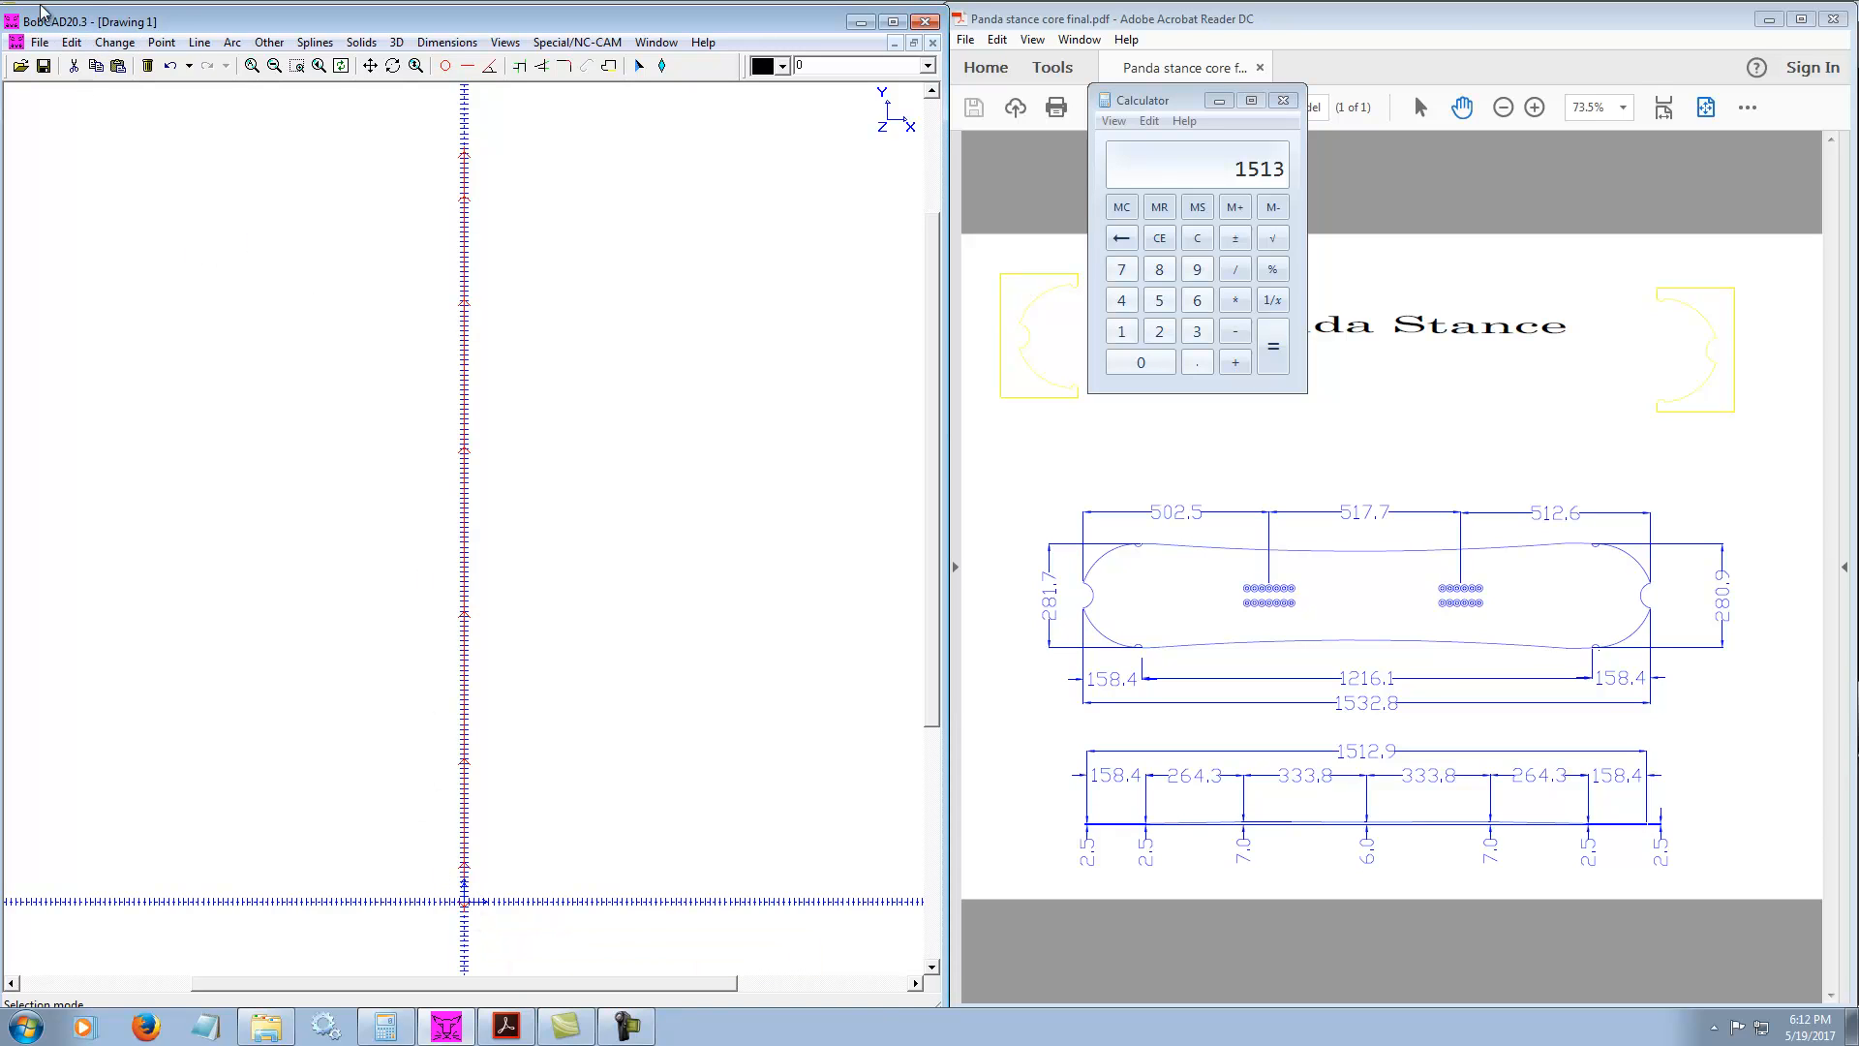
click(114, 42)
click(125, 98)
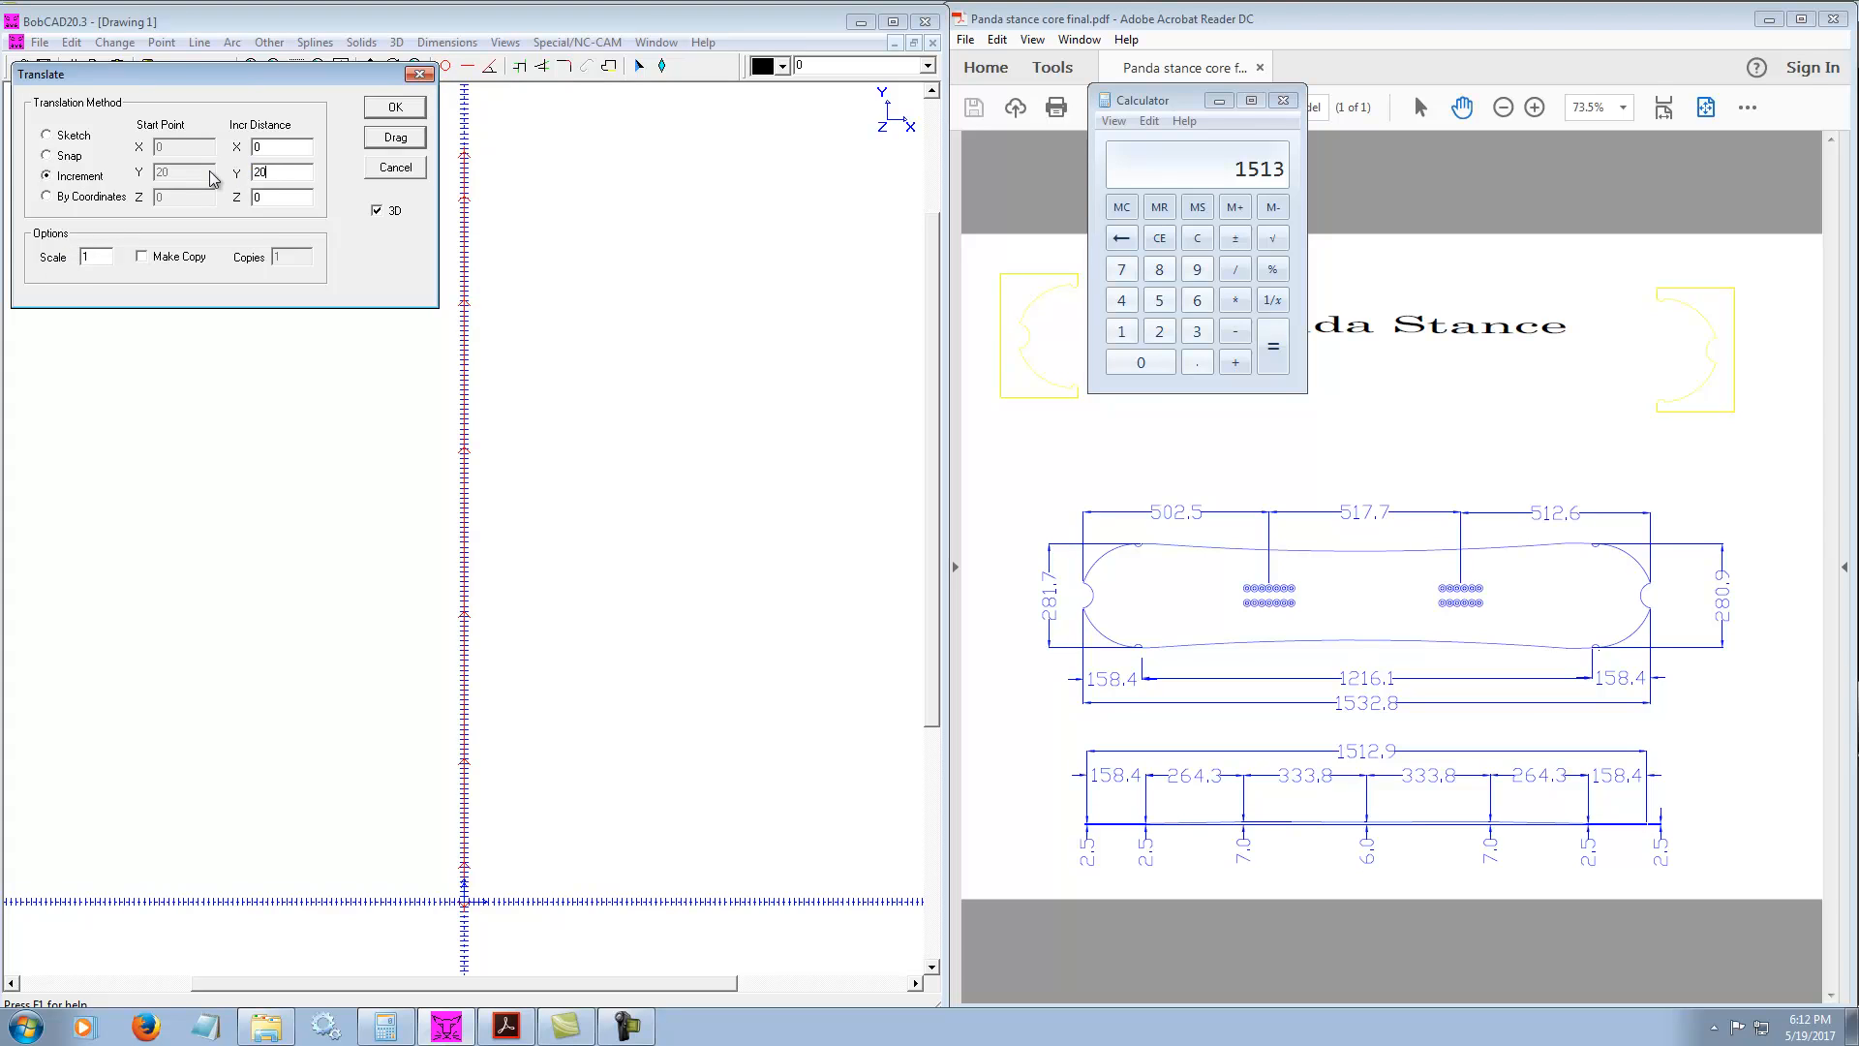
click(403, 110)
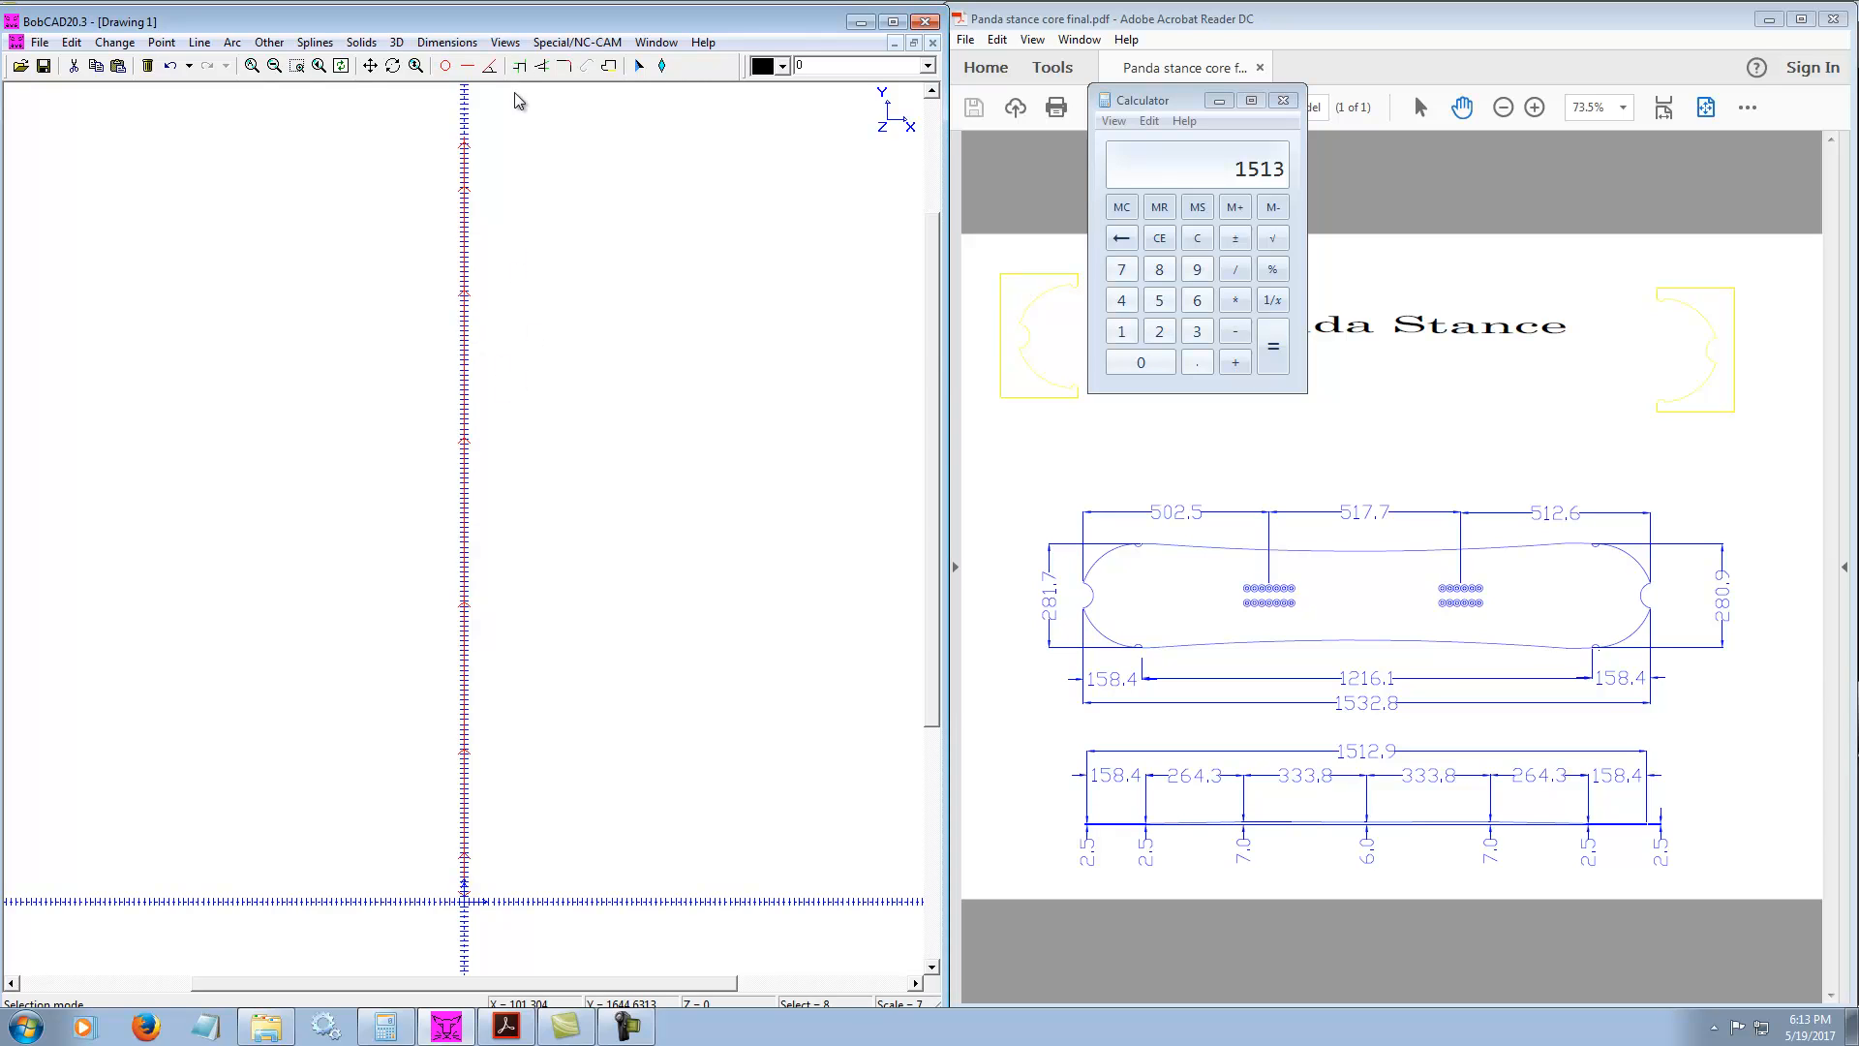
Examine the profile's start at the origin and its first segments at close range
right_click(460, 902)
click(459, 932)
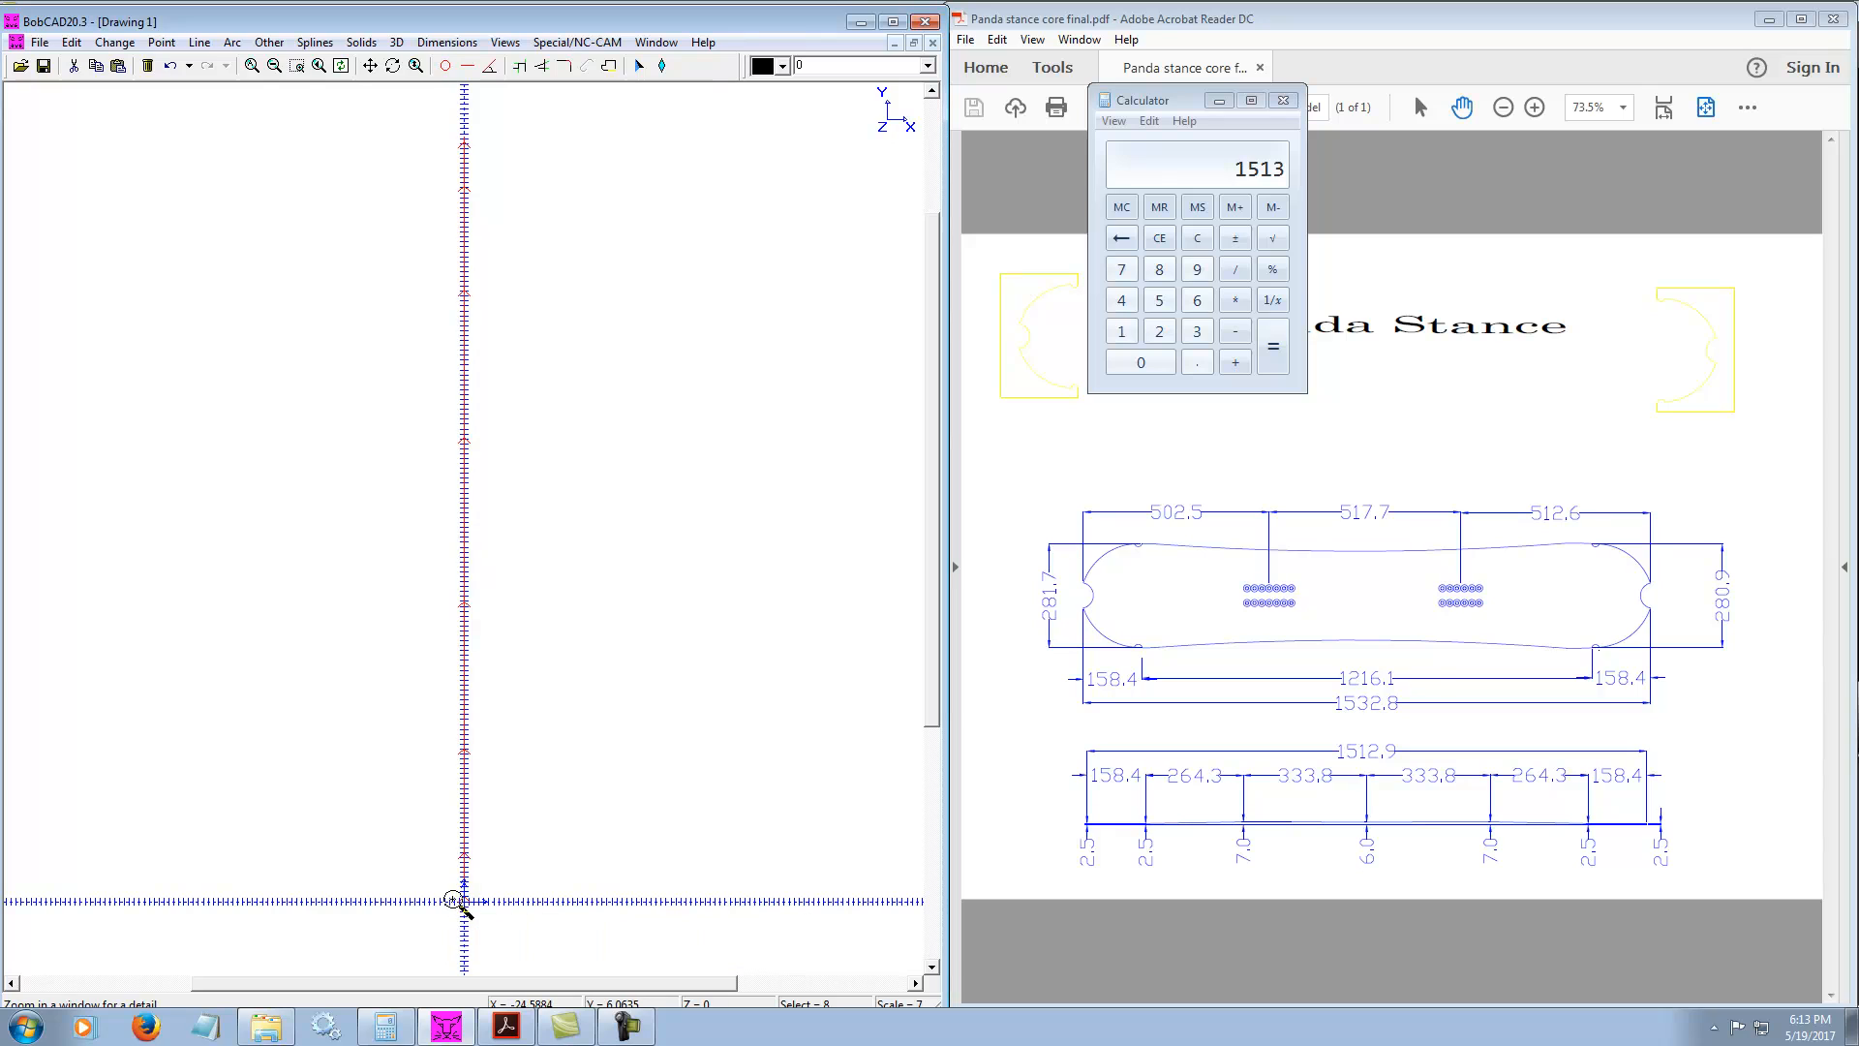
drag(447, 892, 487, 926)
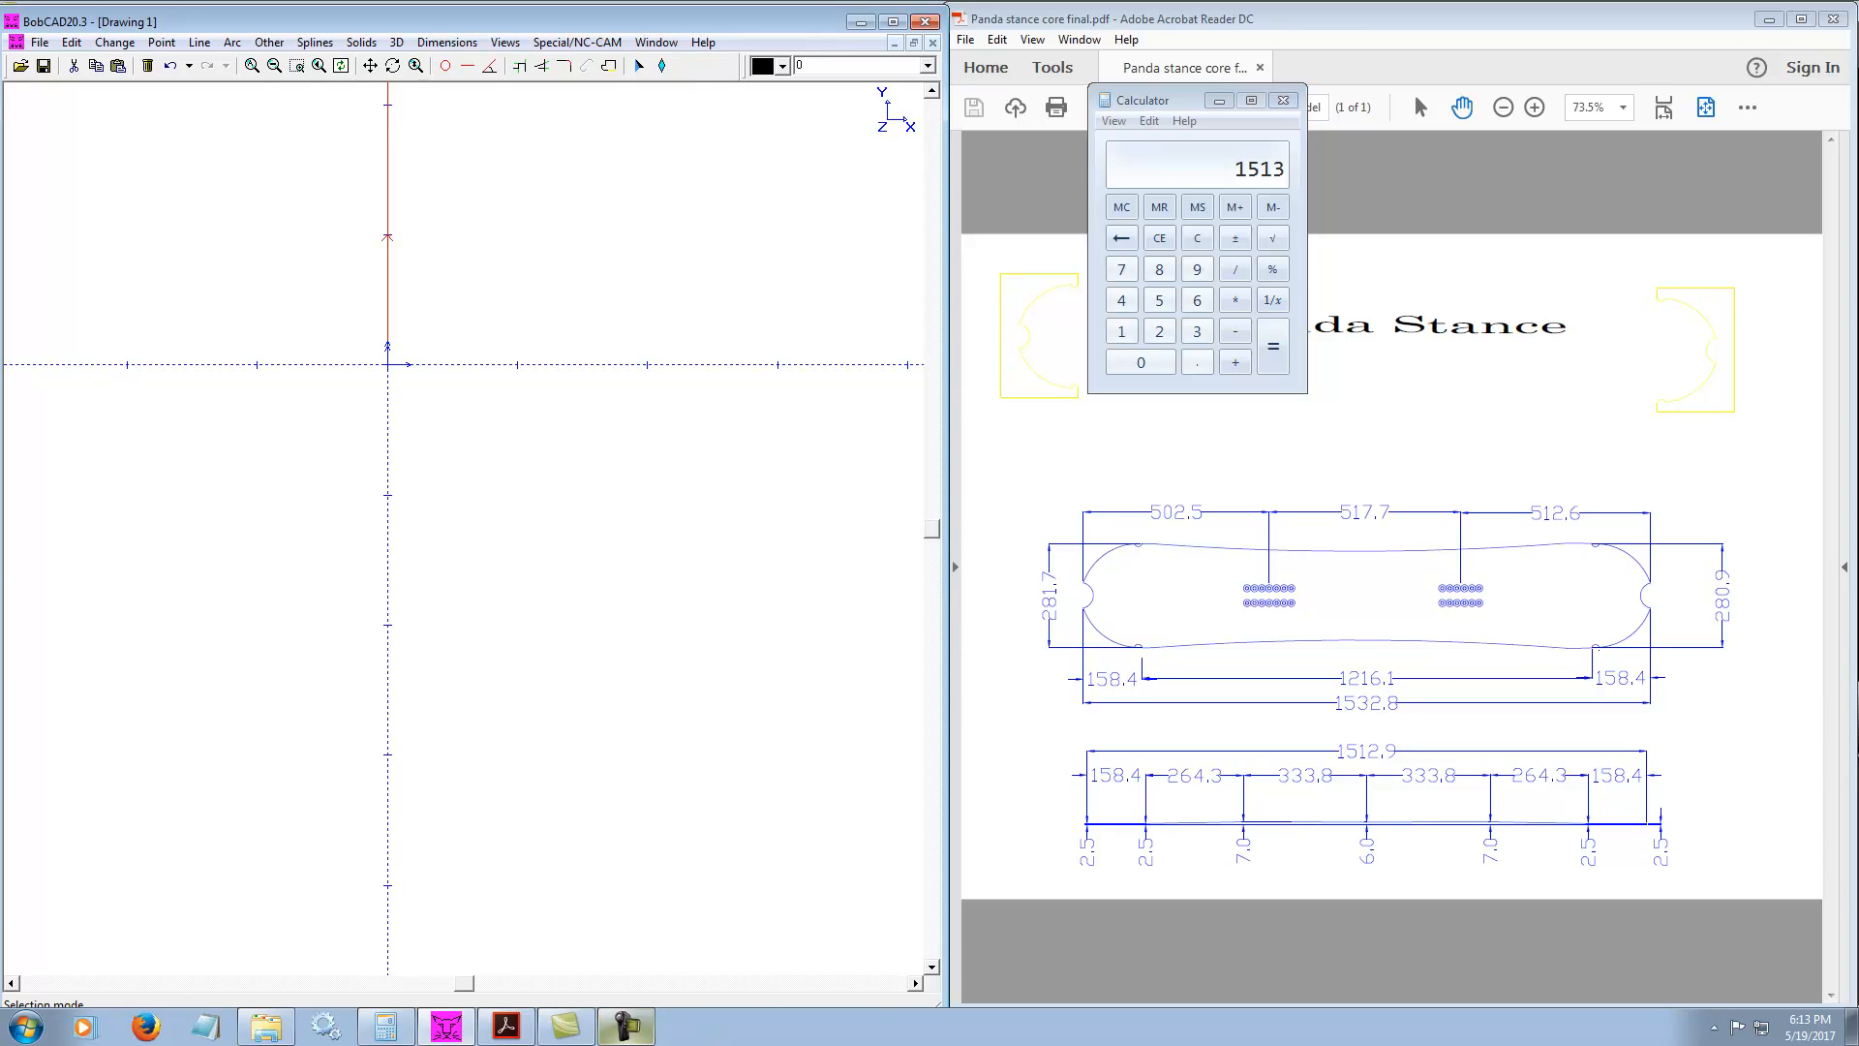
scroll(708, 918, down, 3)
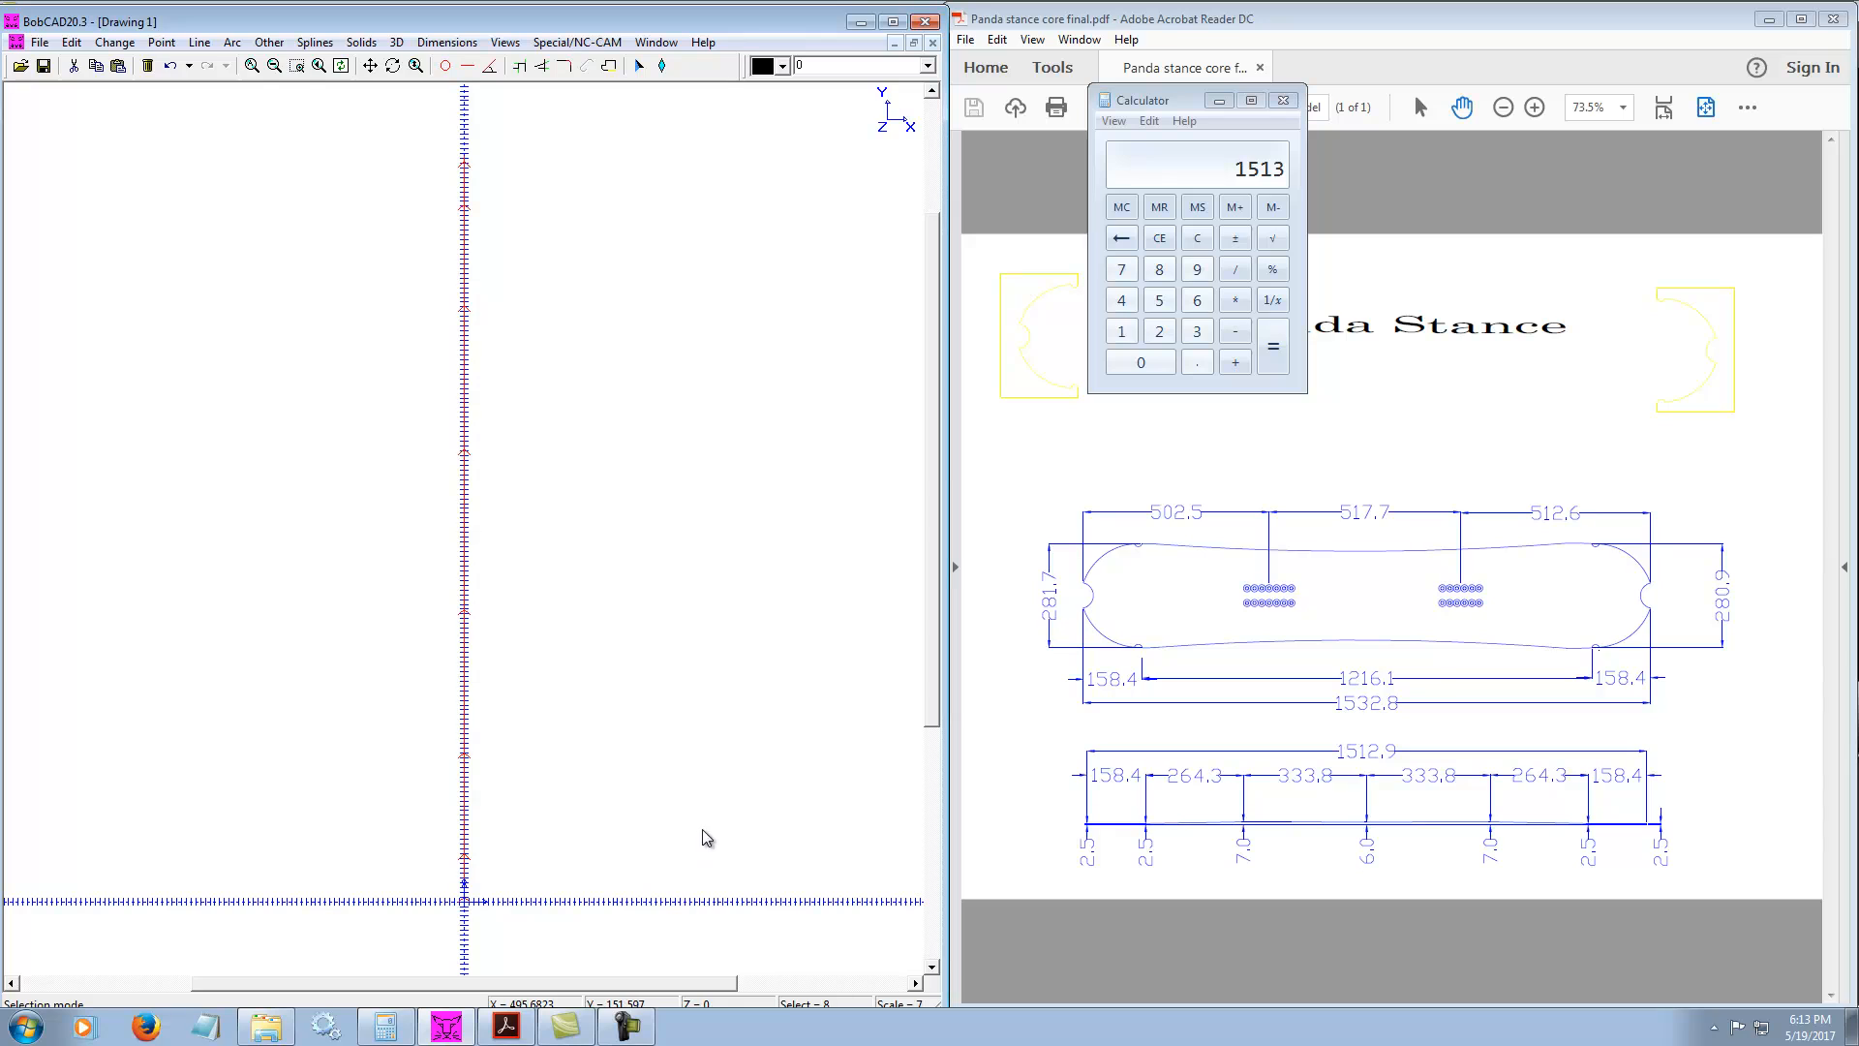
click(652, 823)
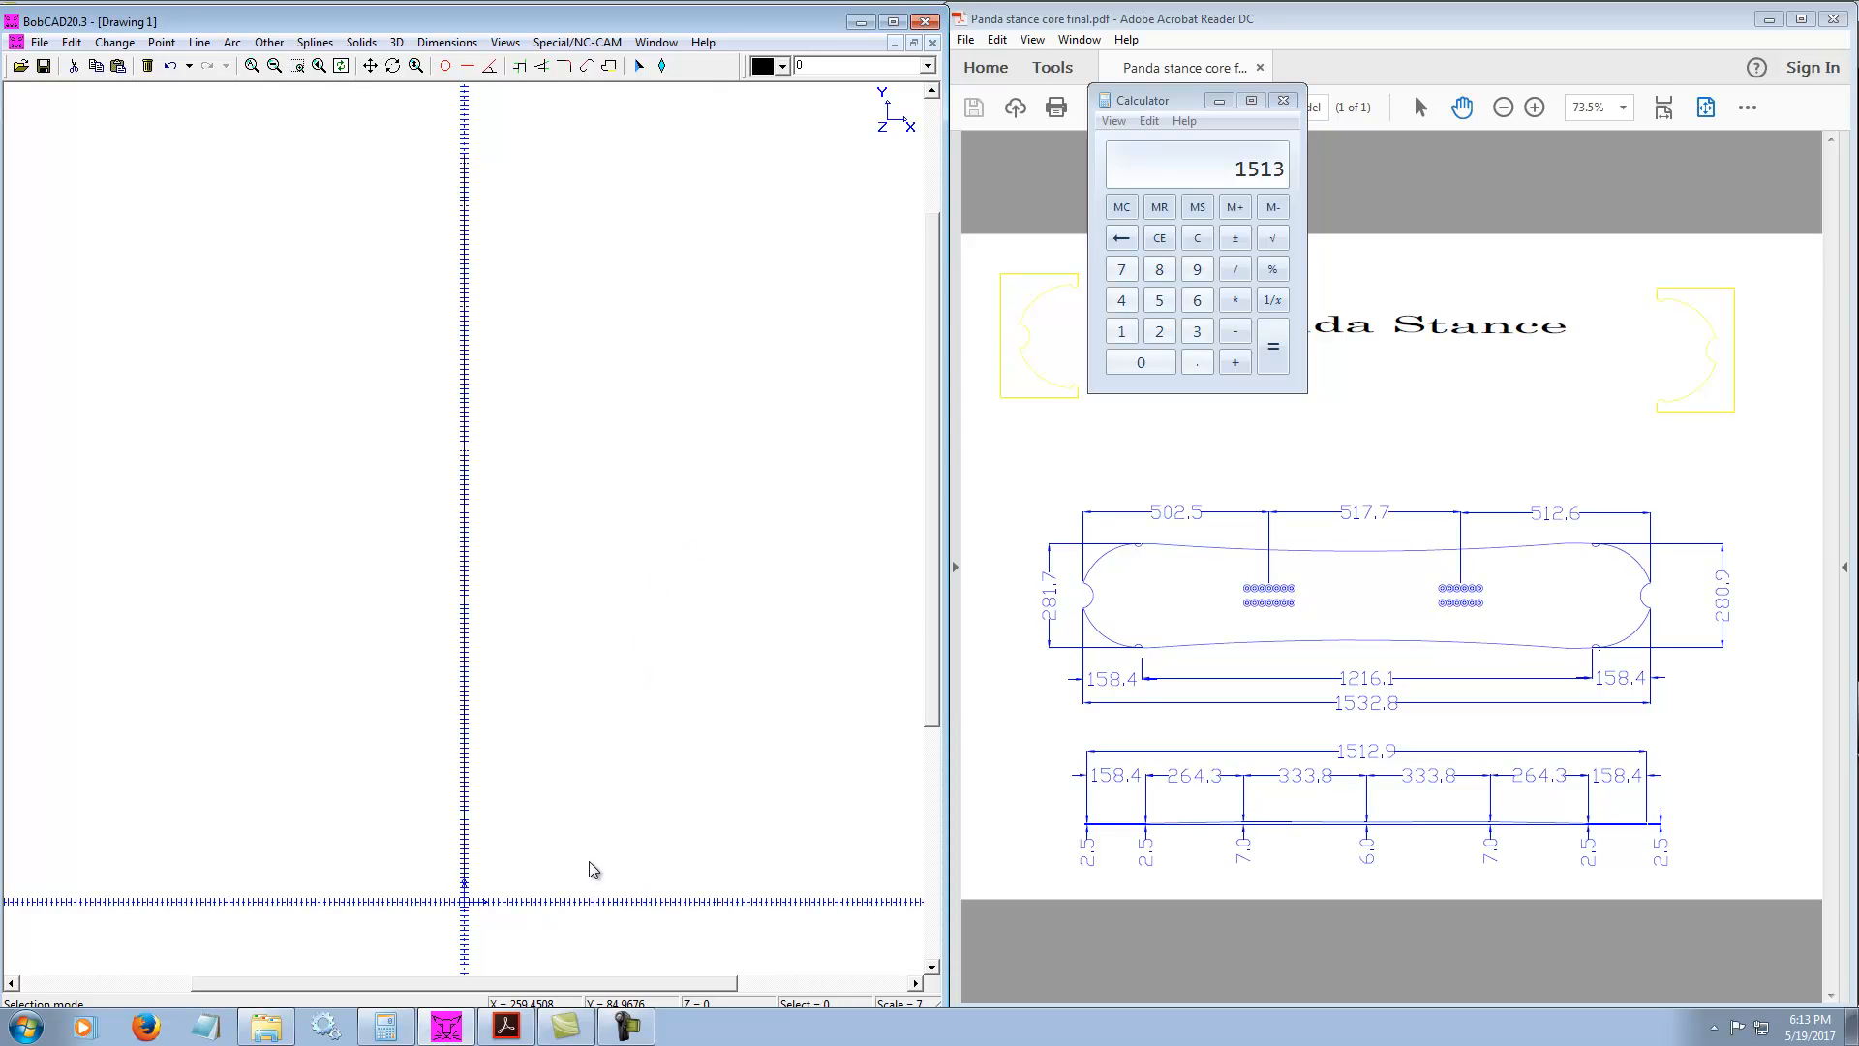
key(z)
drag(422, 851, 516, 949)
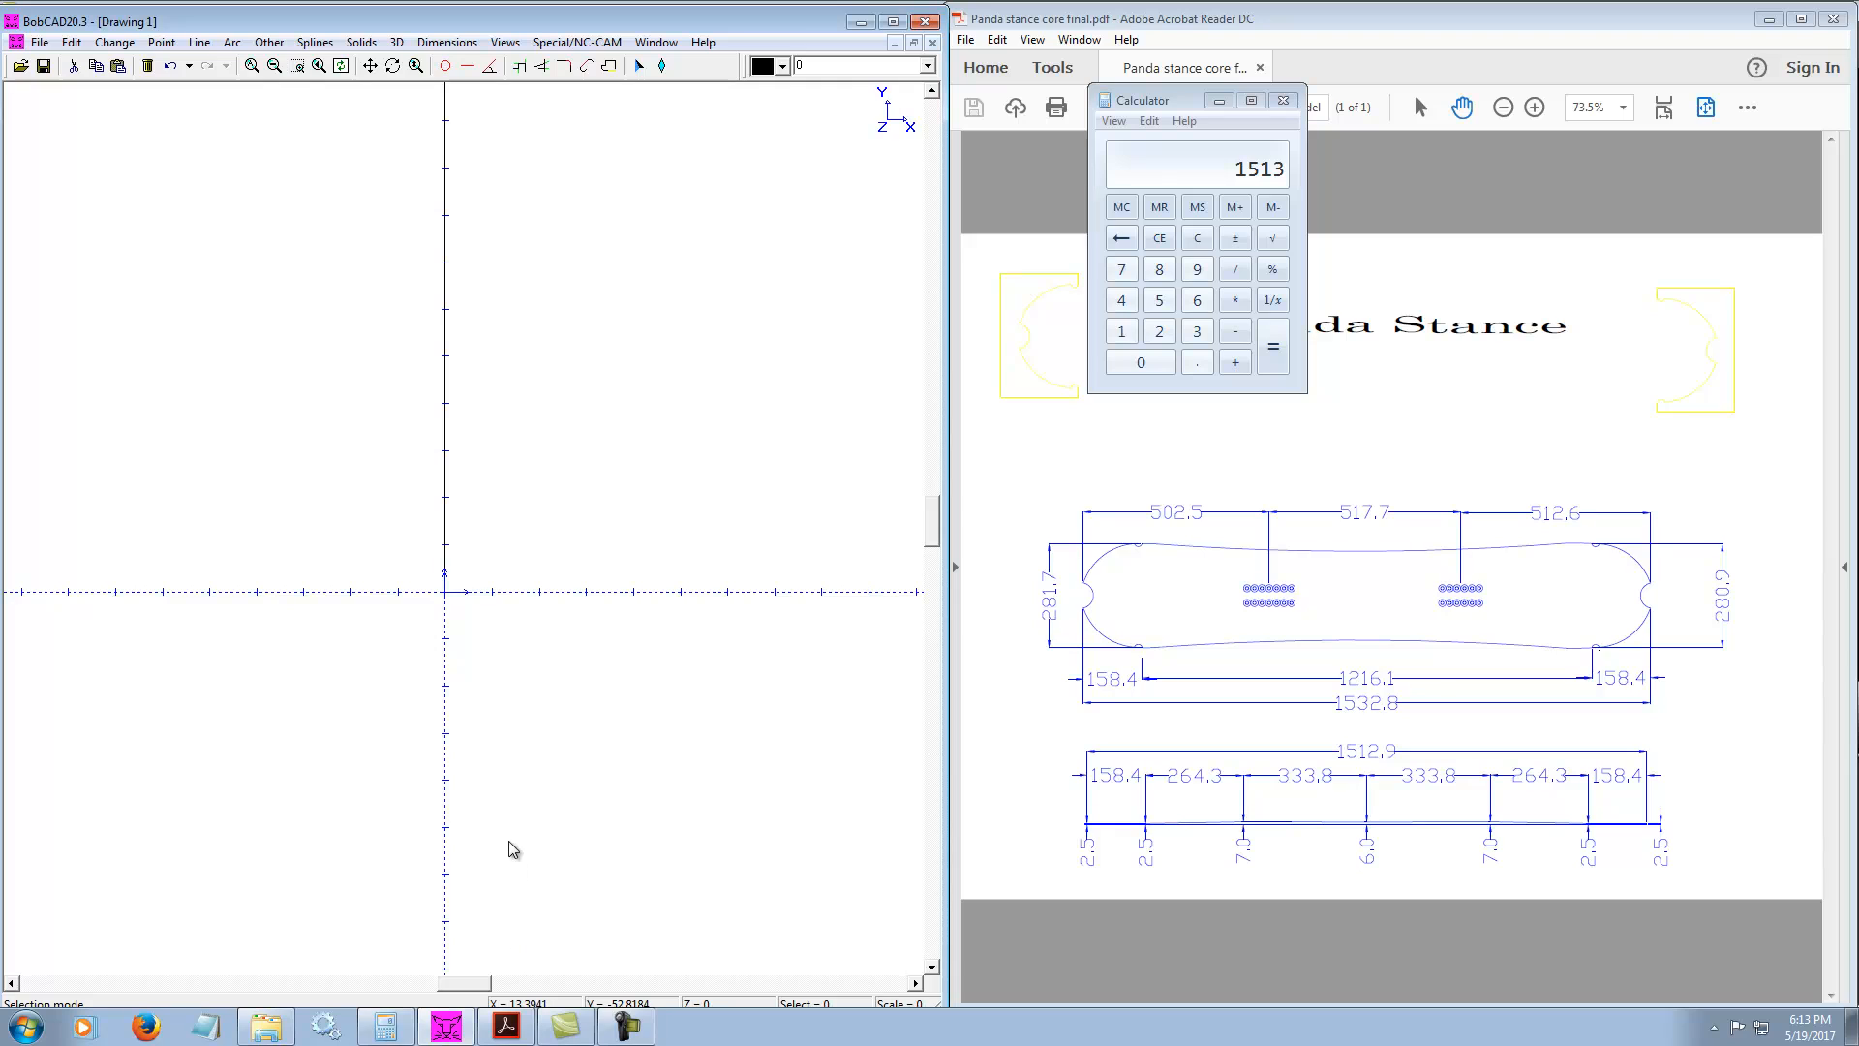
click(446, 470)
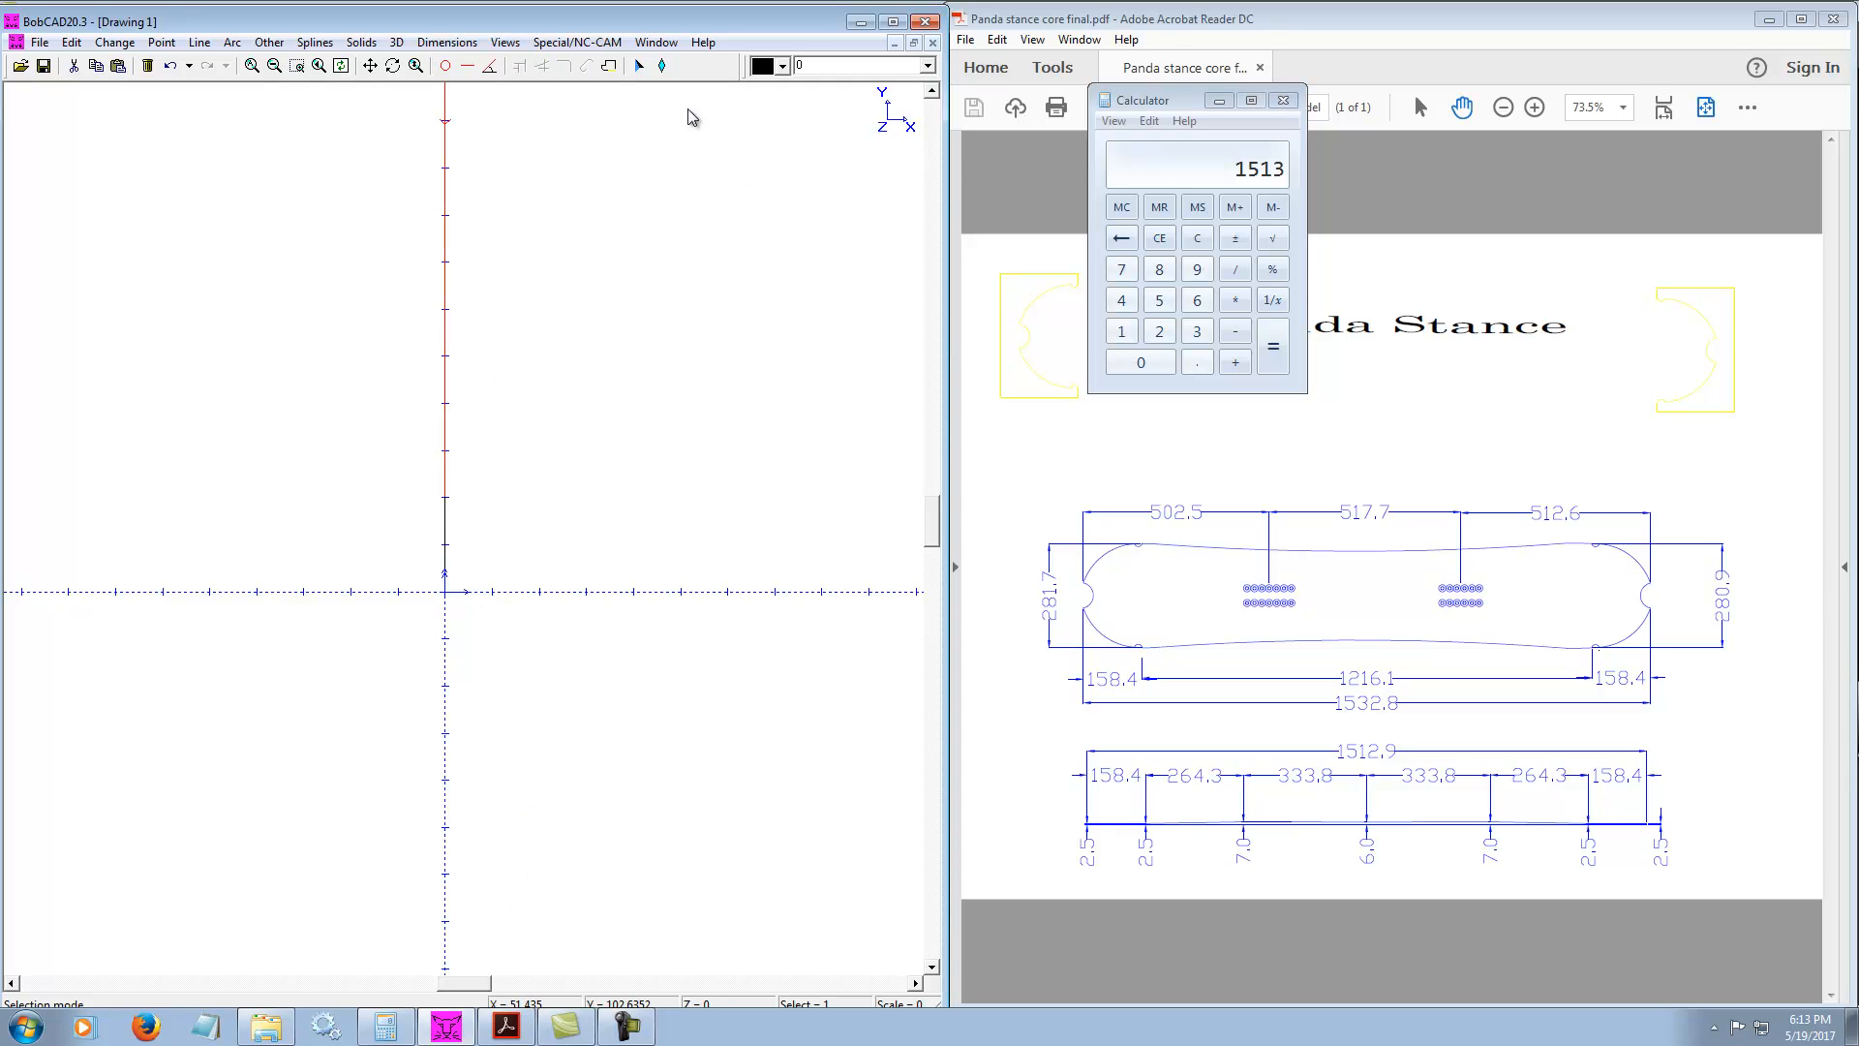
click(934, 90)
click(934, 90)
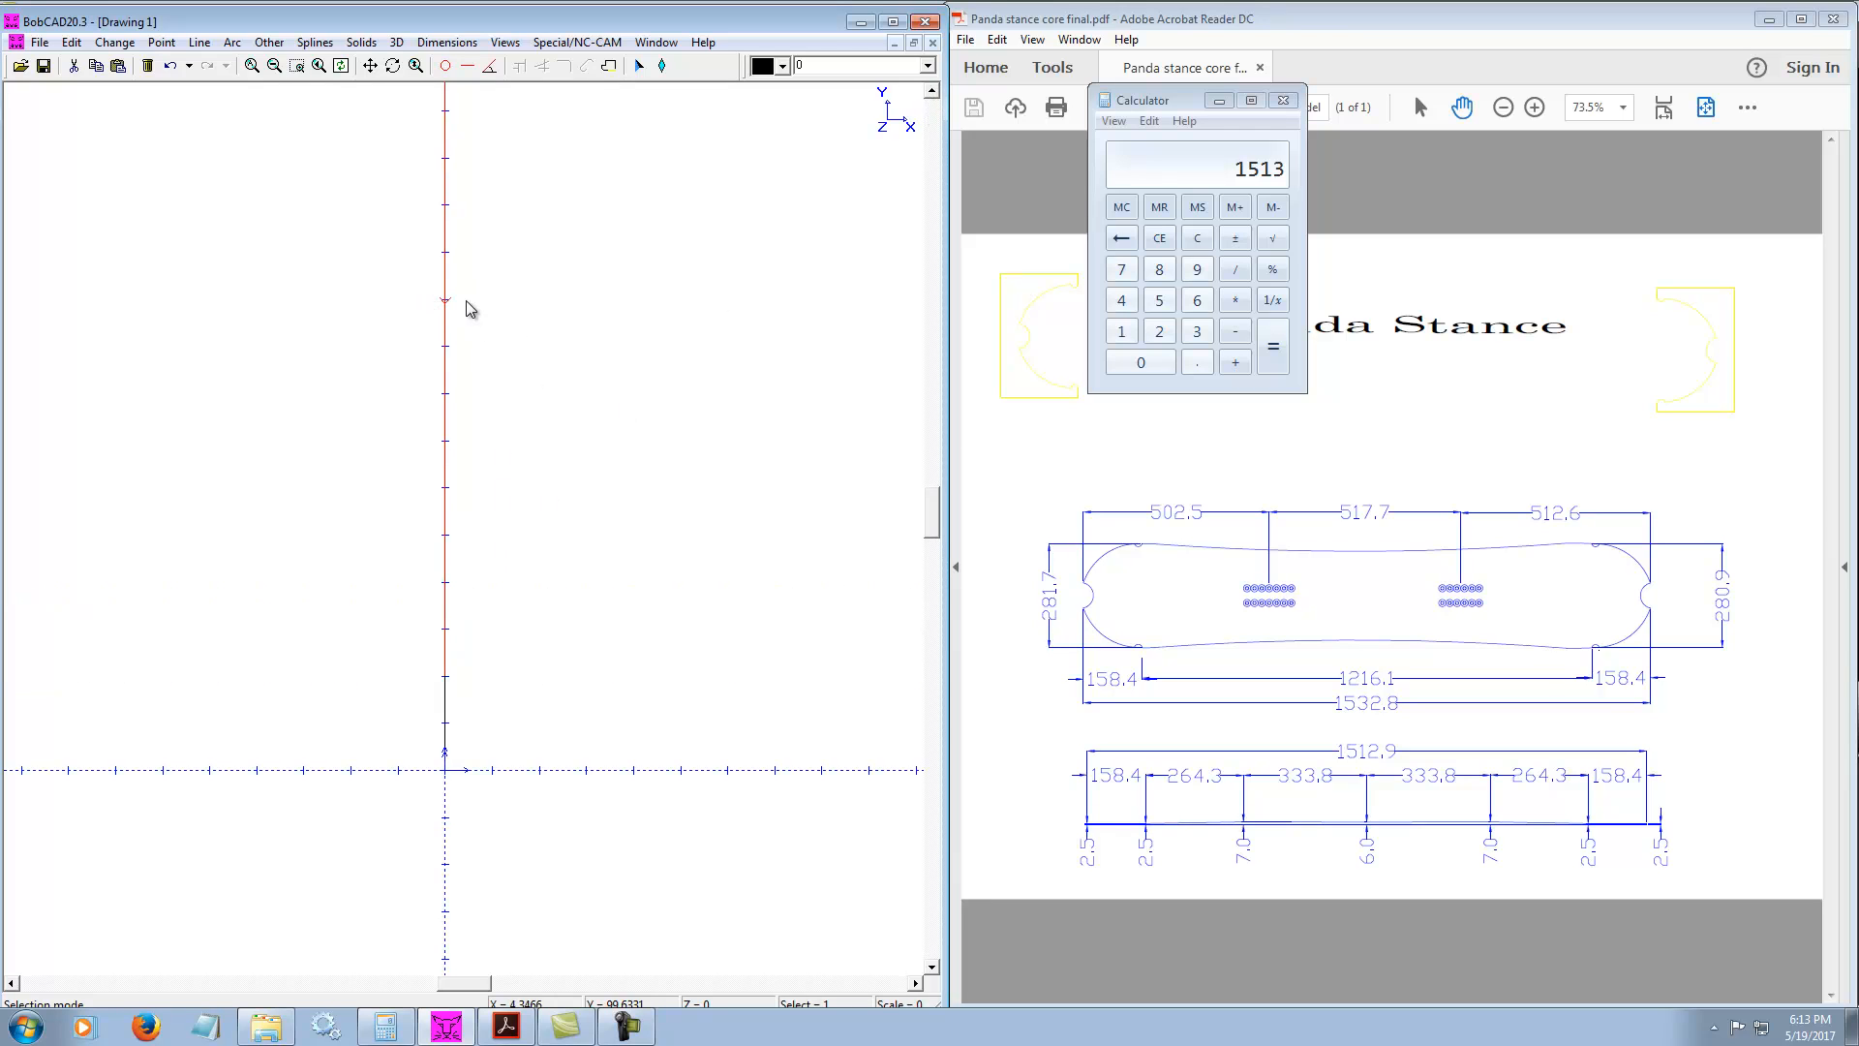
click(658, 510)
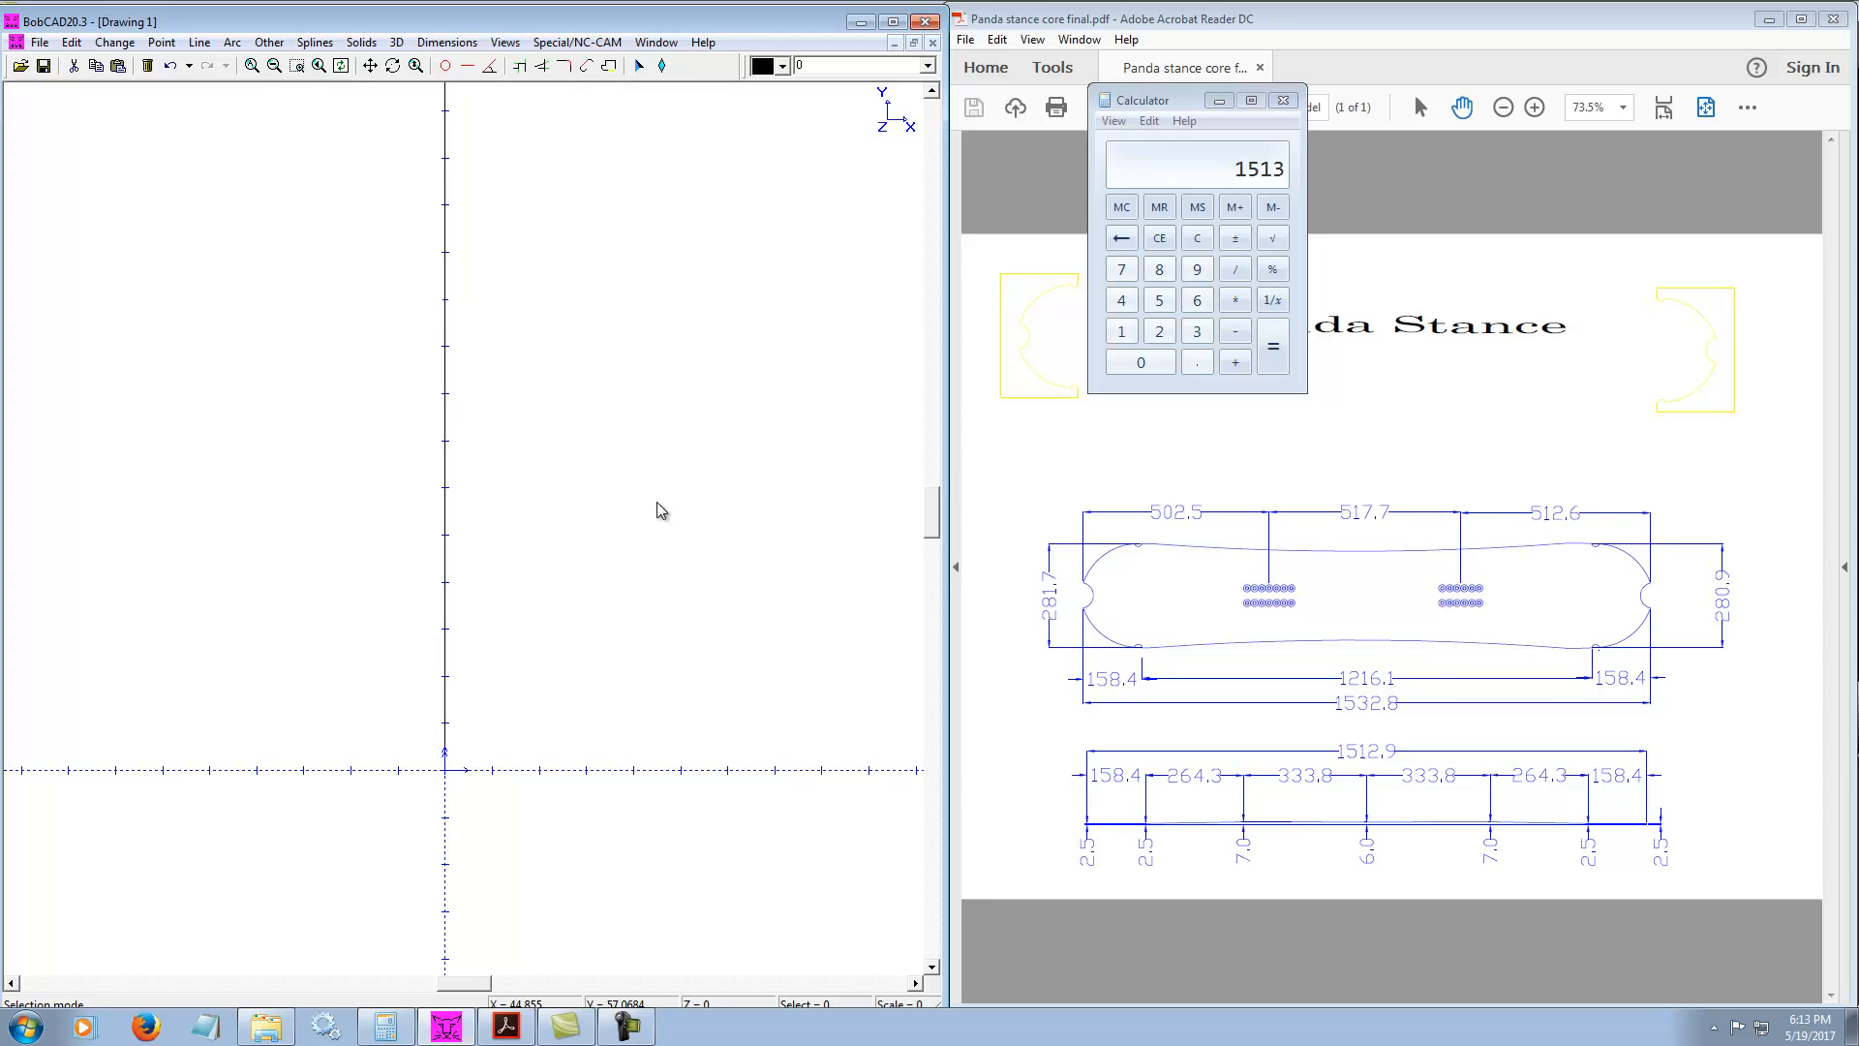
Try to select the profile as a chain starting from the short segment at the origin
click(74, 43)
mouse_move(111, 66)
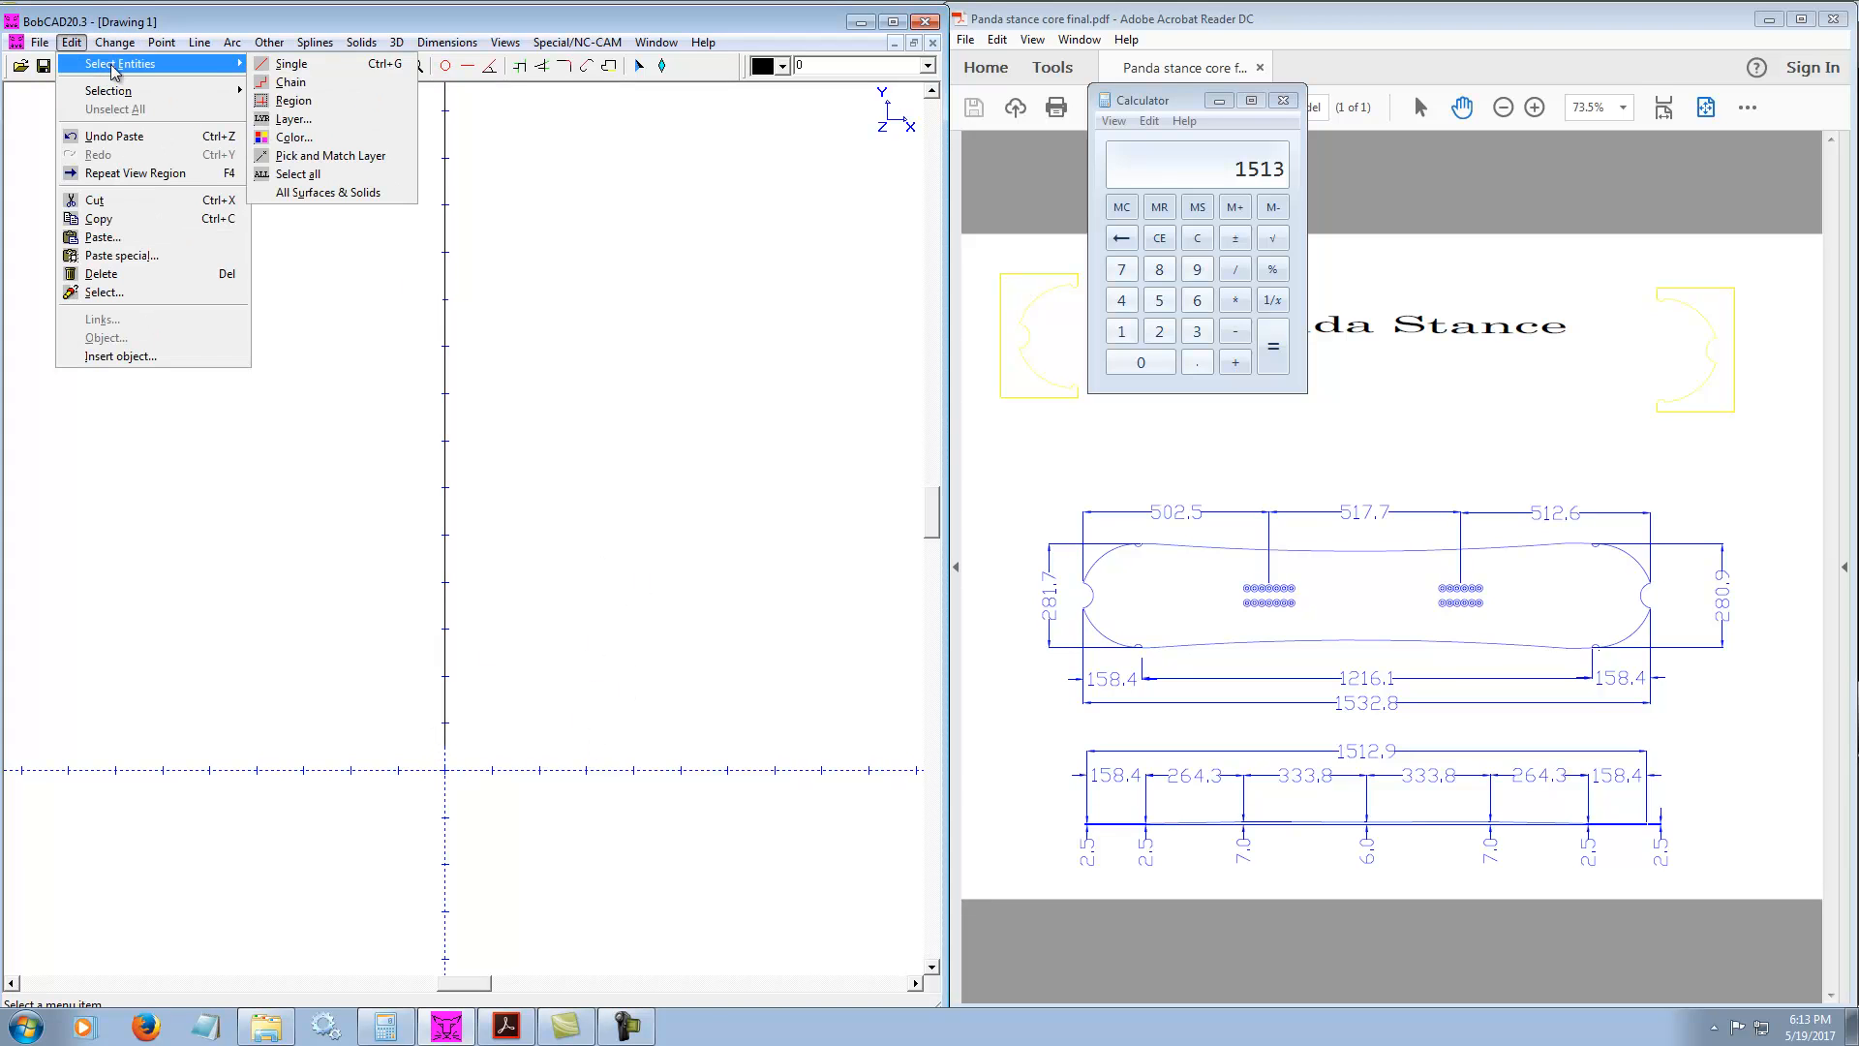
click(290, 82)
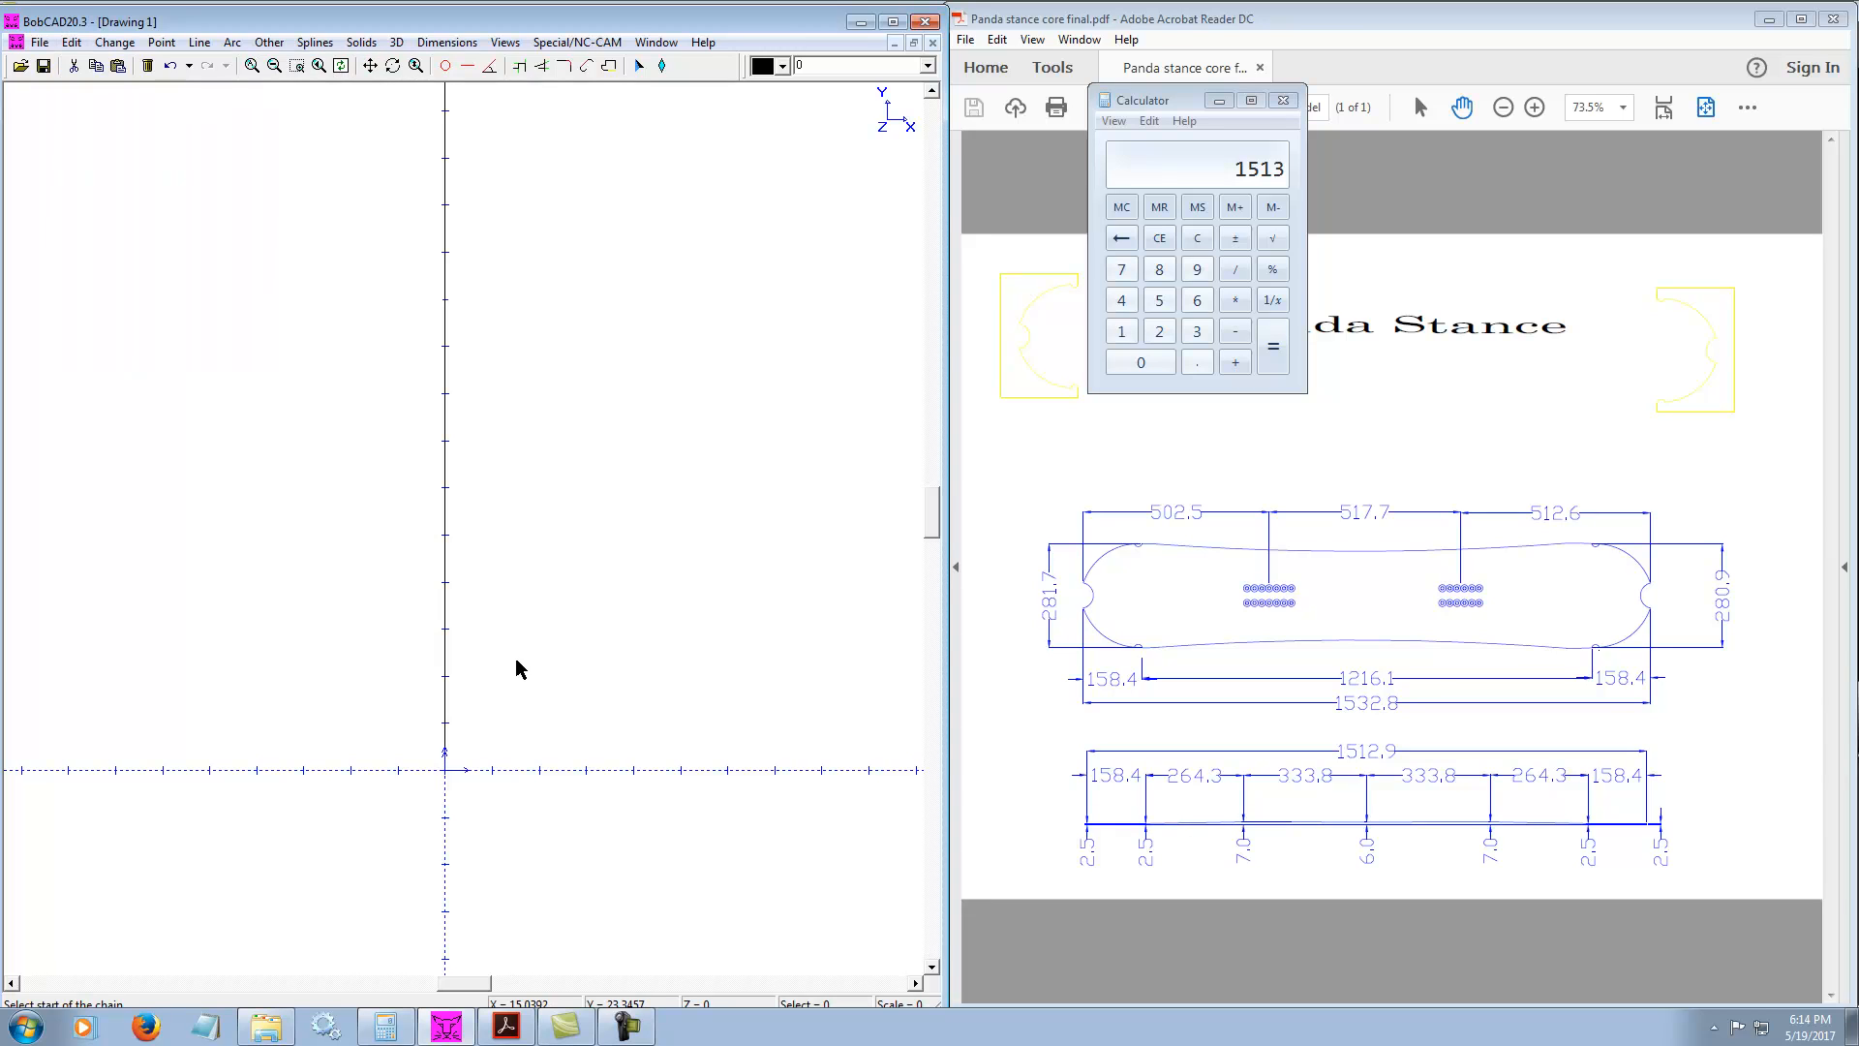
click(444, 744)
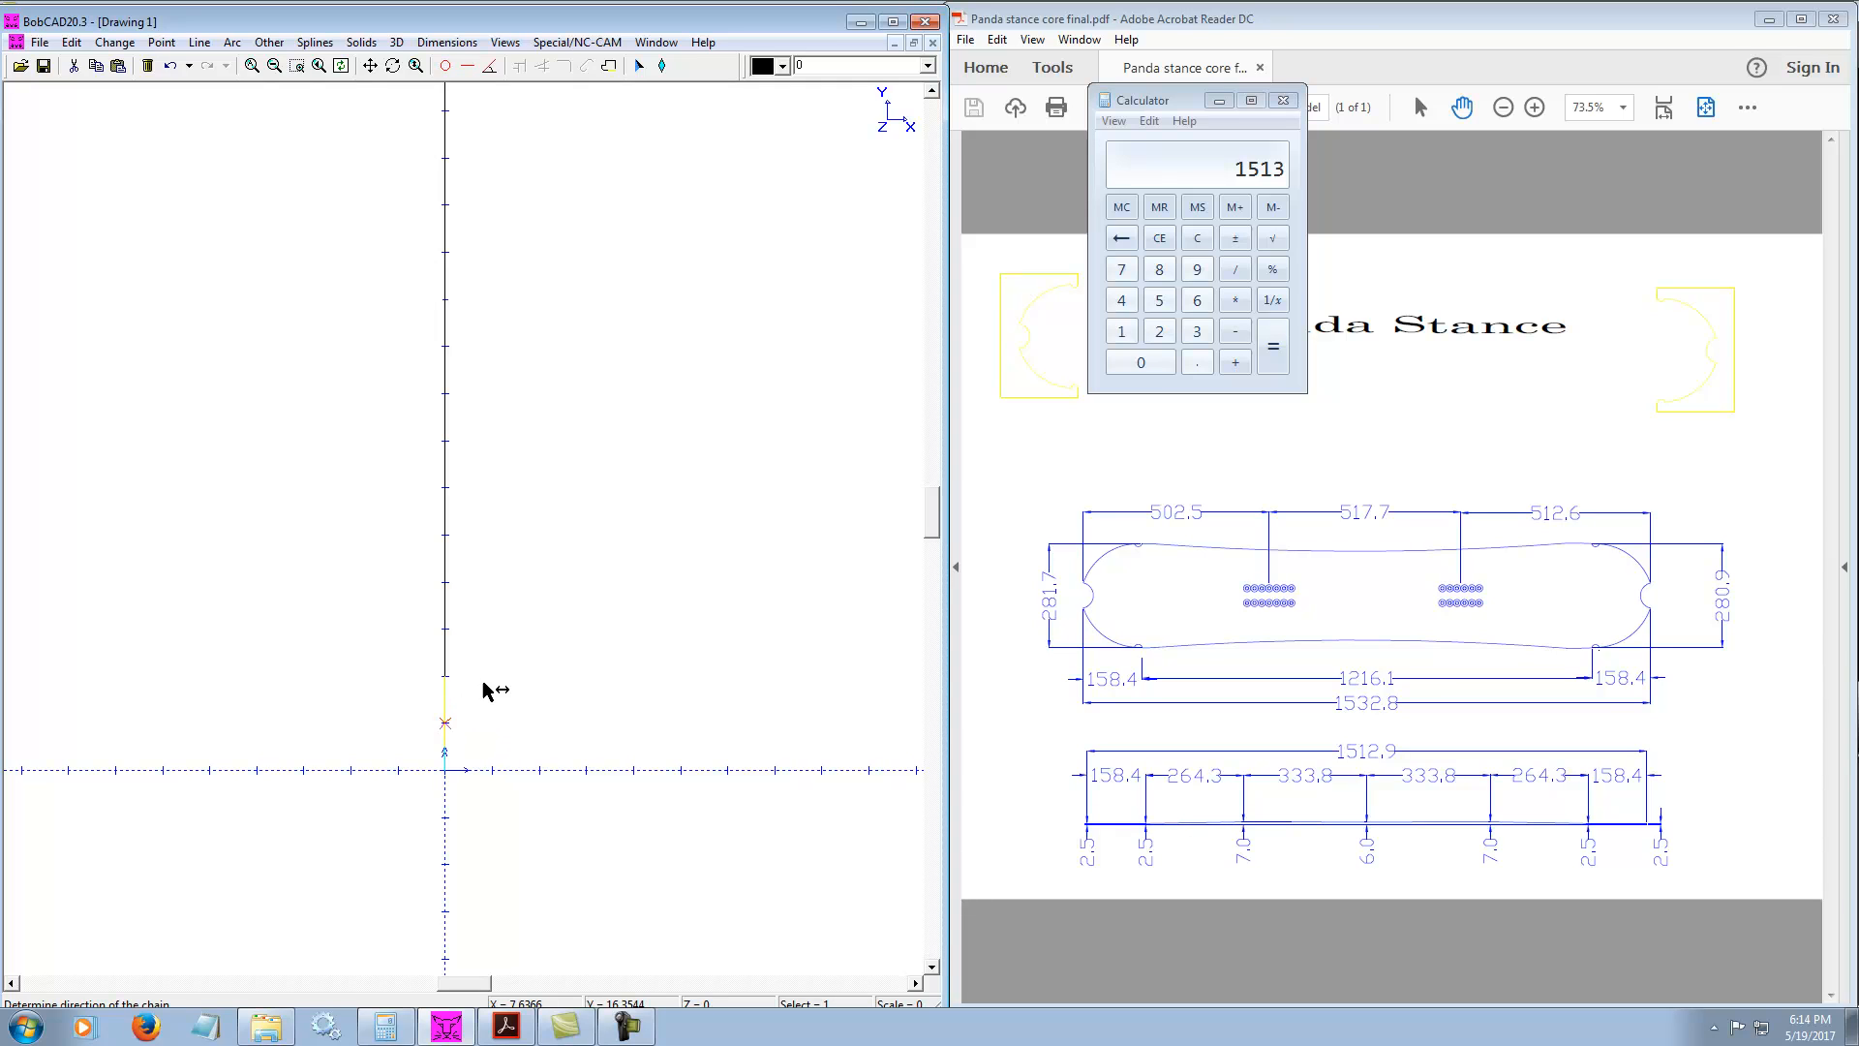
click(496, 606)
click(496, 712)
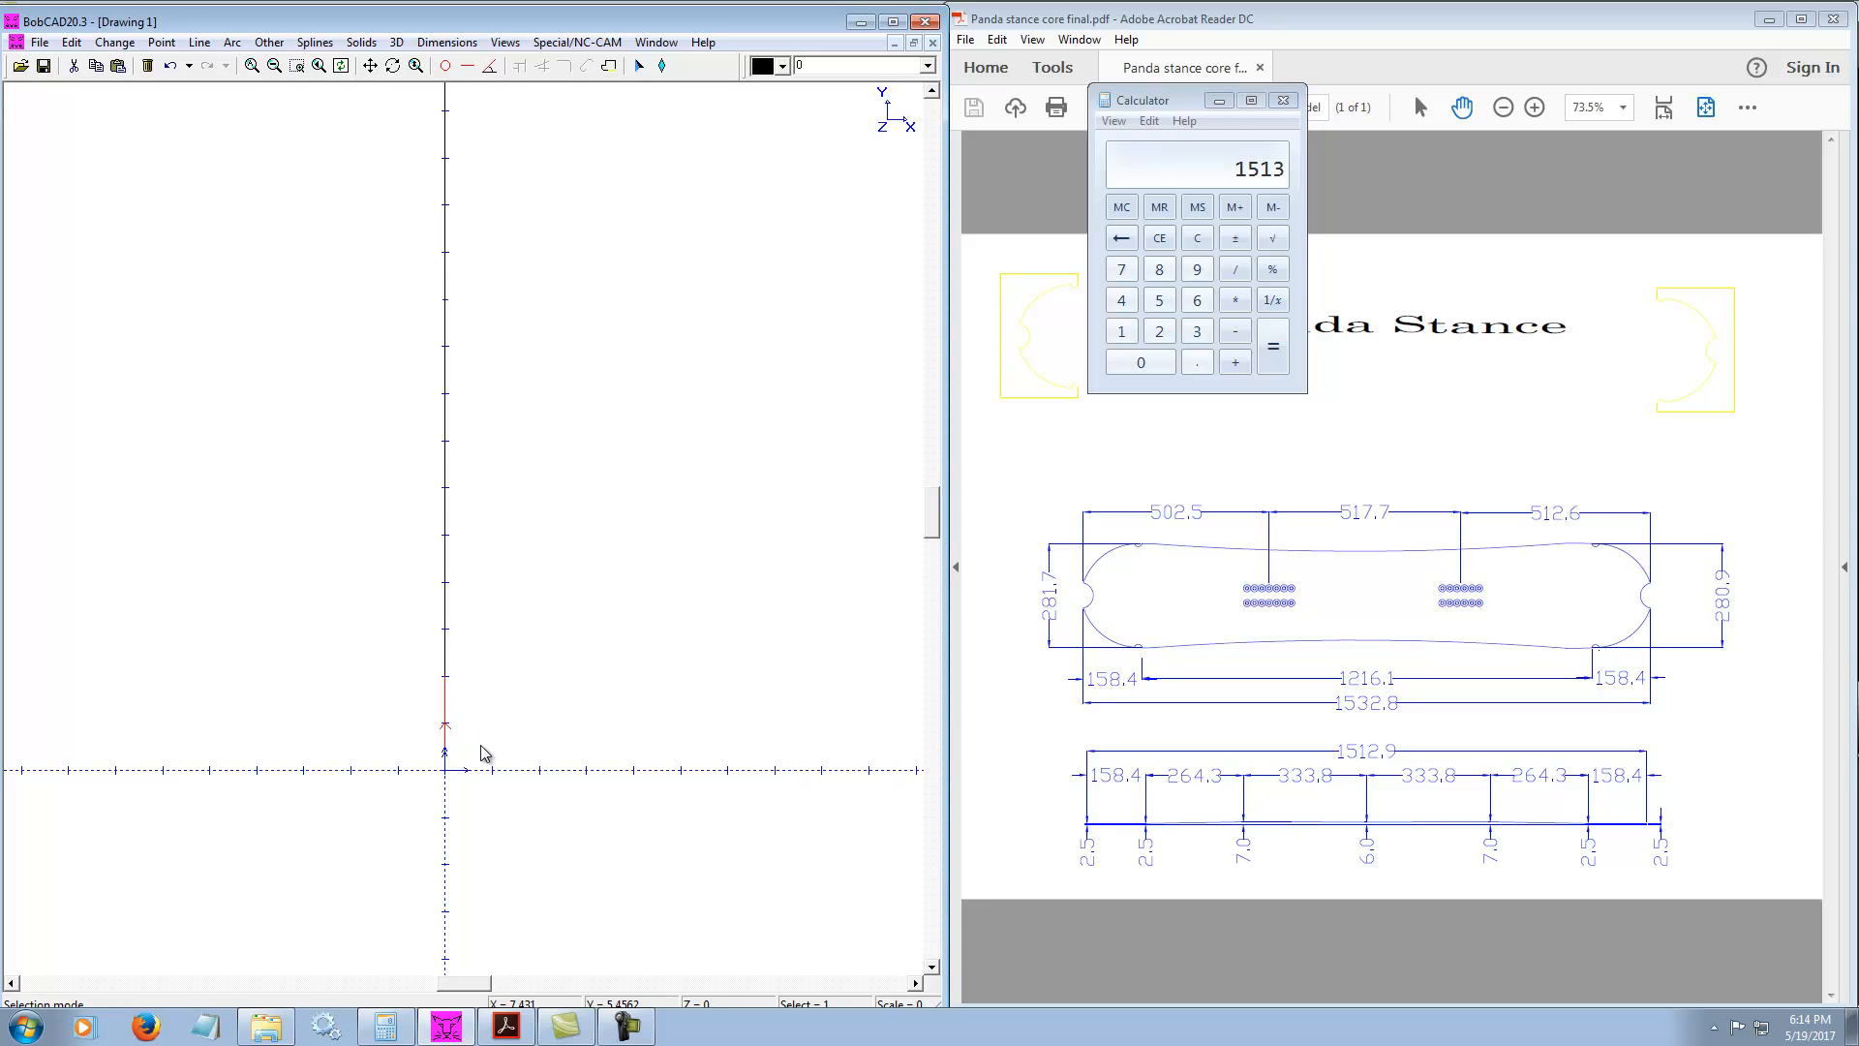
click(114, 43)
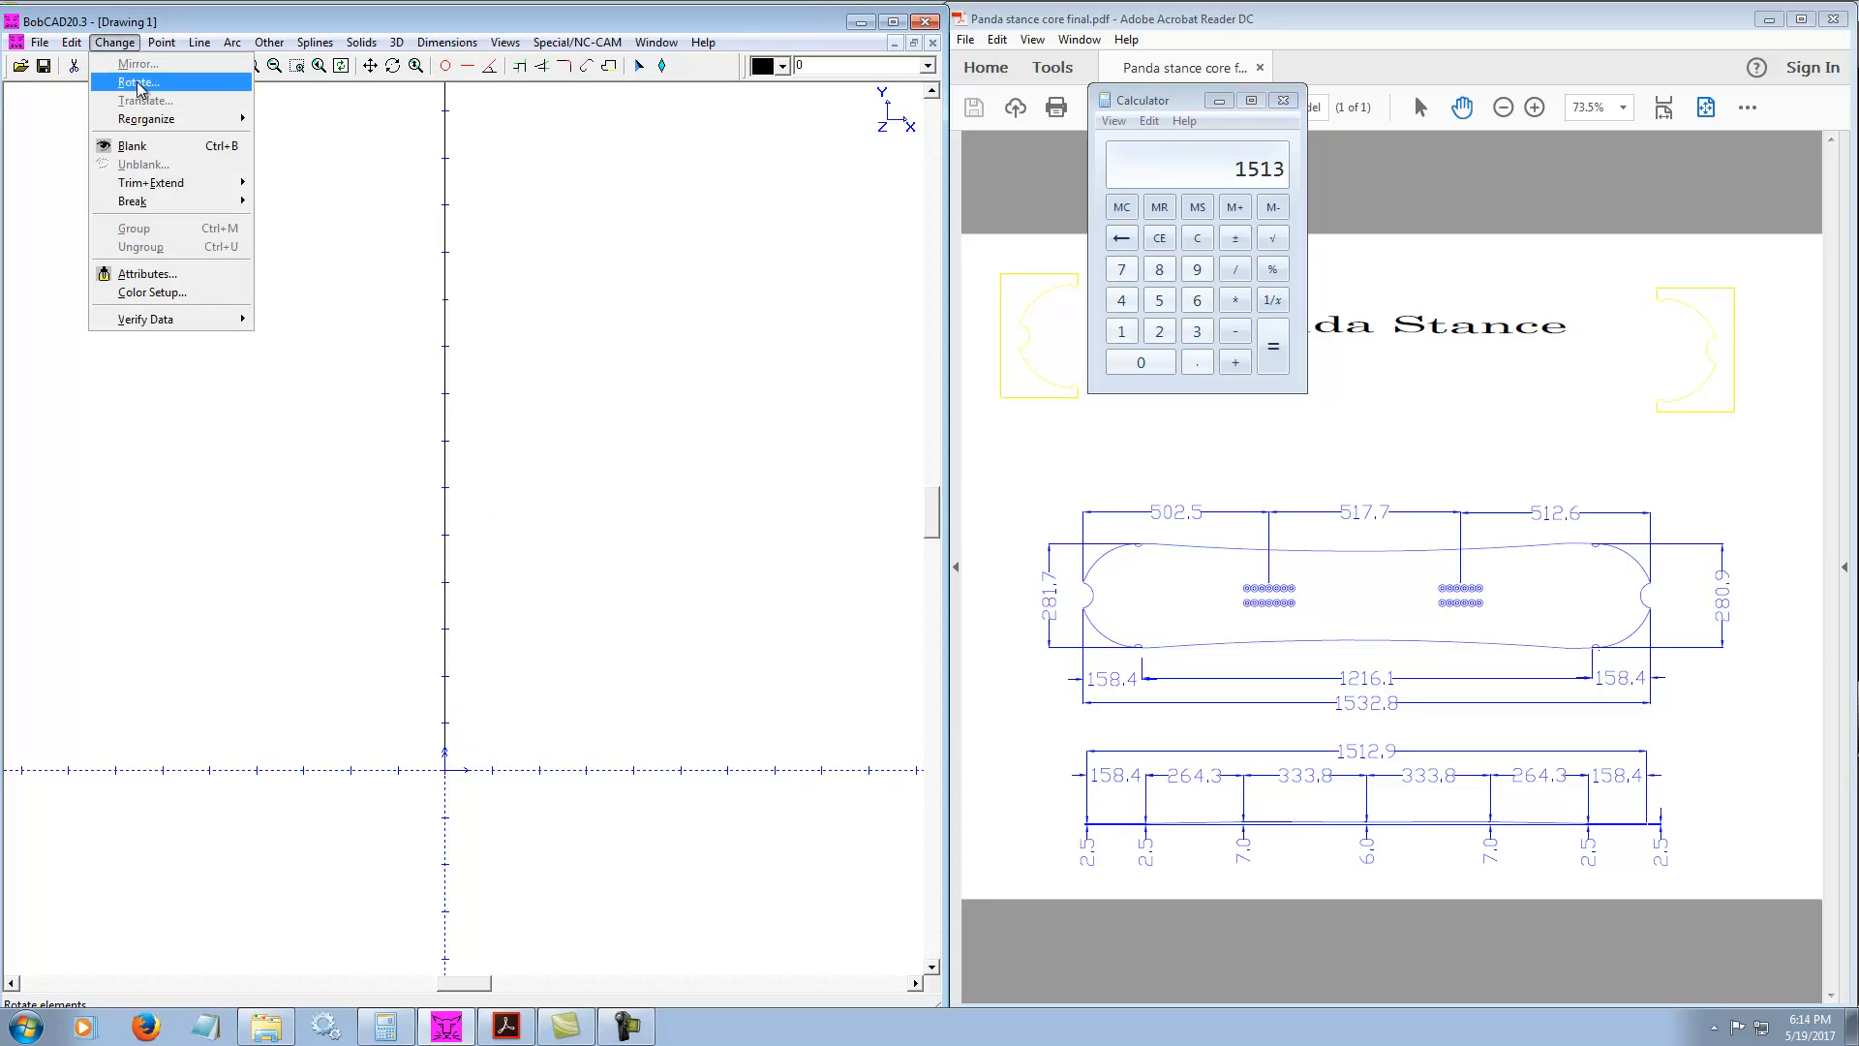
mouse_move(71, 42)
mouse_move(194, 64)
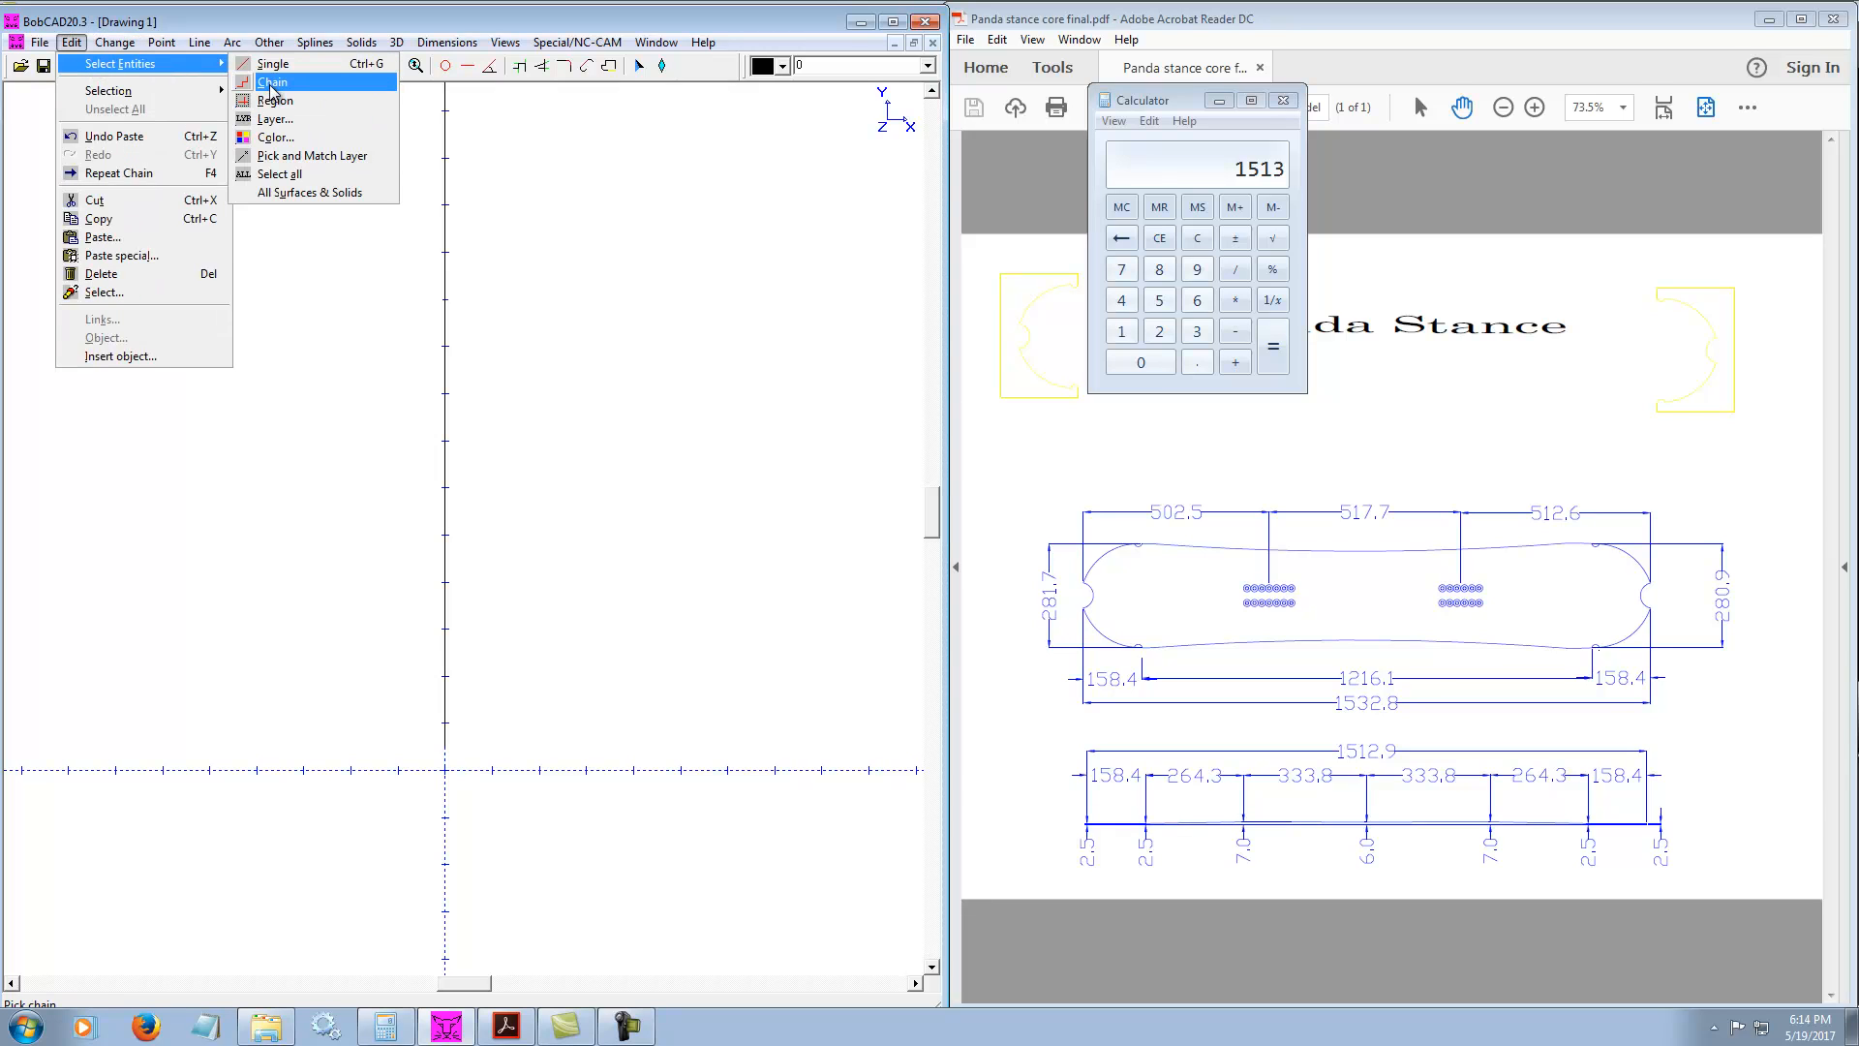
Chain-select the entire profile upward from its origin segment, check it over the full length, and clear the selection
click(272, 84)
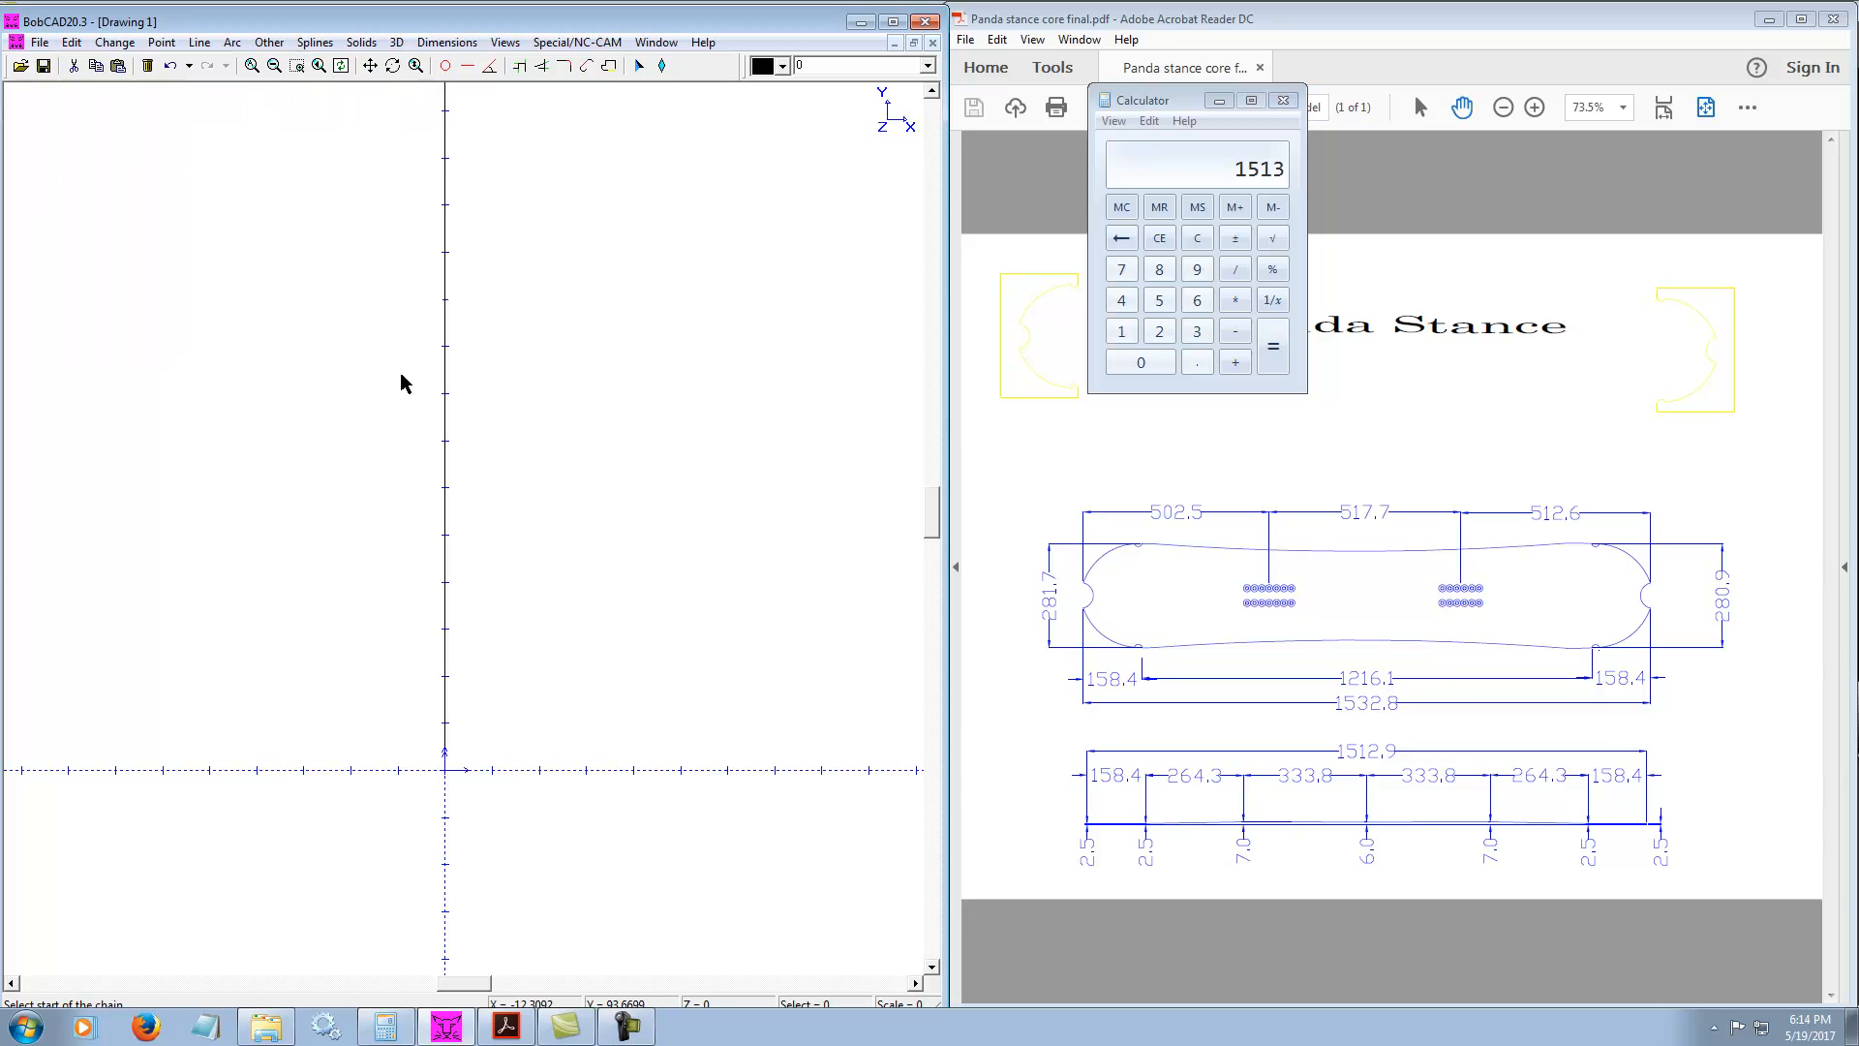
click(447, 743)
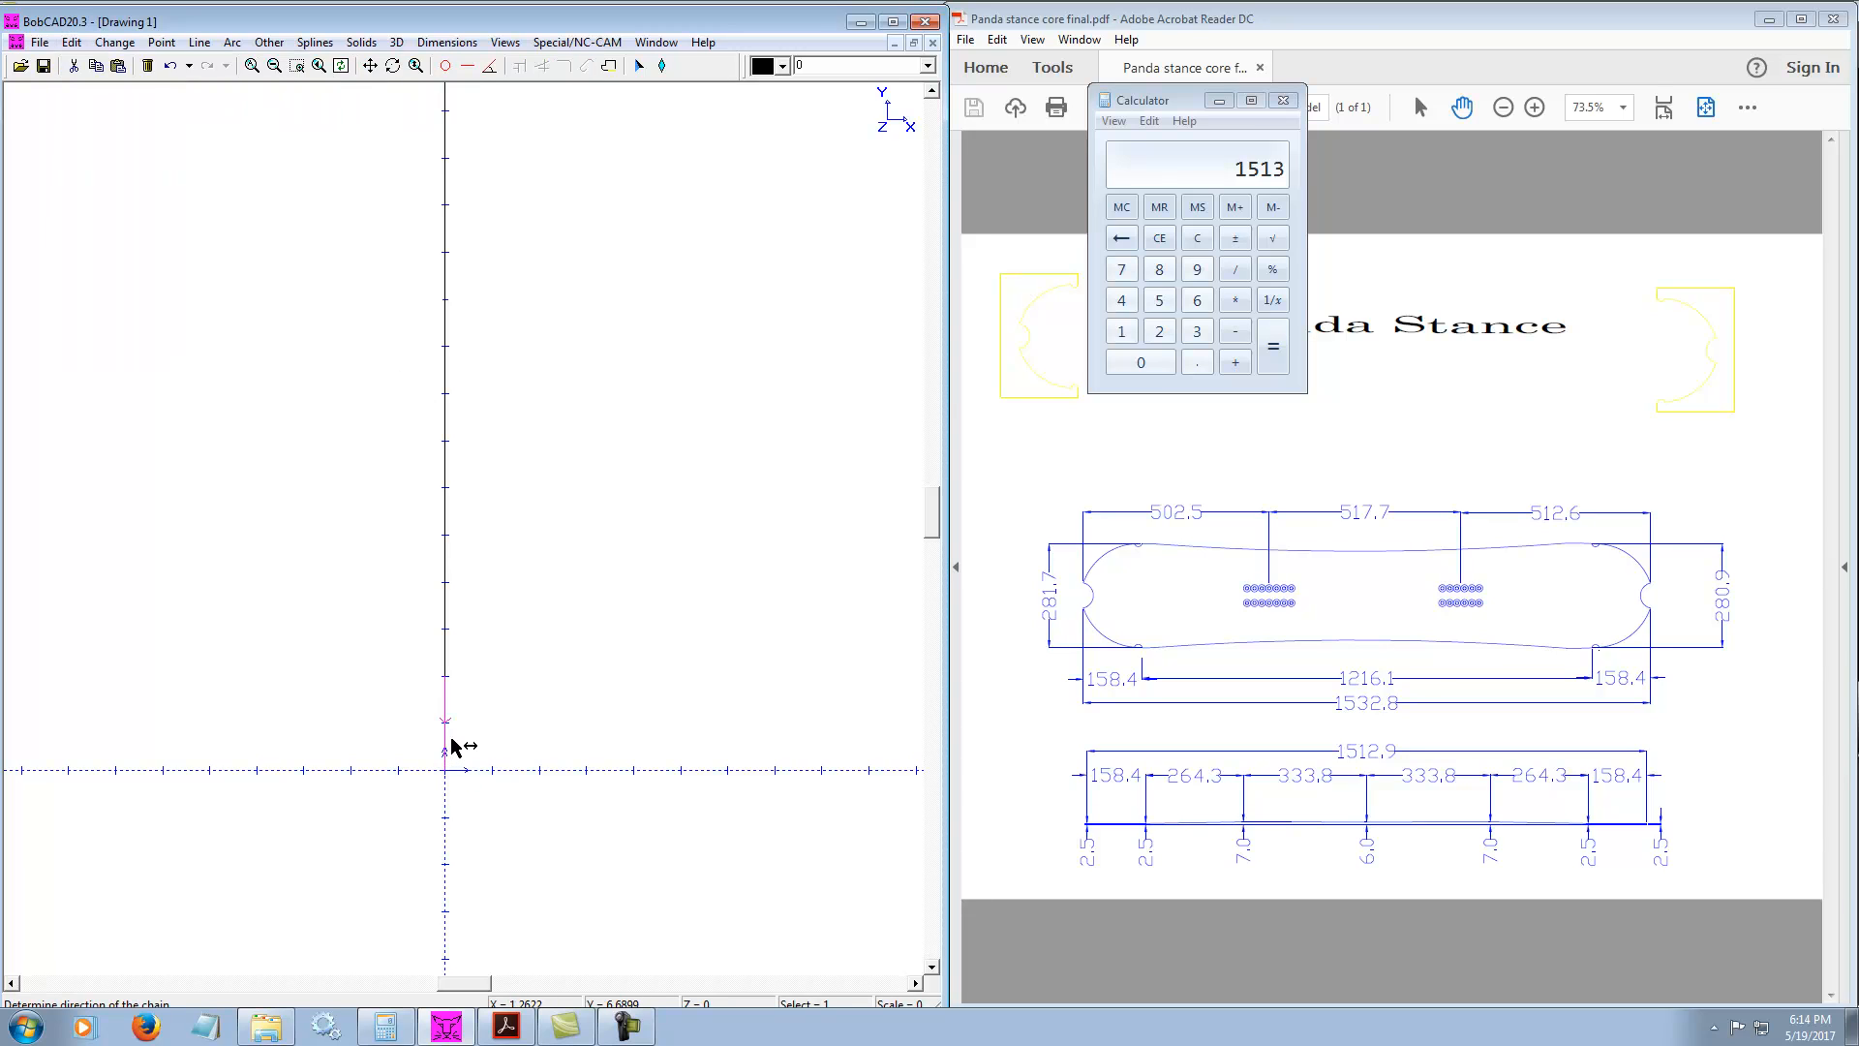
click(475, 680)
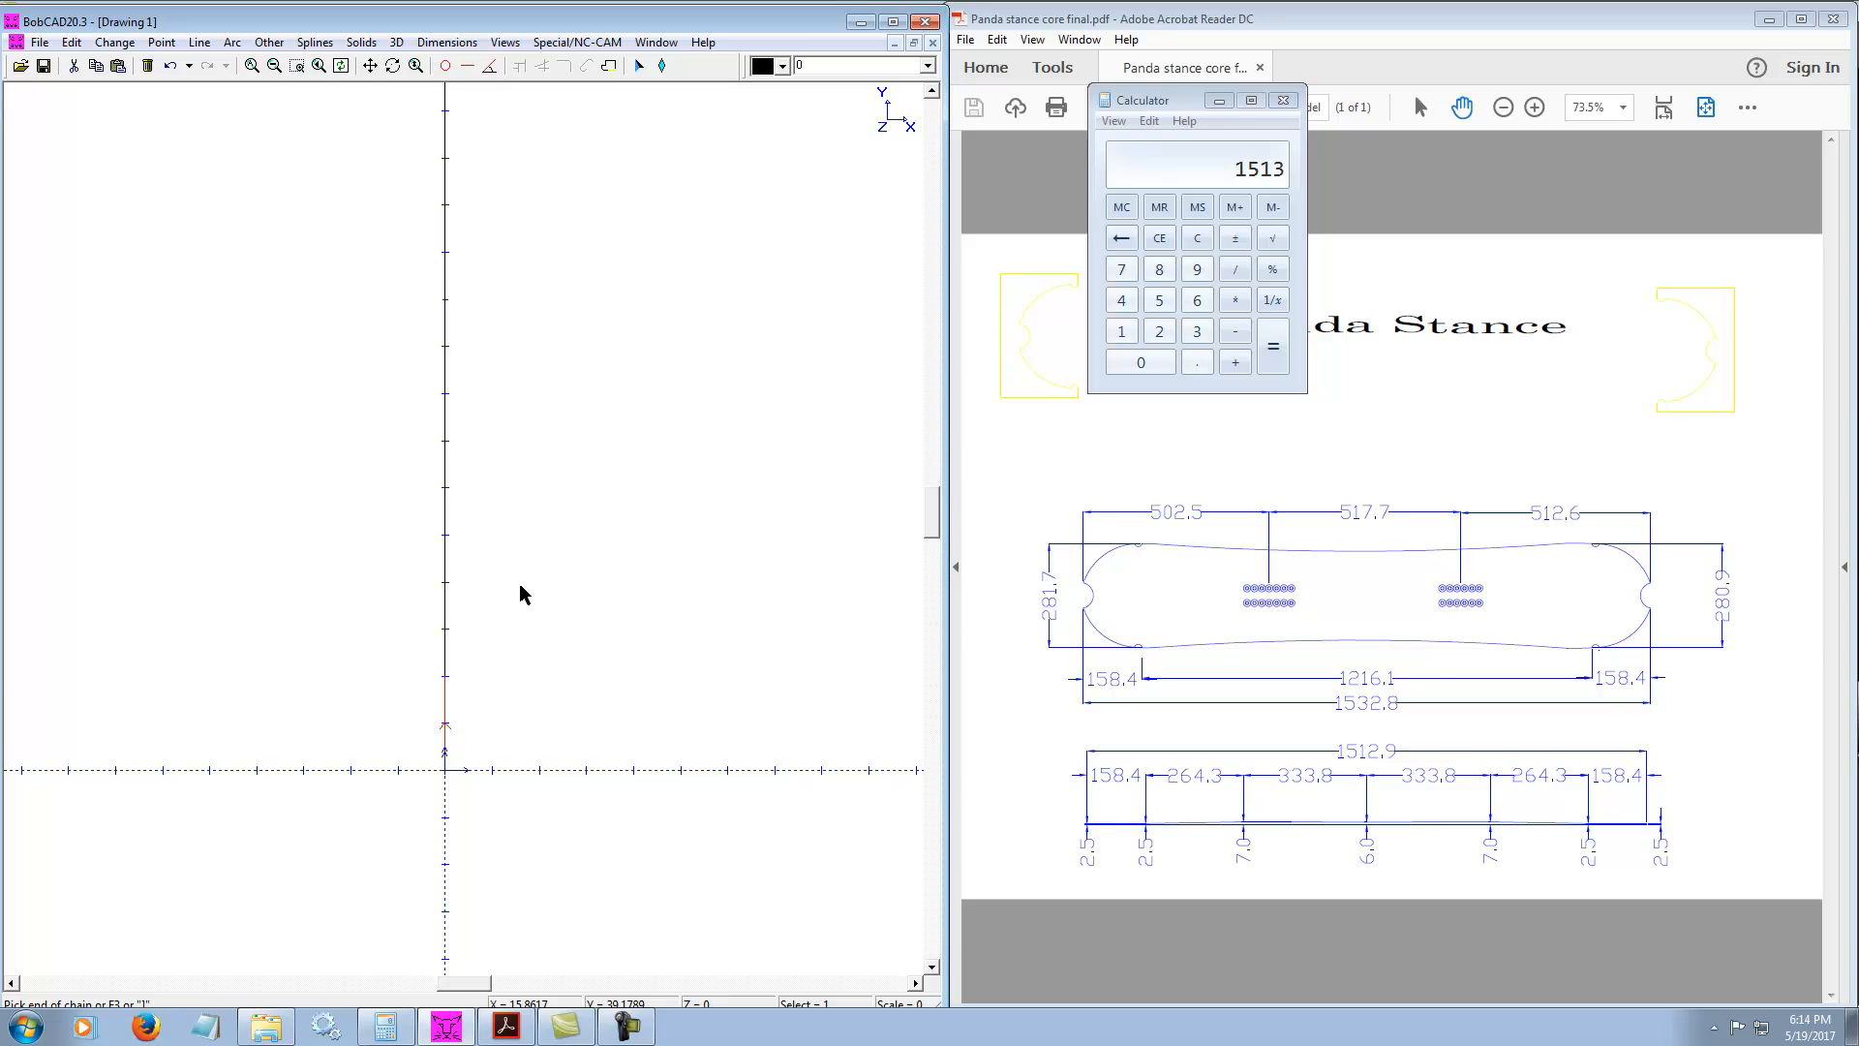
key(F3)
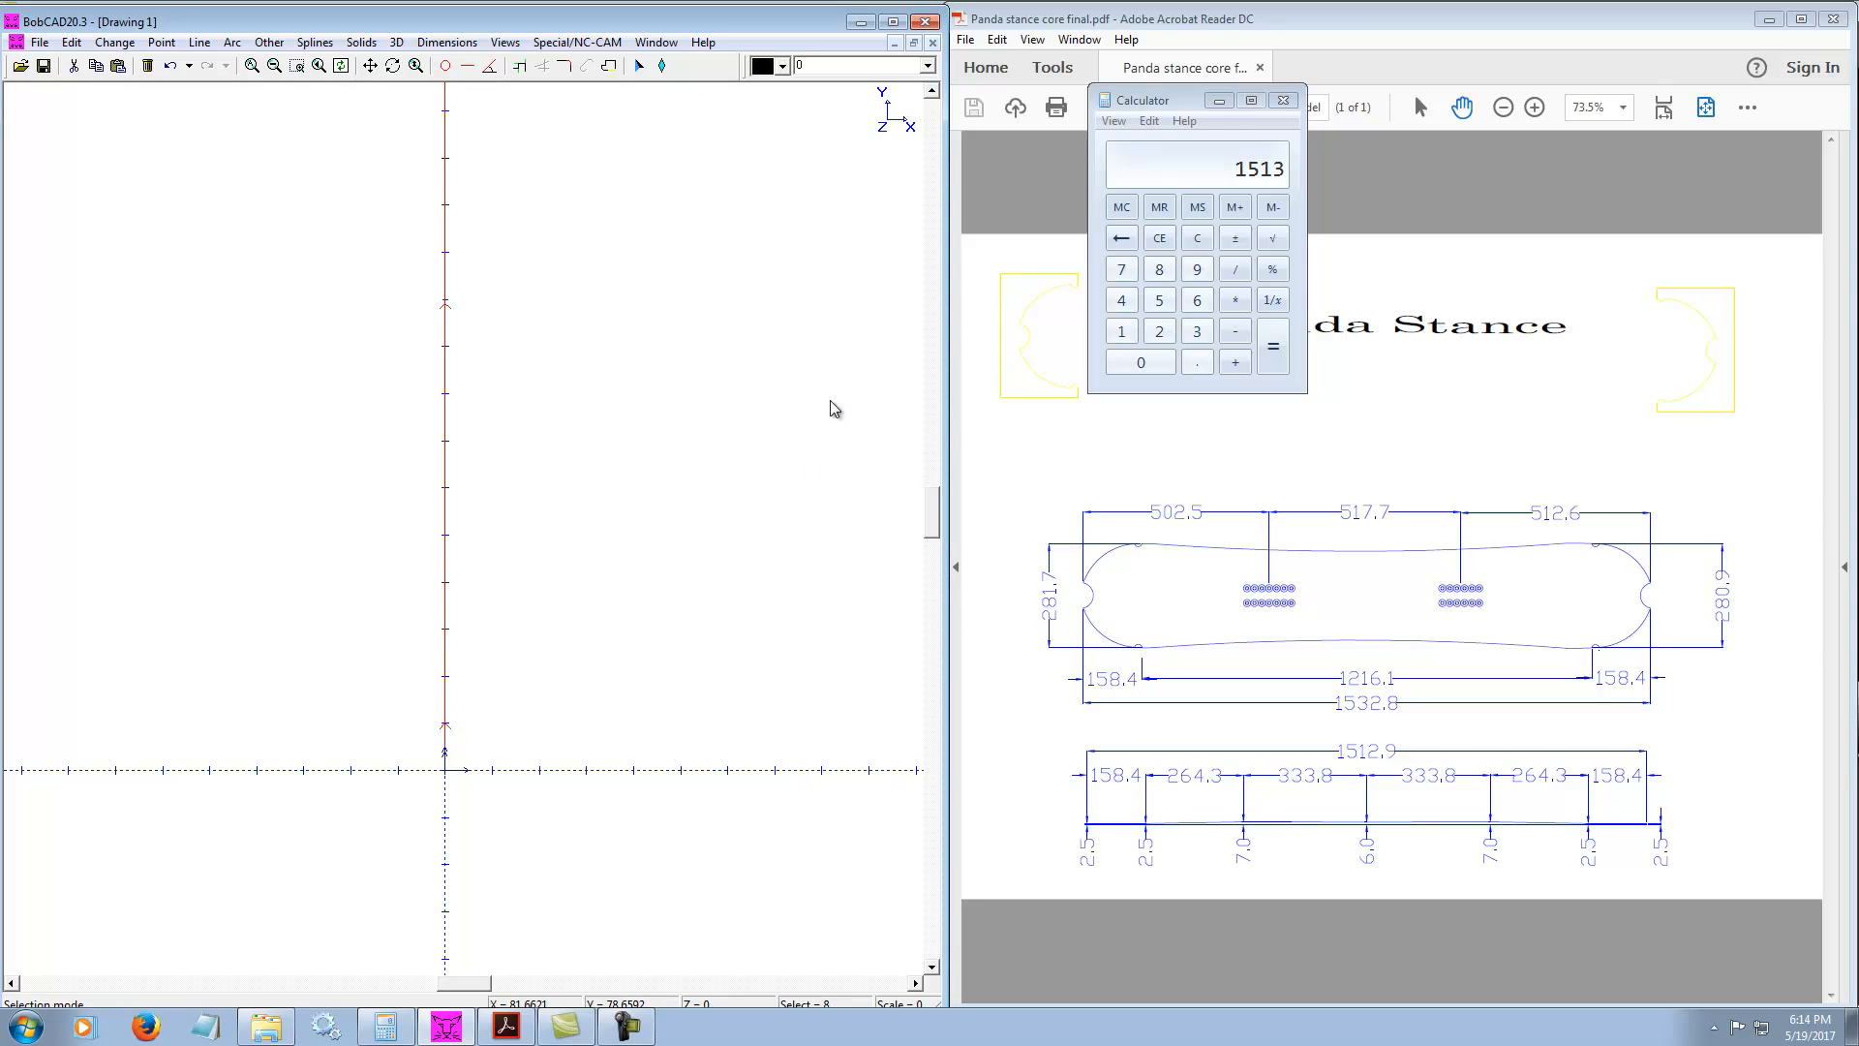
click(341, 66)
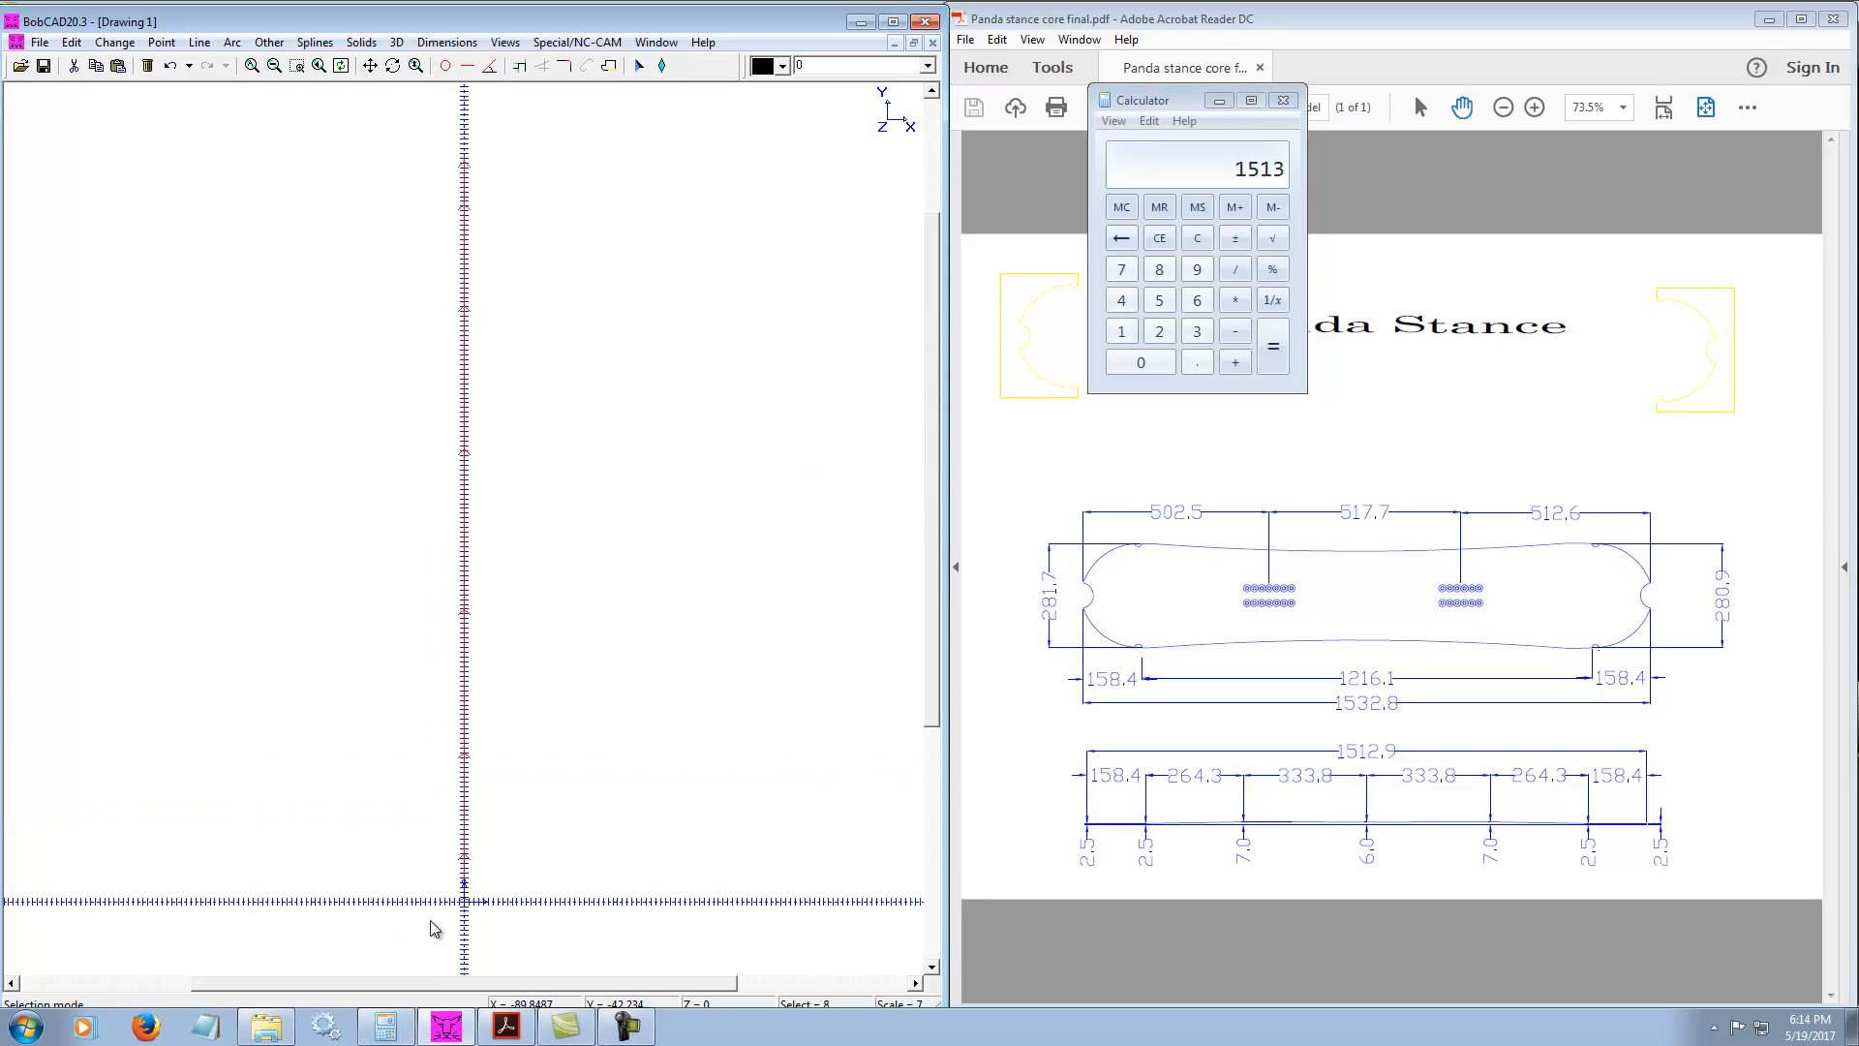
click(581, 810)
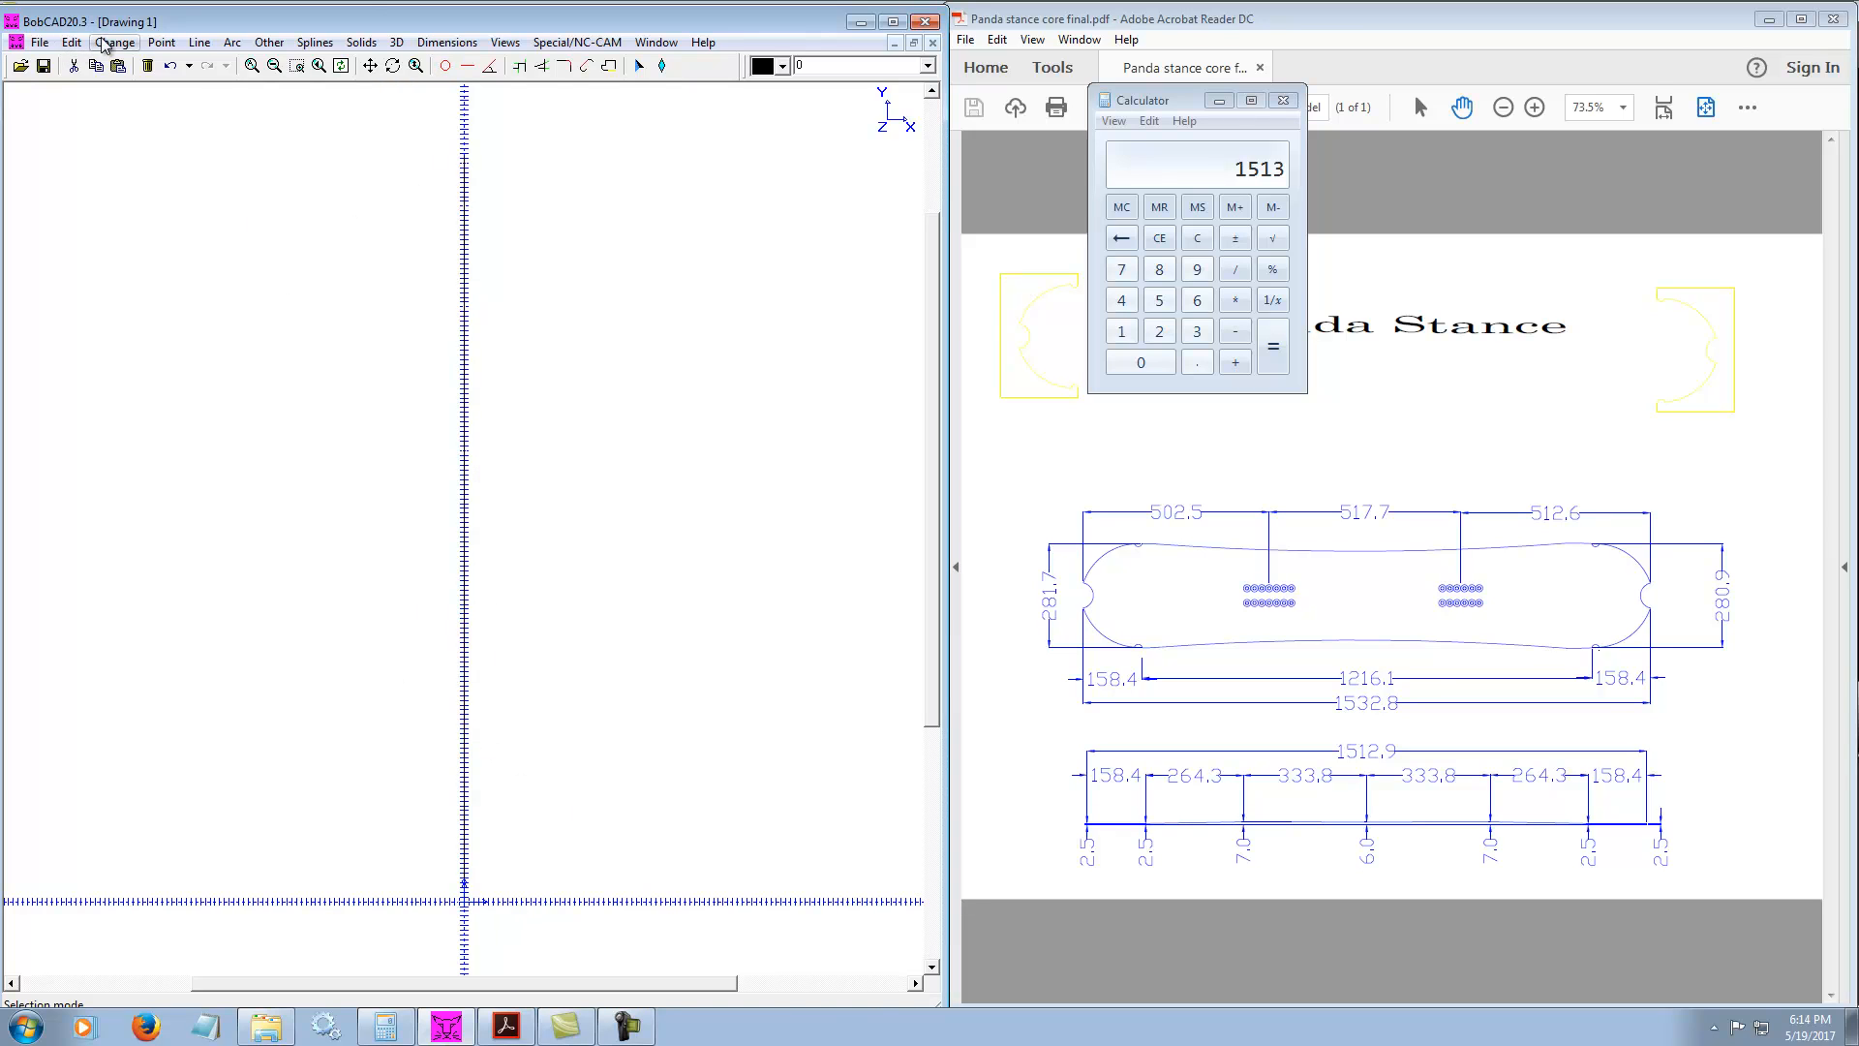
Select the full-length profile by chain and again with a selection window, and clear the selection
click(72, 42)
mouse_move(118, 66)
click(272, 82)
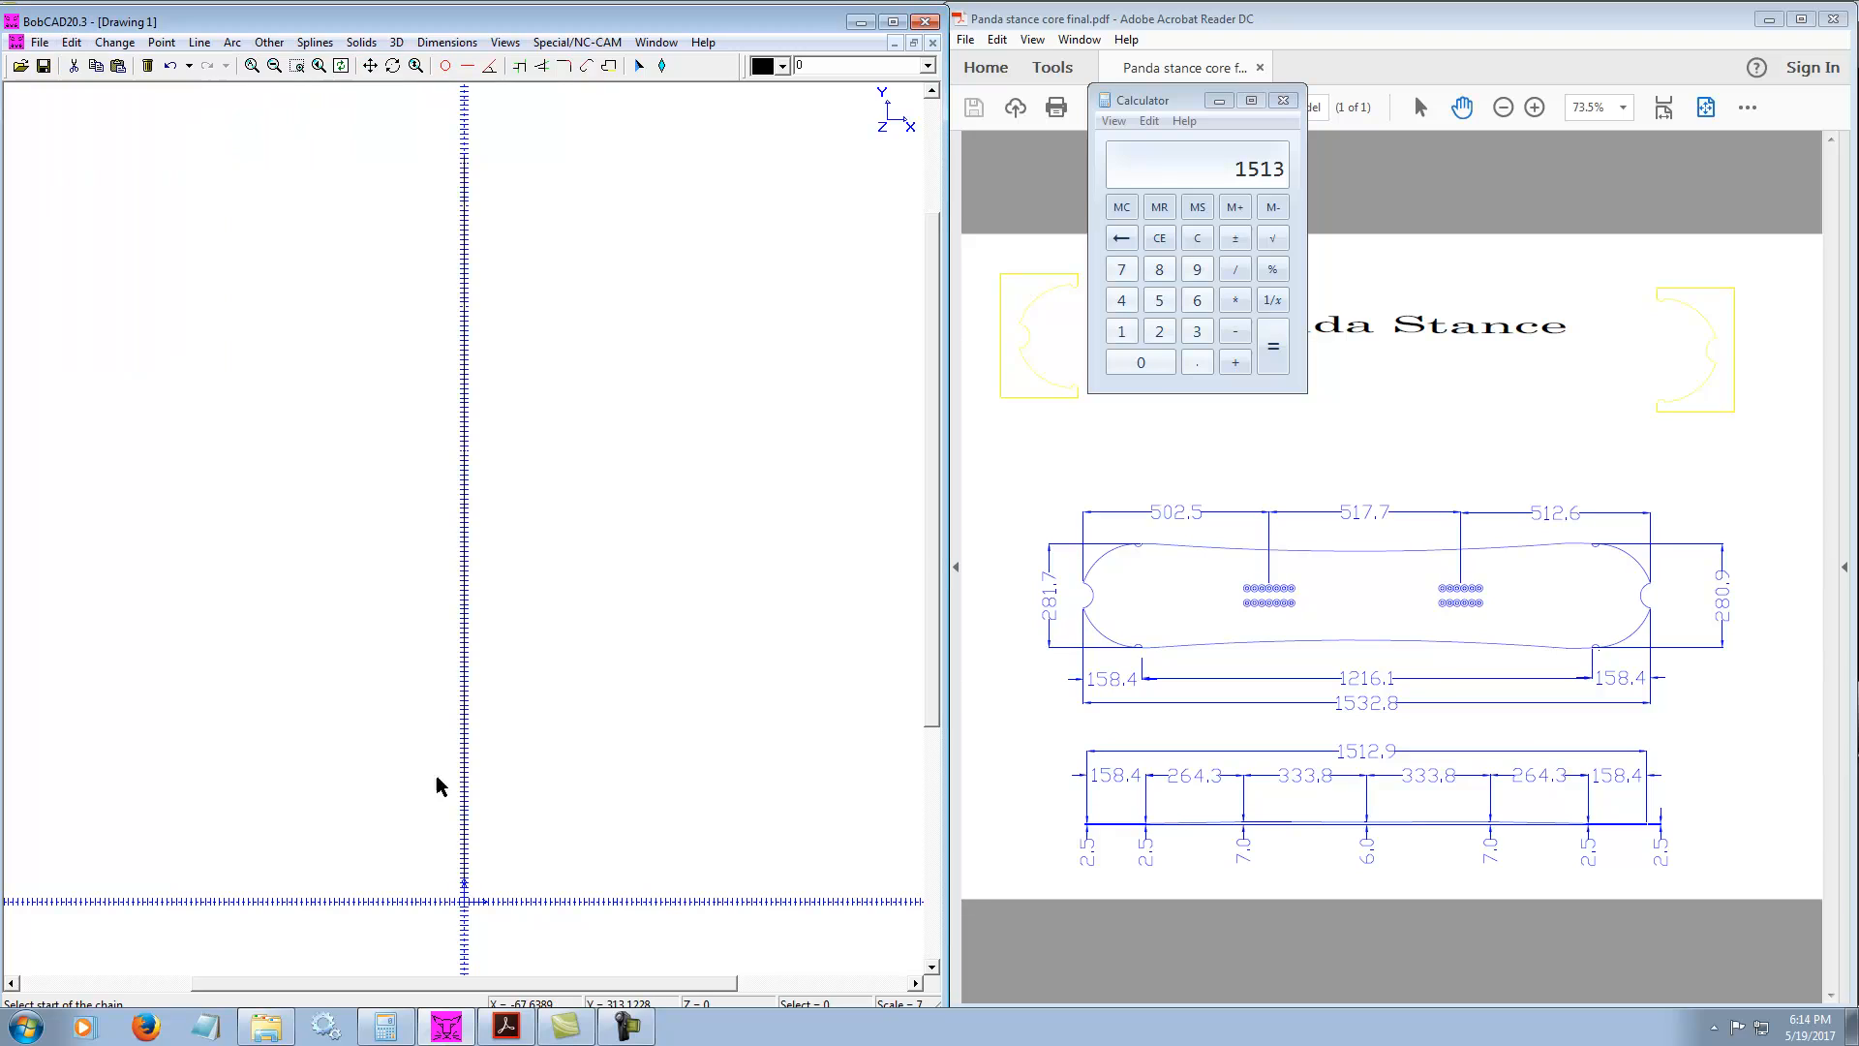
click(466, 908)
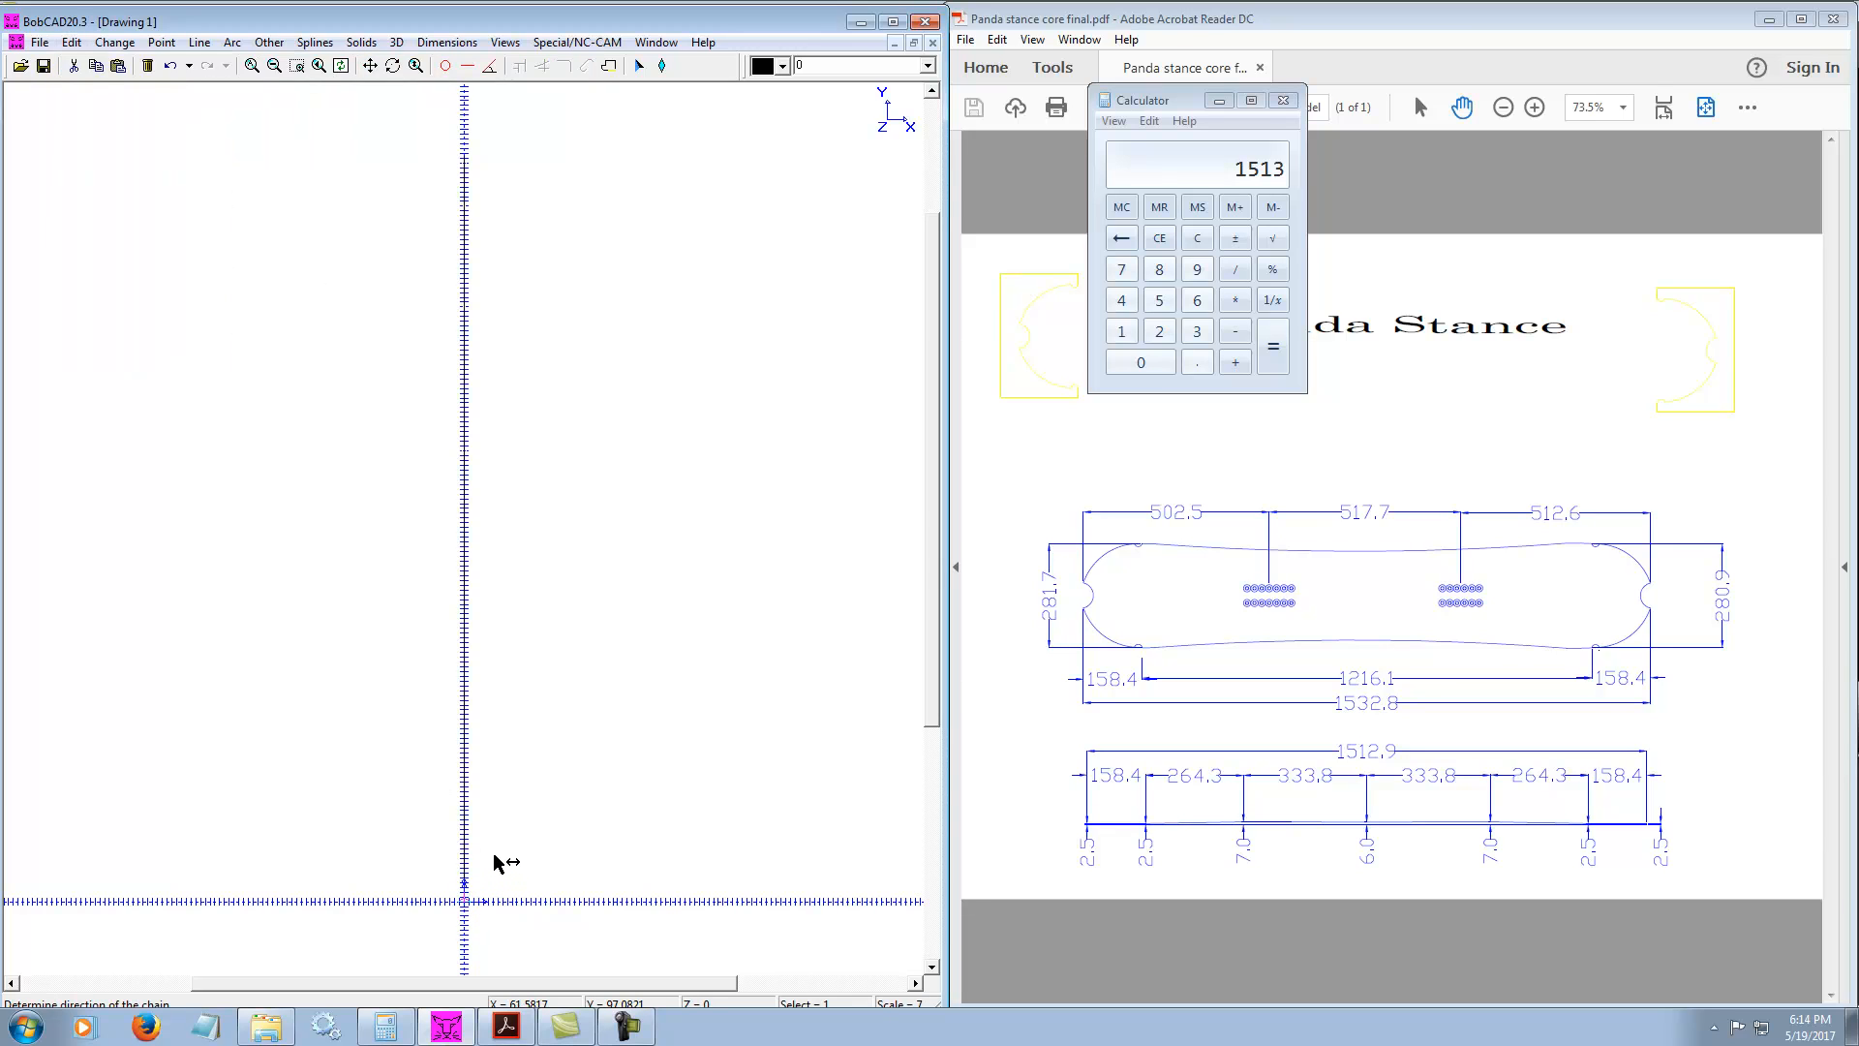
click(495, 862)
key(F3)
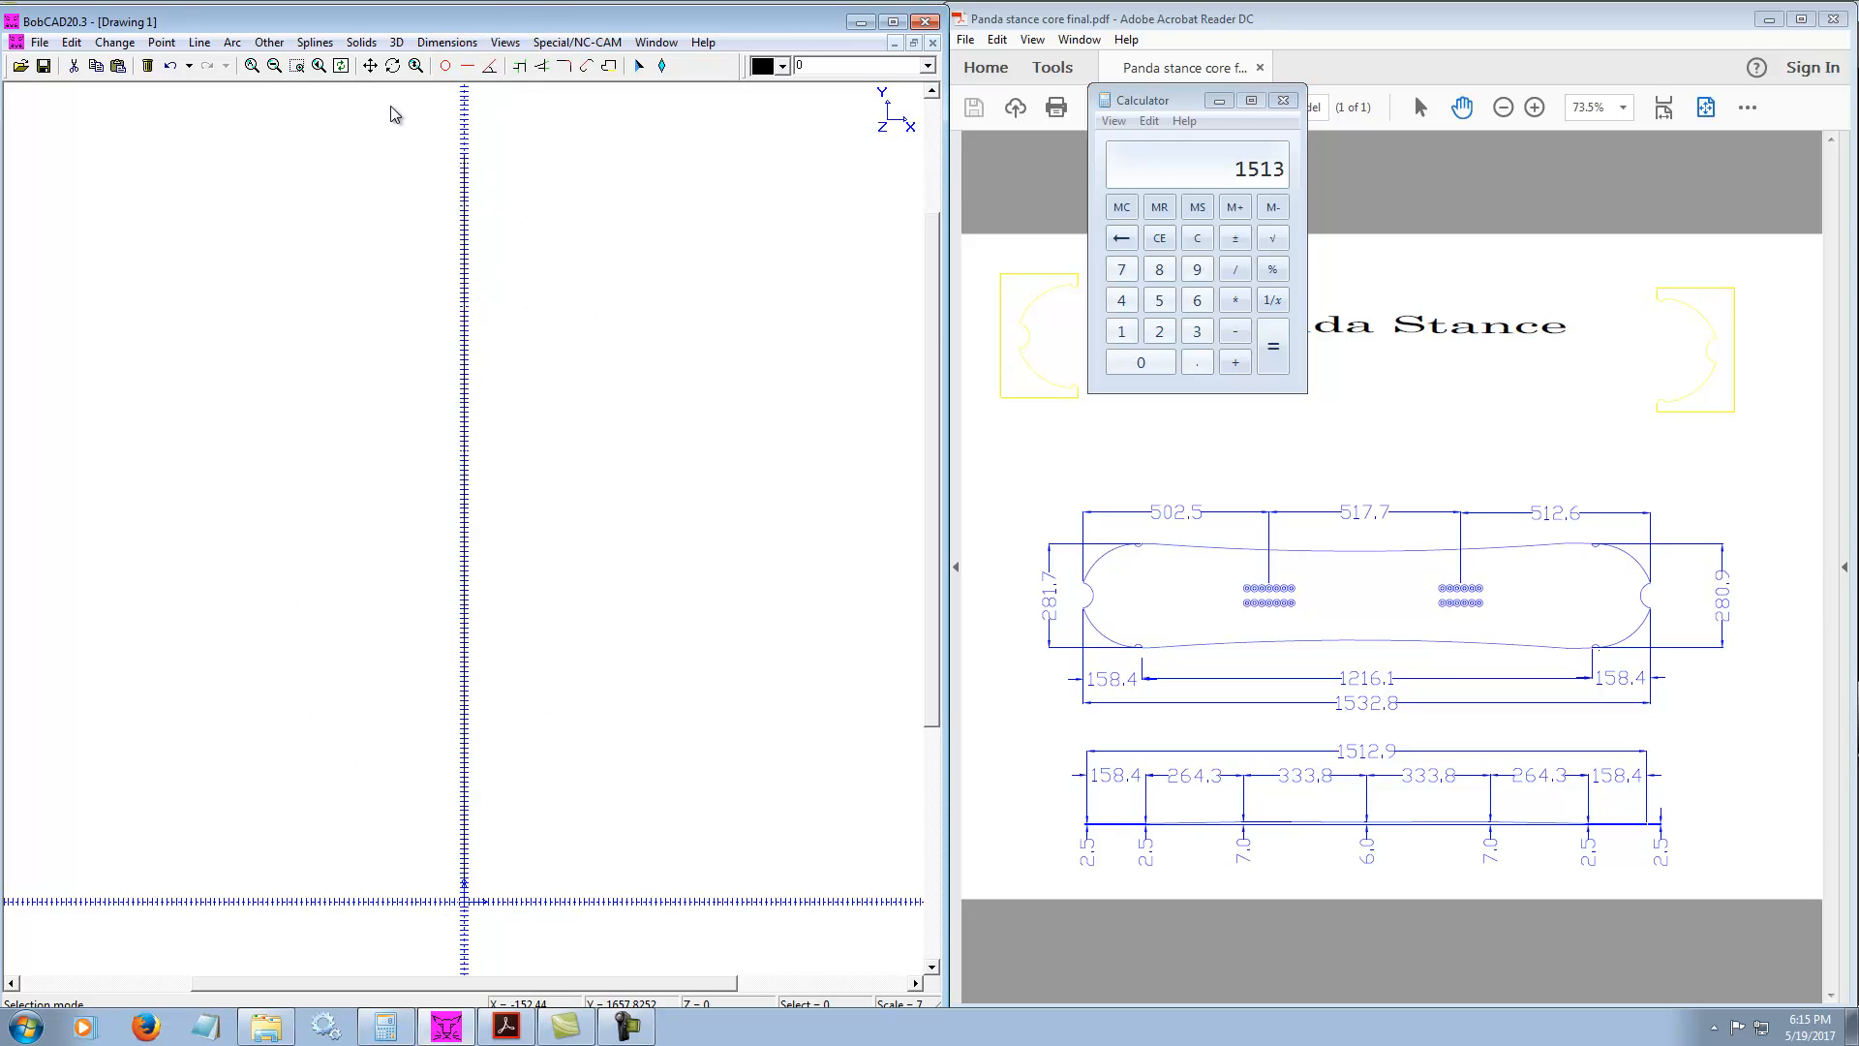
drag(395, 107, 583, 976)
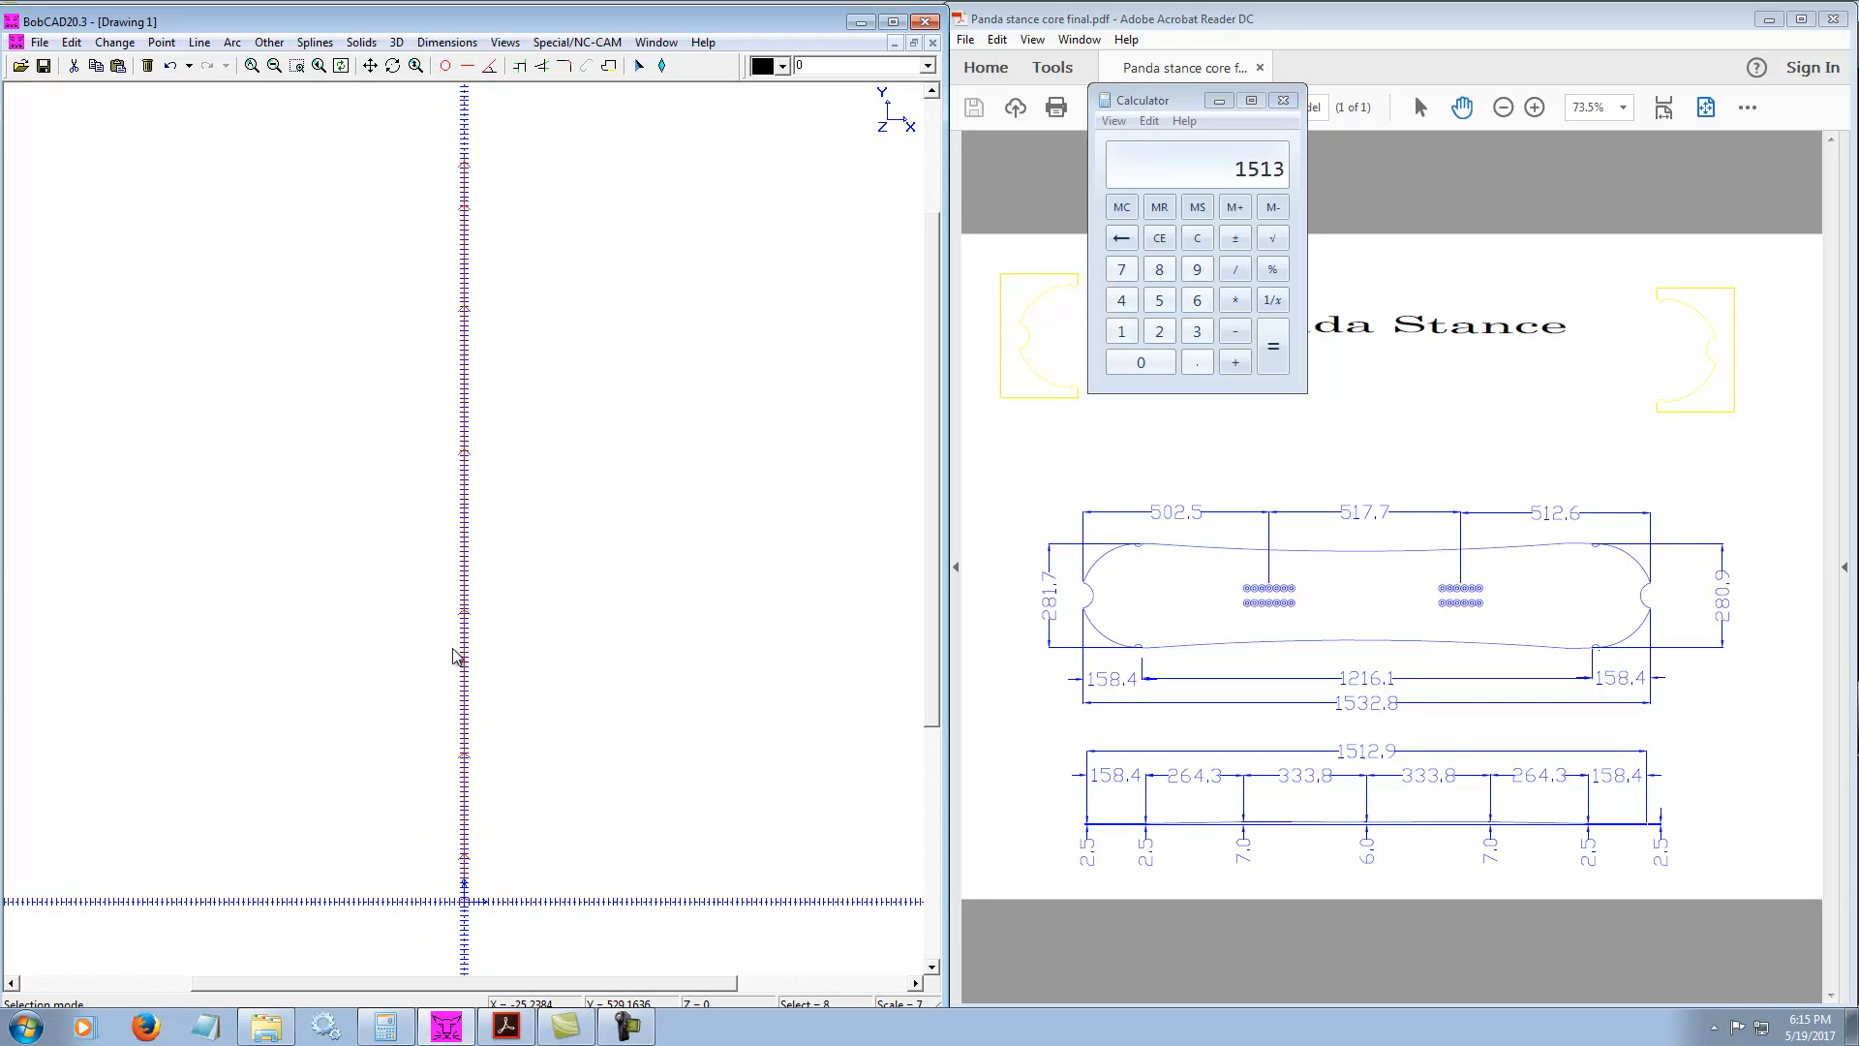
click(554, 824)
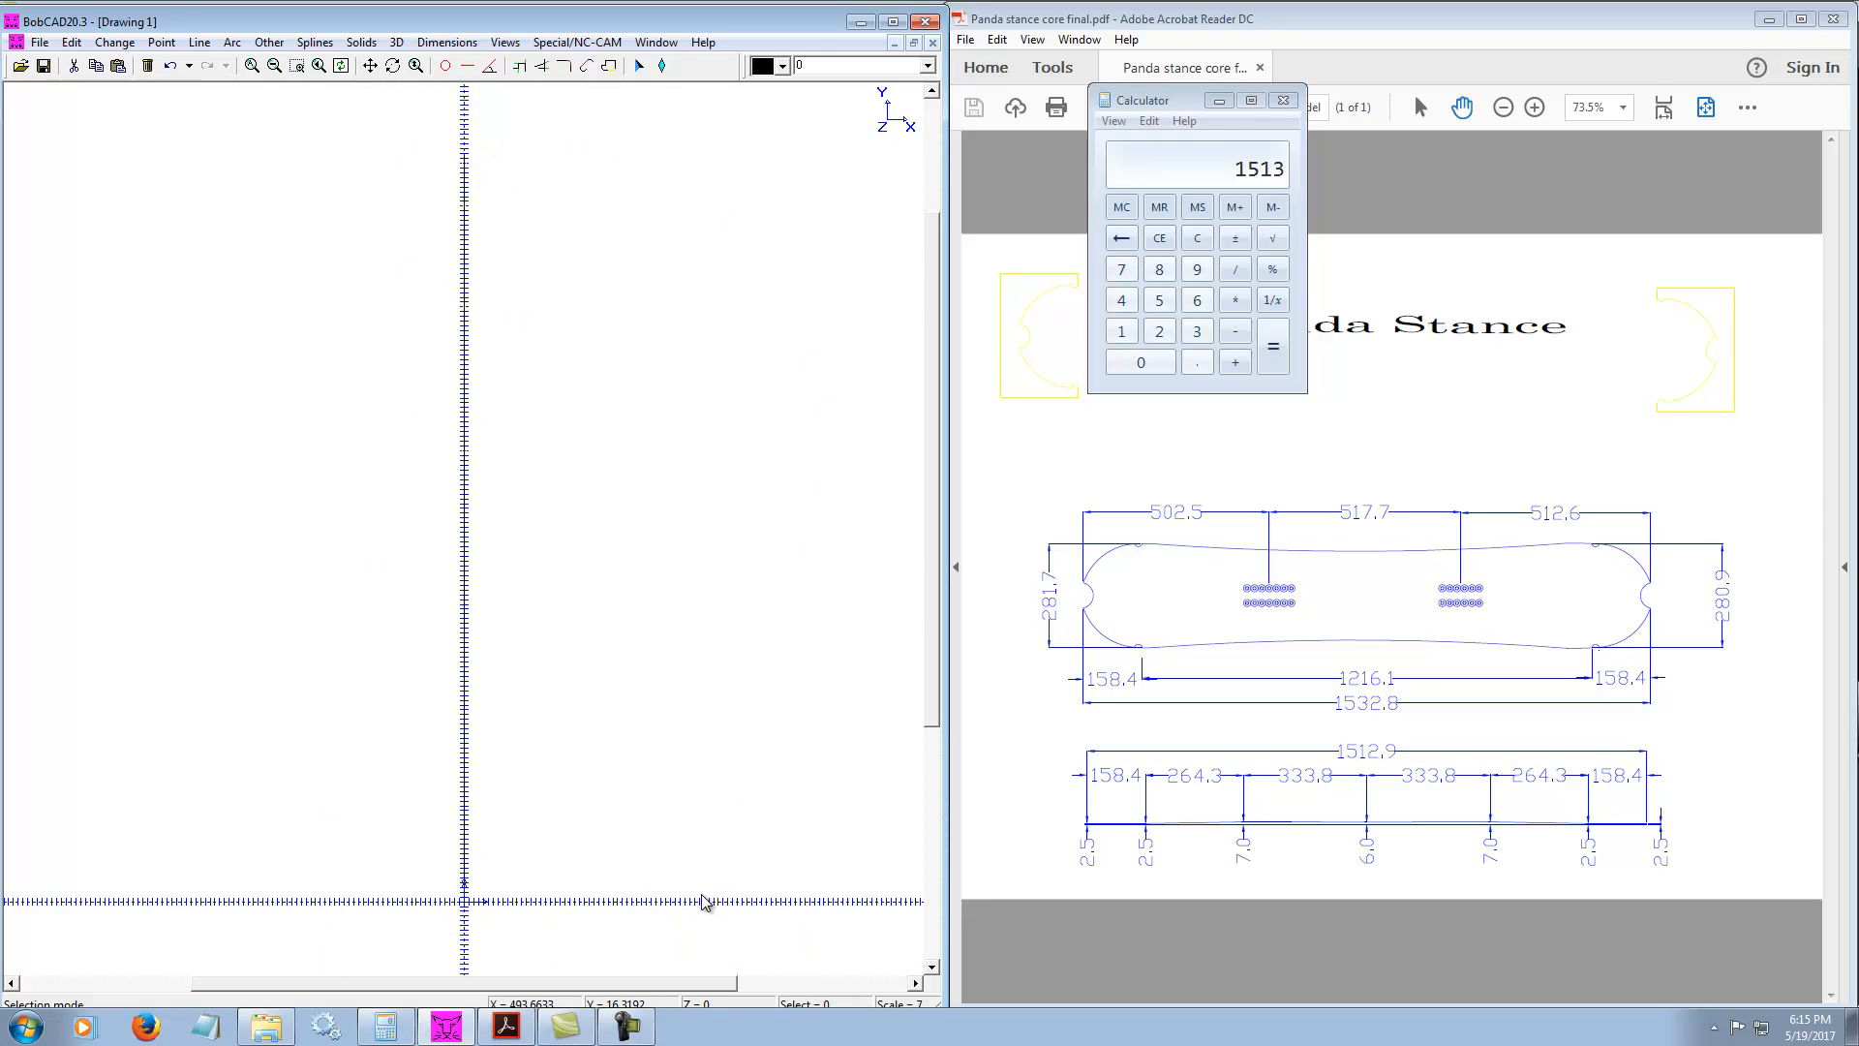
Chain-select the full-length profile from the origin and translate one copy of it incrementally by 320 mm in X
click(71, 44)
mouse_move(126, 60)
click(280, 78)
click(467, 908)
key(F3)
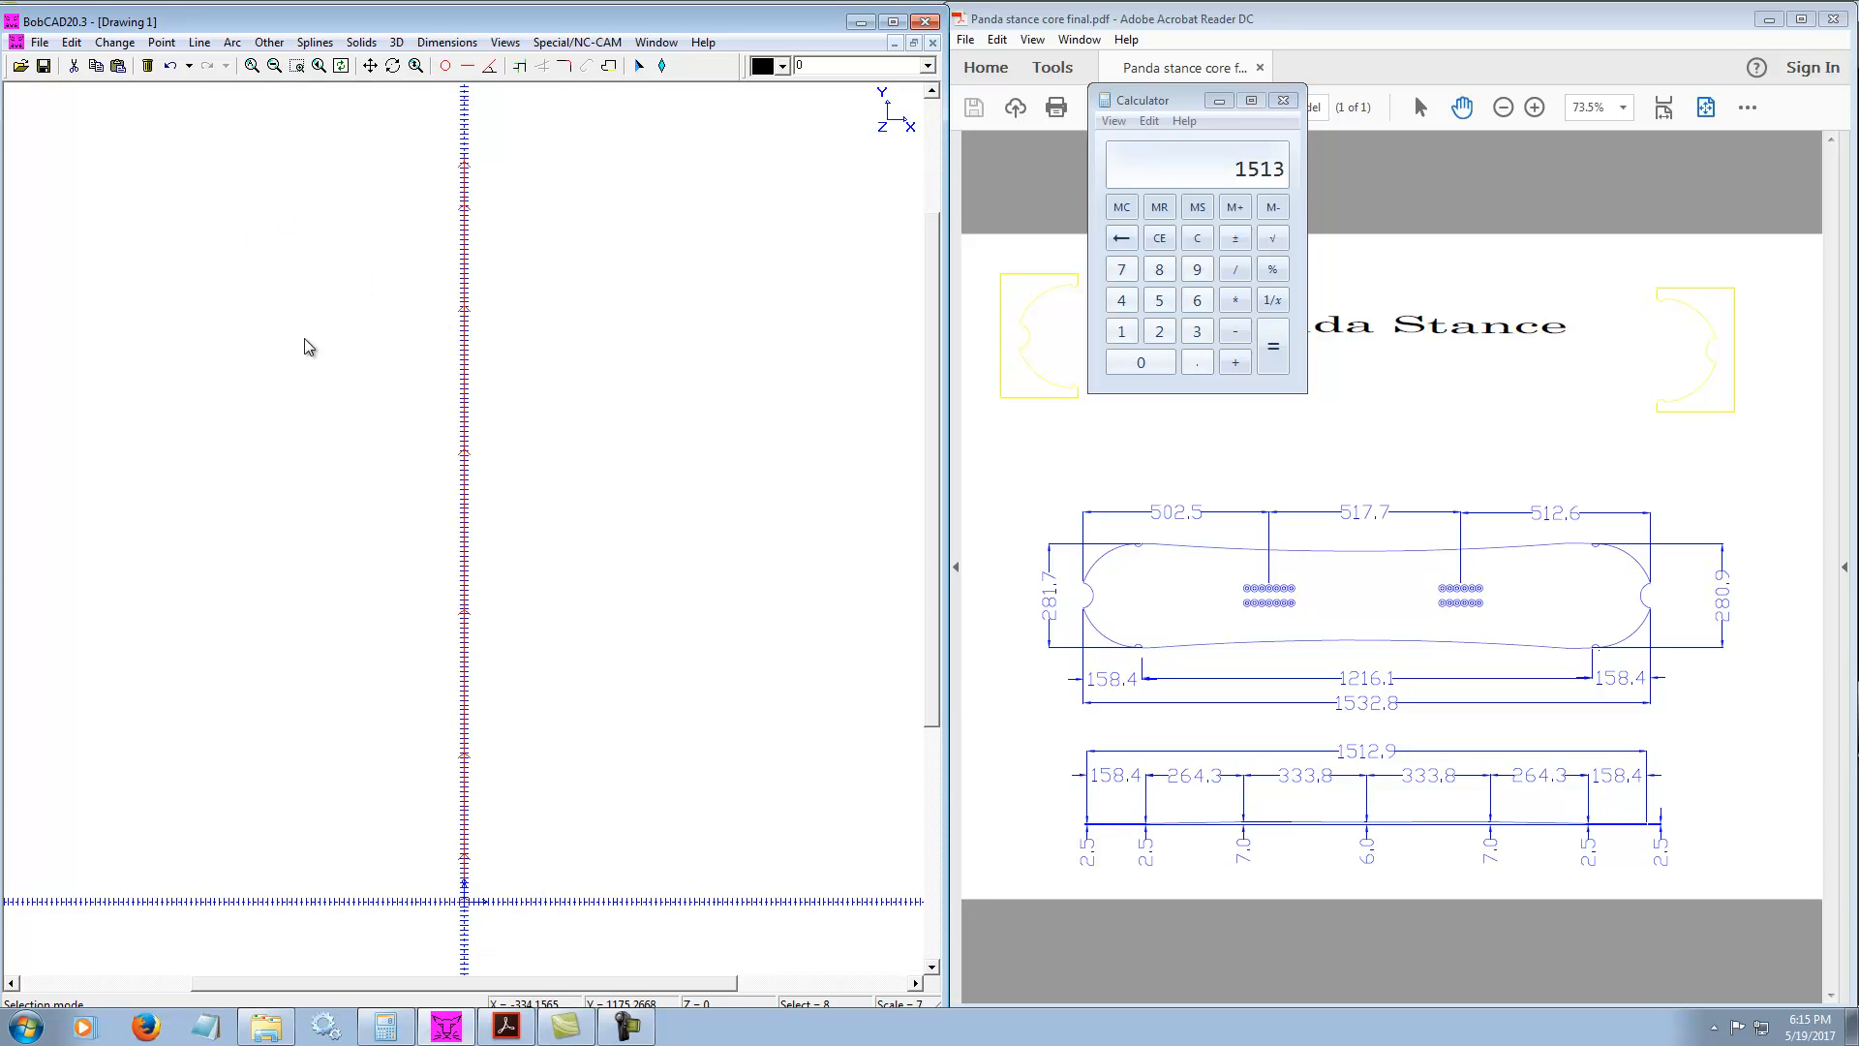
click(114, 41)
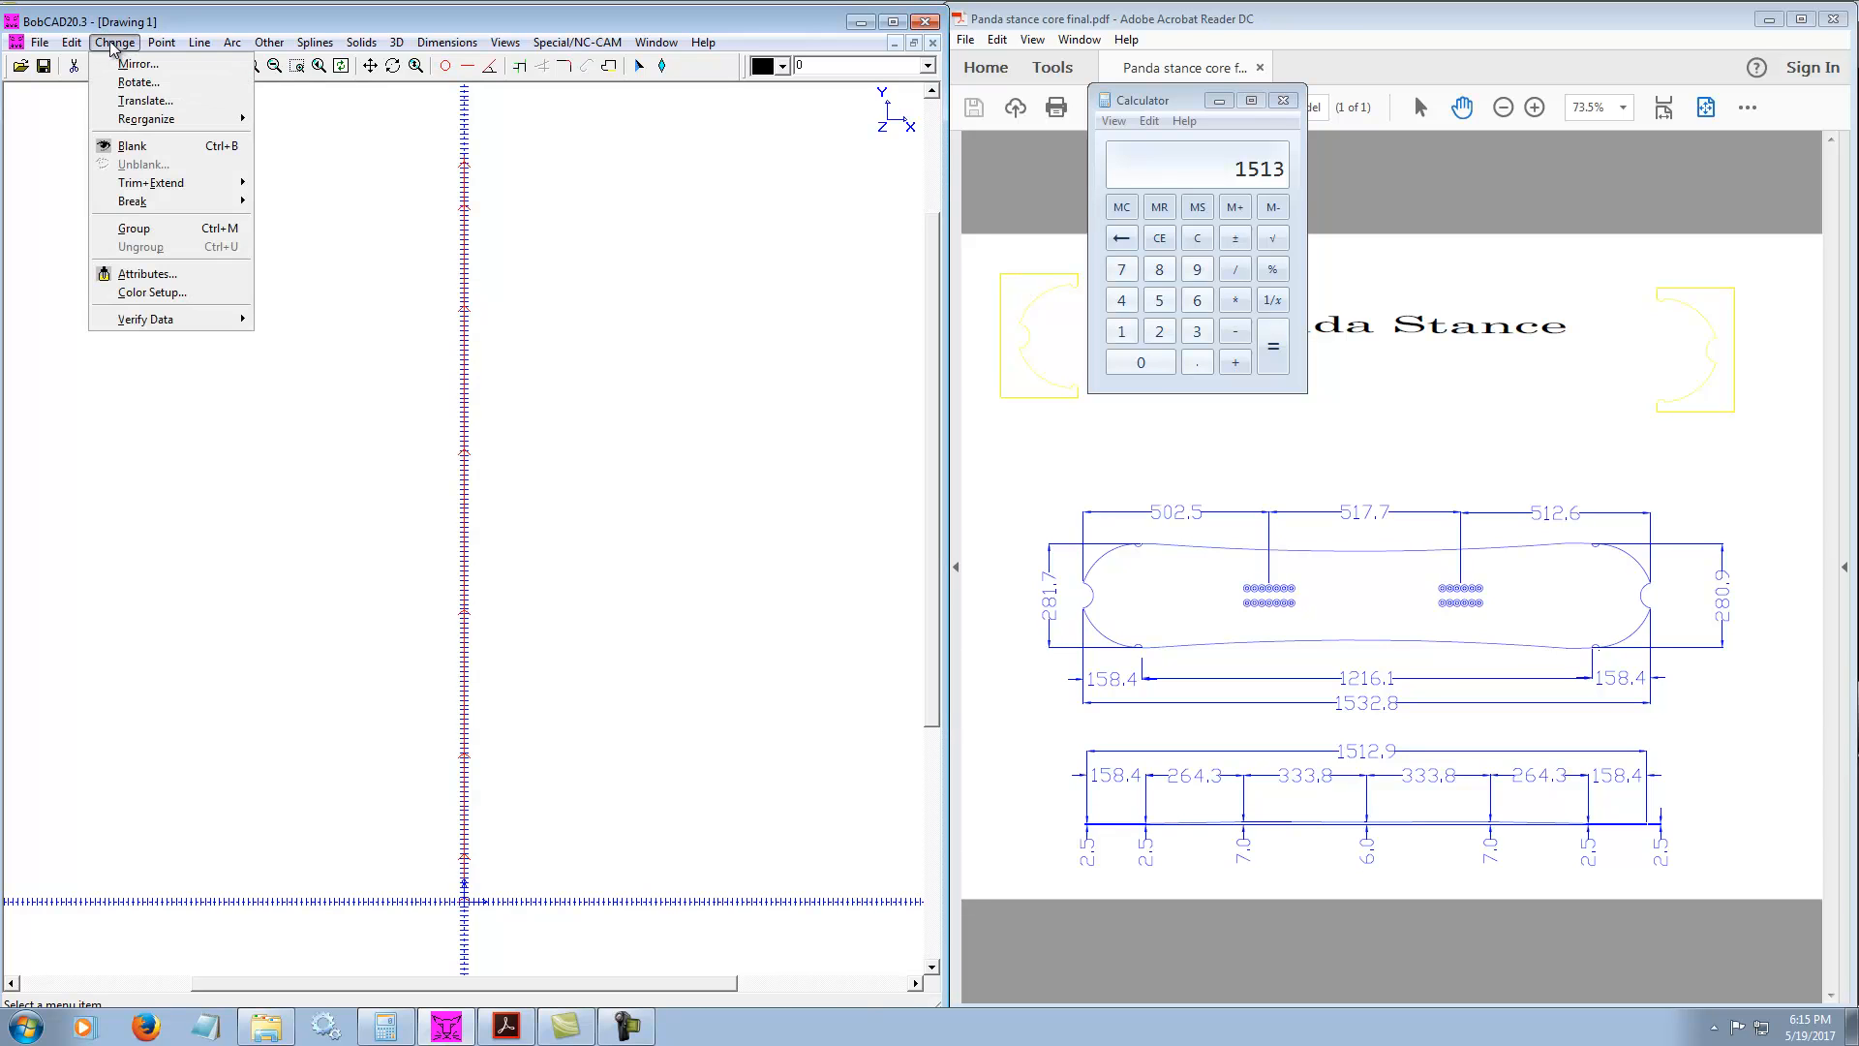
click(147, 101)
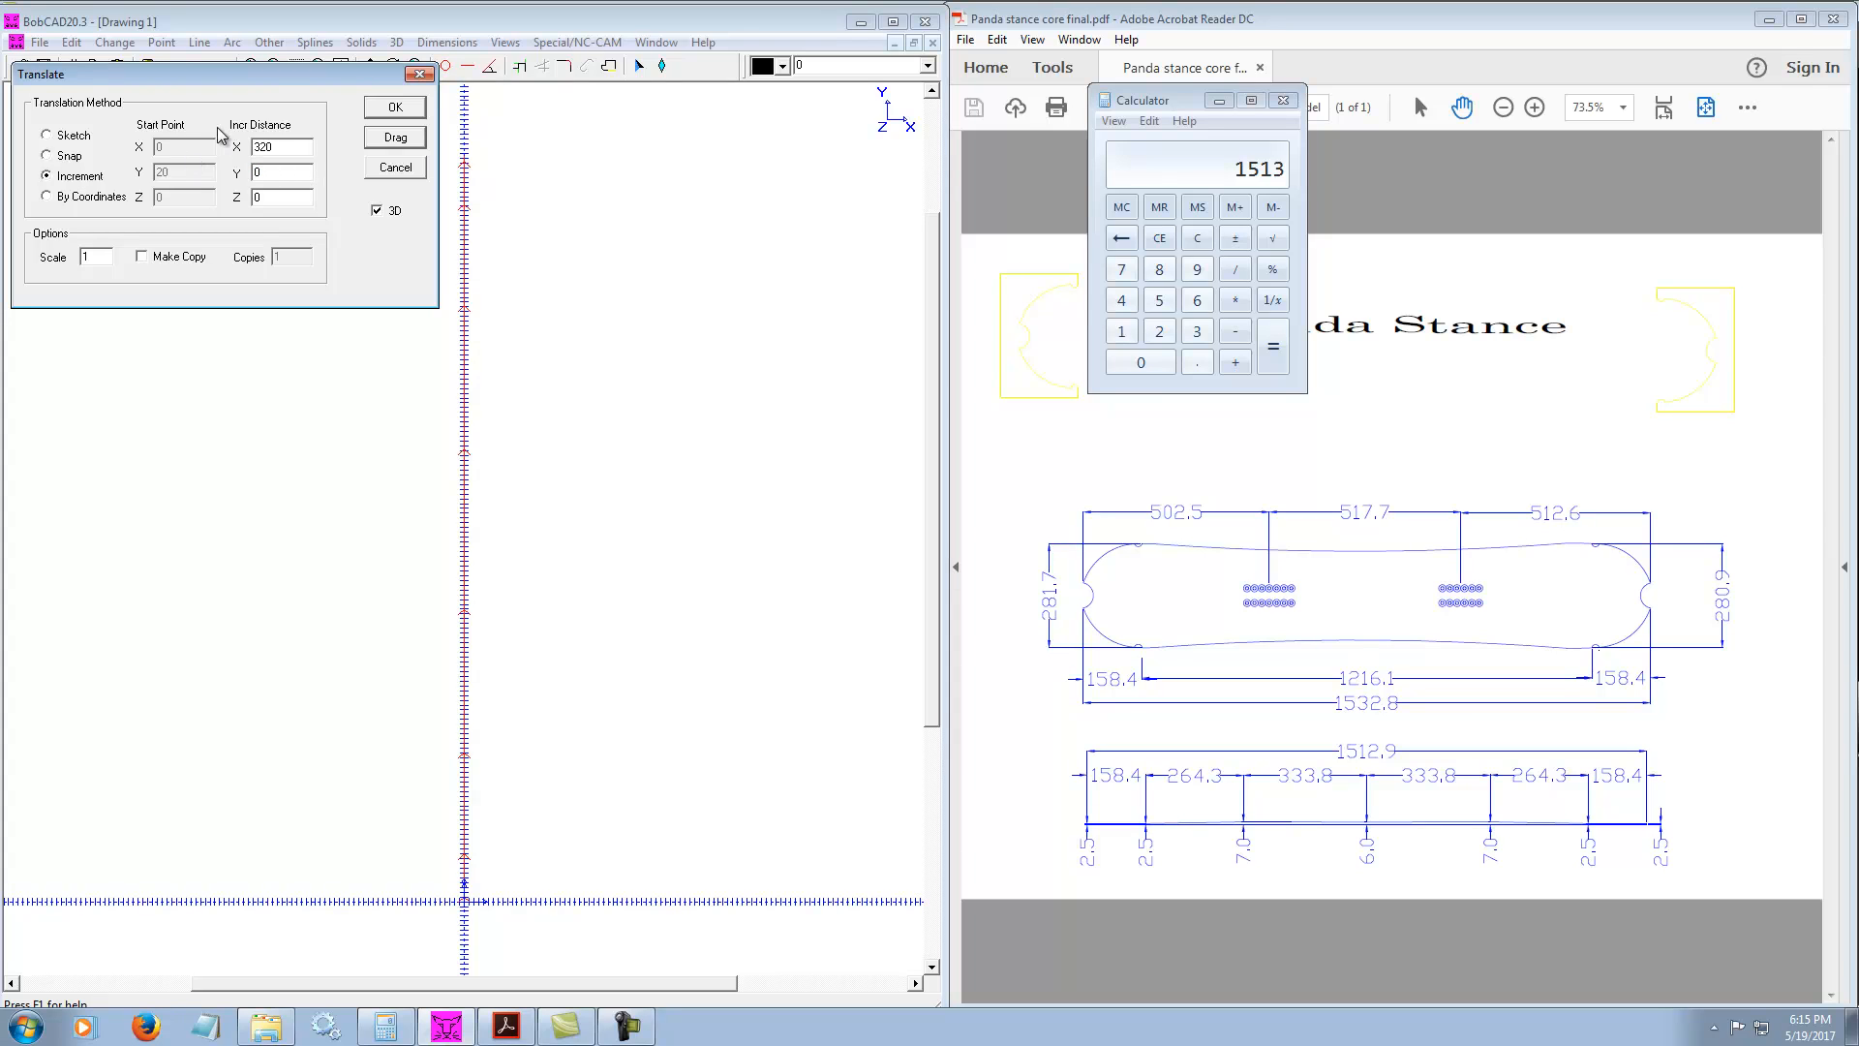
click(142, 256)
double_click(278, 257)
click(396, 107)
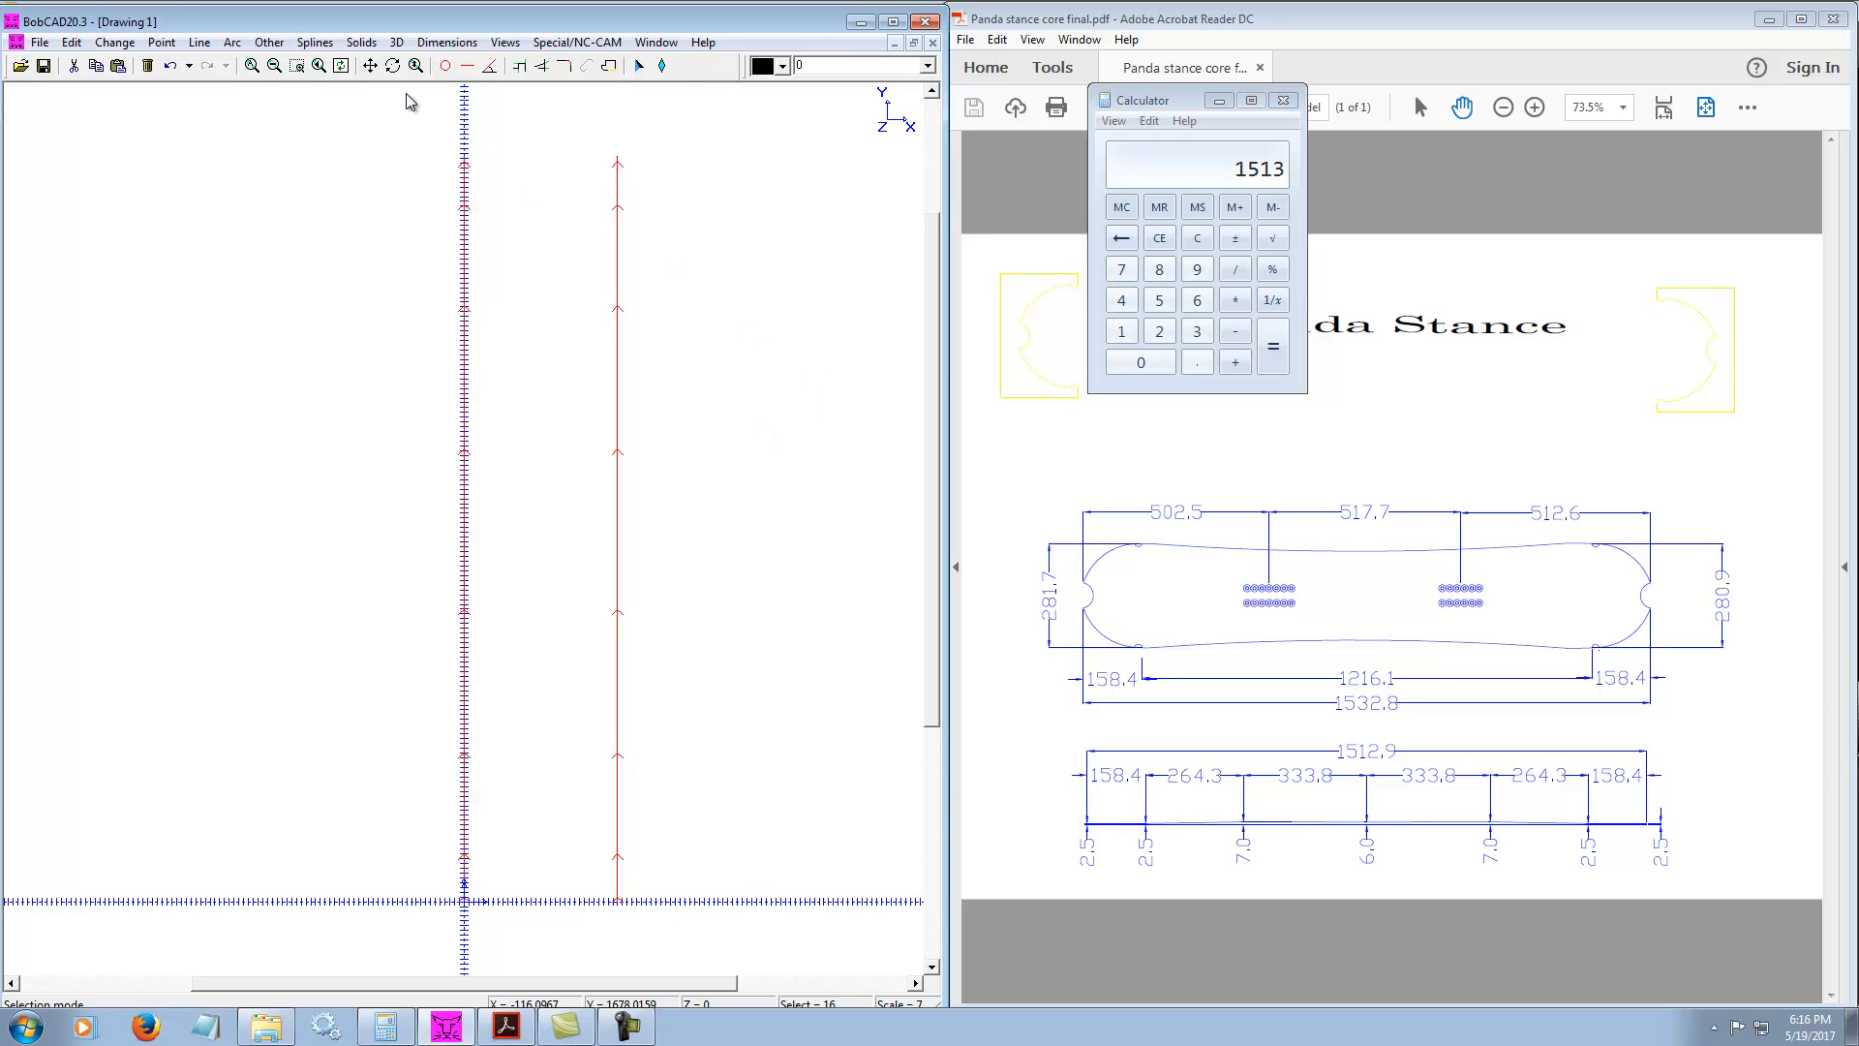
Create a cross-section surface between the two selected profiles, using linear spline conversion without equalizing the sections
click(368, 44)
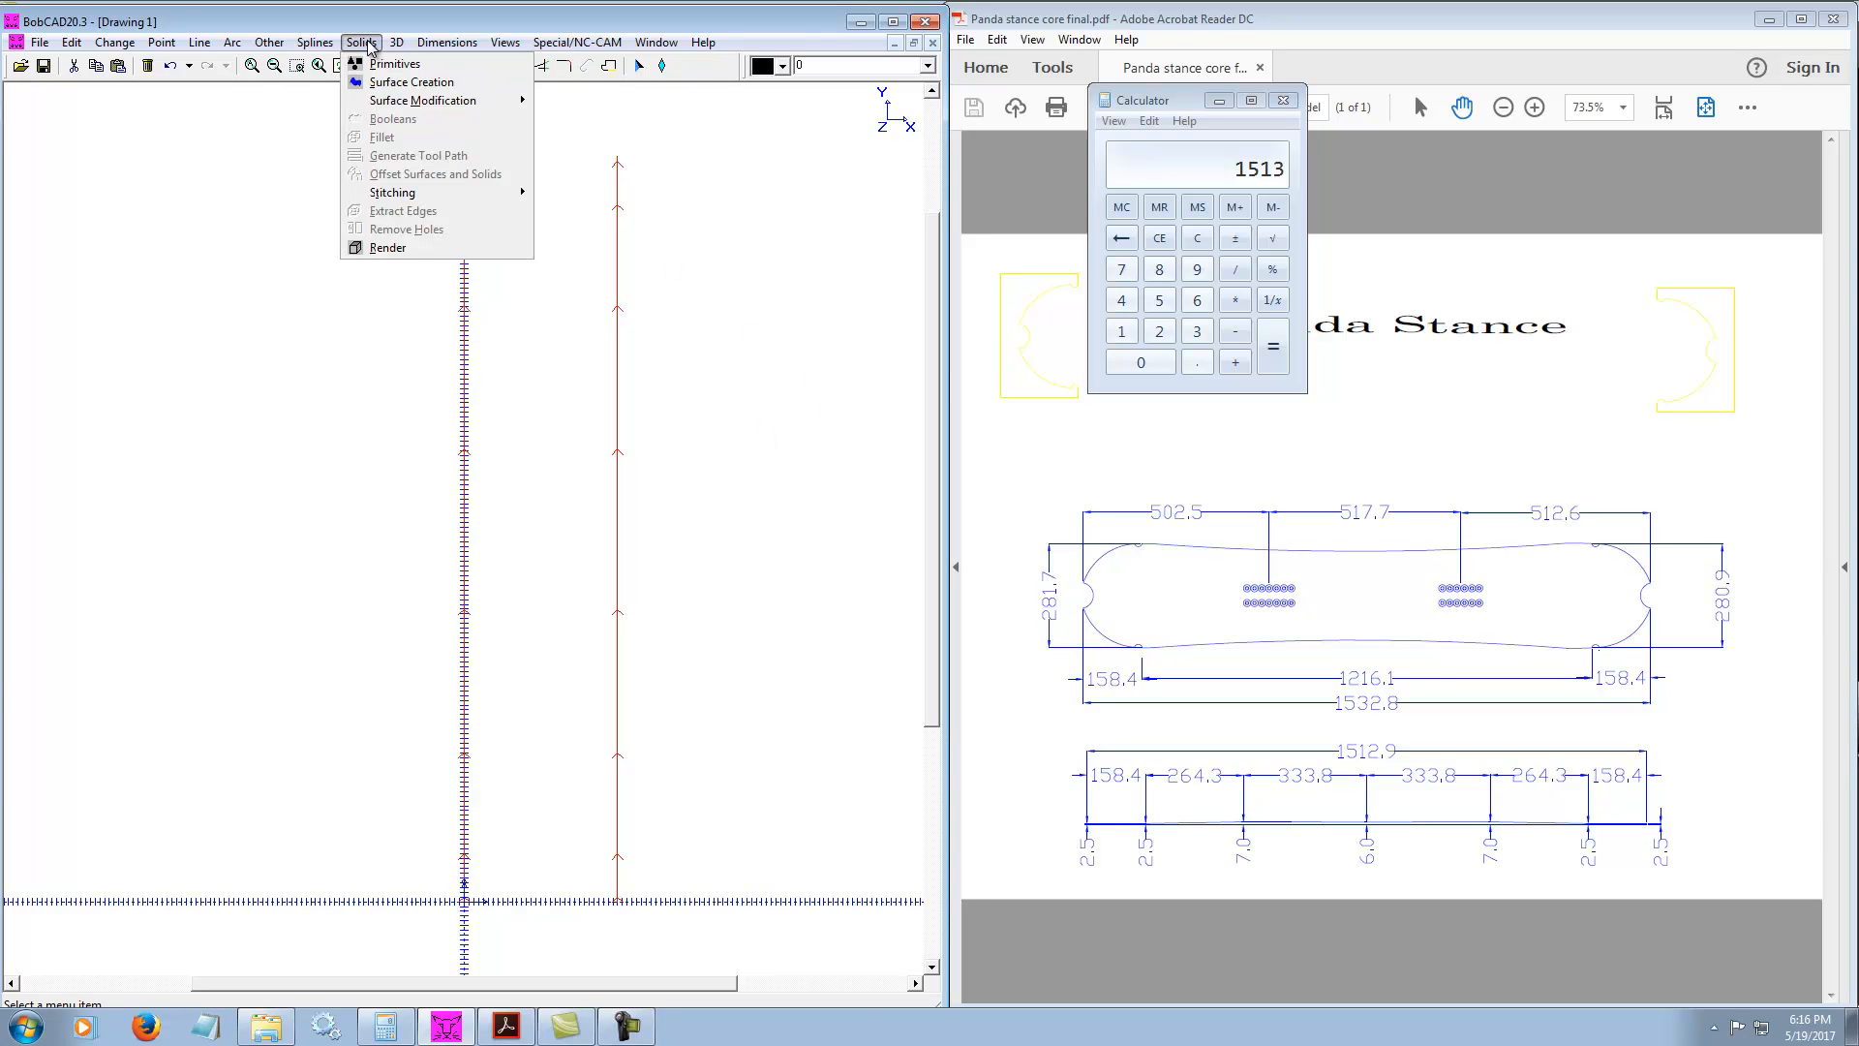
click(392, 82)
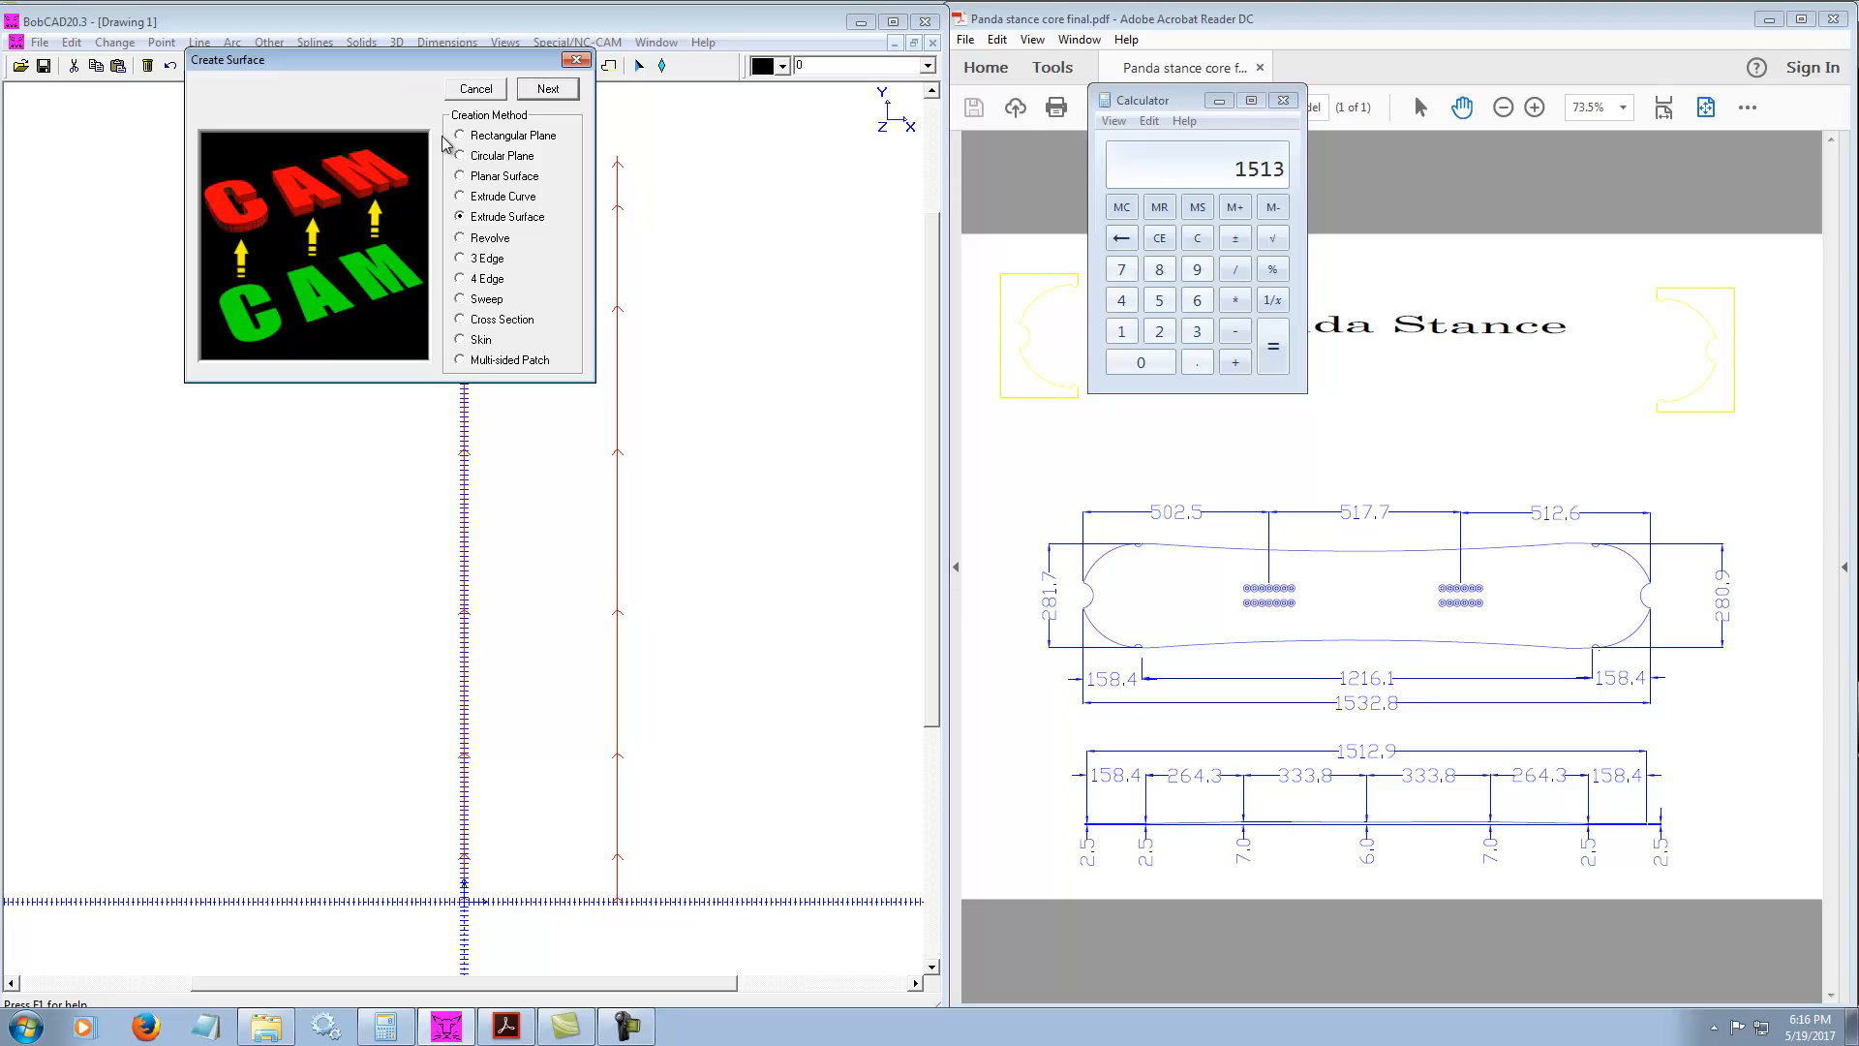
click(460, 321)
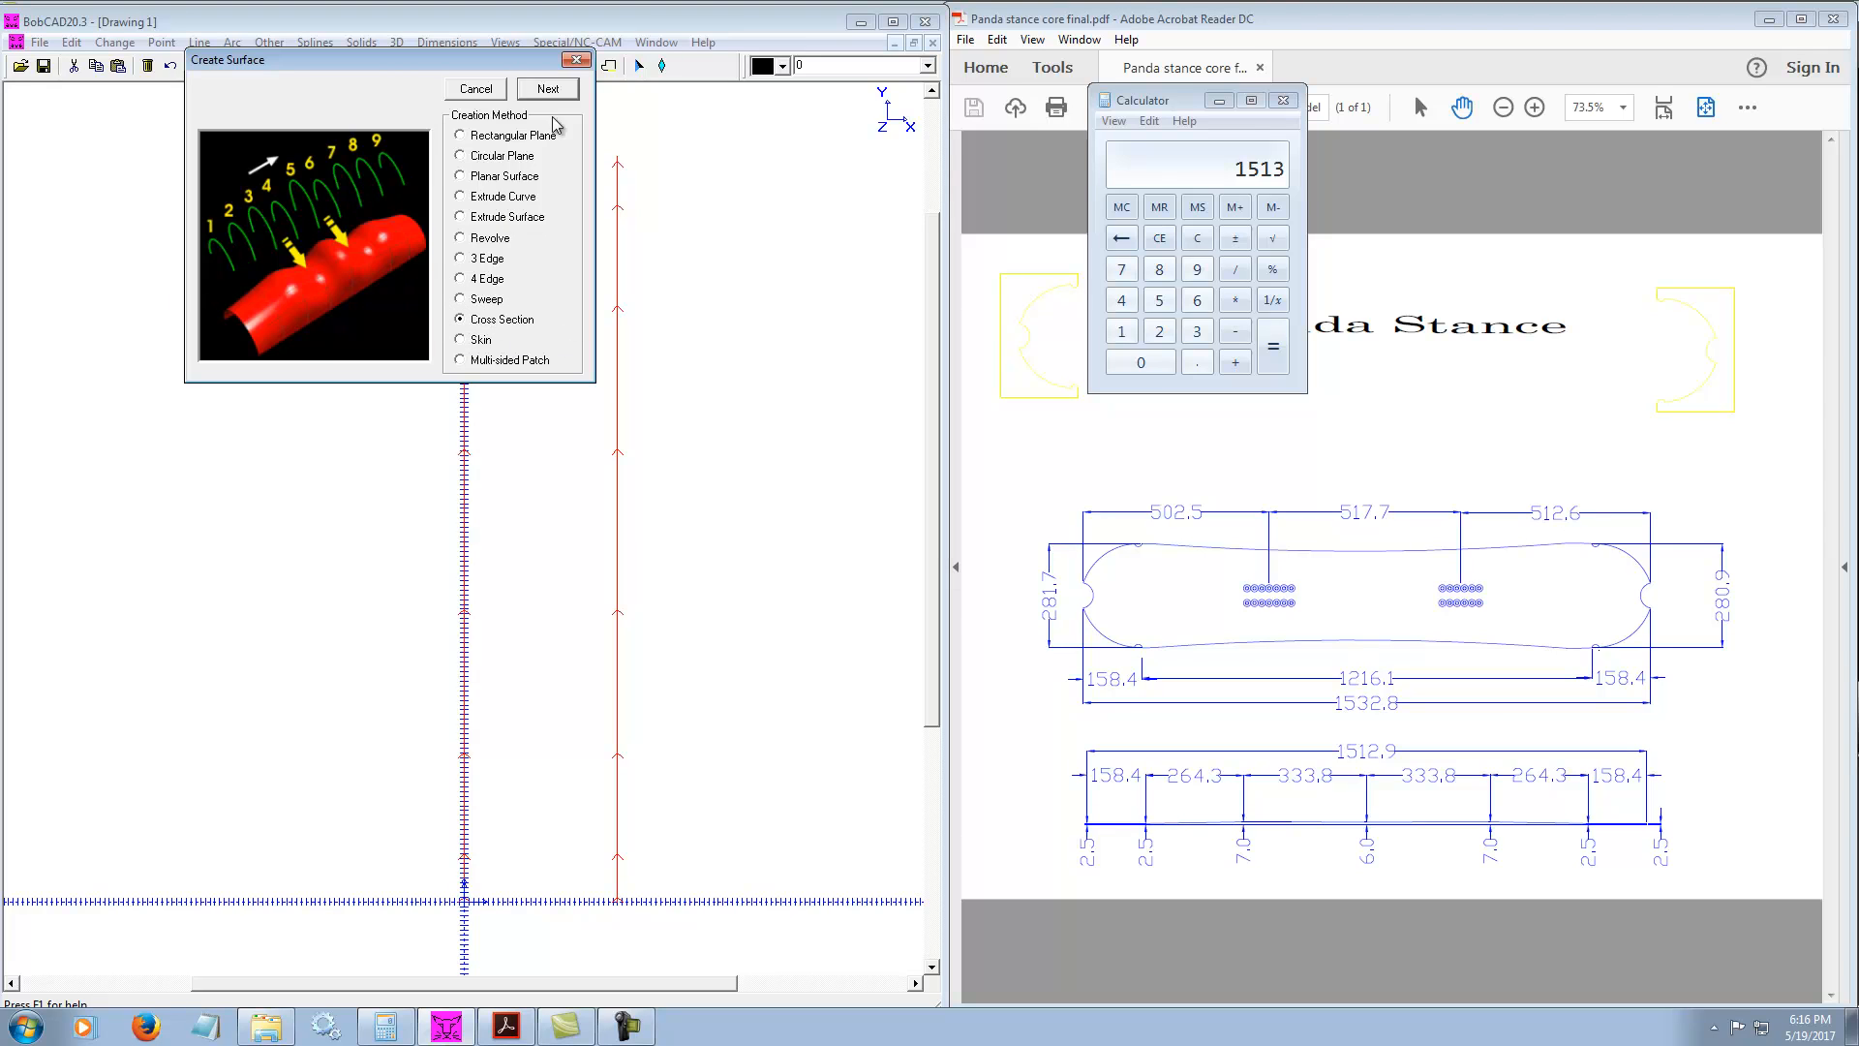
click(548, 89)
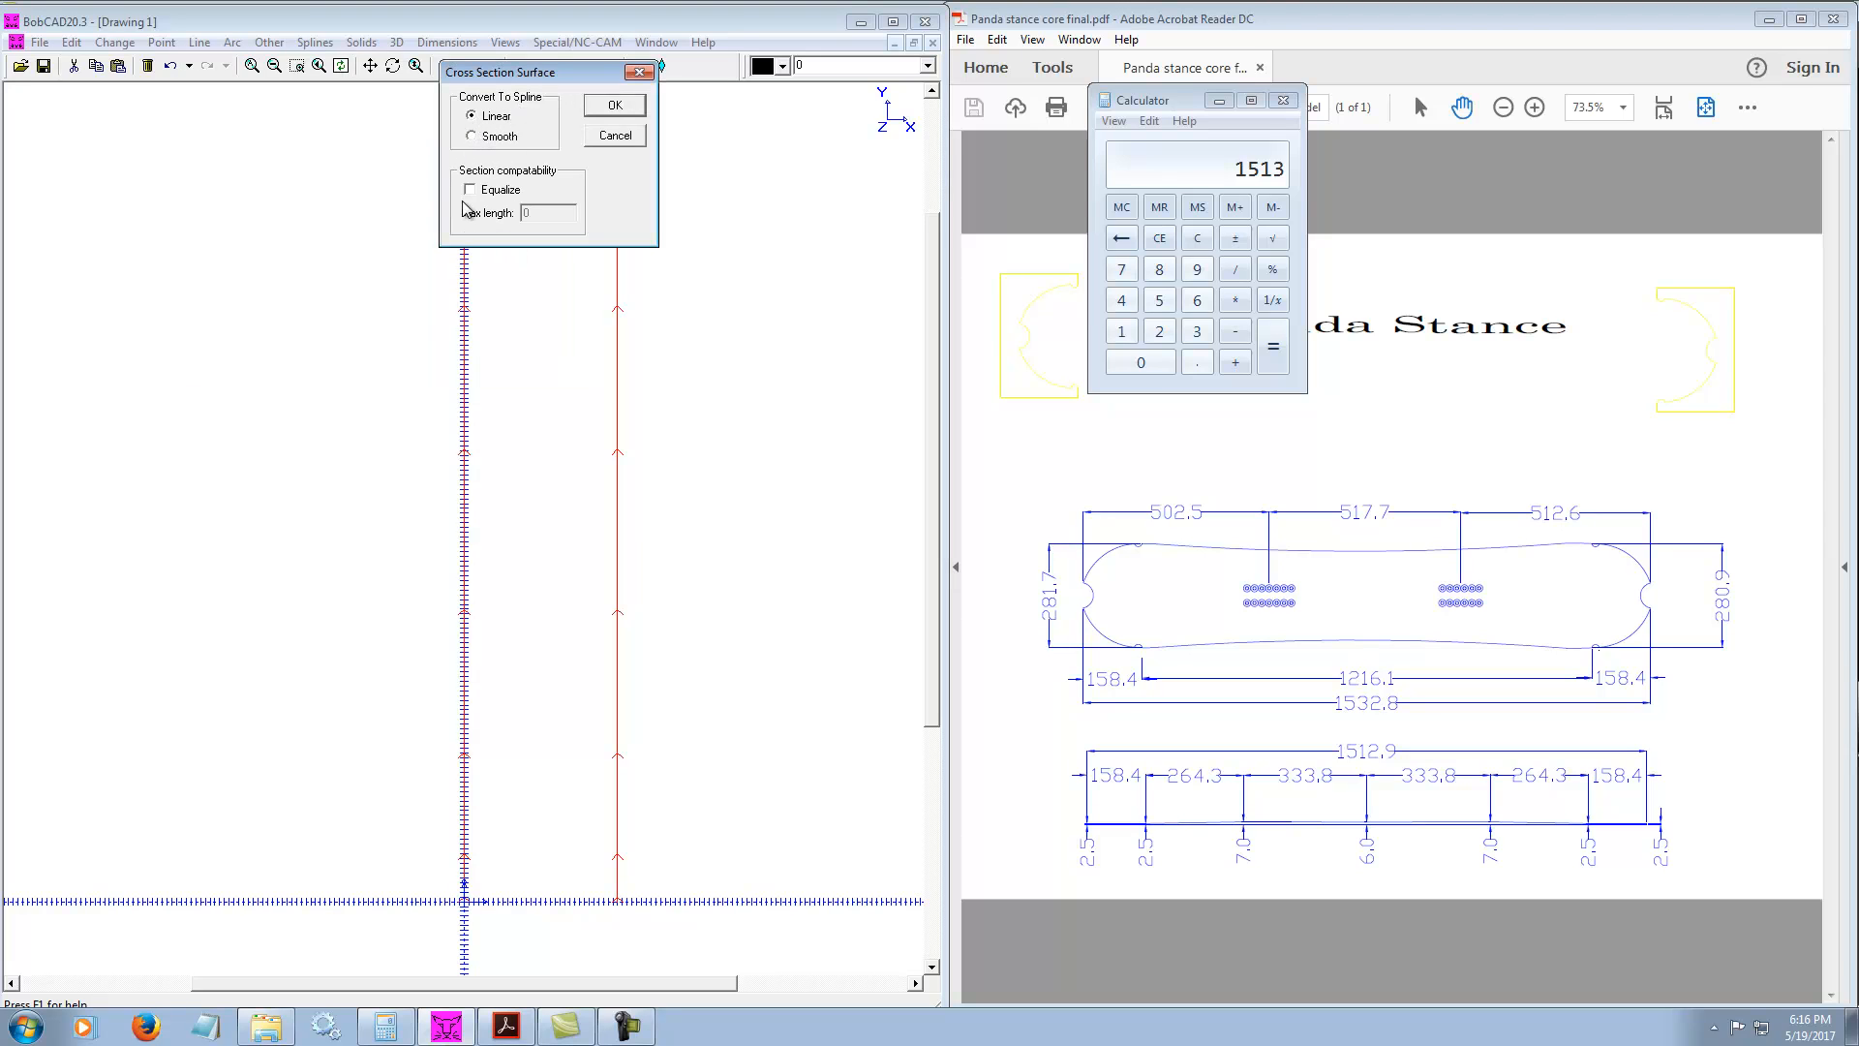
click(614, 108)
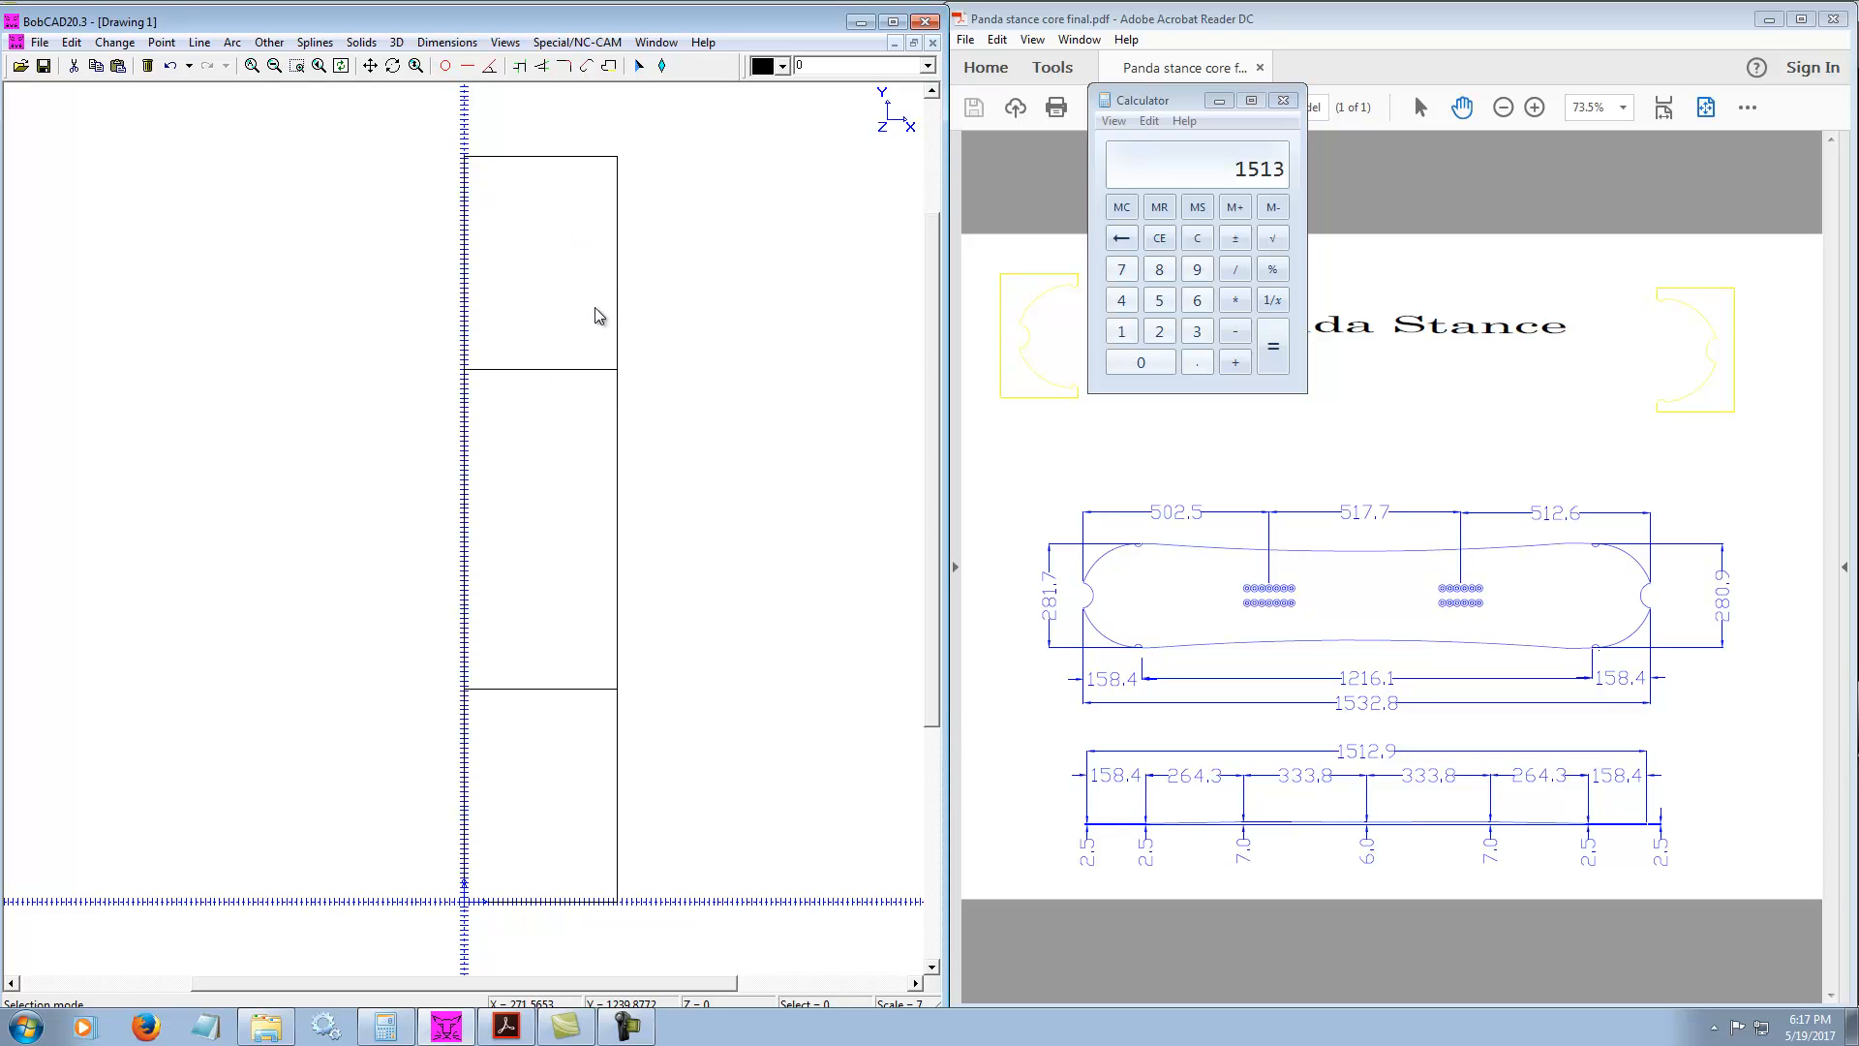
Select the surface, examine it from the right side and in isometric view, return to a fitted top view and deselect it
key(ctrl+a)
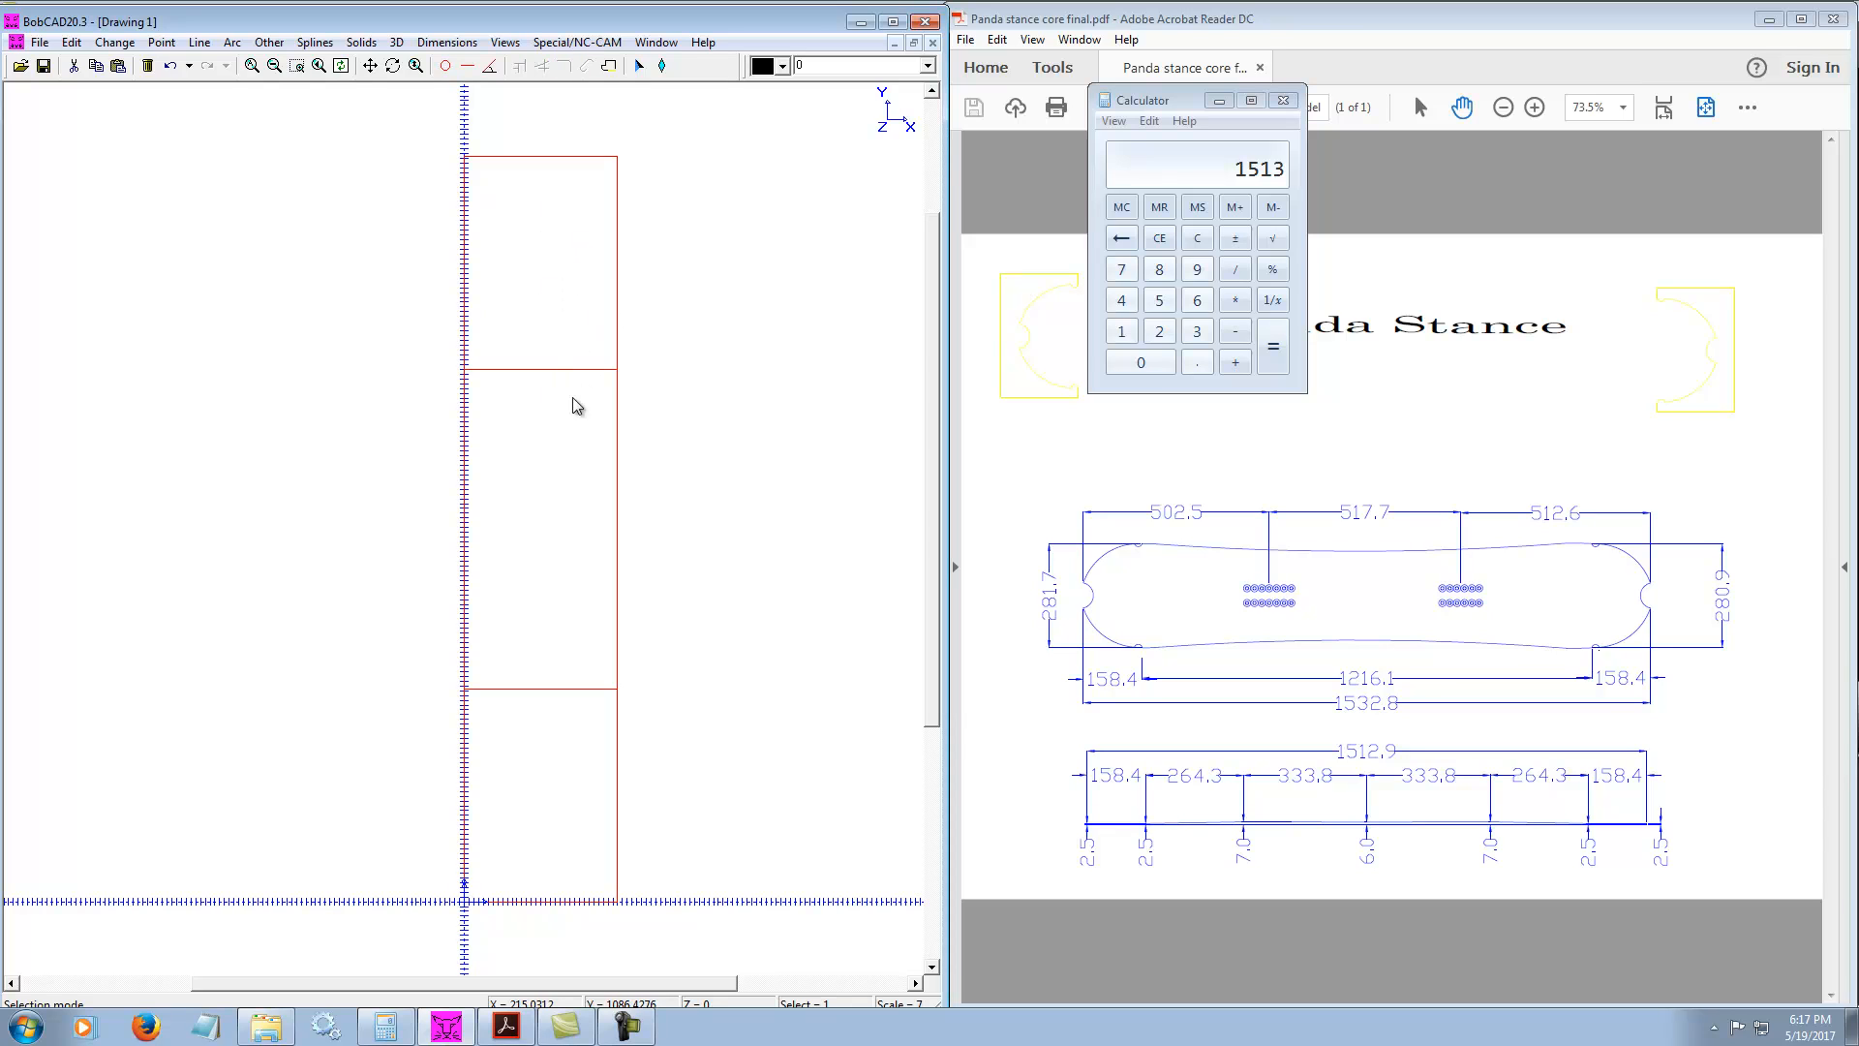
click(504, 42)
click(572, 264)
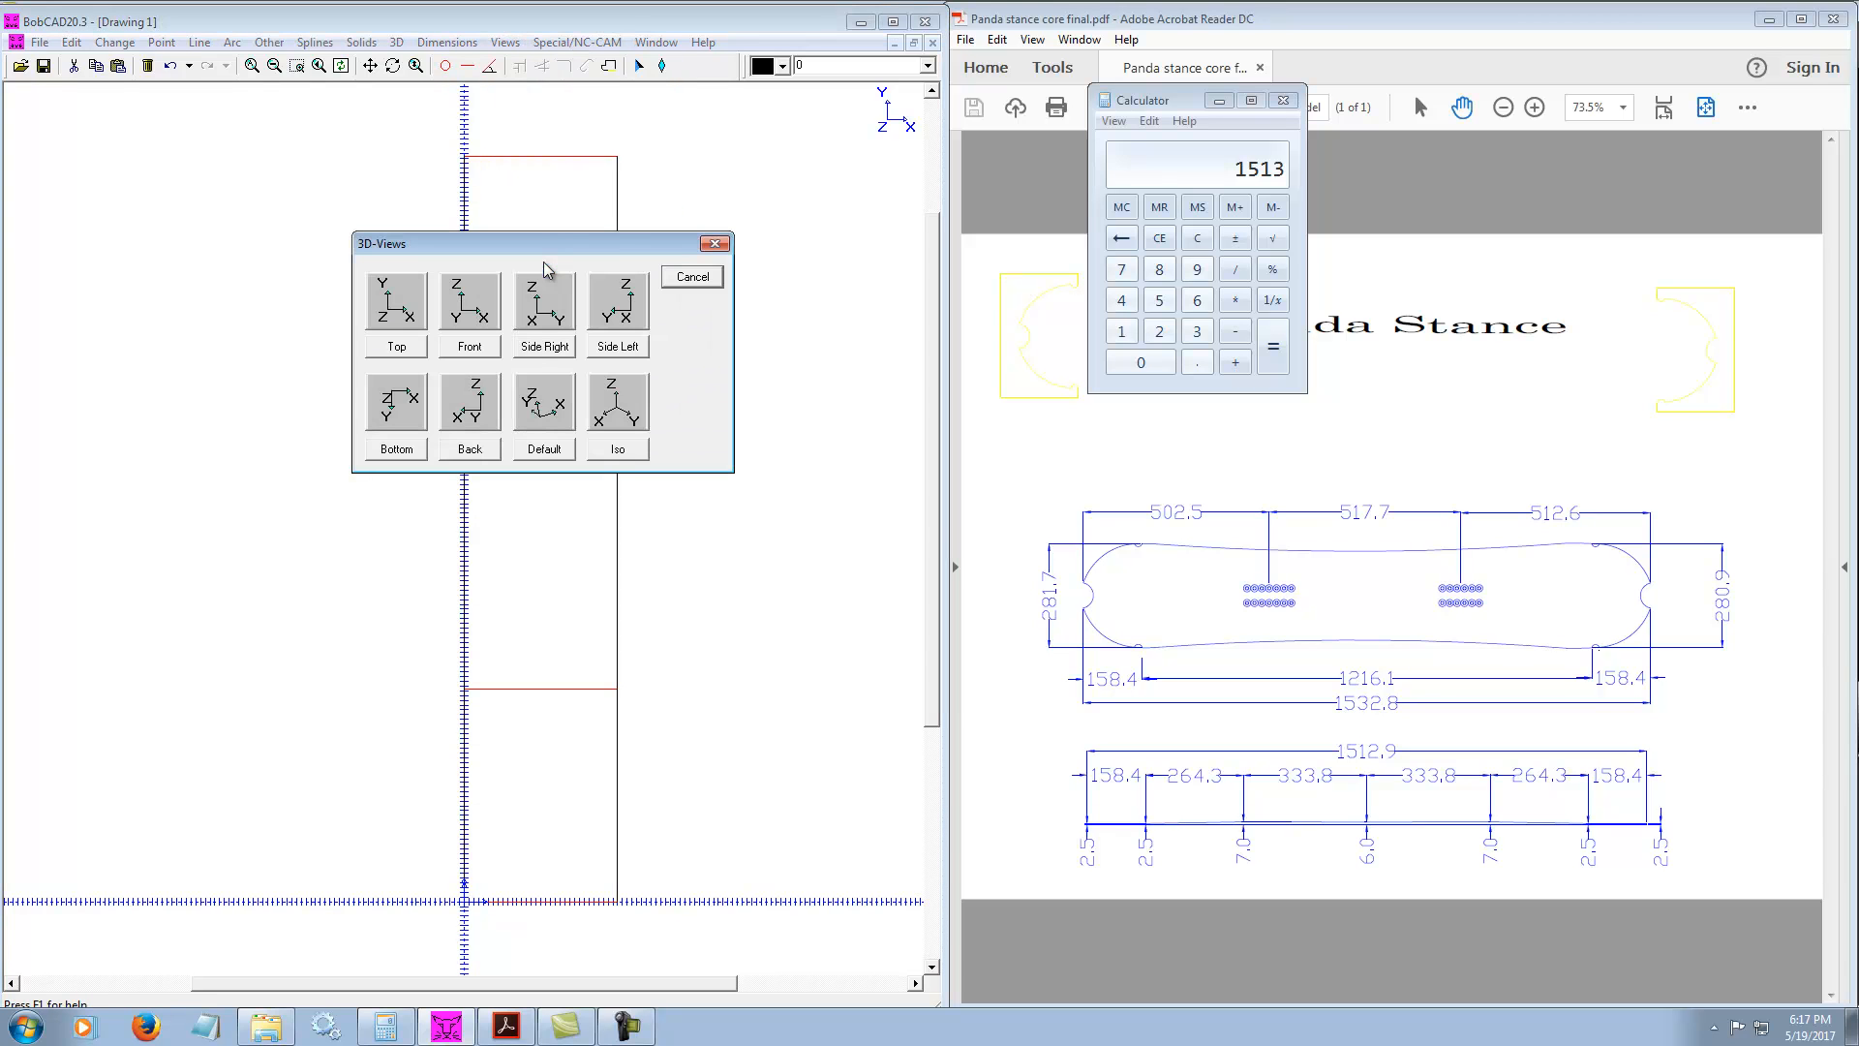
click(547, 349)
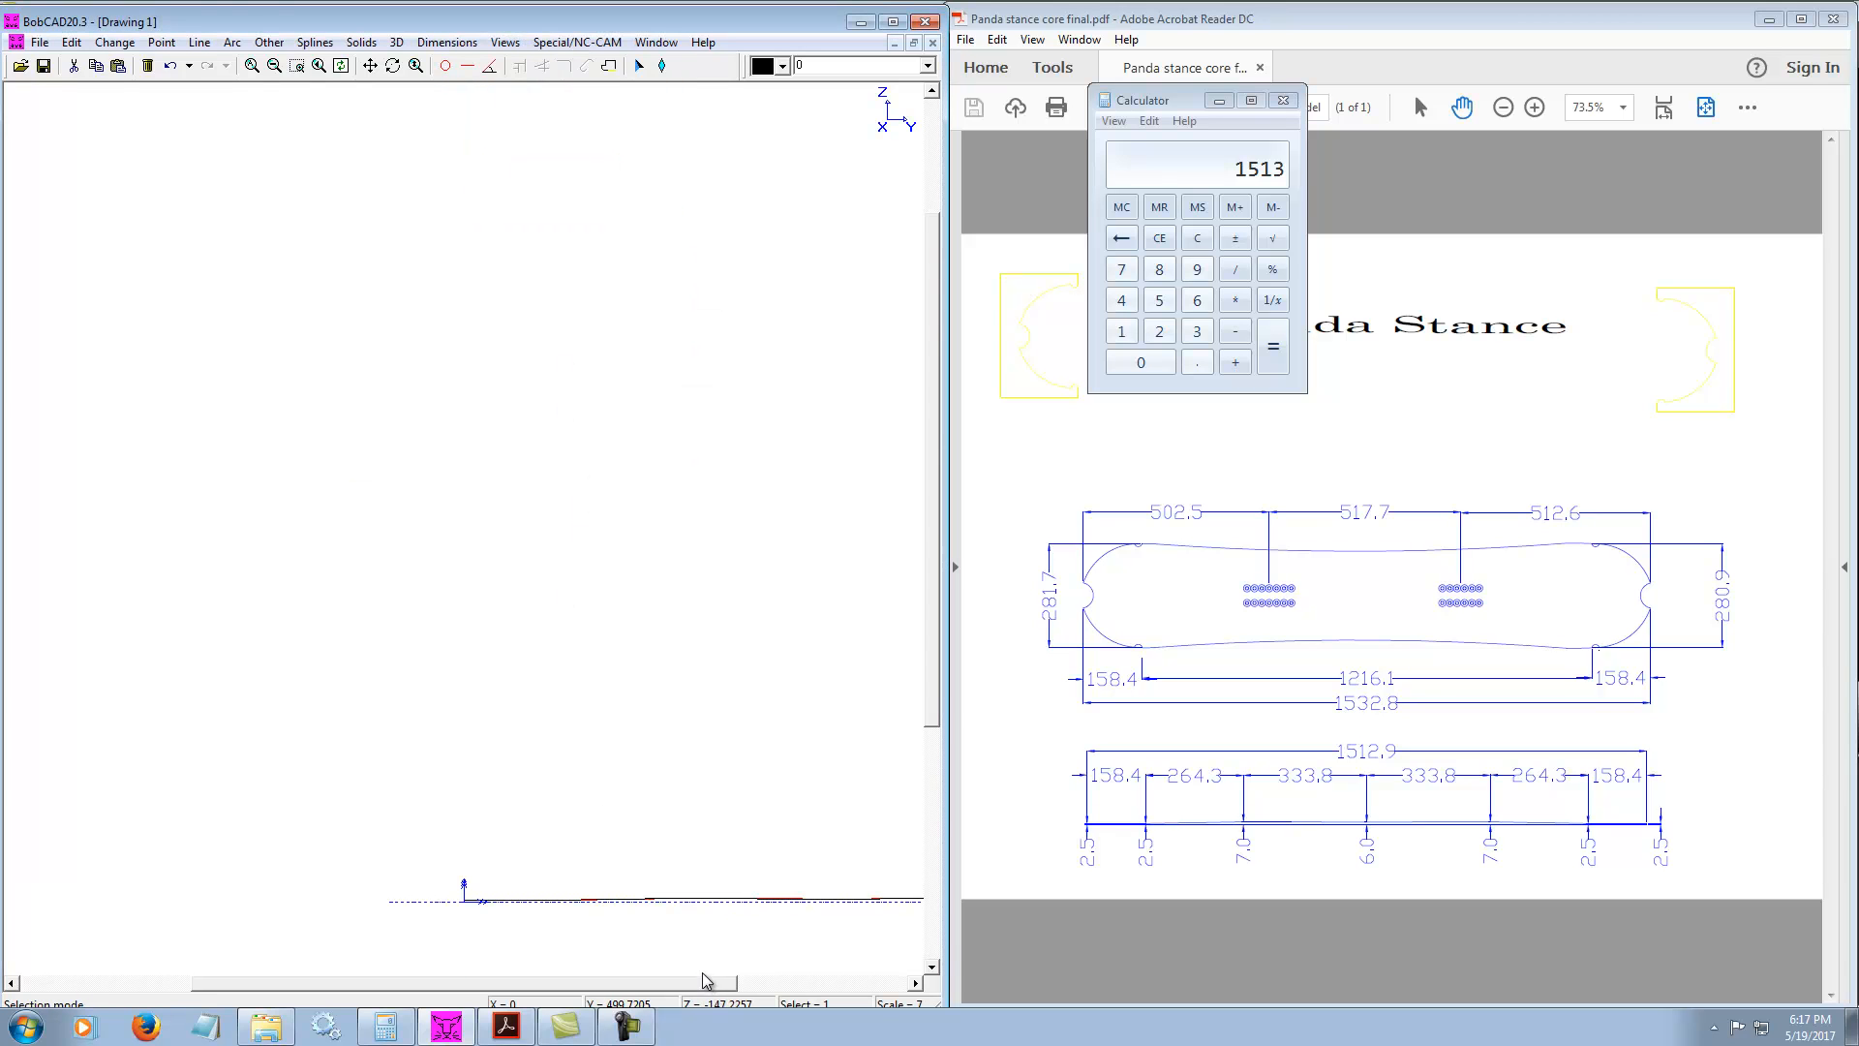
key(ctrl+f)
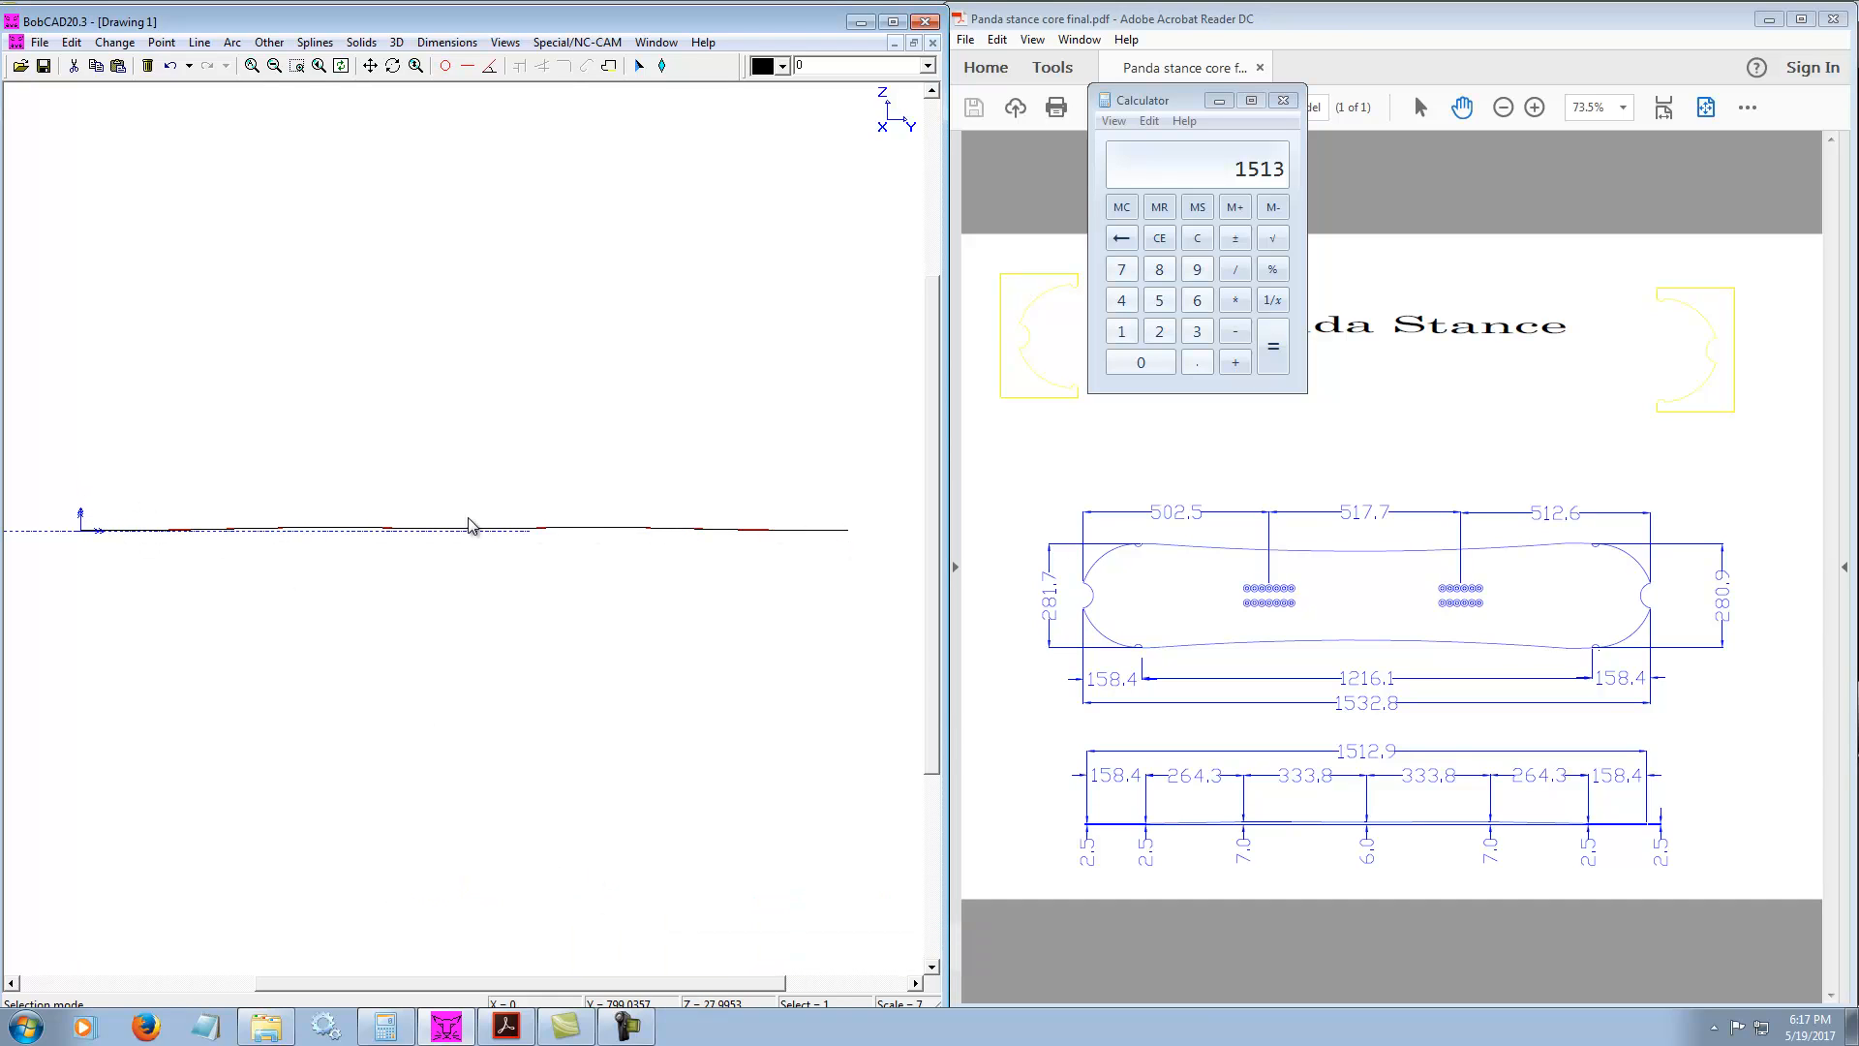
click(504, 42)
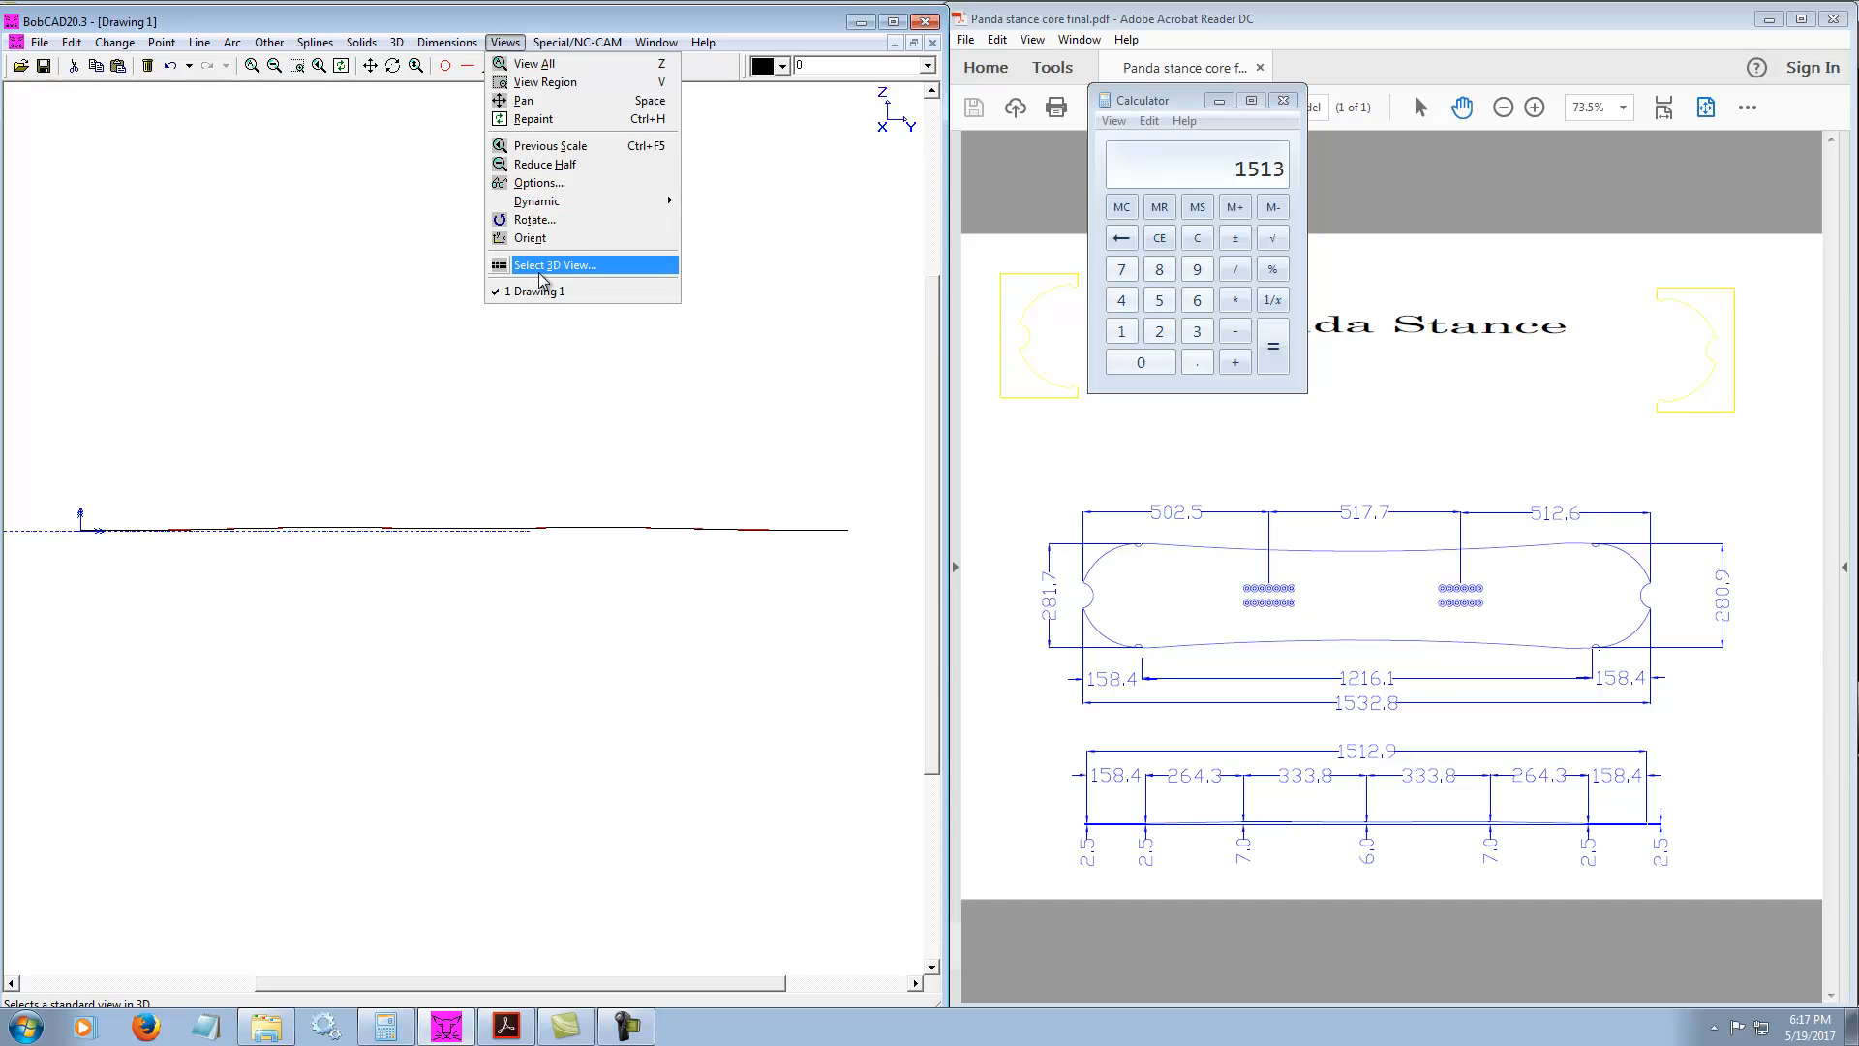
click(543, 278)
click(639, 457)
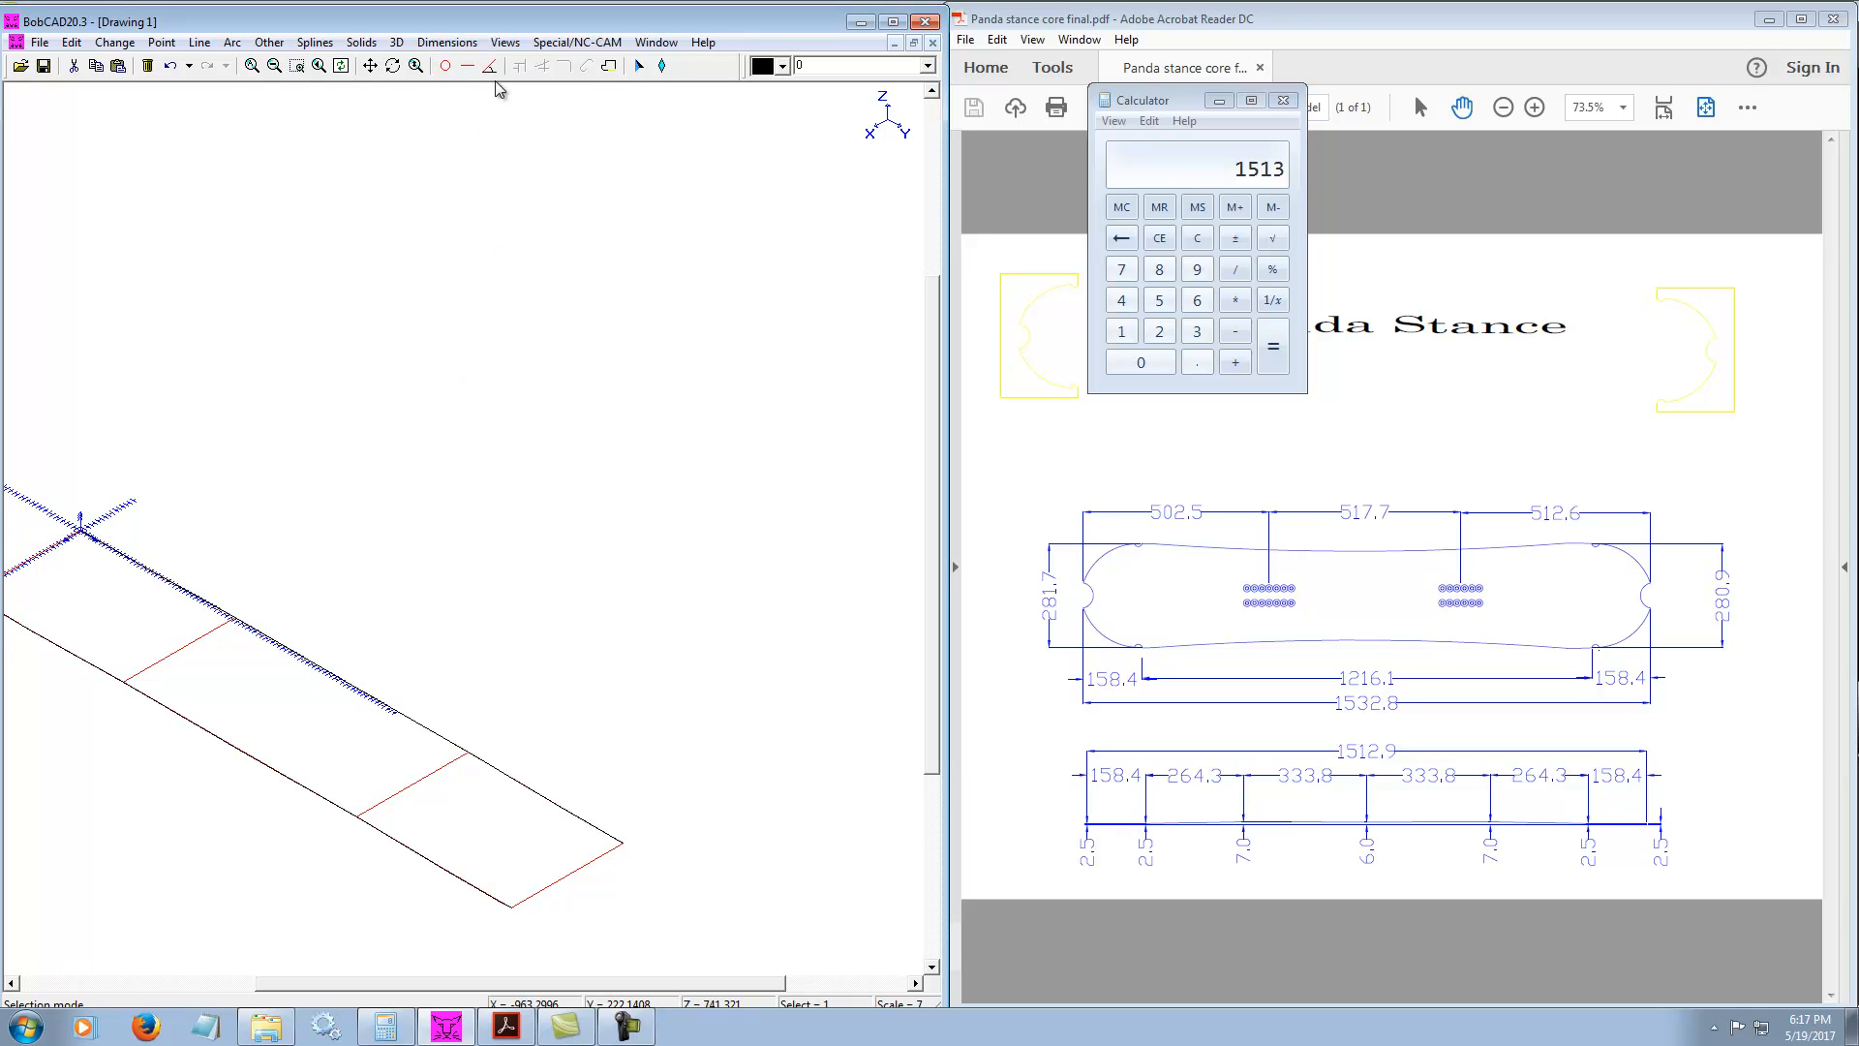
click(504, 42)
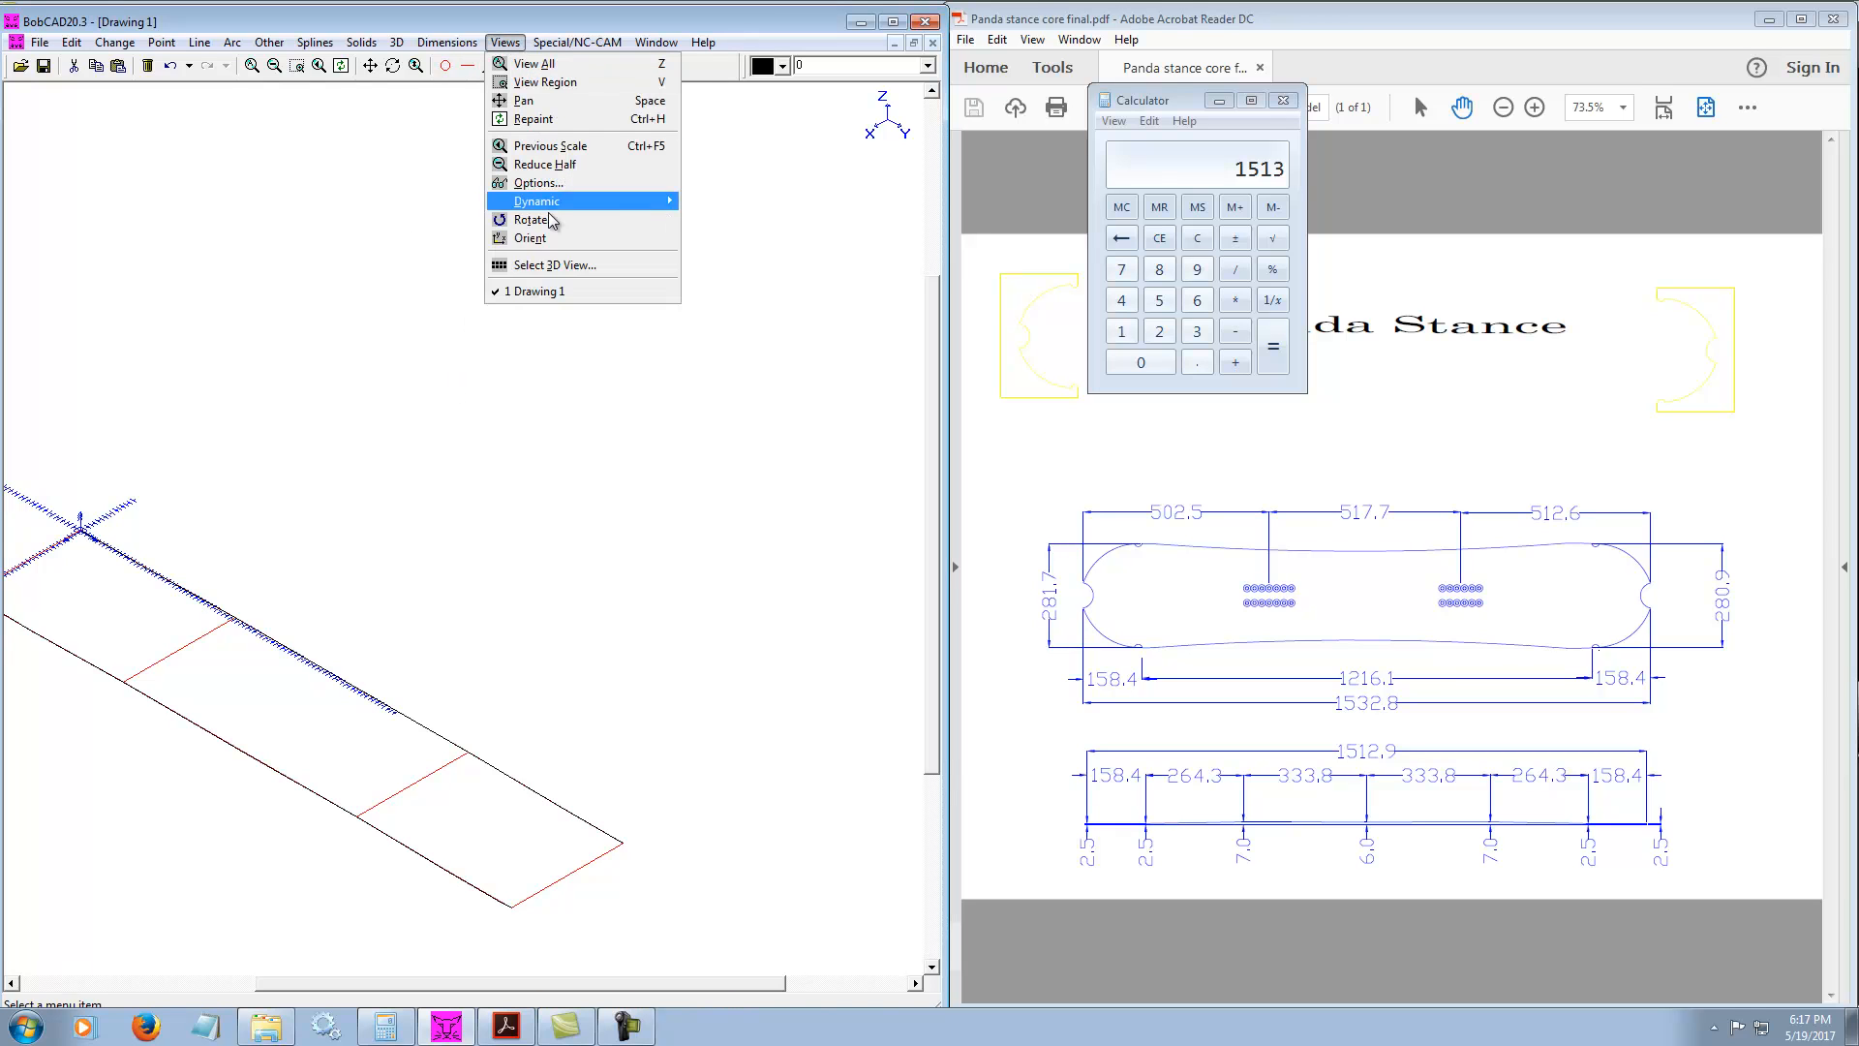
click(554, 266)
click(393, 348)
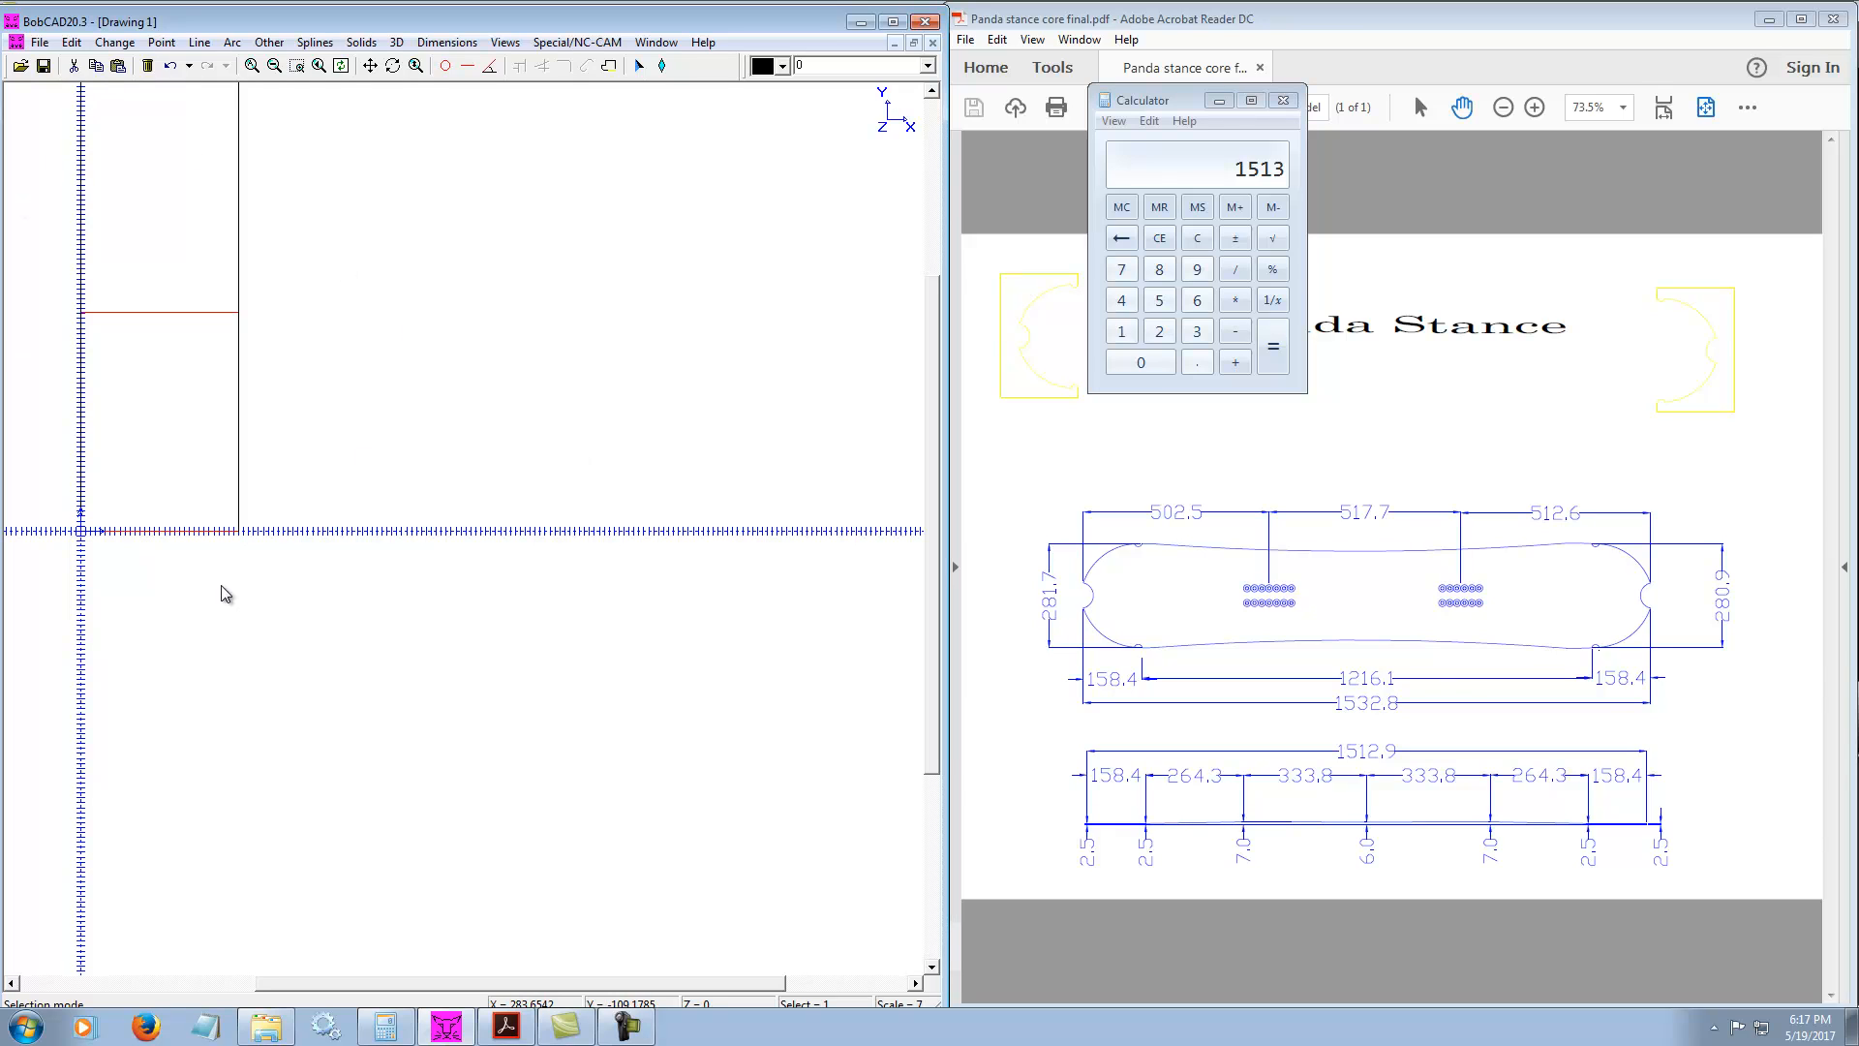
key(ctrl+f)
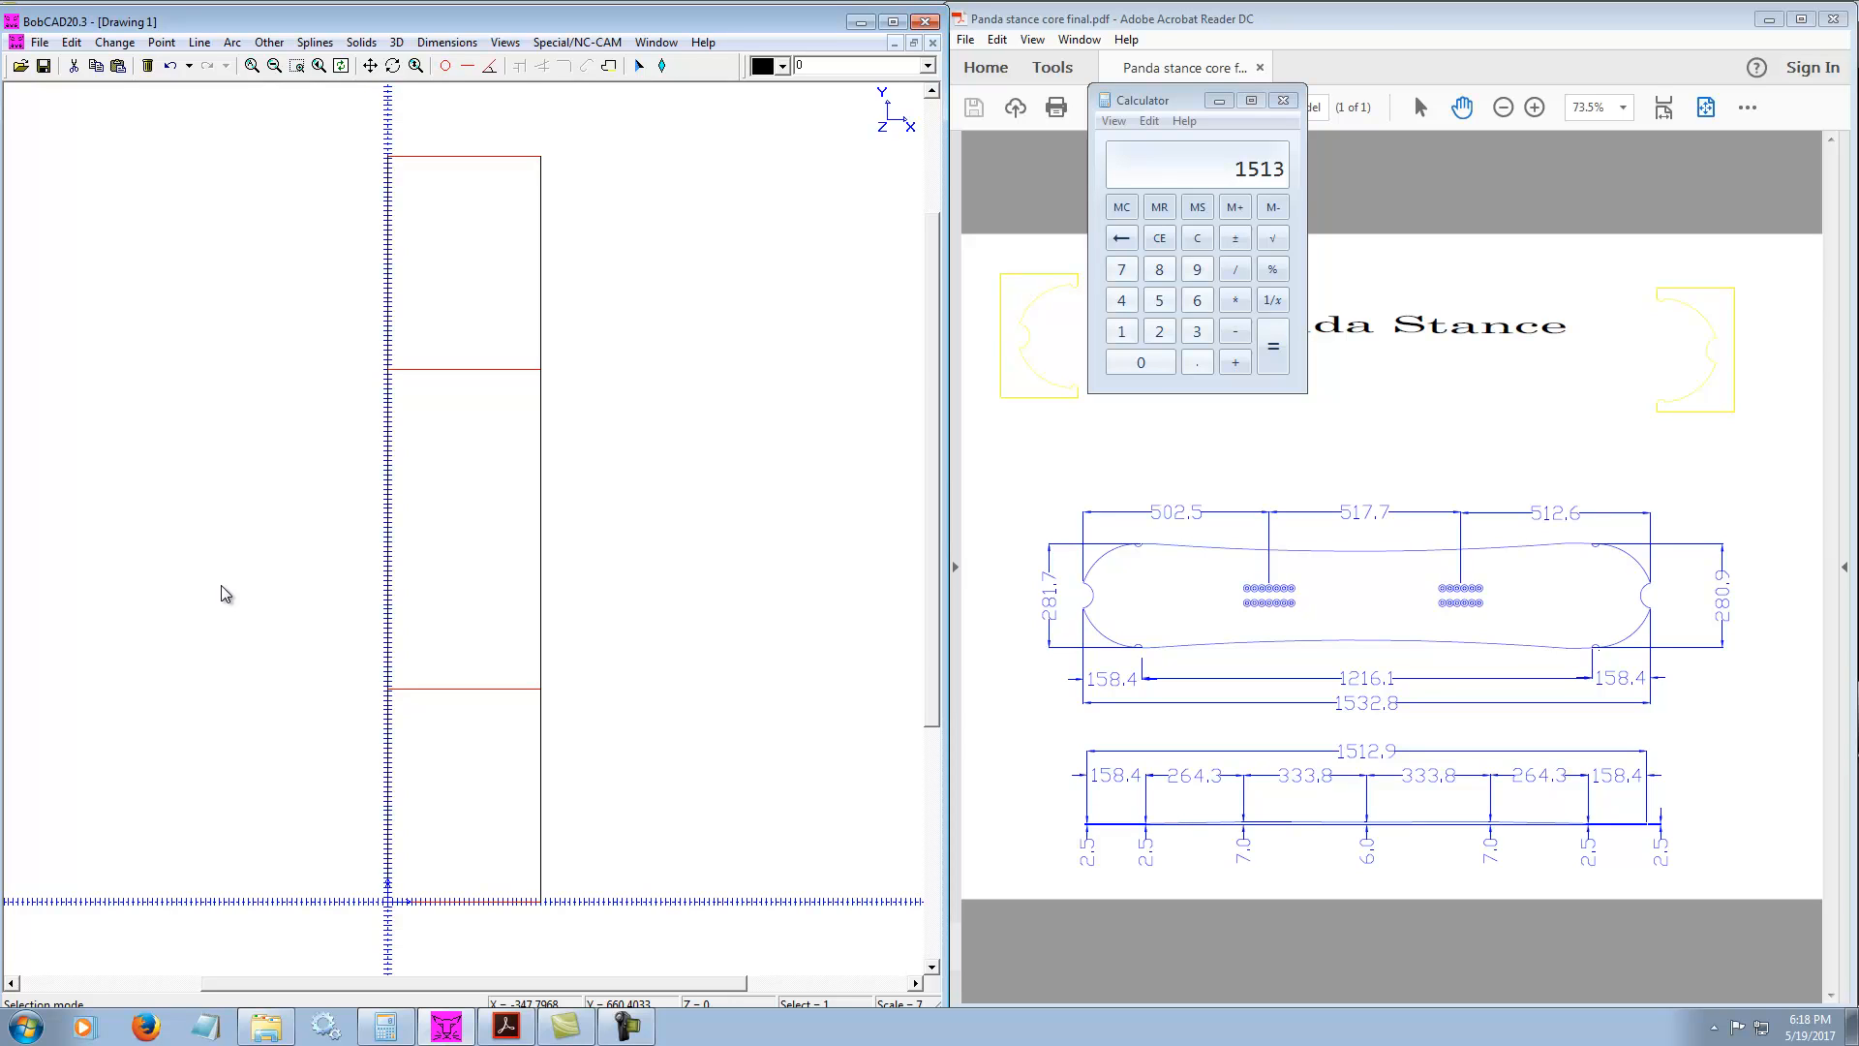
click(701, 430)
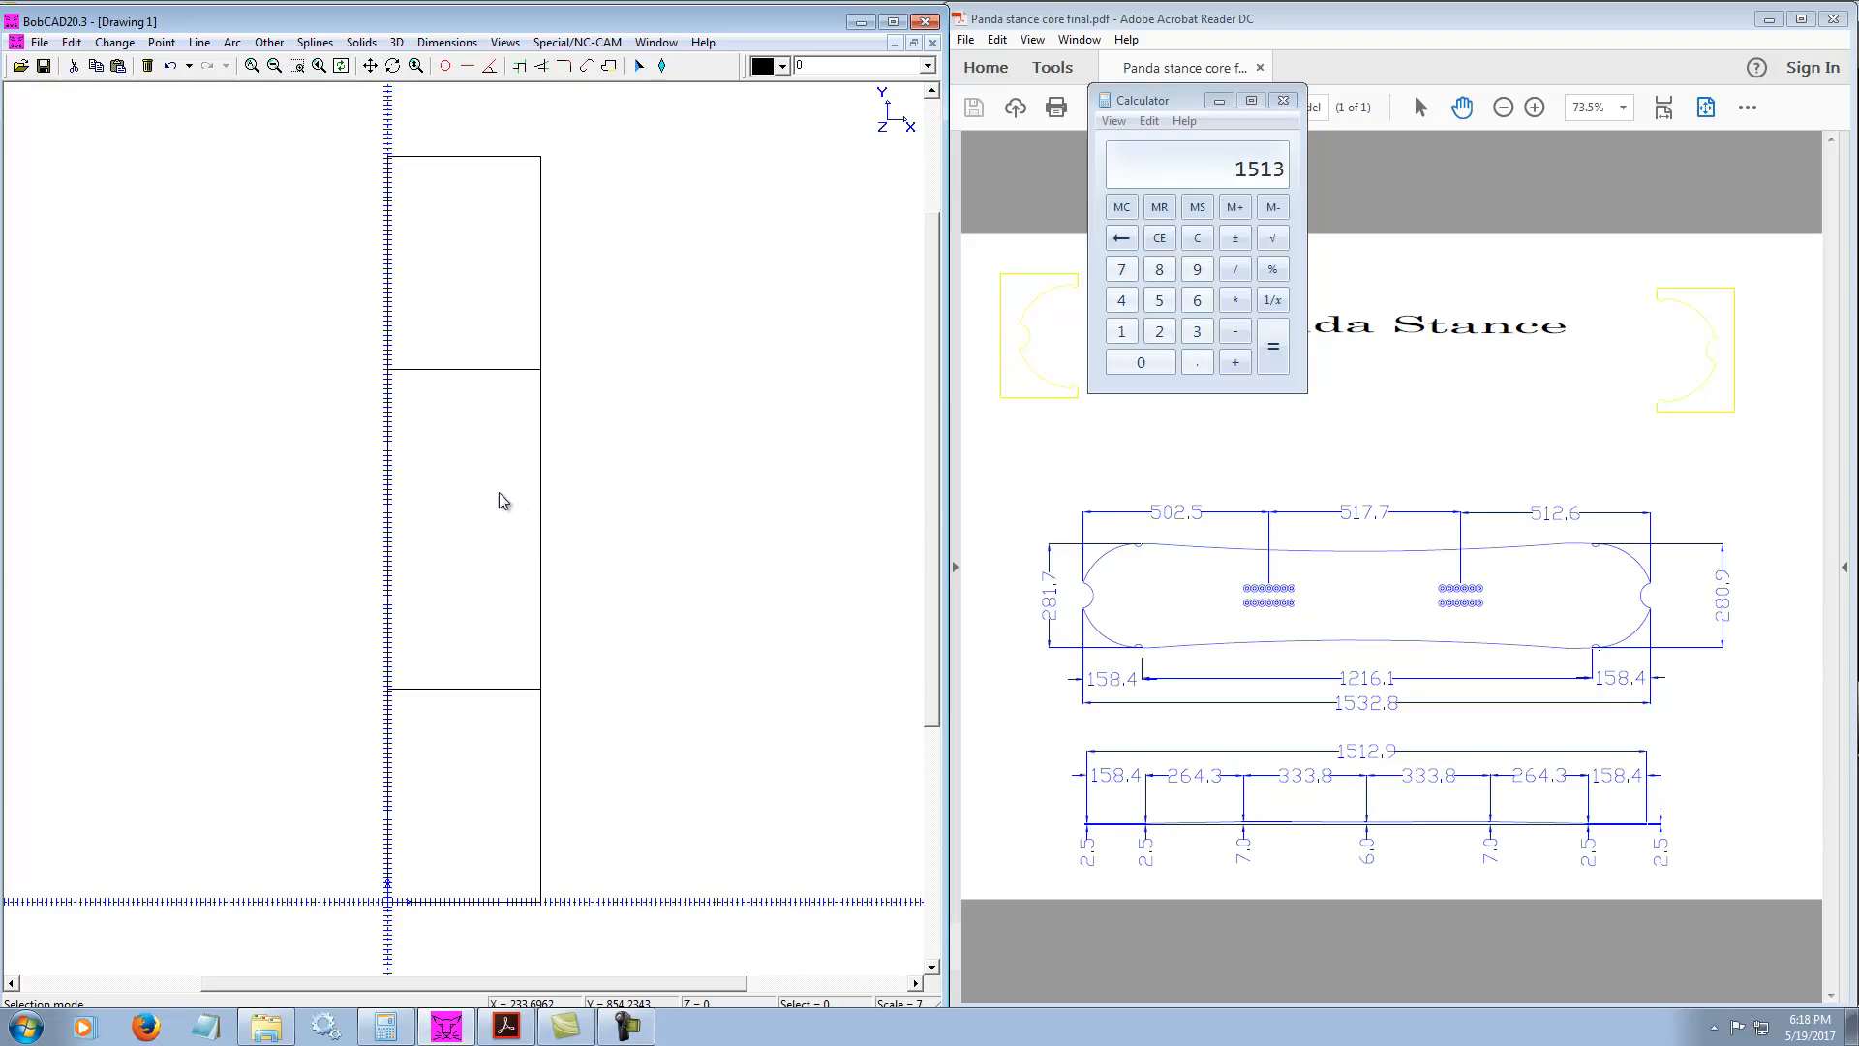
Save the drawing as "SP Twinpaw 157 core thickness" in the SP Twinpaw 157 folder
click(41, 44)
click(63, 173)
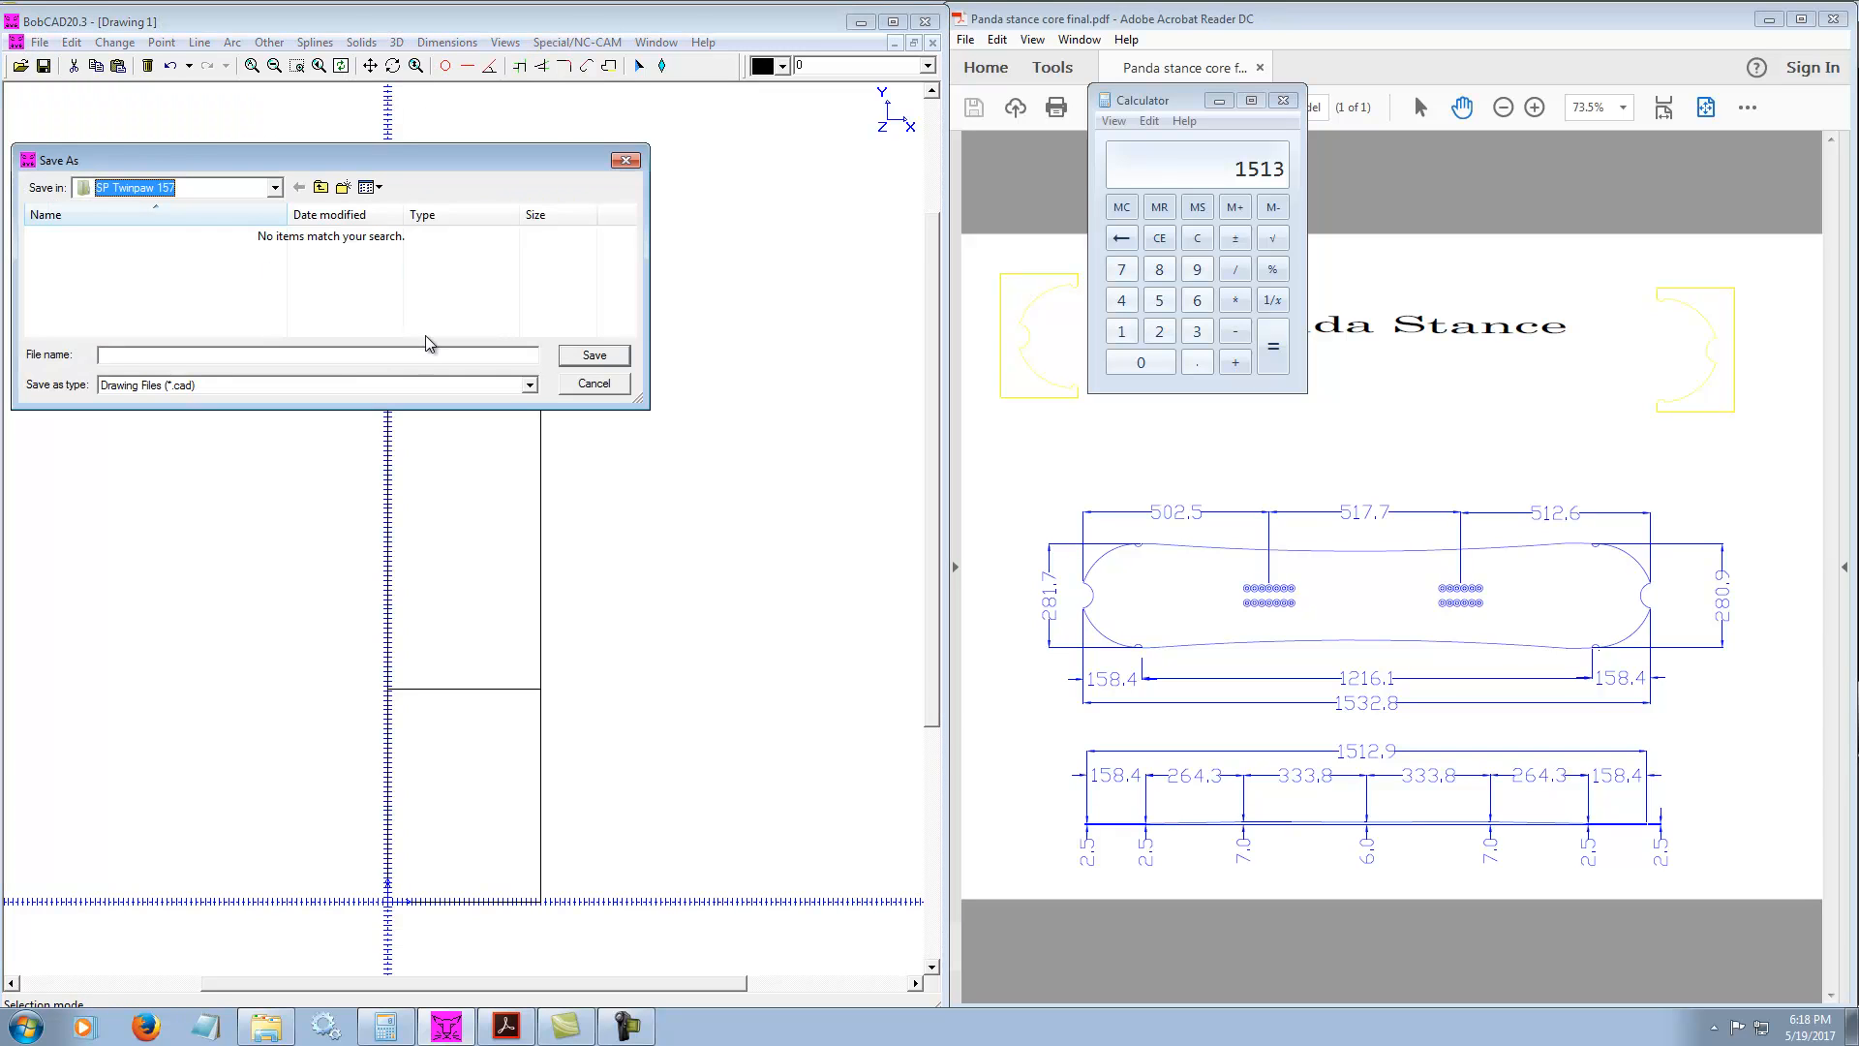
click(196, 355)
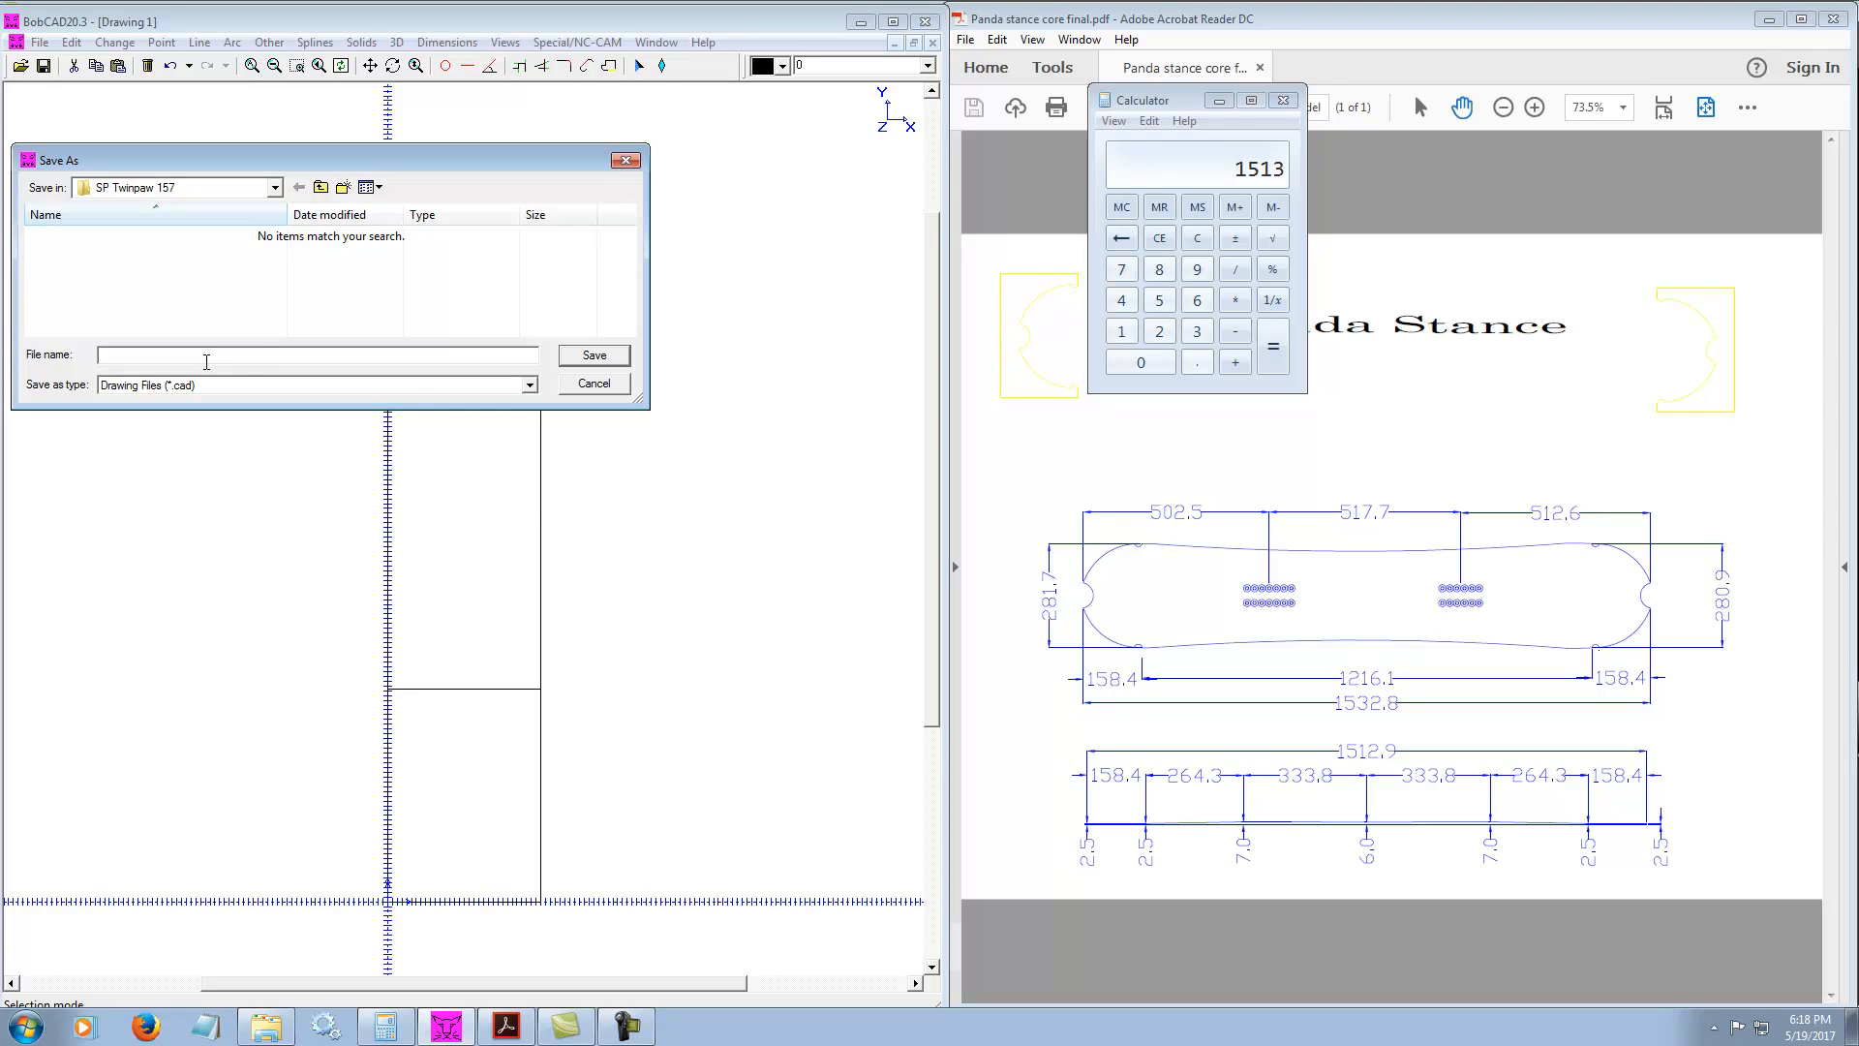
text(SP Twin)
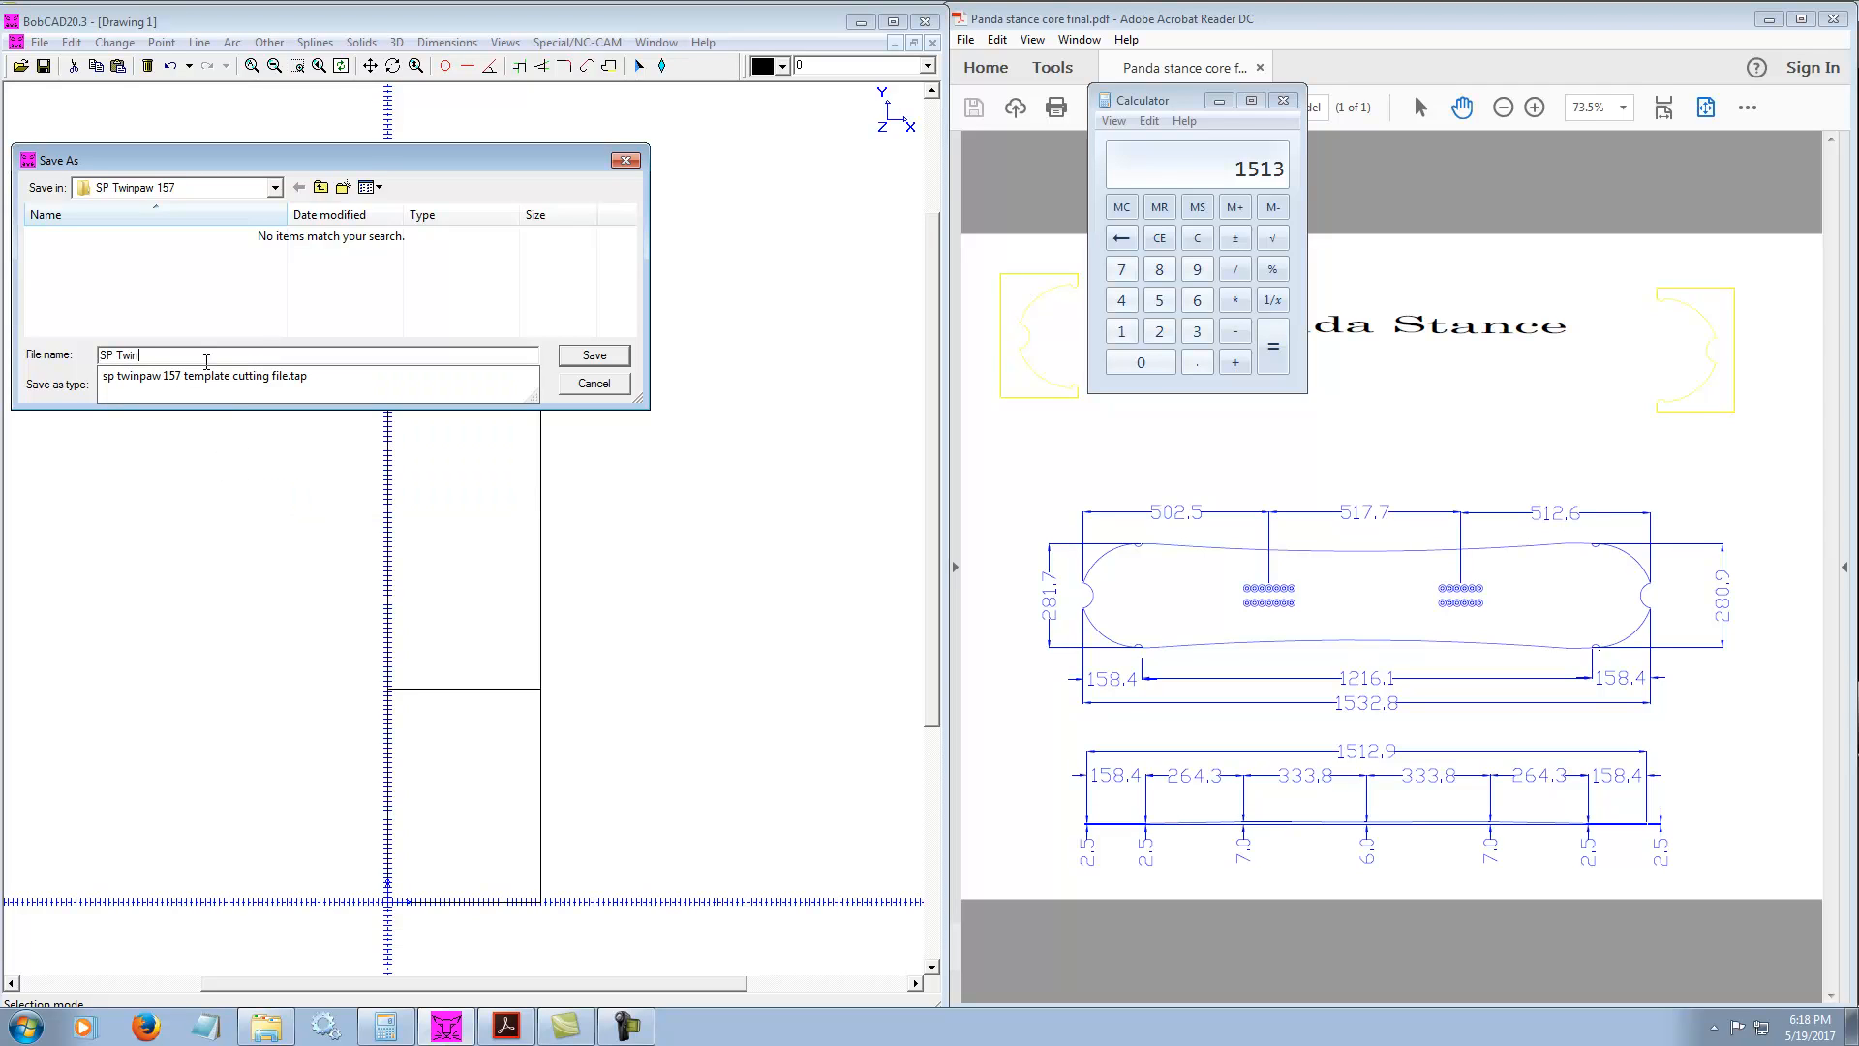
text(paw 157 c)
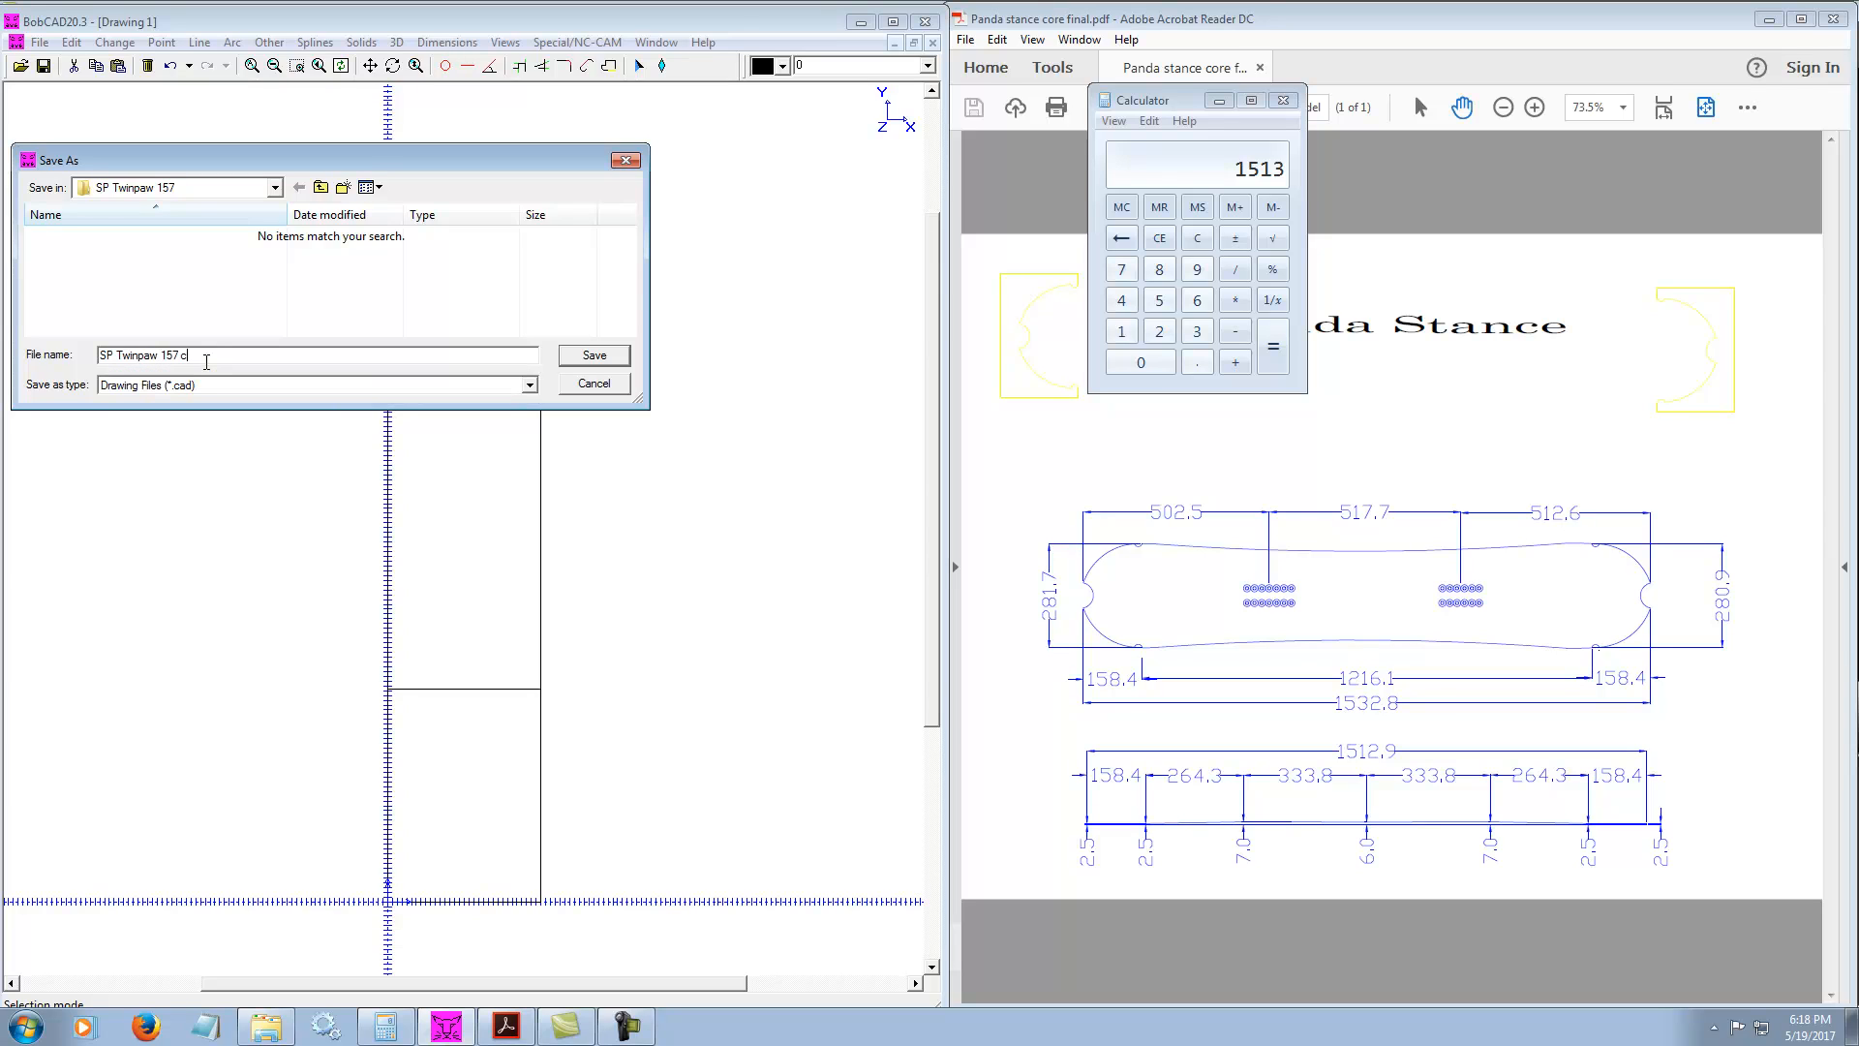
text(ore thickness)
click(594, 356)
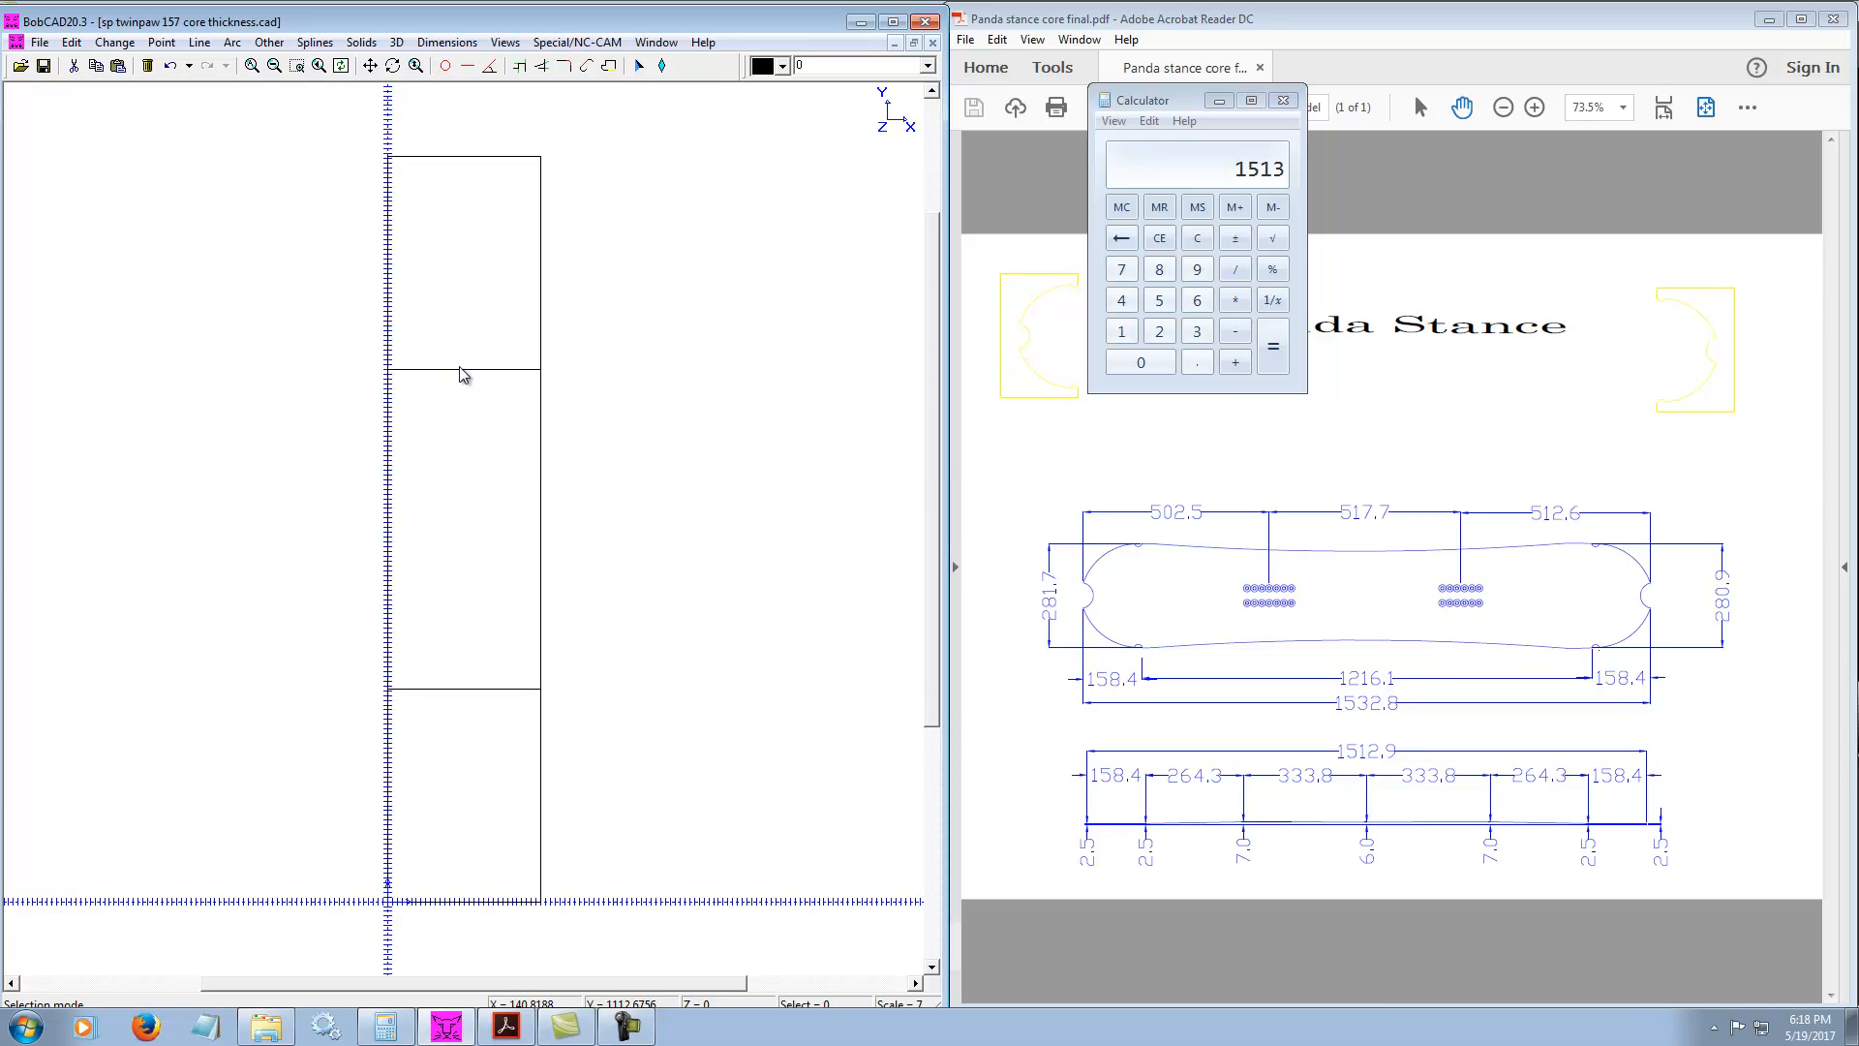
Insert an NC data object into the drawing with the Mach3 machine setup and an NC width of 30 percent
click(579, 42)
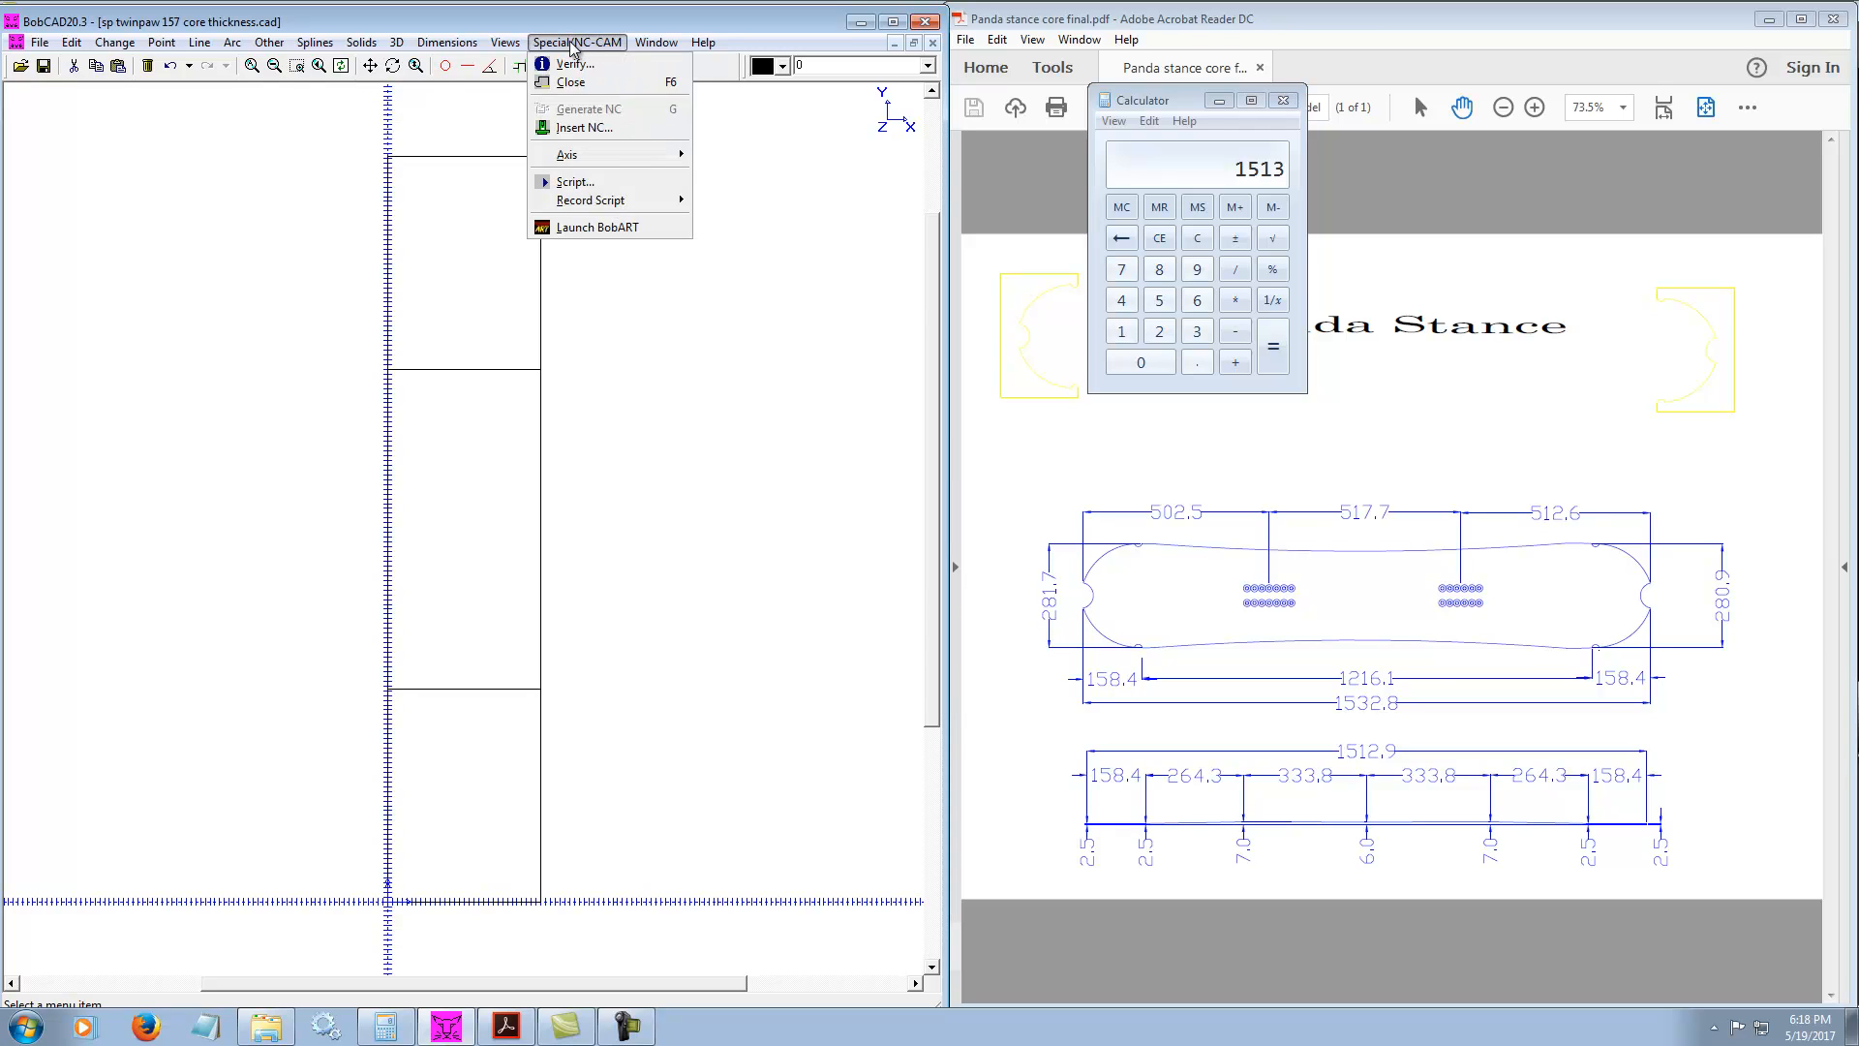
click(586, 127)
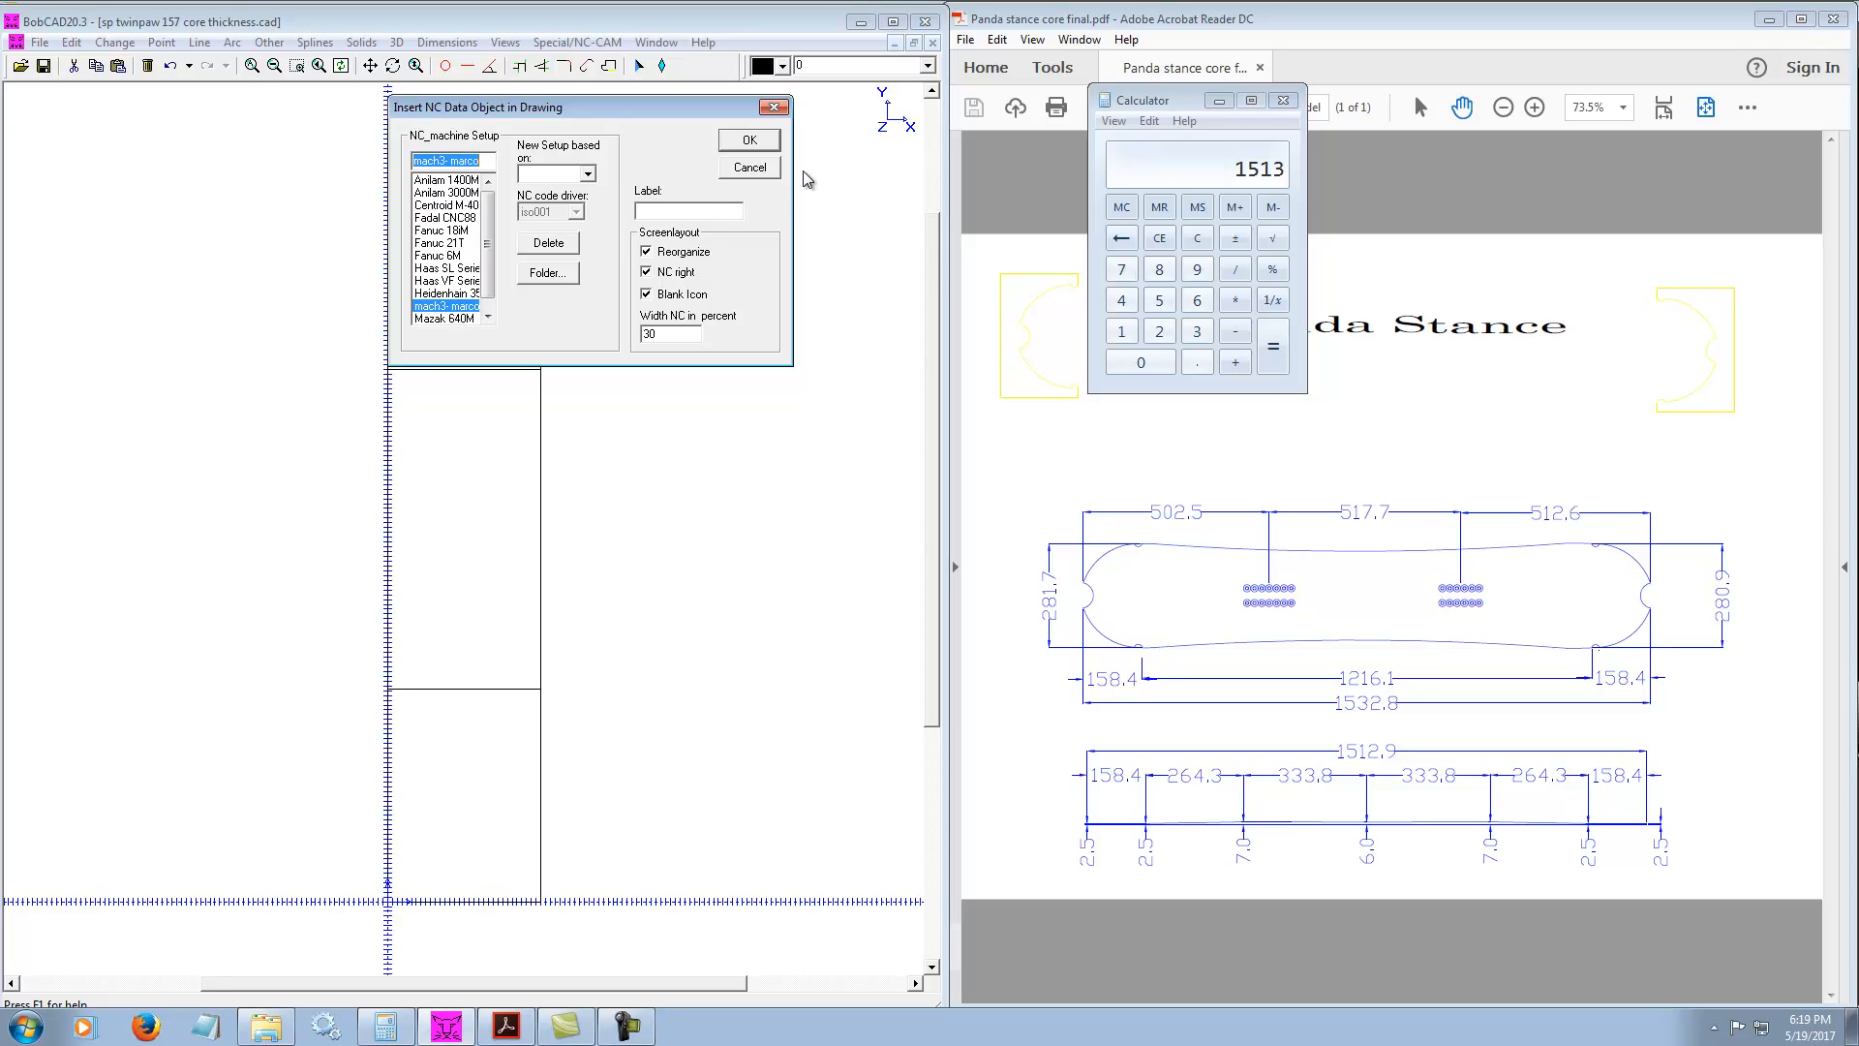
click(754, 146)
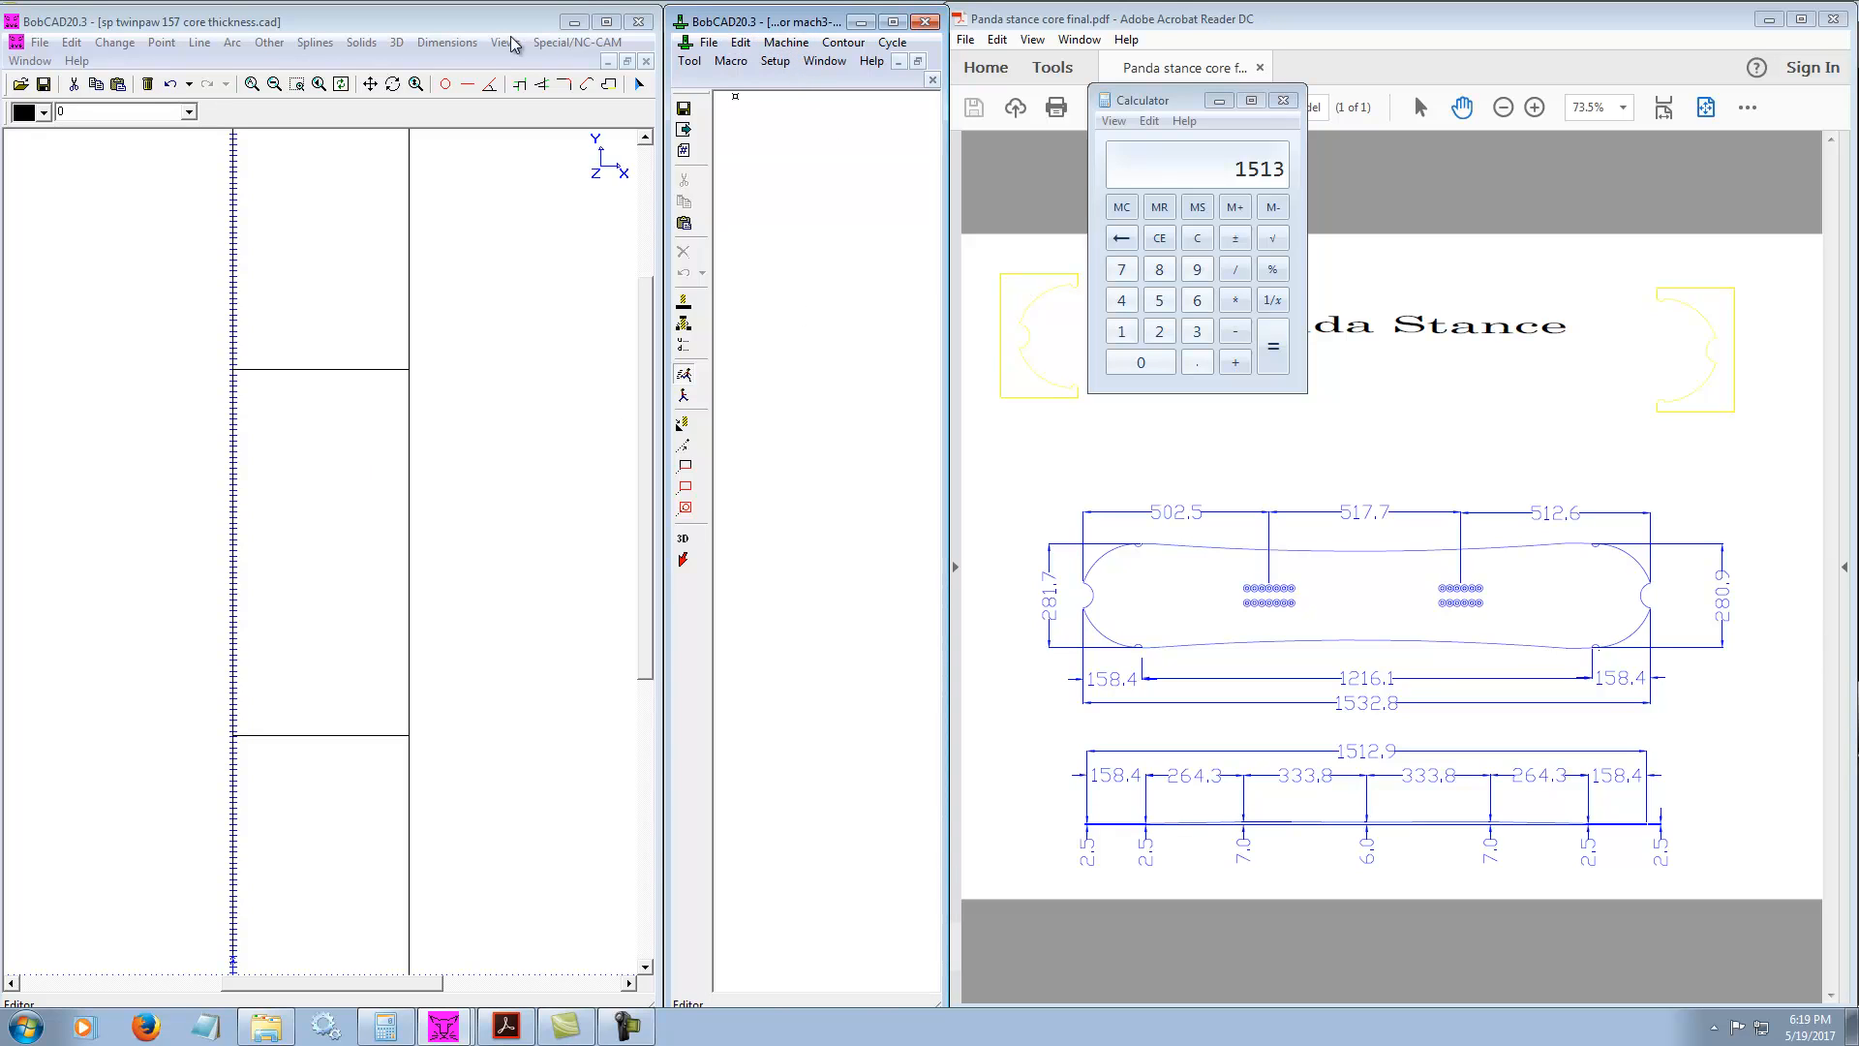
Check whether Generate Tool Path is available for solids with the surface selected and with nothing selected
click(360, 43)
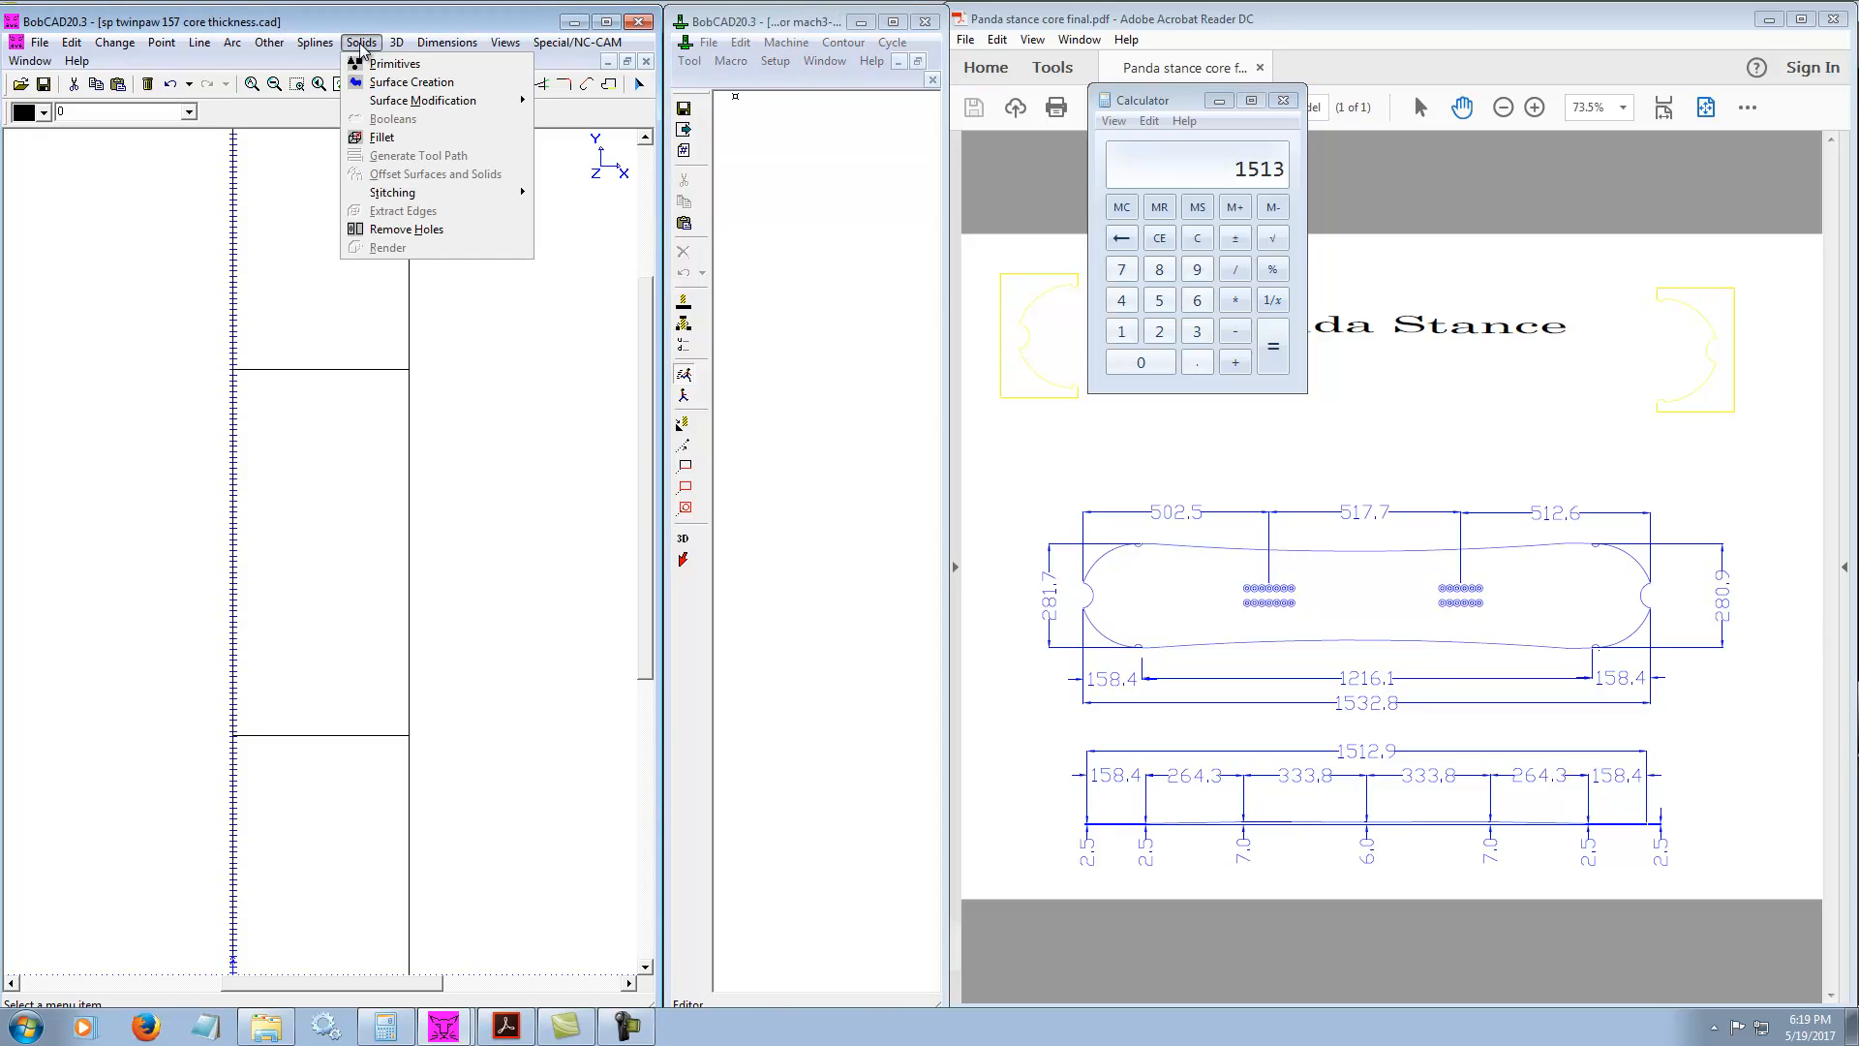
click(637, 484)
click(339, 376)
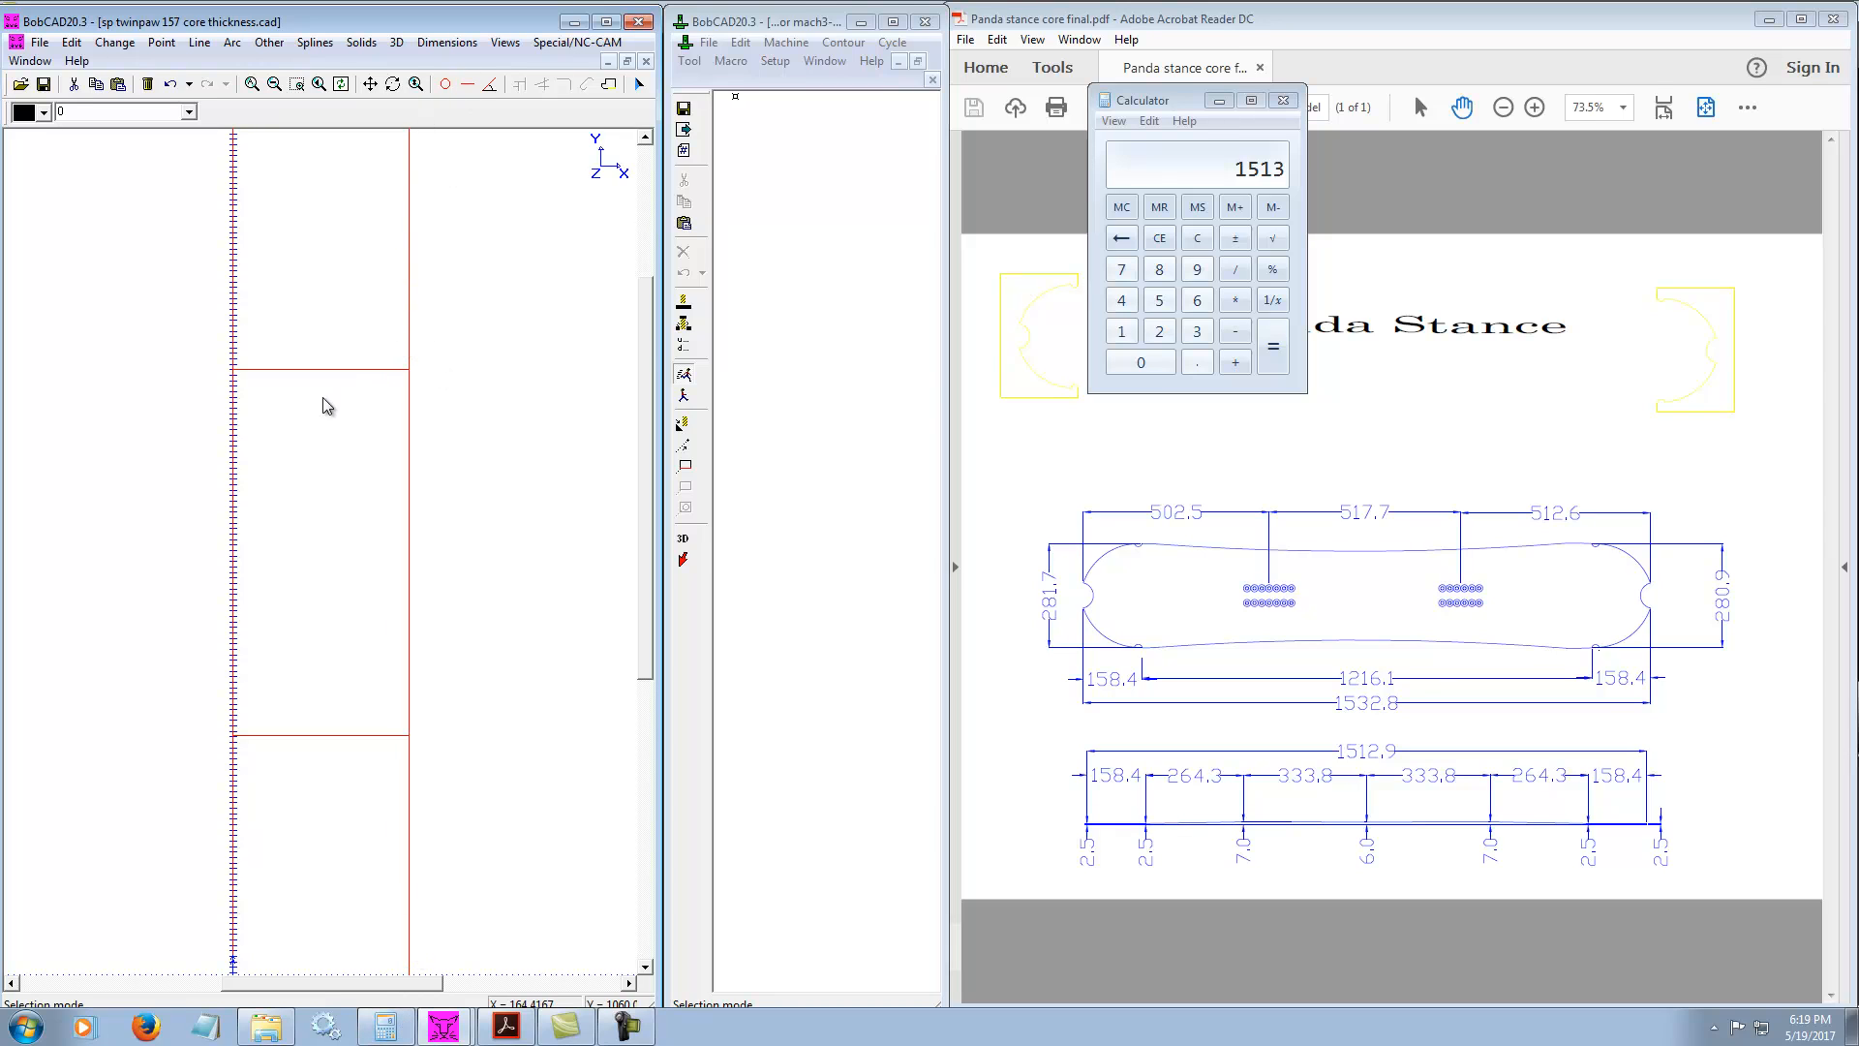
click(498, 420)
click(404, 303)
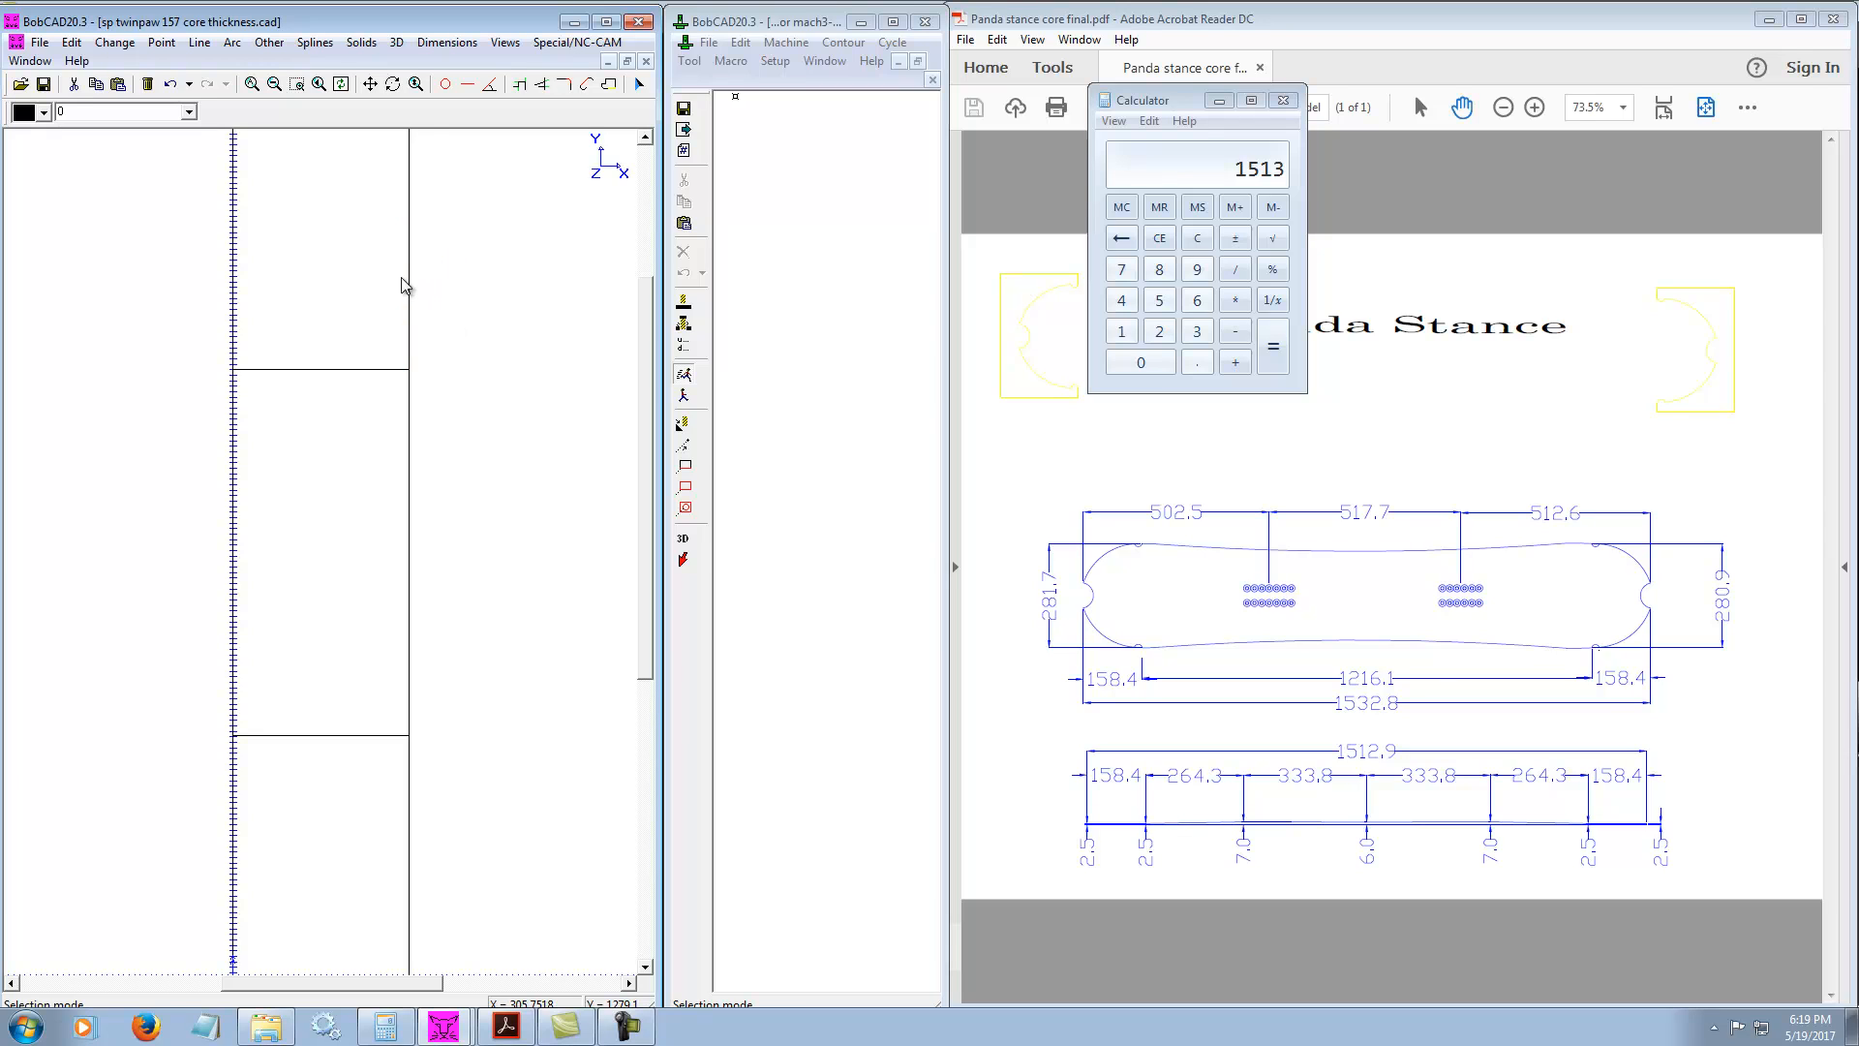
click(408, 283)
click(460, 268)
key(ctrl+a)
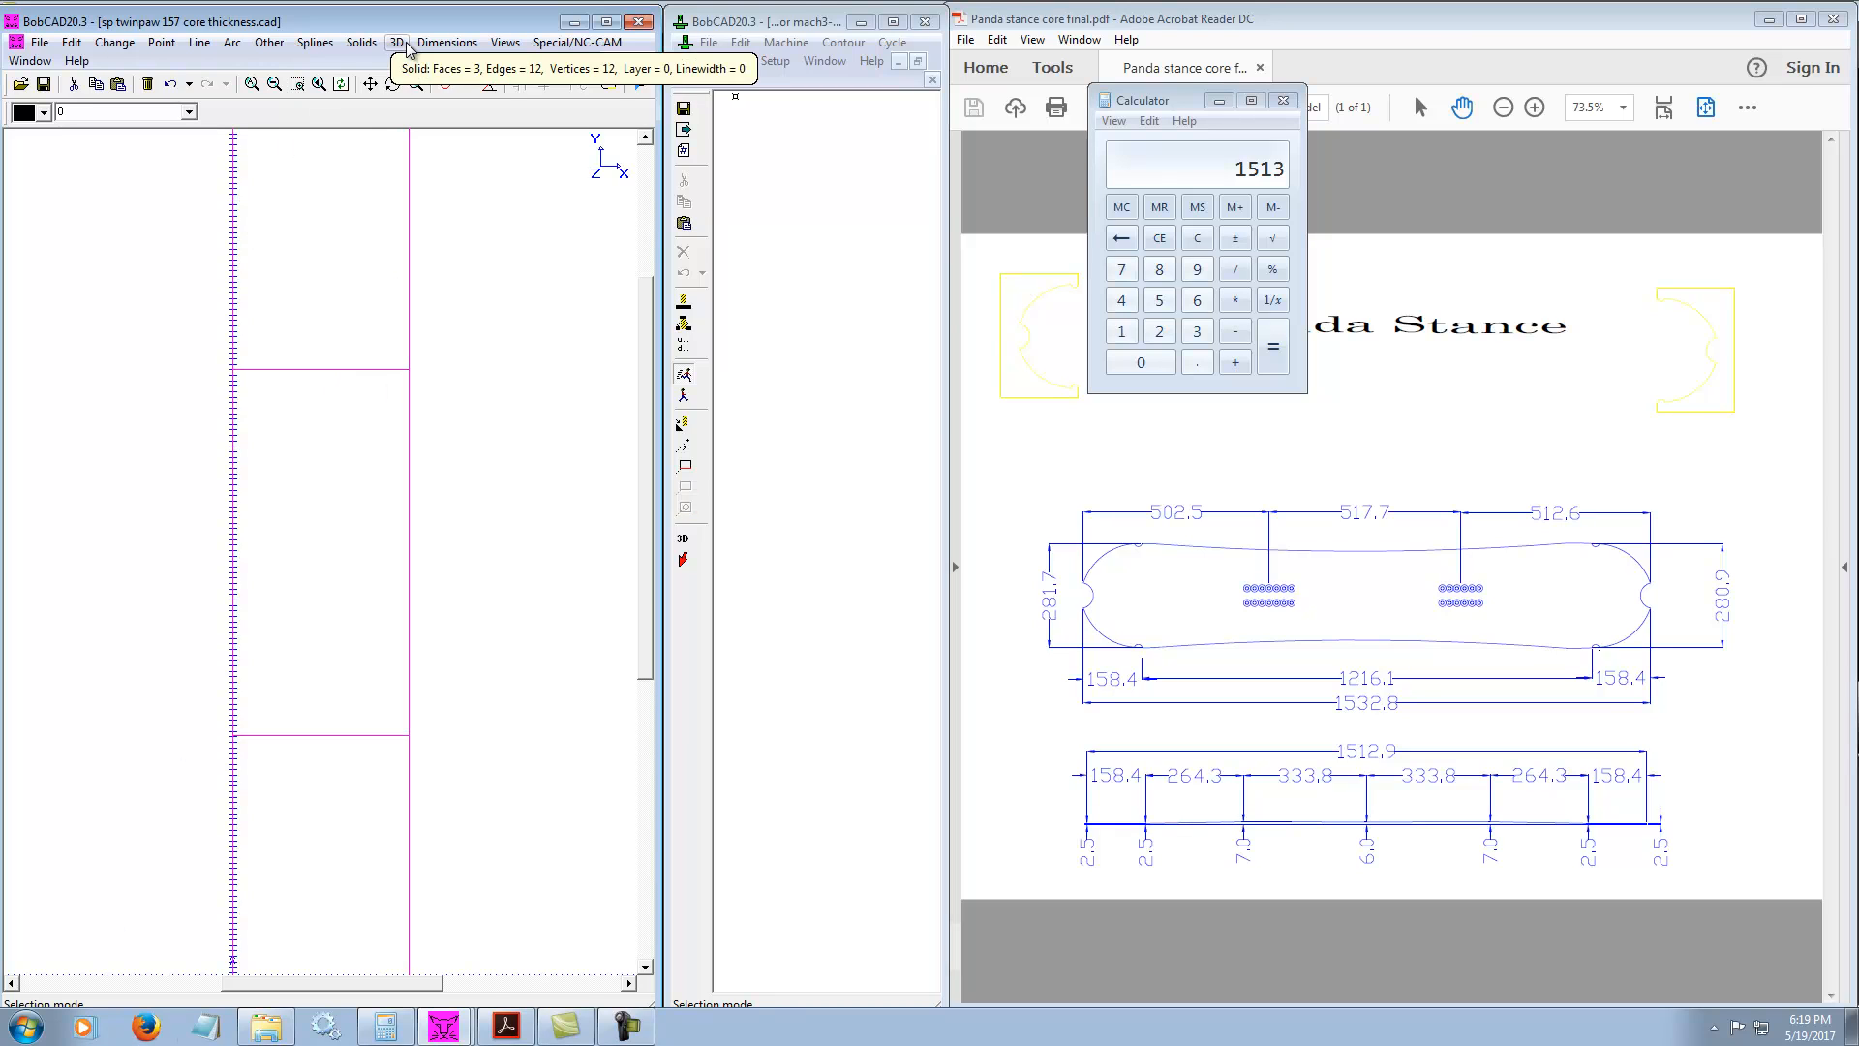
click(361, 43)
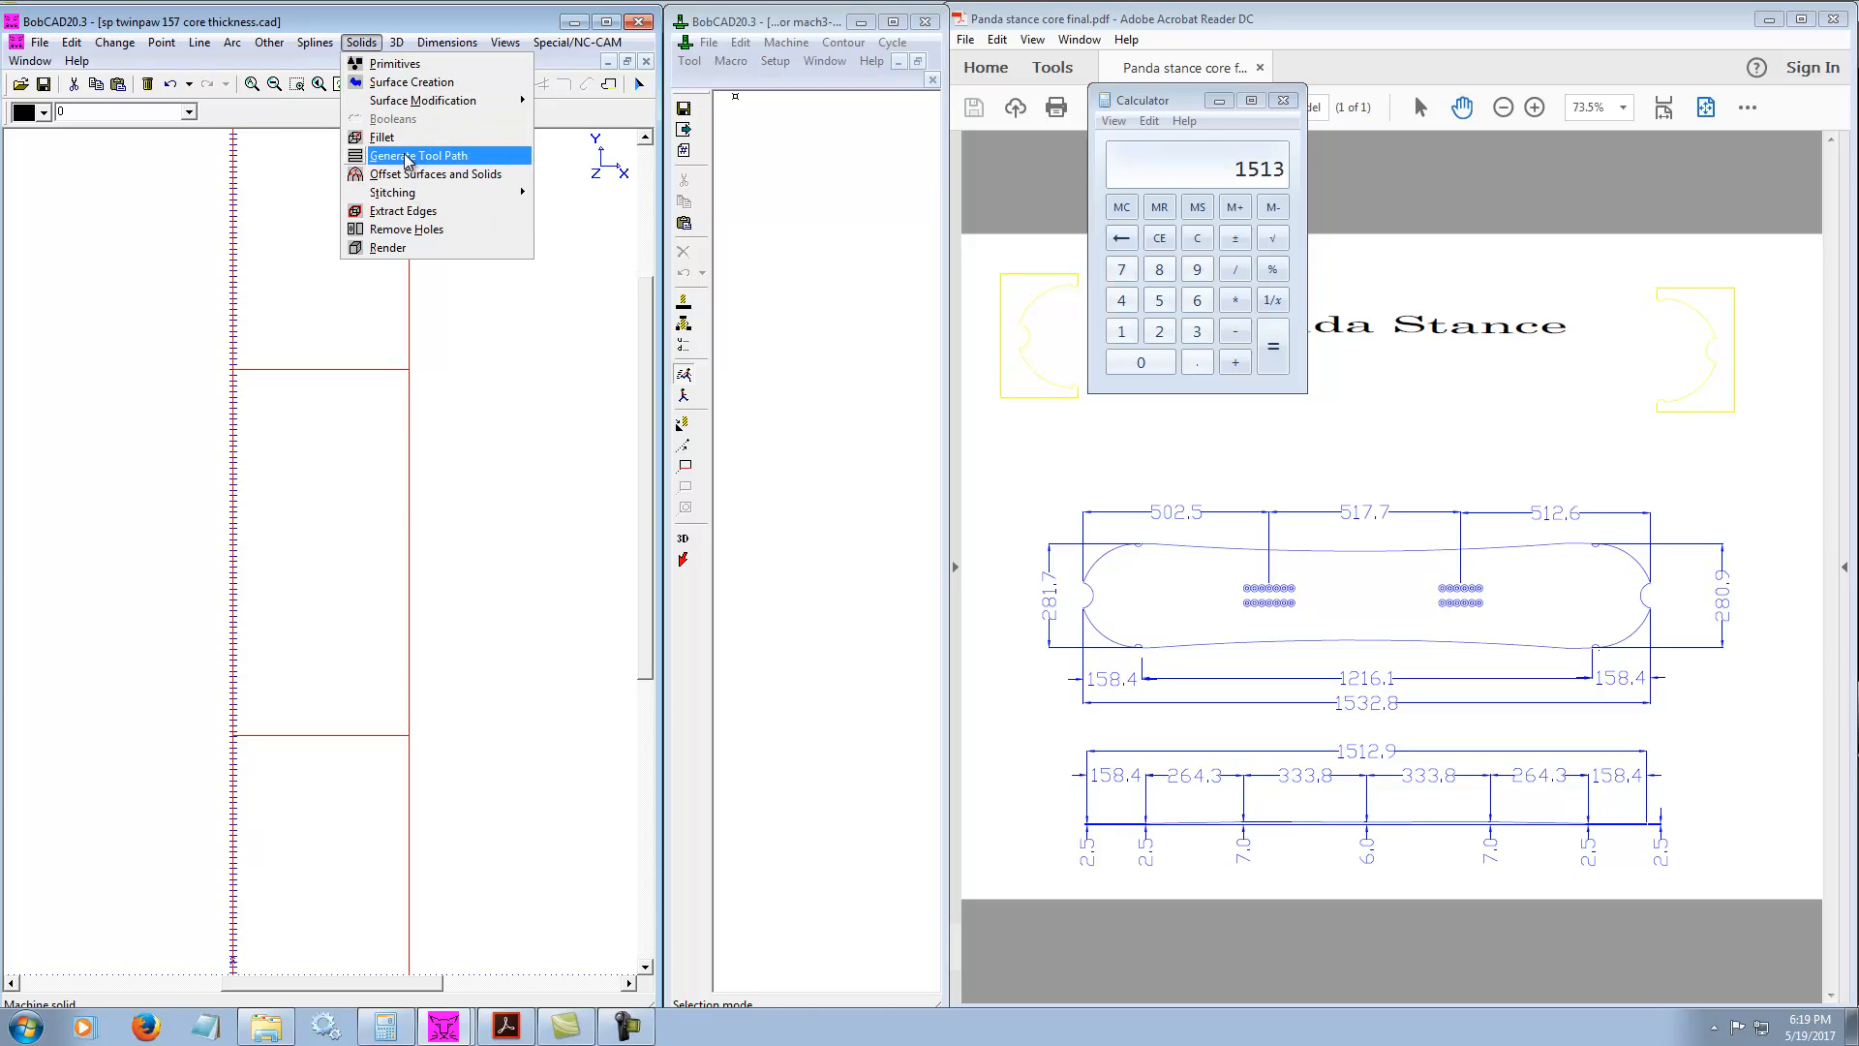
click(512, 369)
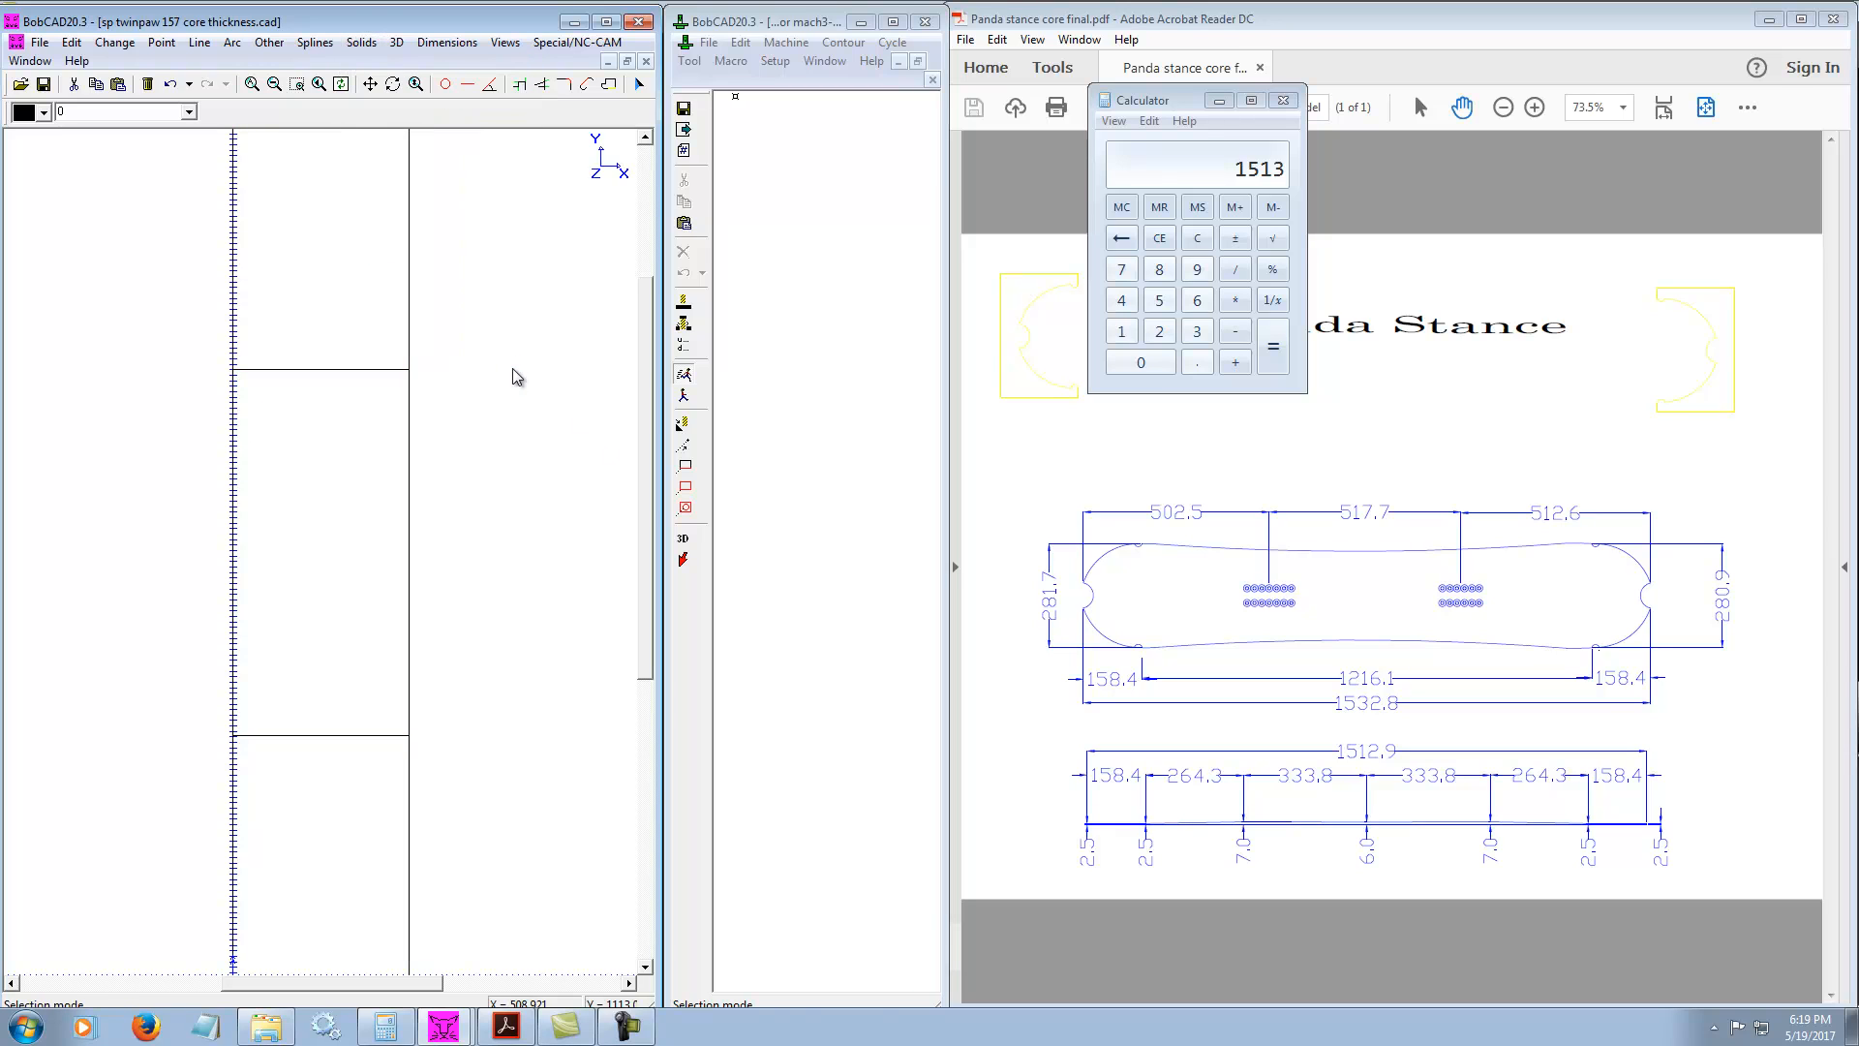
click(362, 42)
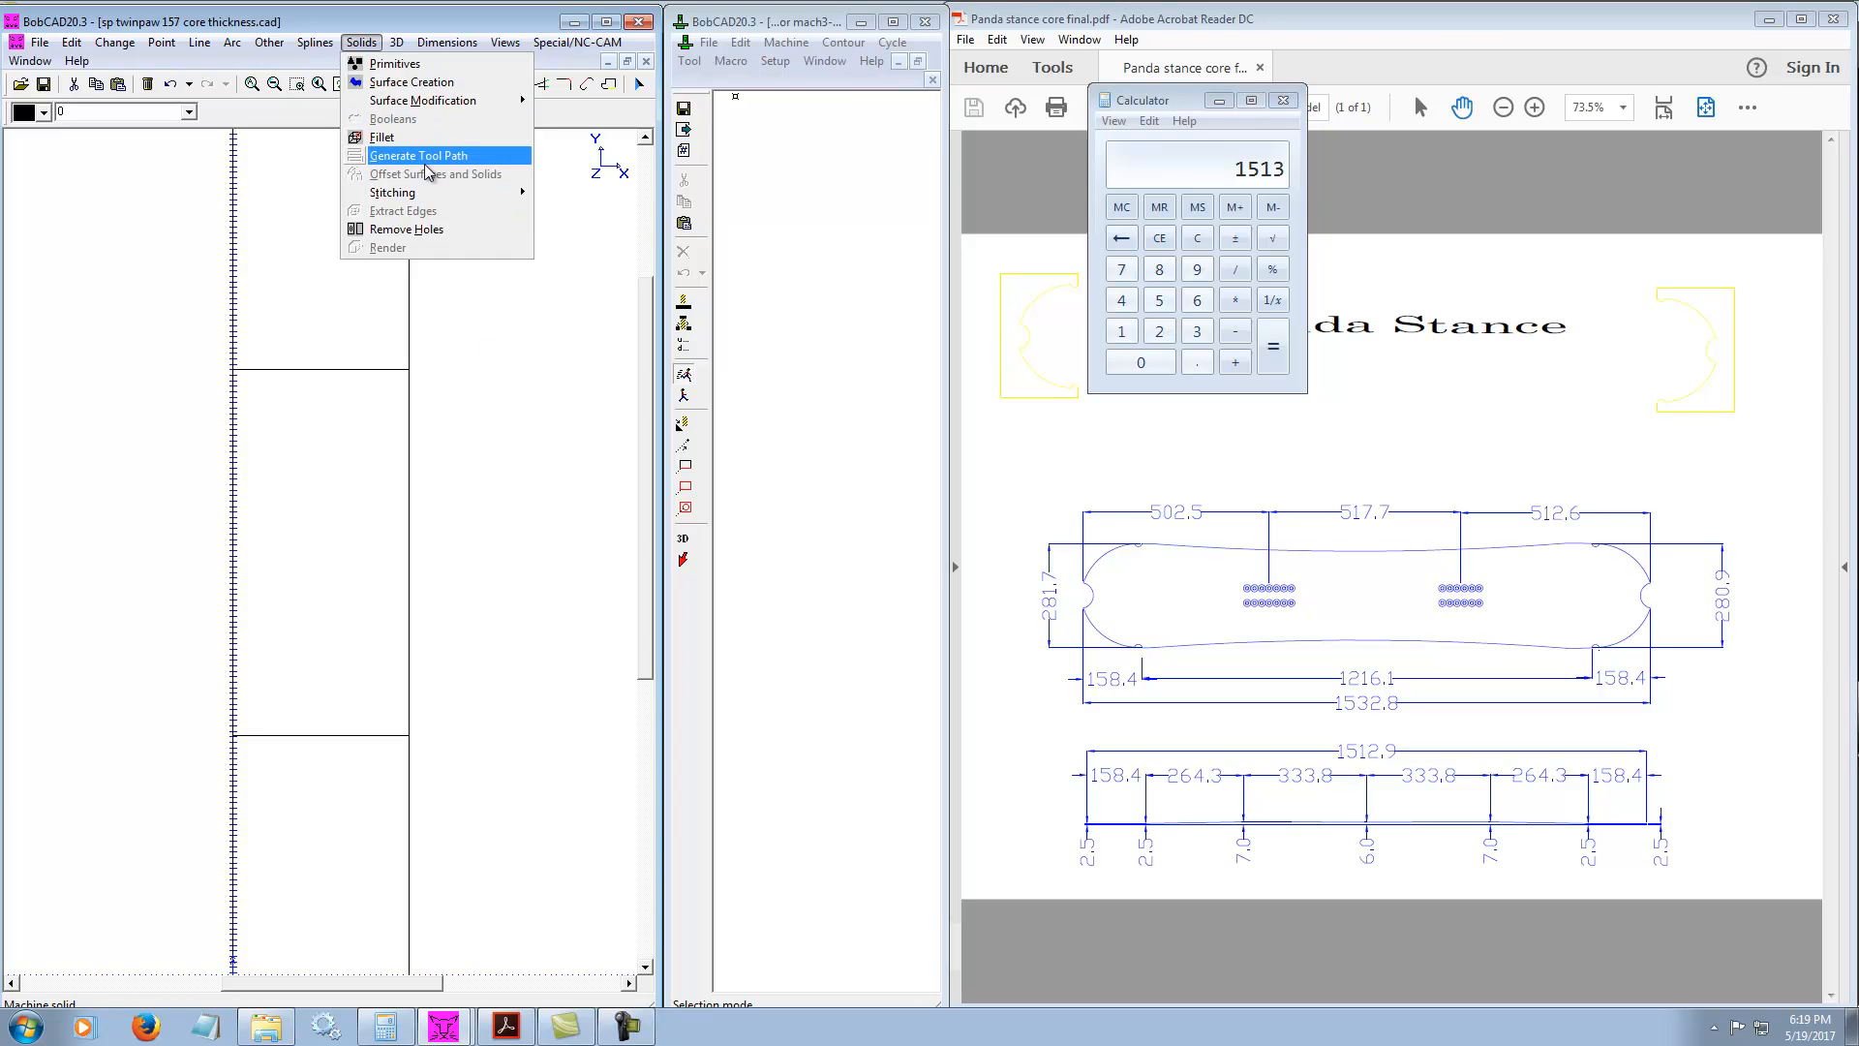
click(340, 352)
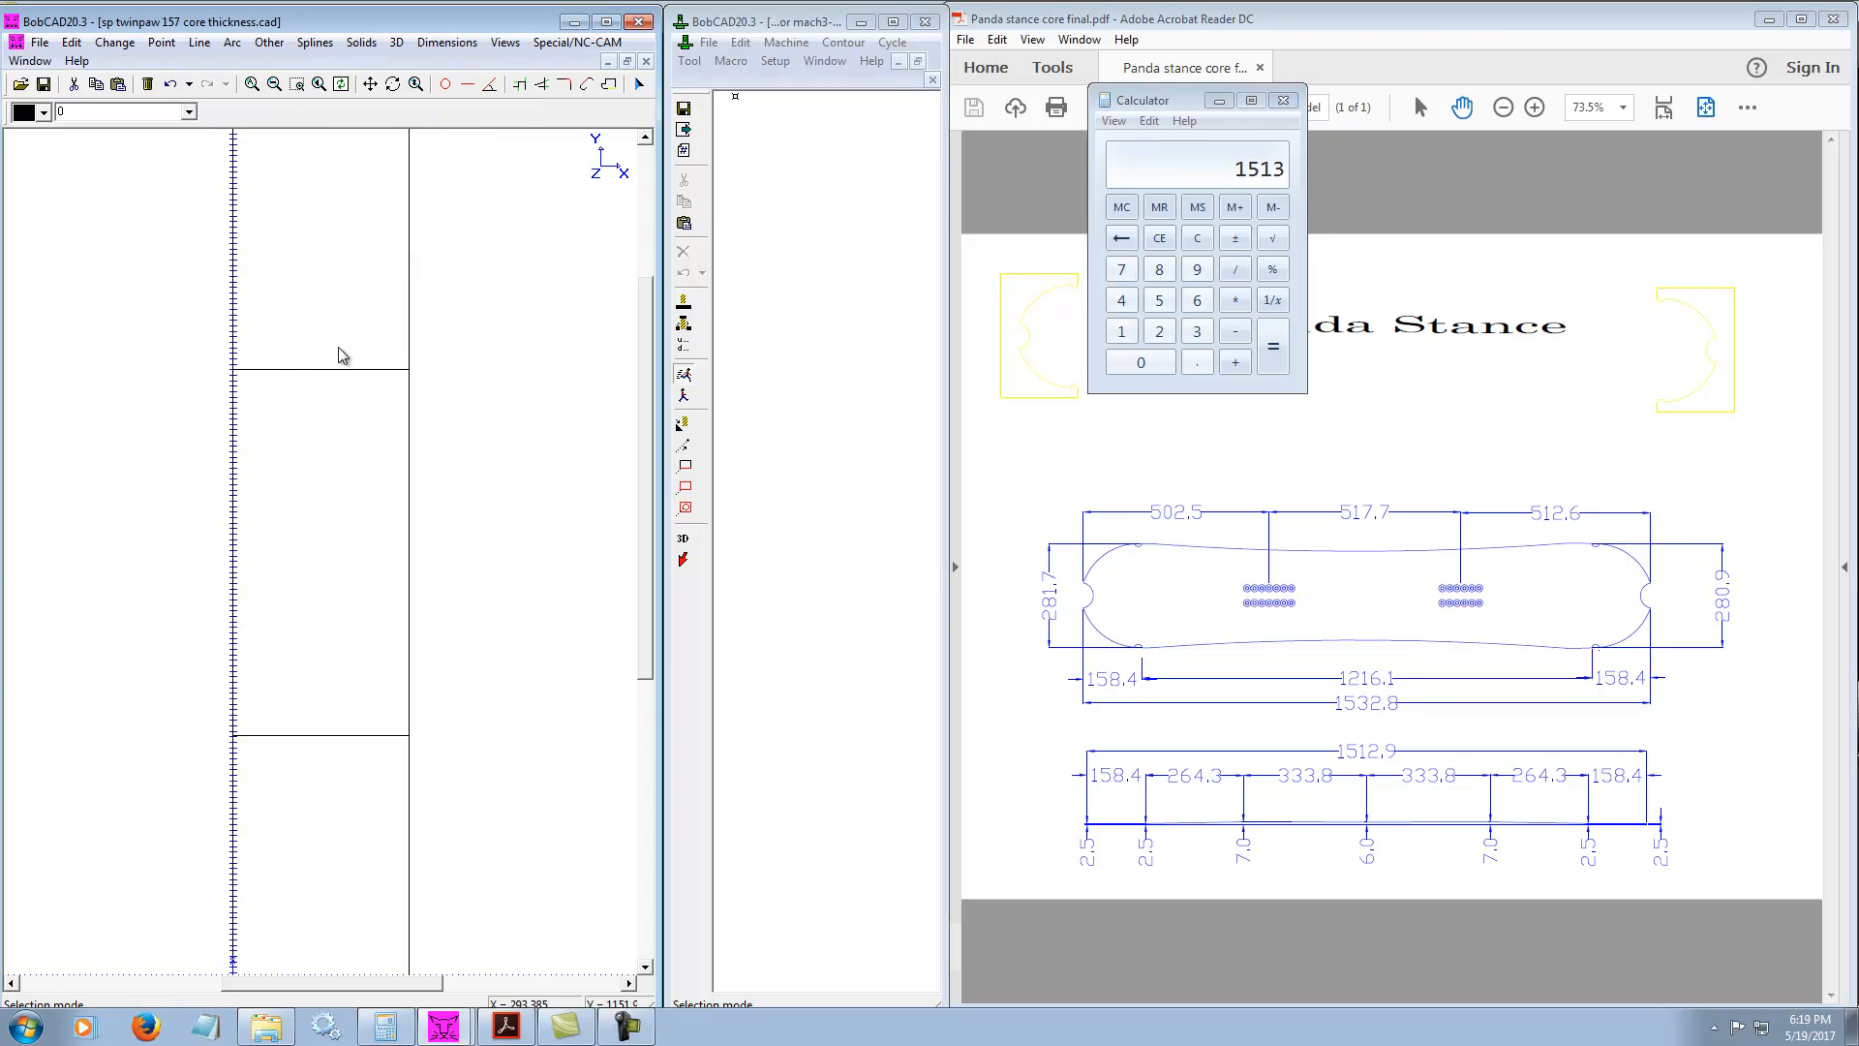
Select the core thickness surface and start generating a solid tool path with the Planar Tool Path method
click(325, 370)
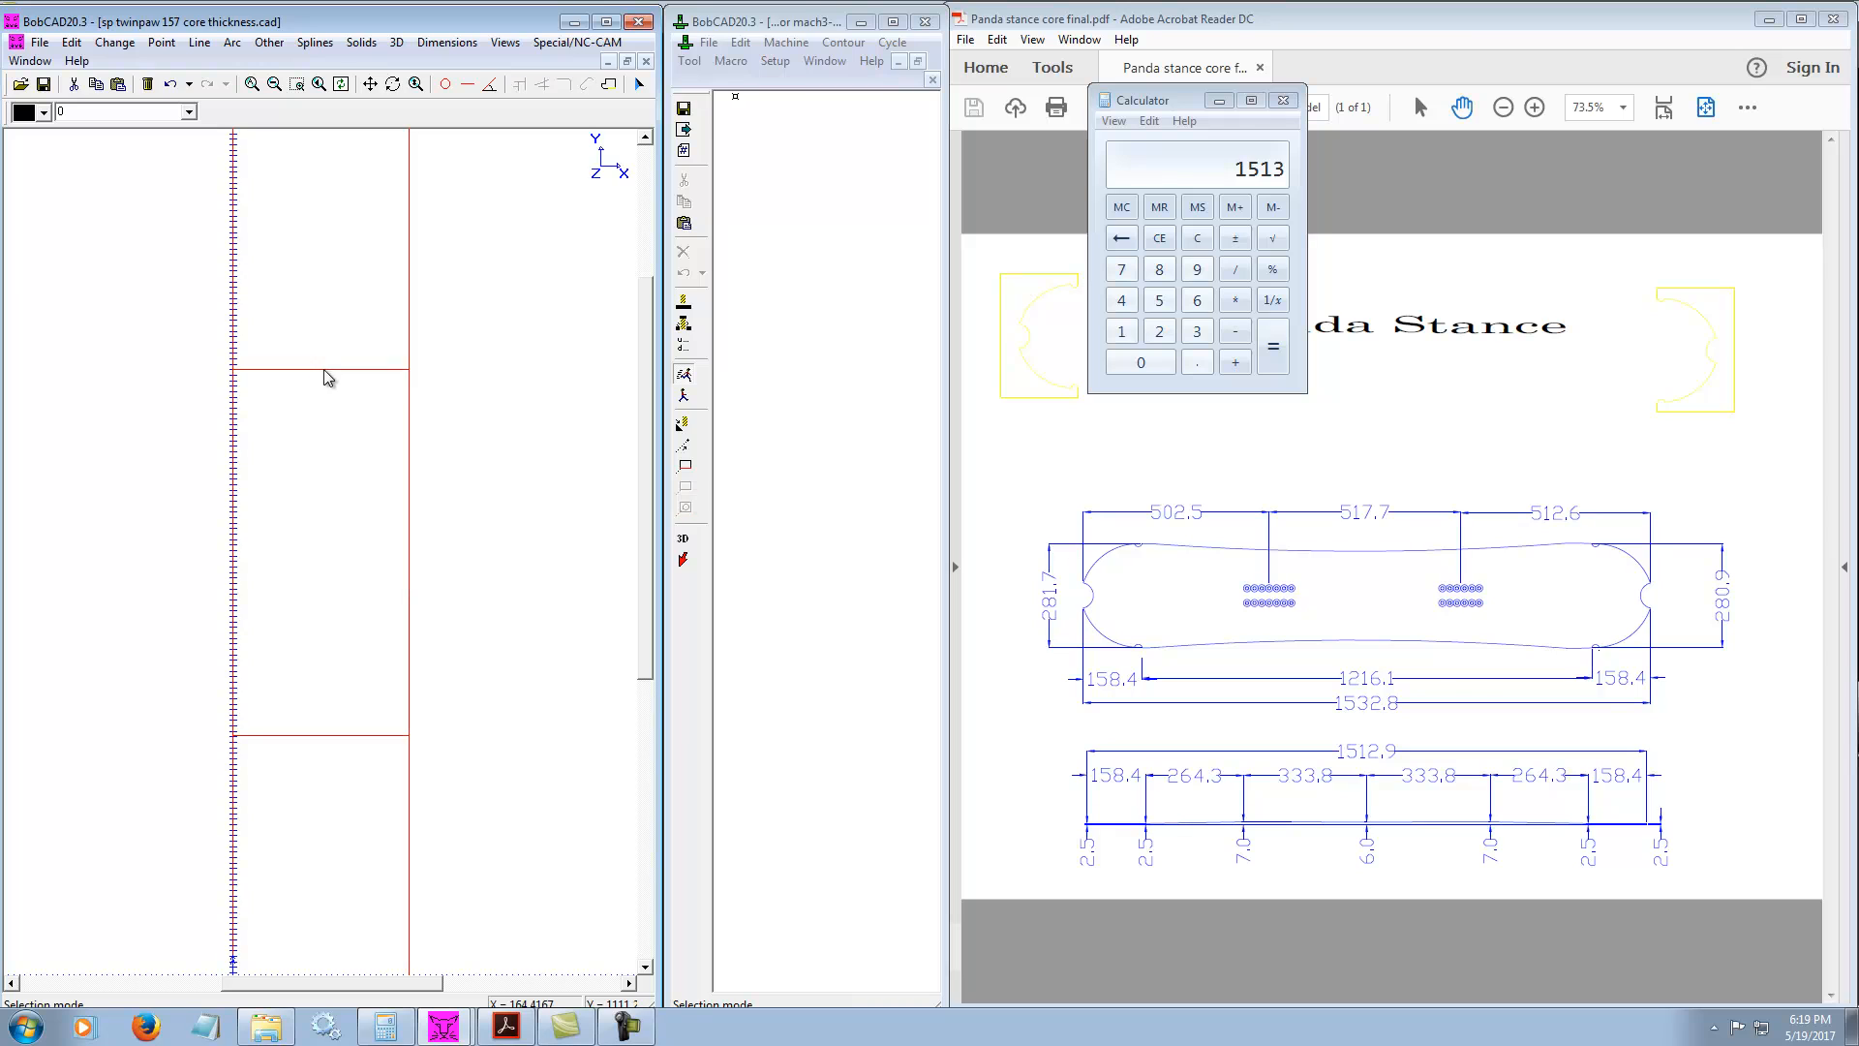
click(361, 42)
click(423, 157)
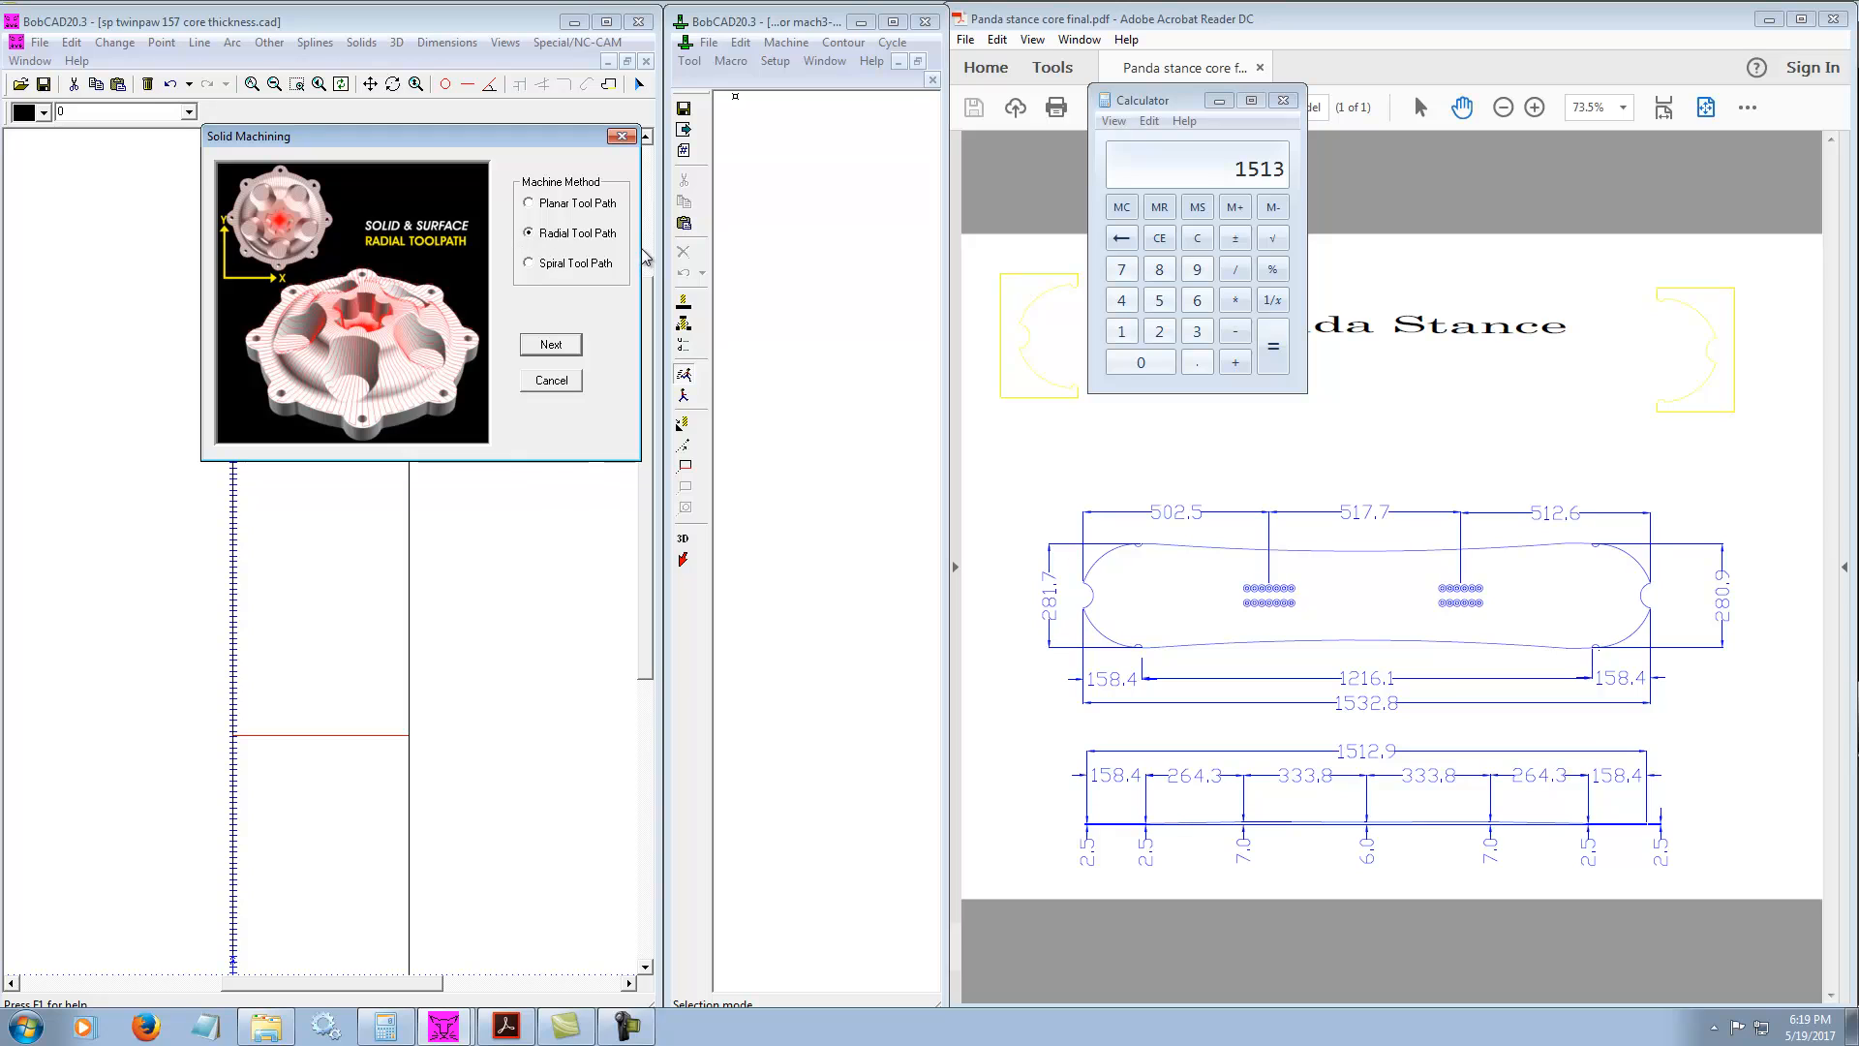
click(529, 203)
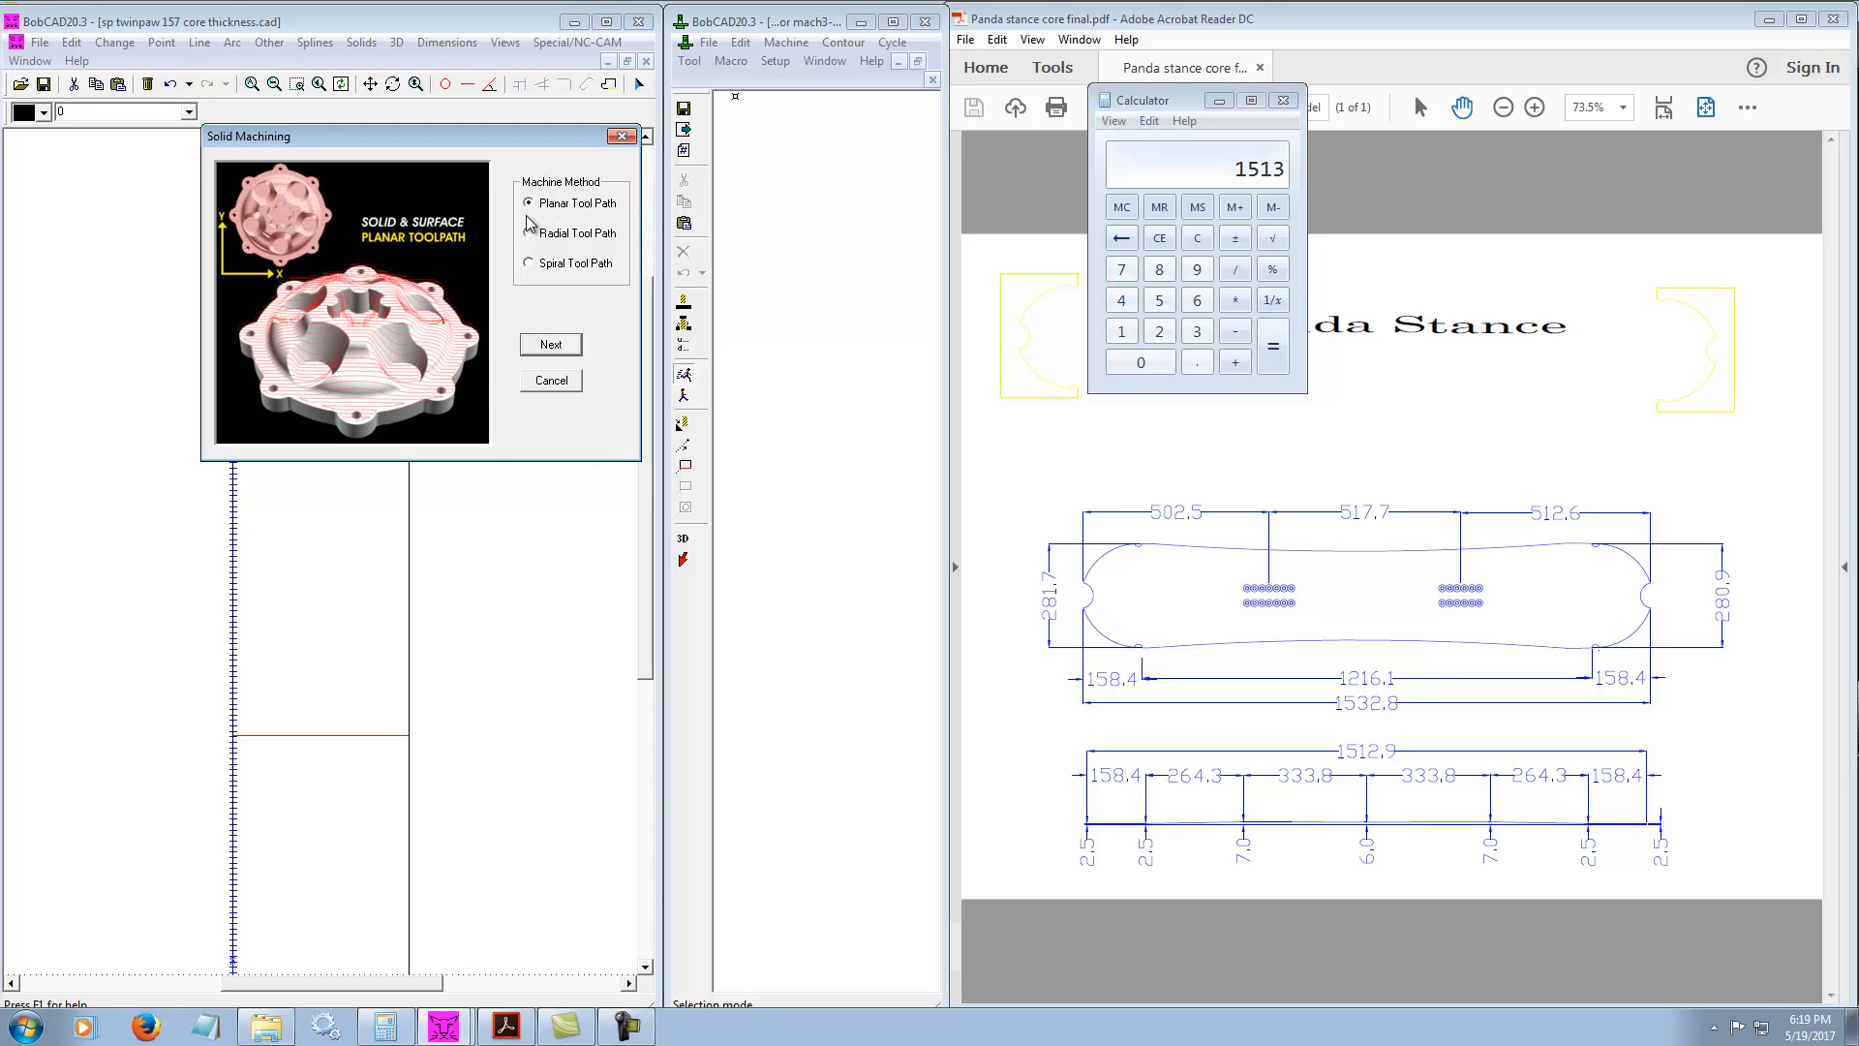
click(549, 345)
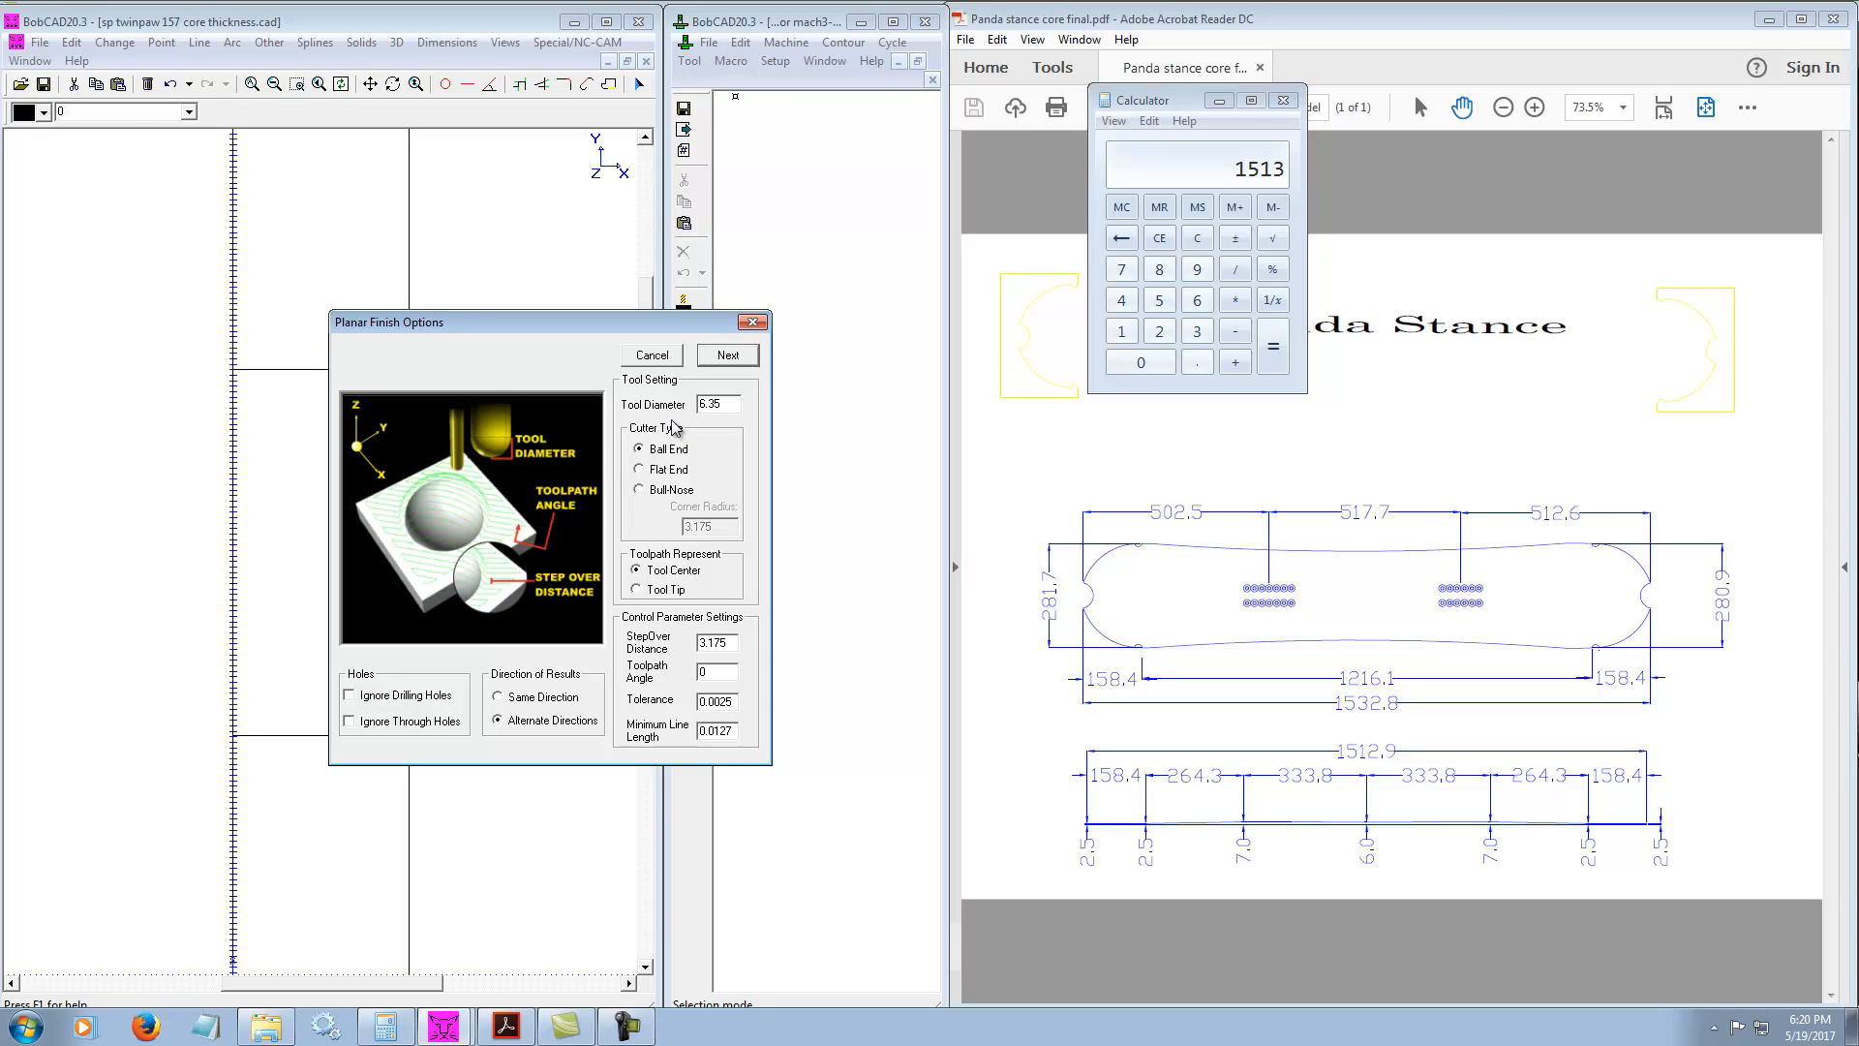
Configure the planar finish with a flat end cutter, tool-tip representation, a step-over distance of 11 and alternate directions
double_click(728, 404)
click(641, 470)
click(637, 591)
drag(733, 647, 612, 633)
text(11)
click(497, 722)
click(729, 355)
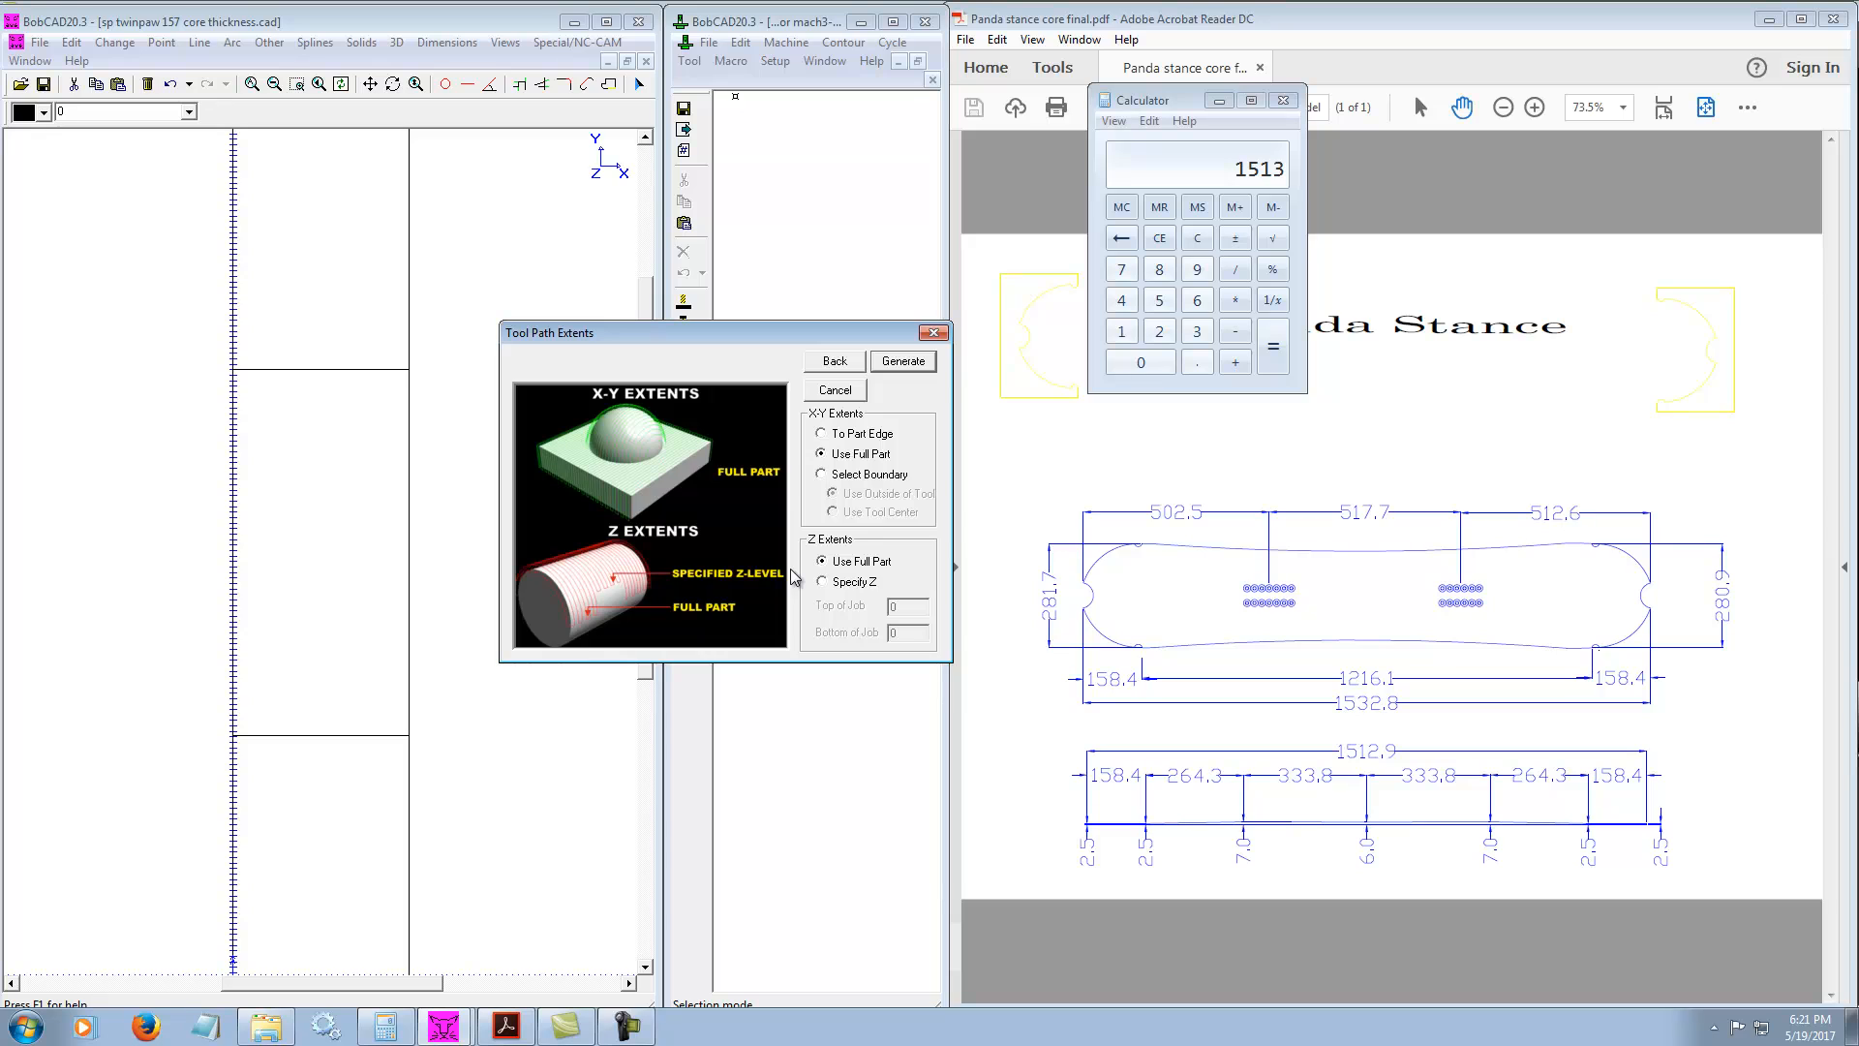
Limit the X-Y extents to the part edge, keep the Z extents at full part, and generate the tool path
click(822, 435)
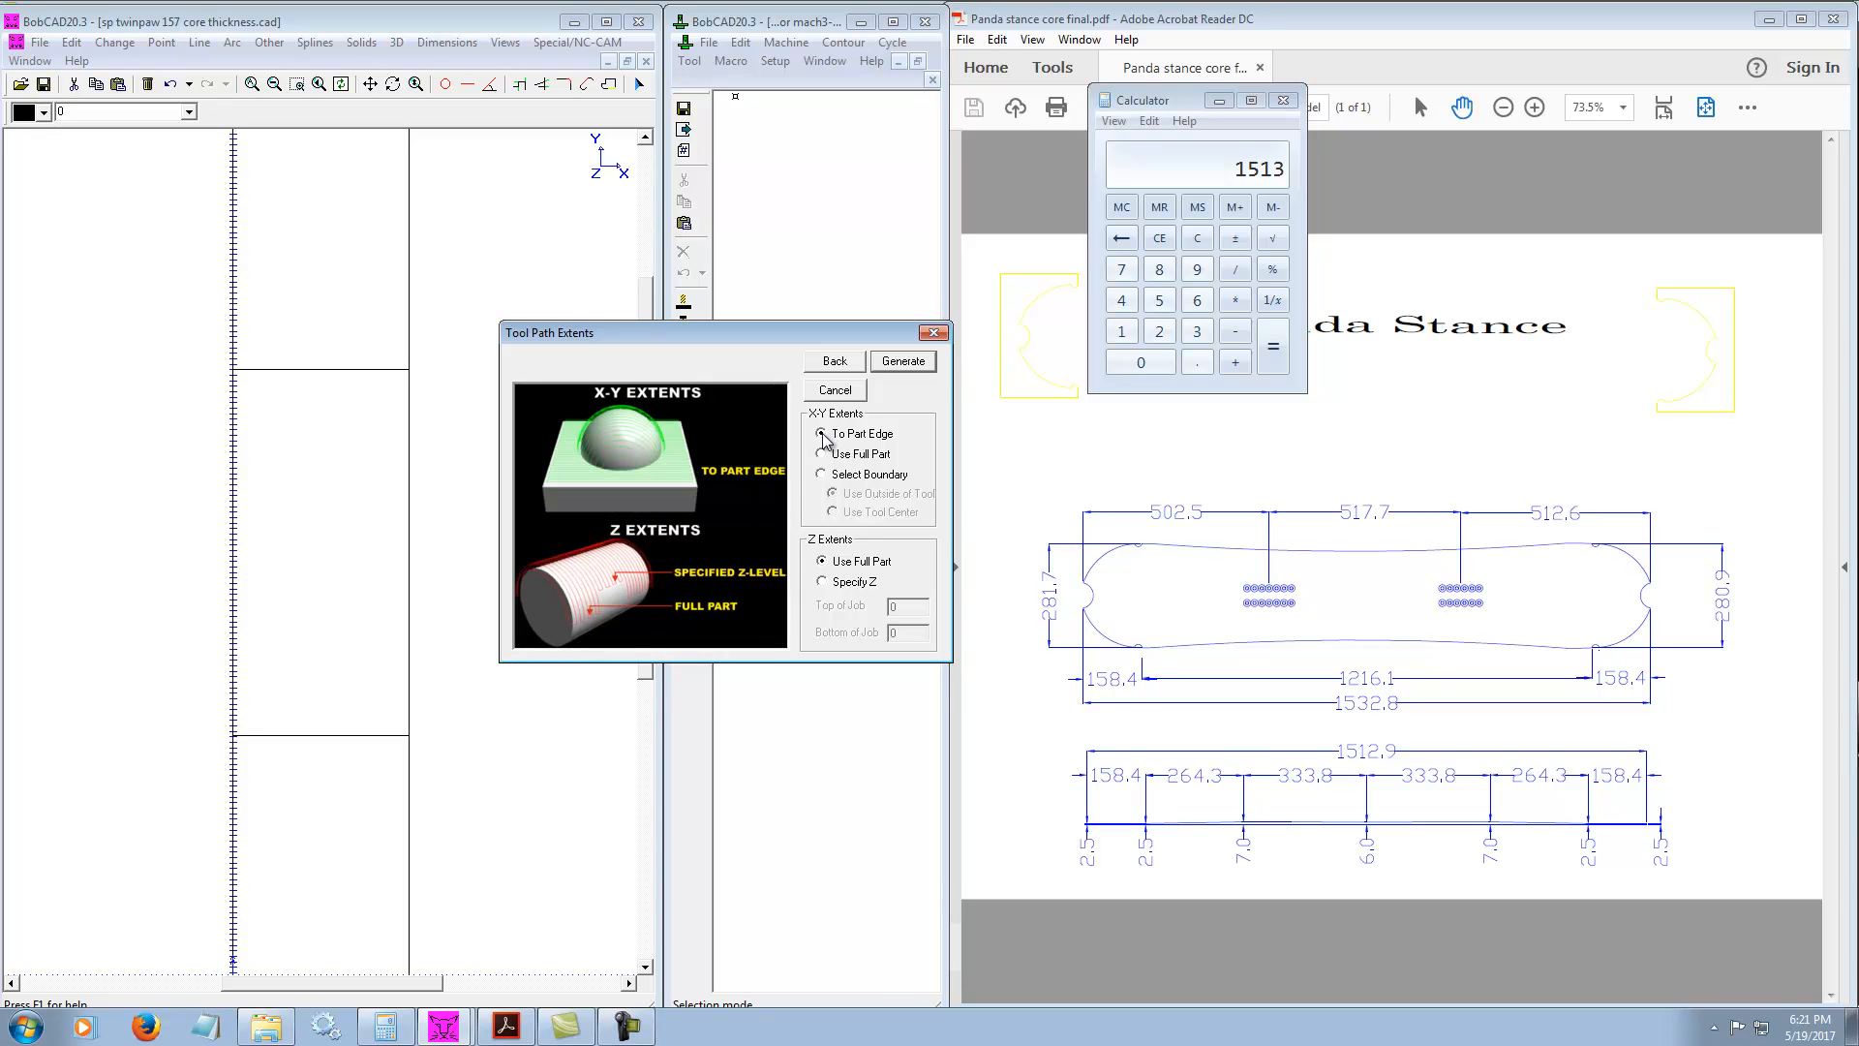
click(822, 582)
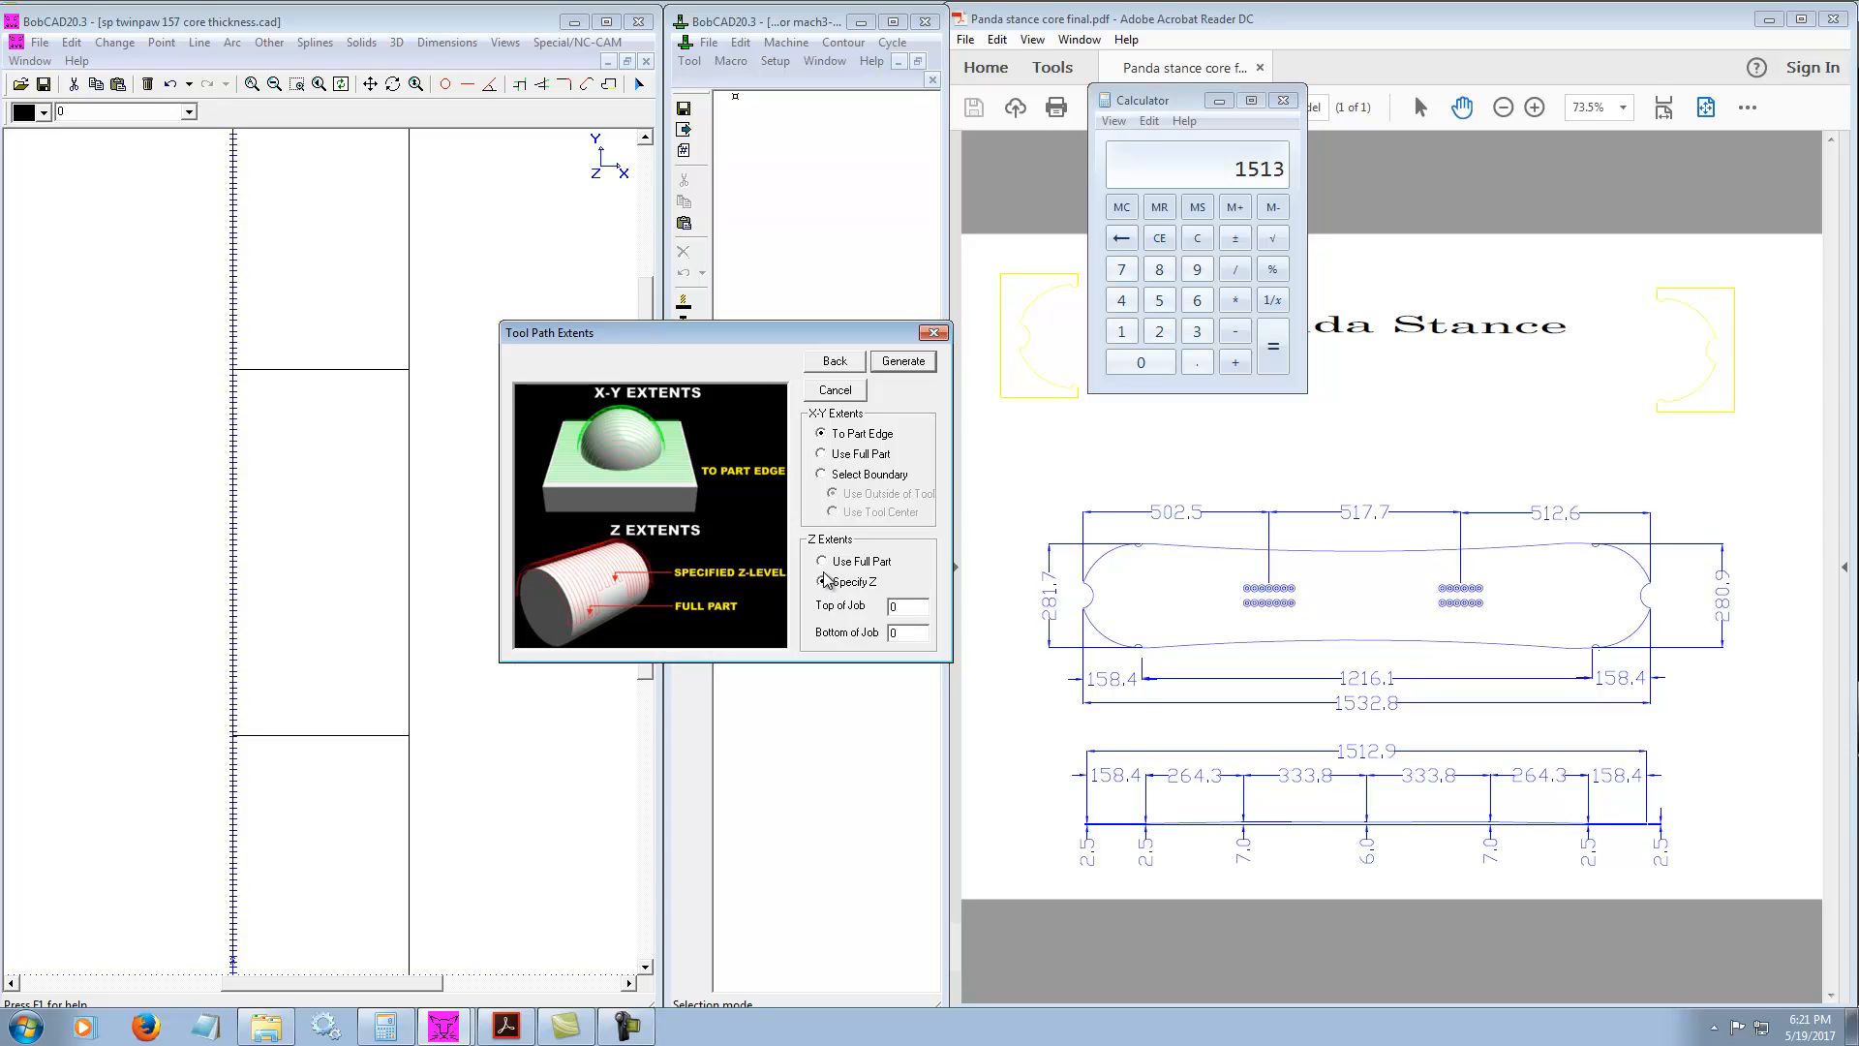
click(822, 562)
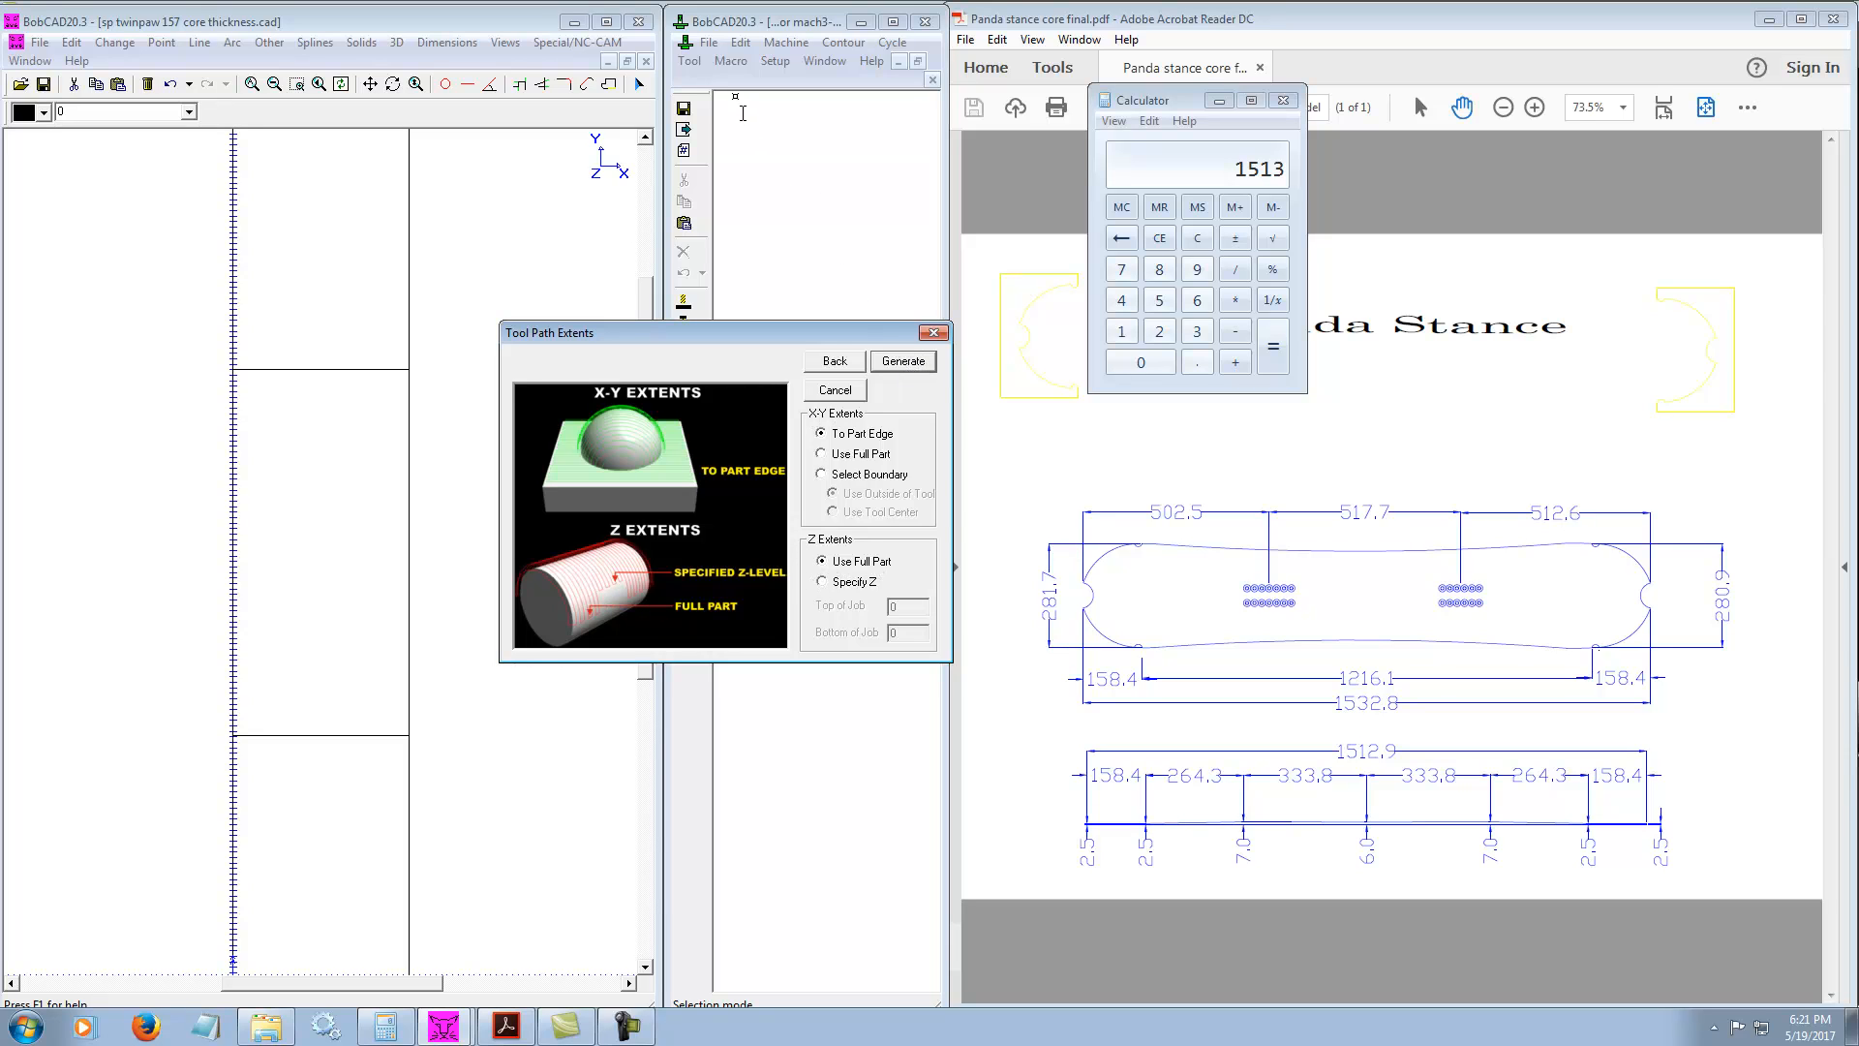
click(899, 361)
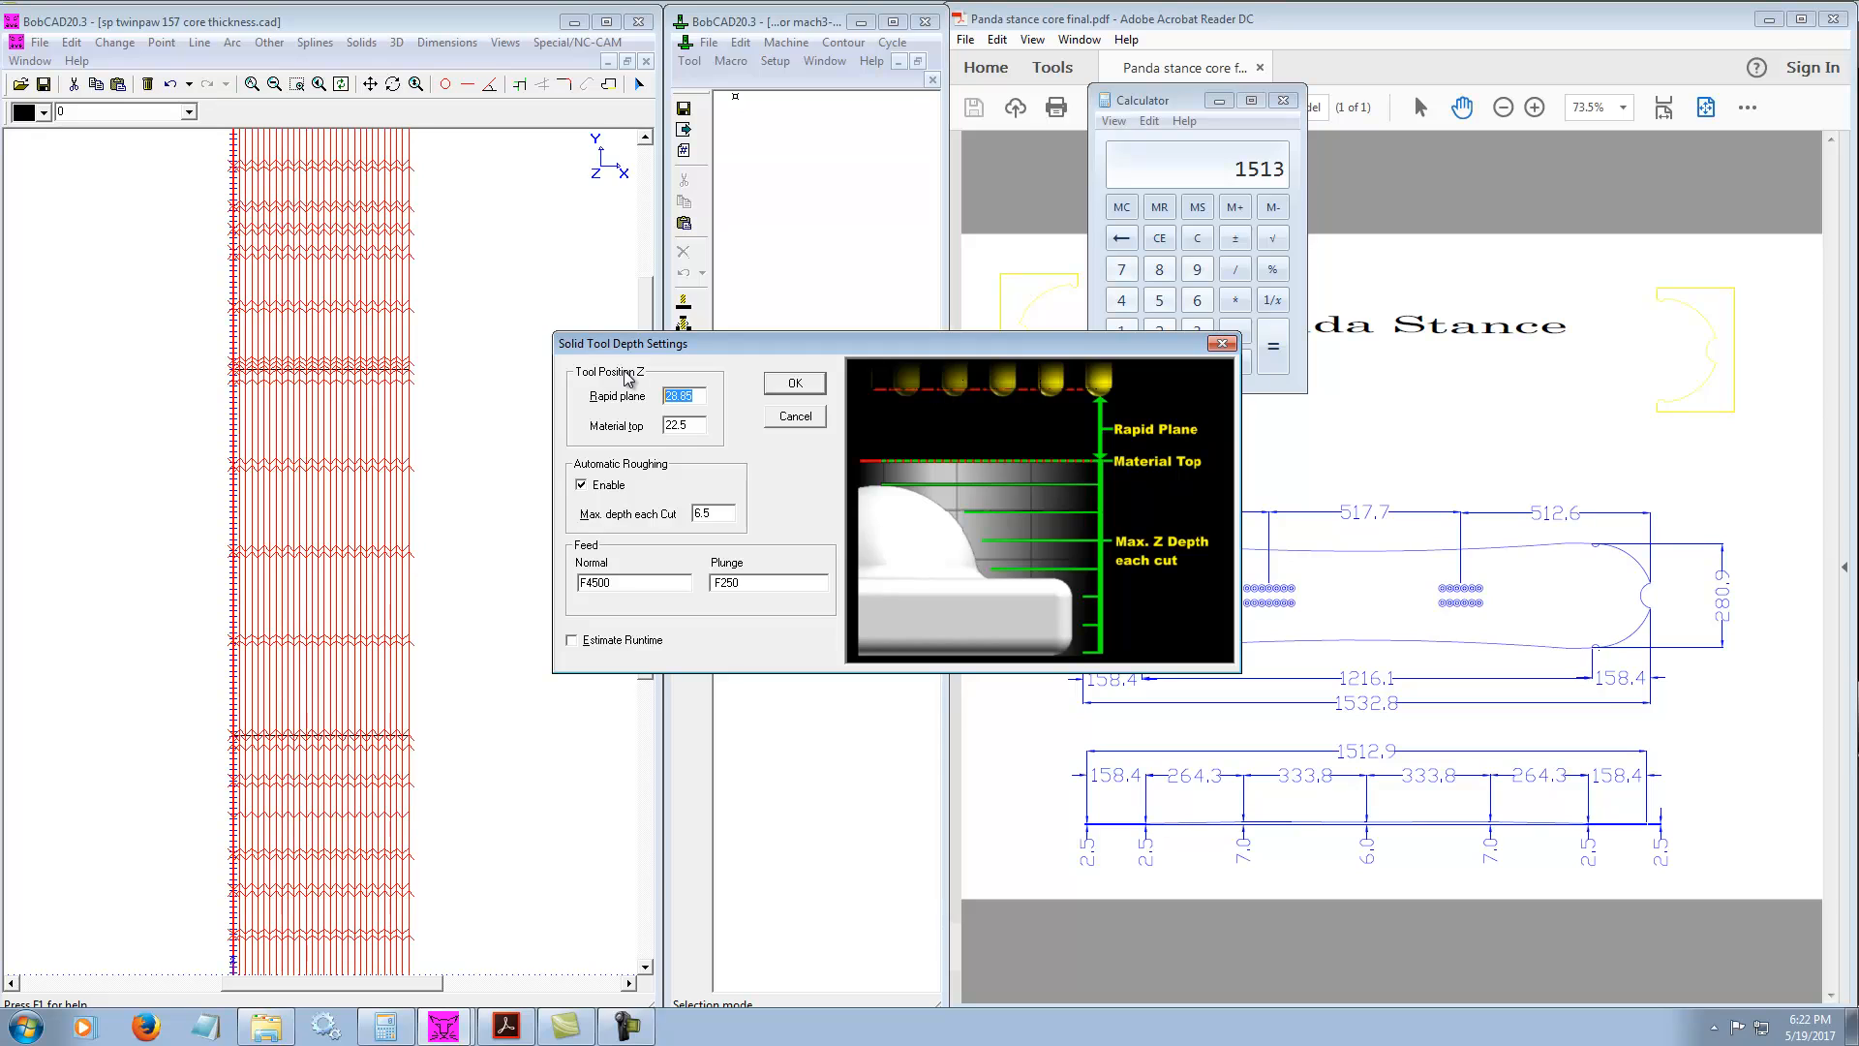
Set the rapid plane to 25, material top to 9 and maximum depth per cut to 3.3, with runtime estimation enabled
text(25)
key(Tab)
text(9)
drag(692, 425, 664, 433)
text(9)
drag(723, 513, 666, 511)
text(3.3)
click(572, 641)
click(795, 384)
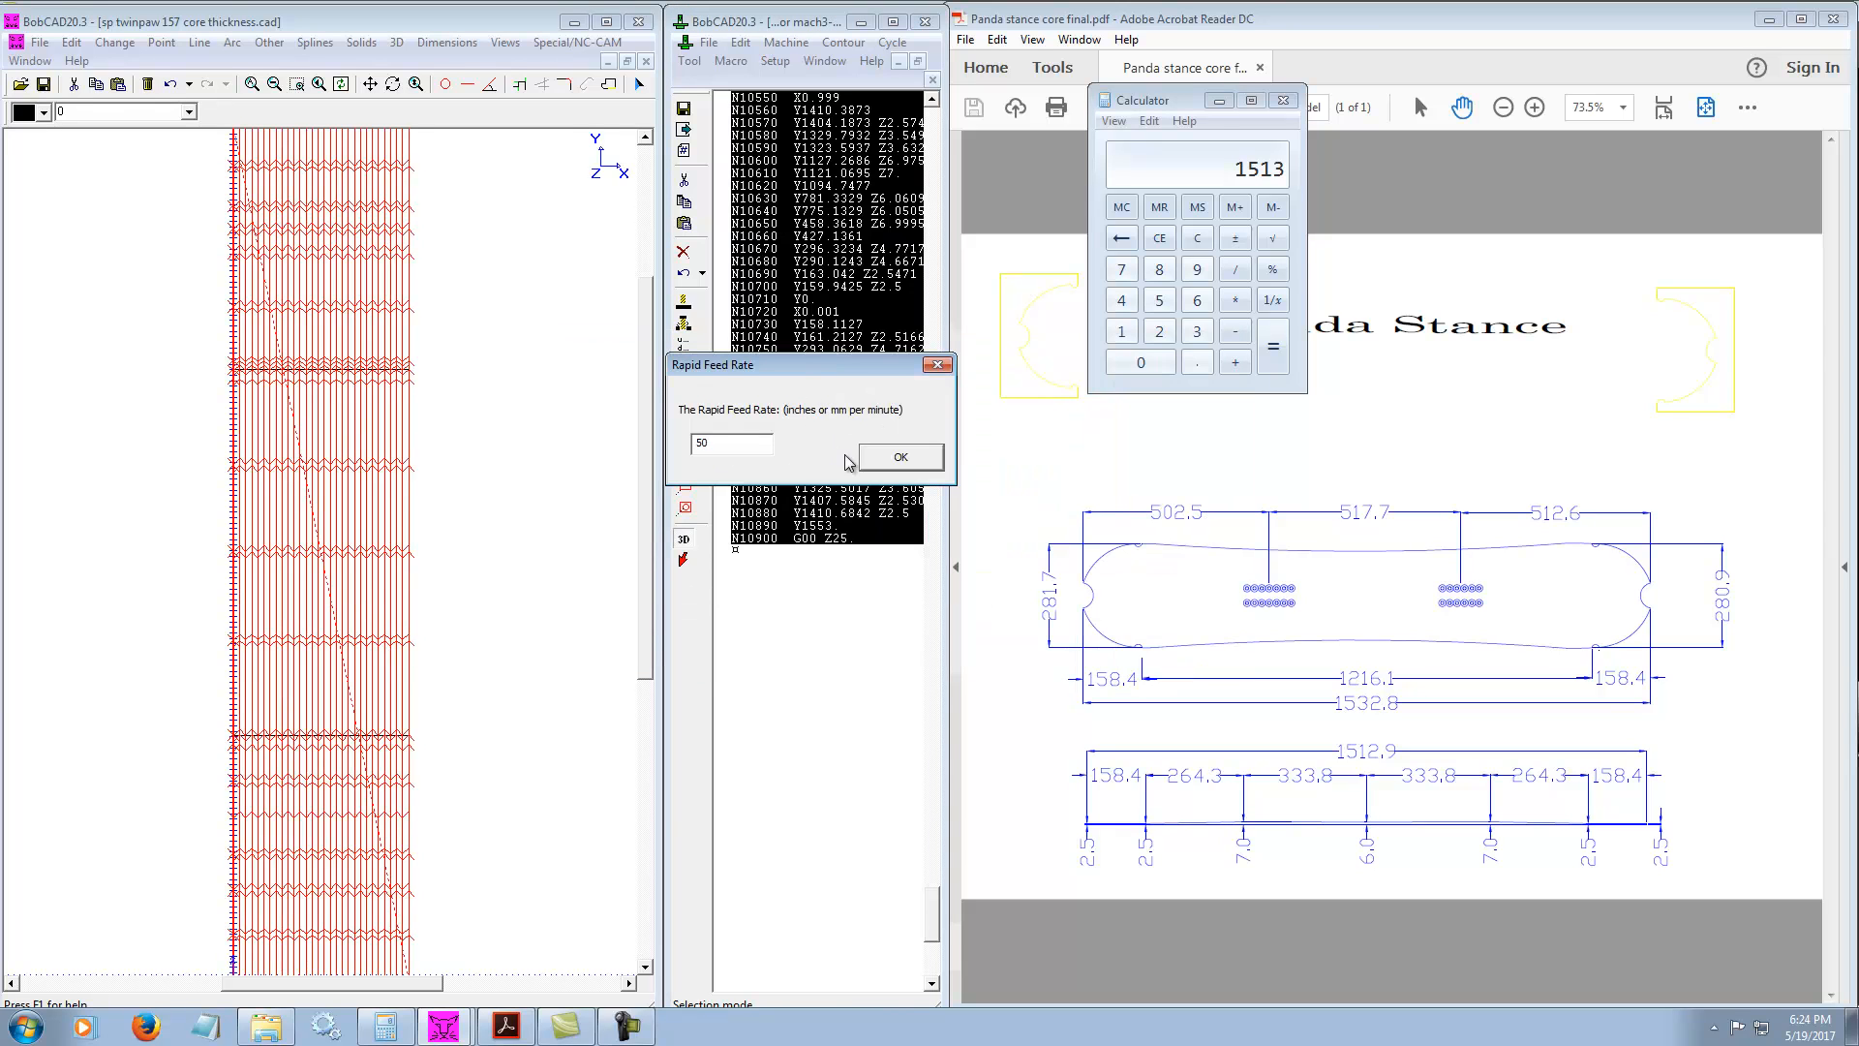
Estimate the run time using a rapid feed rate of 4500 and dismiss the estimate
text(4500)
click(897, 459)
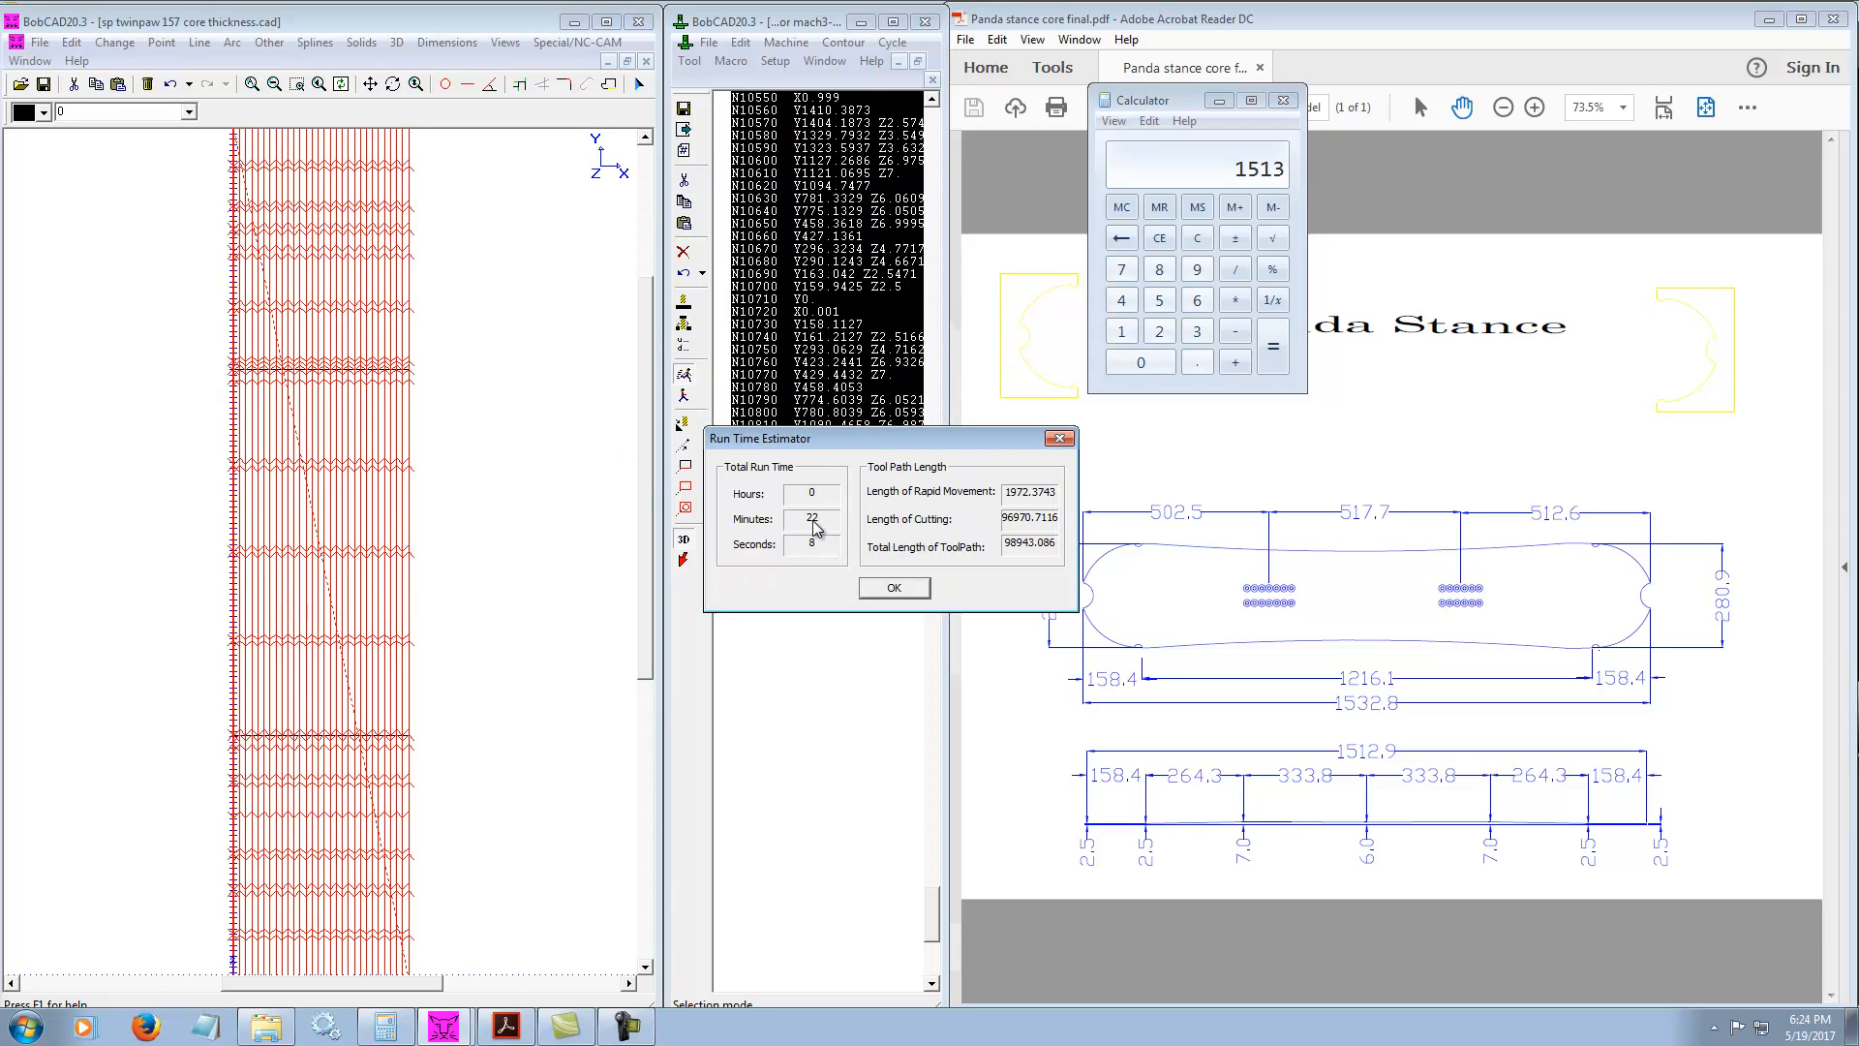
click(891, 589)
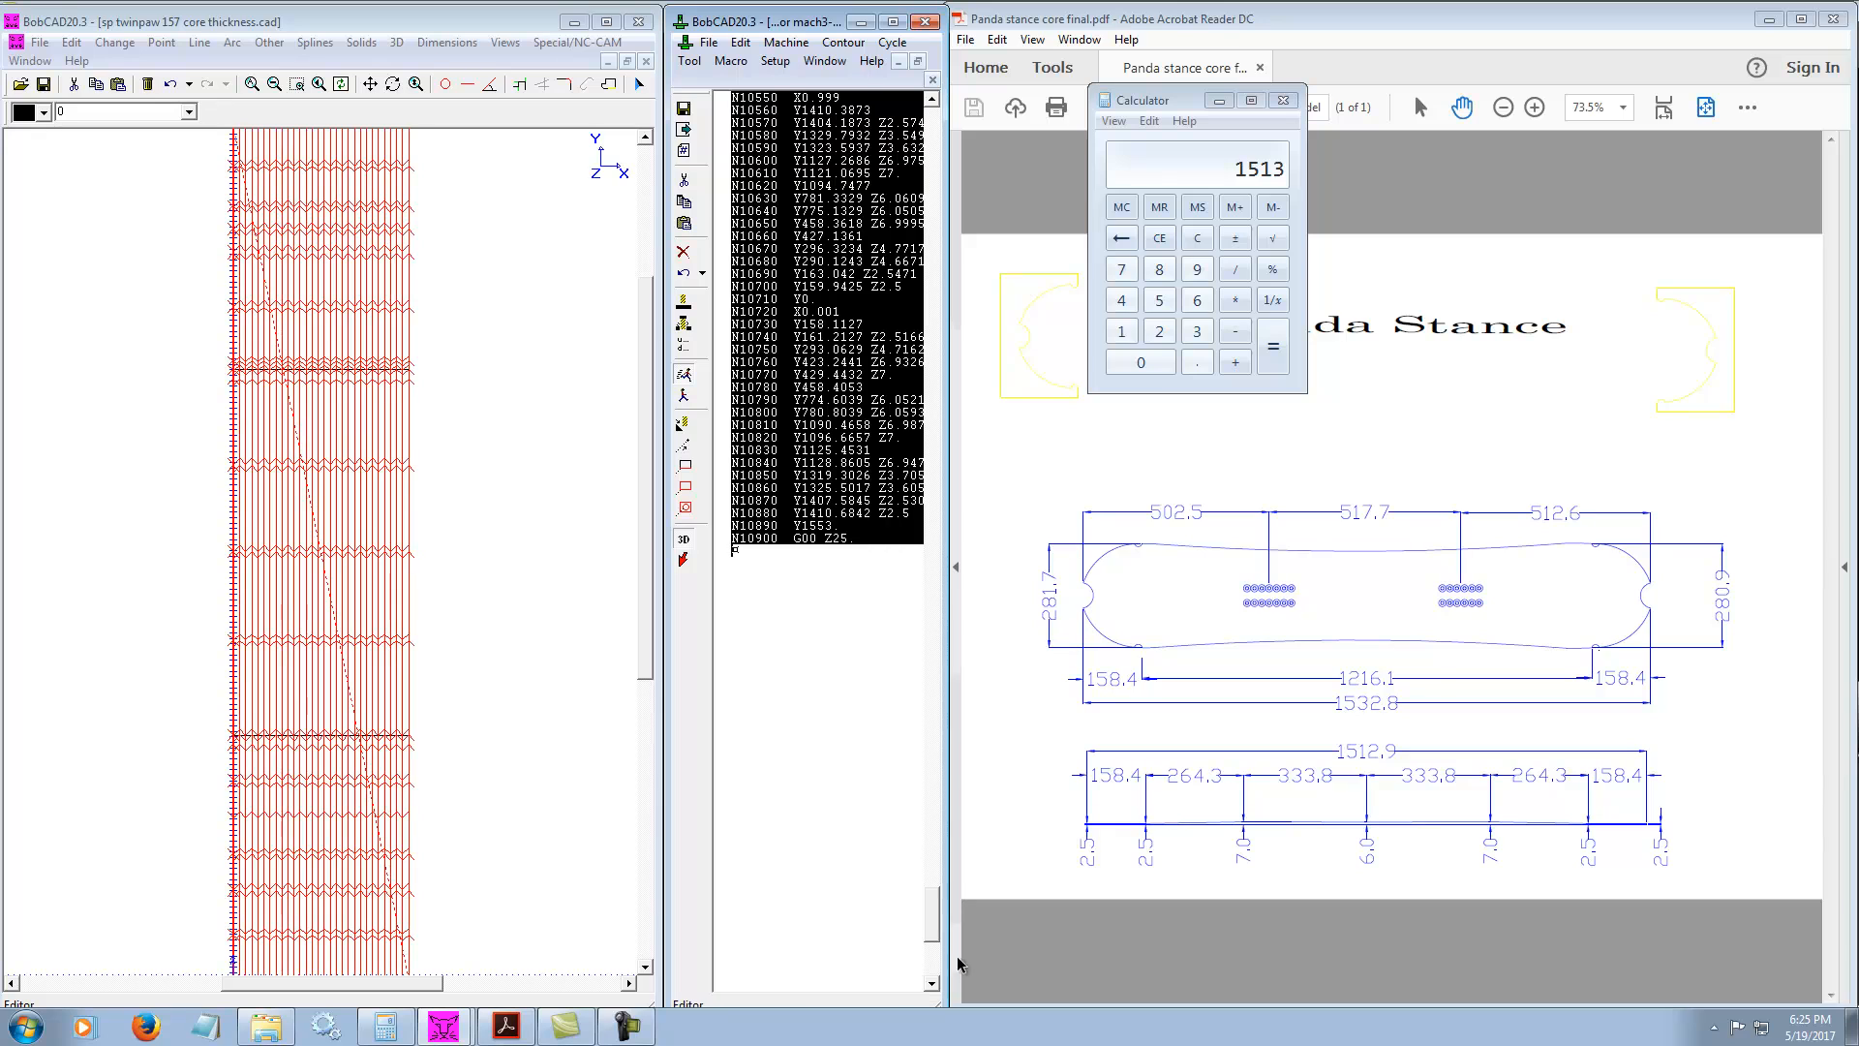
Insert the spindle commands S16000 and M3 on separate lines at the start of the NC program
drag(932, 925, 981, 118)
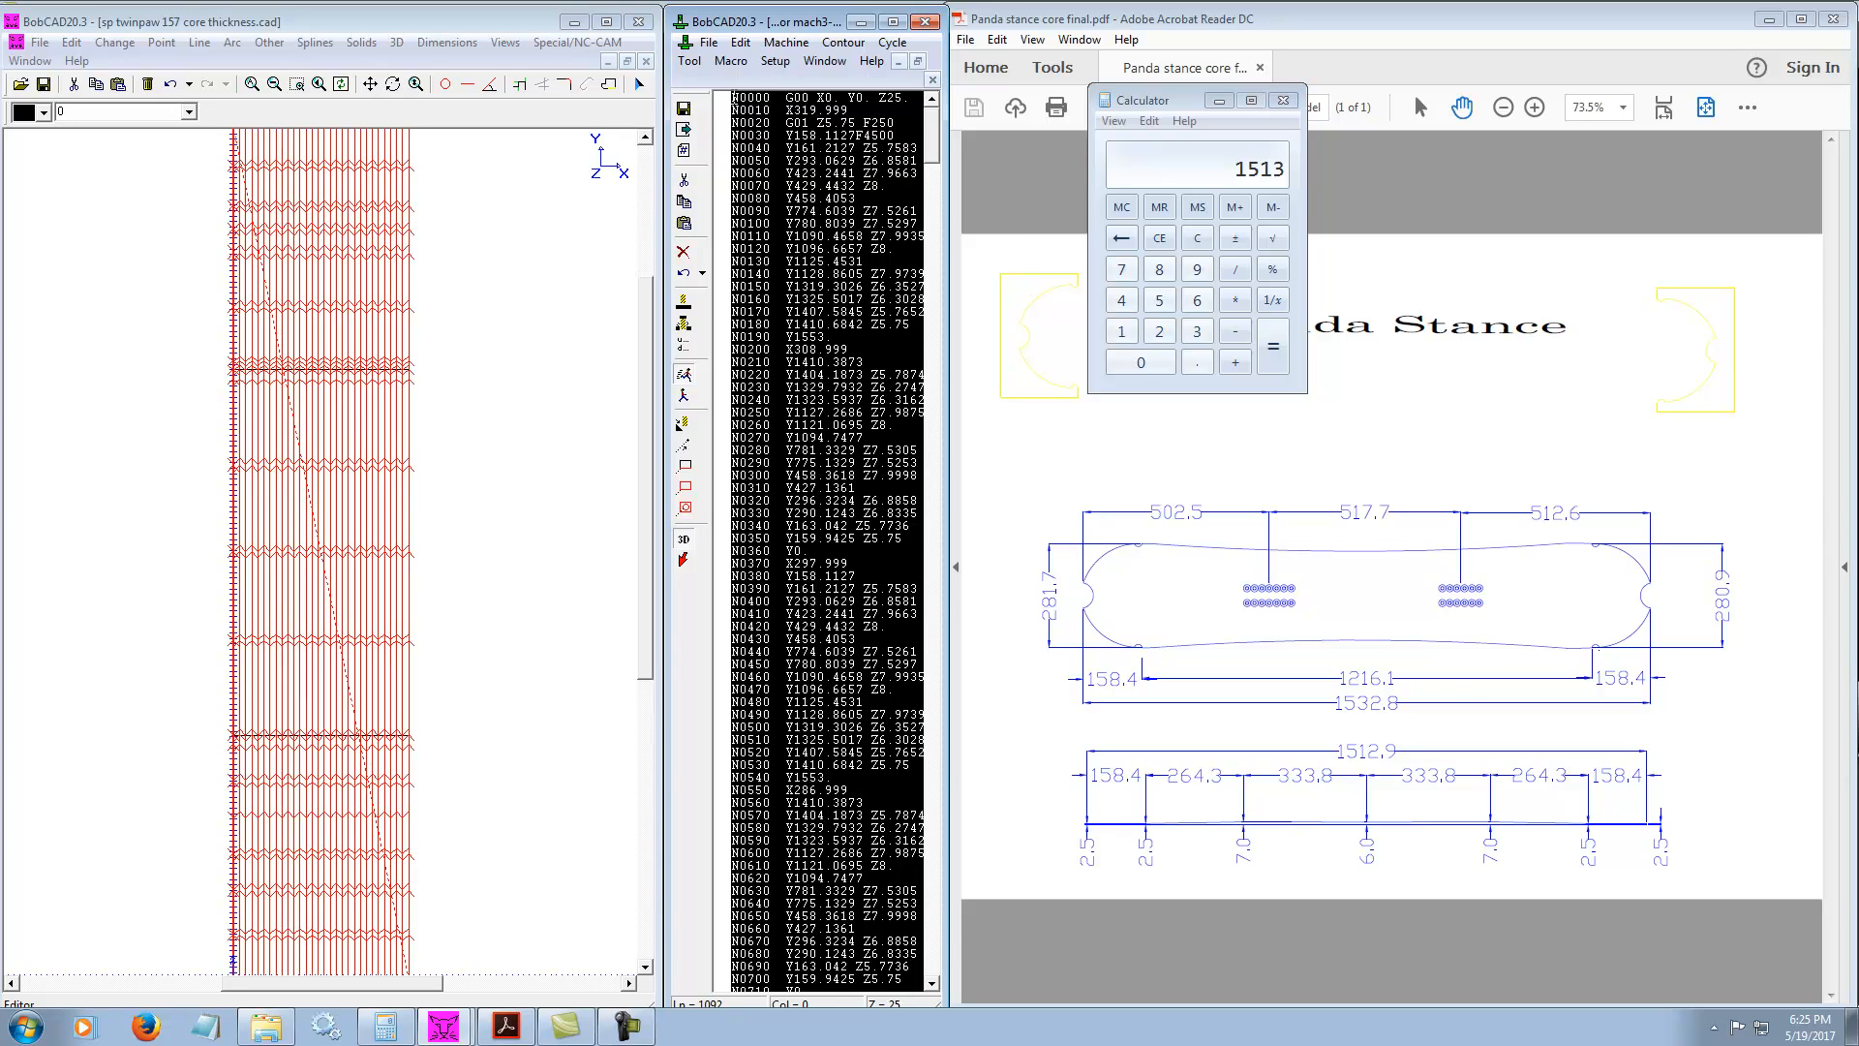
click(736, 109)
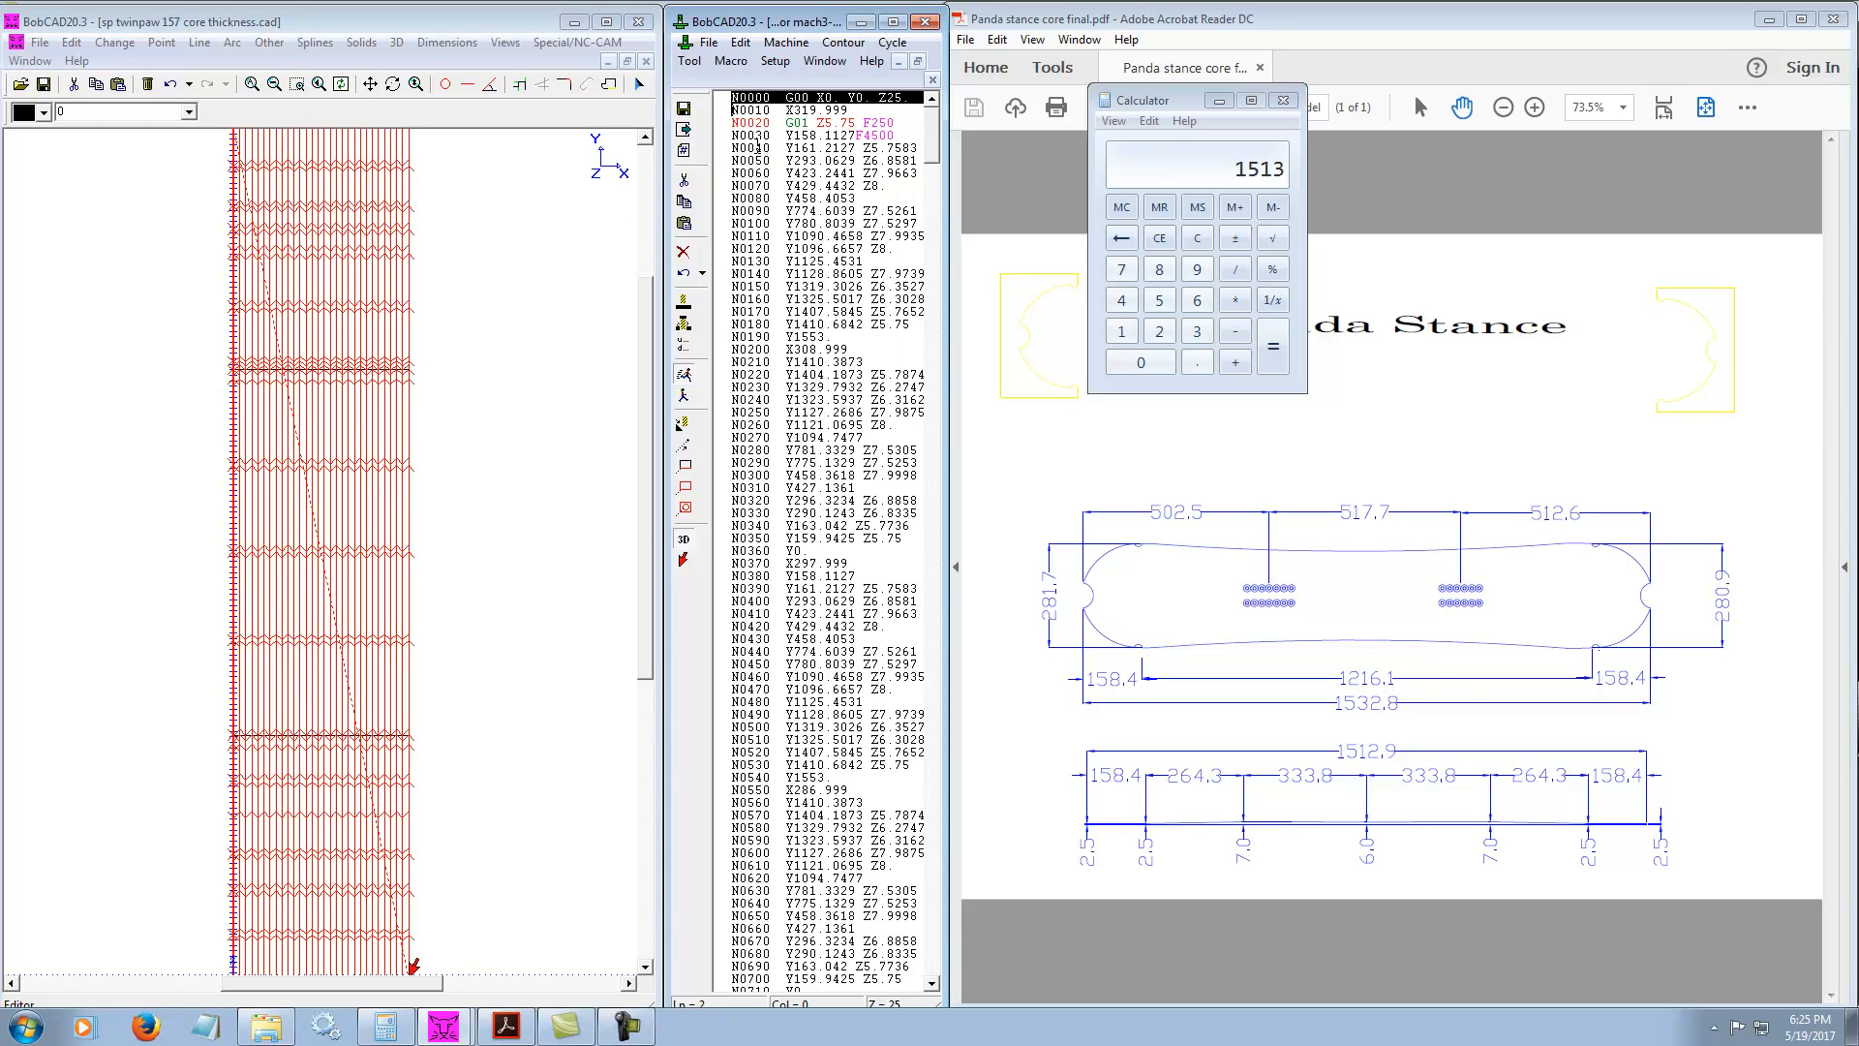
click(733, 96)
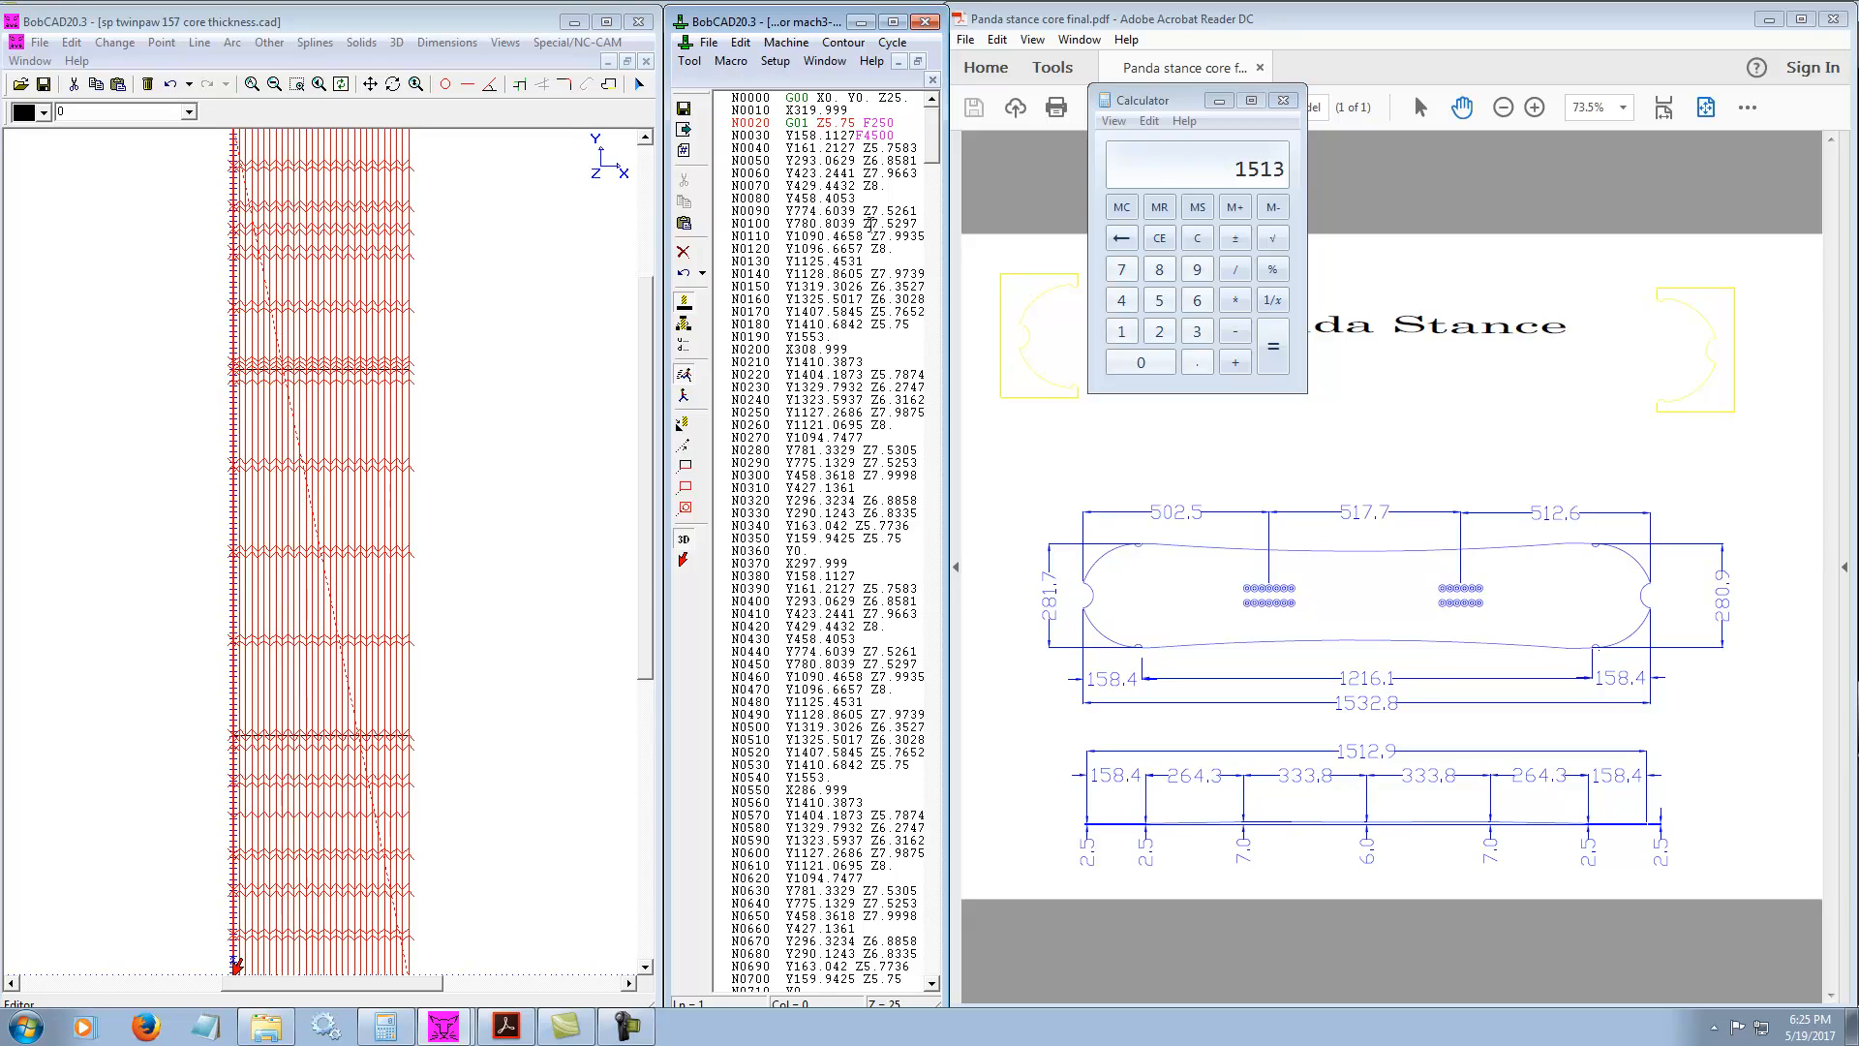
text(S16000)
key(Return)
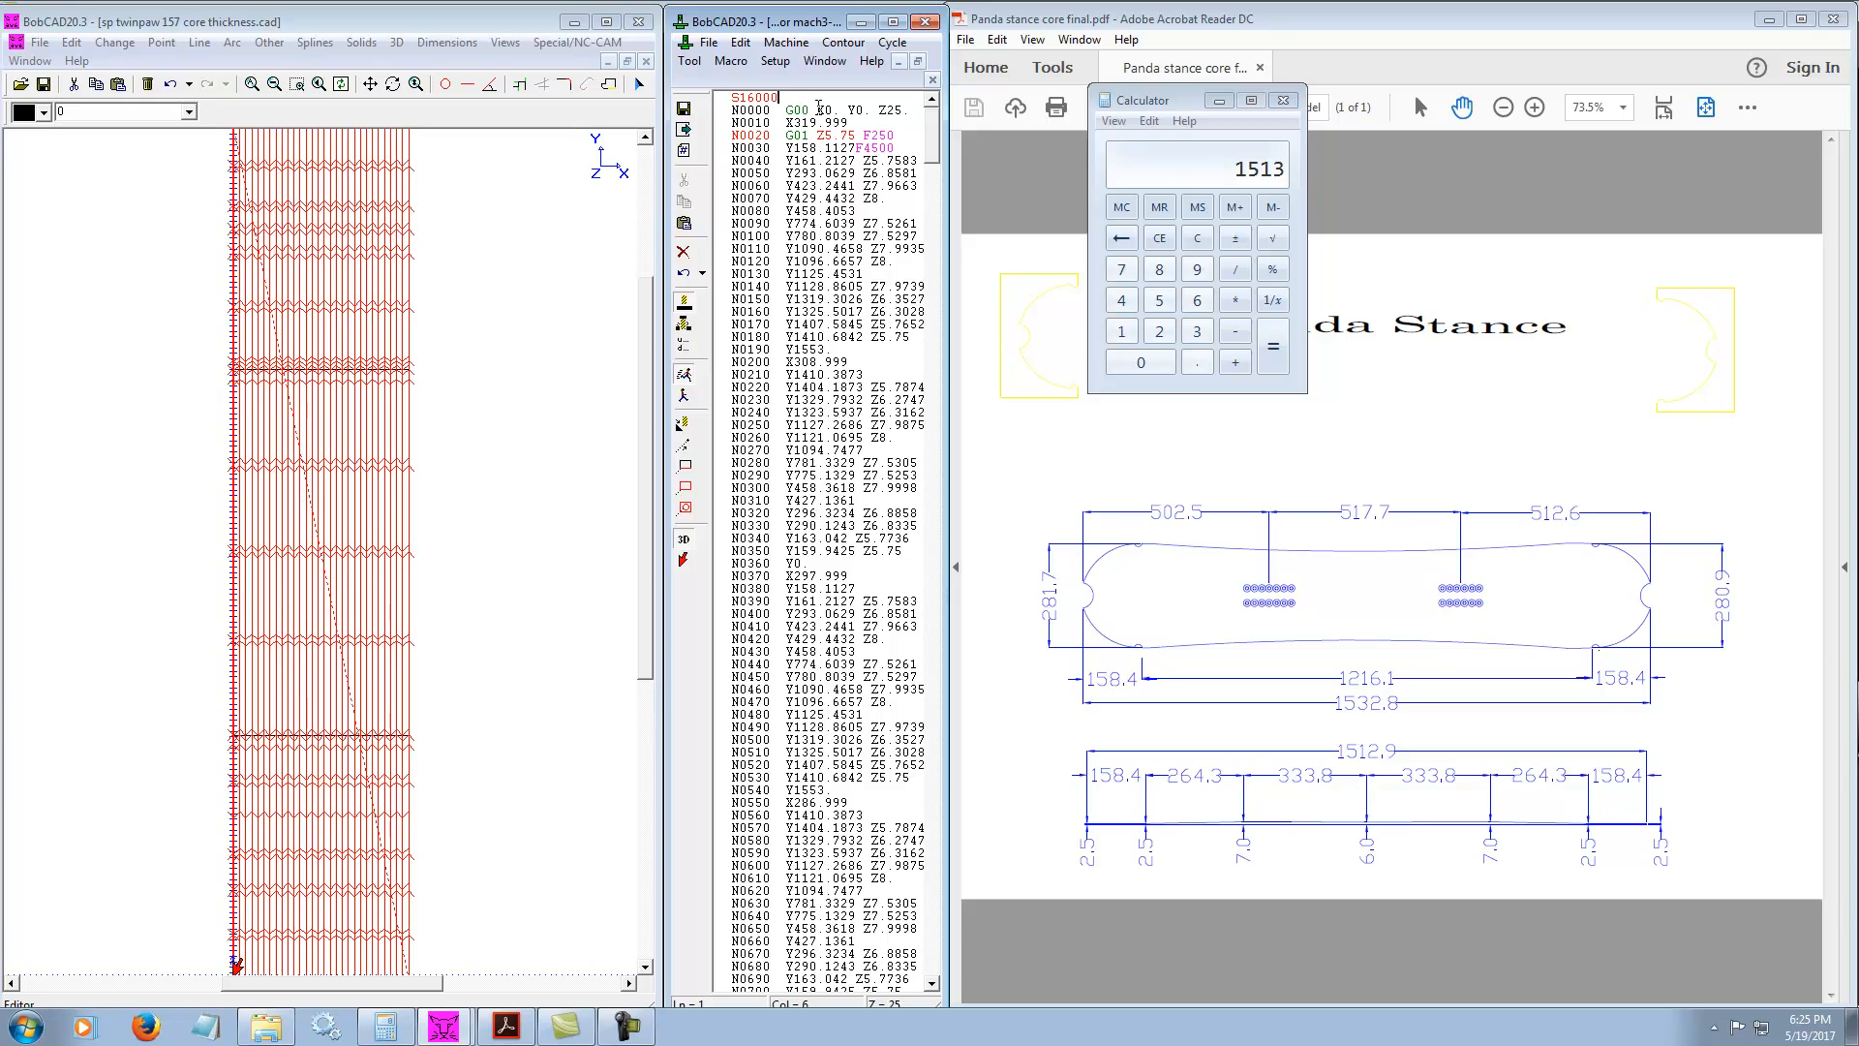
key(Return)
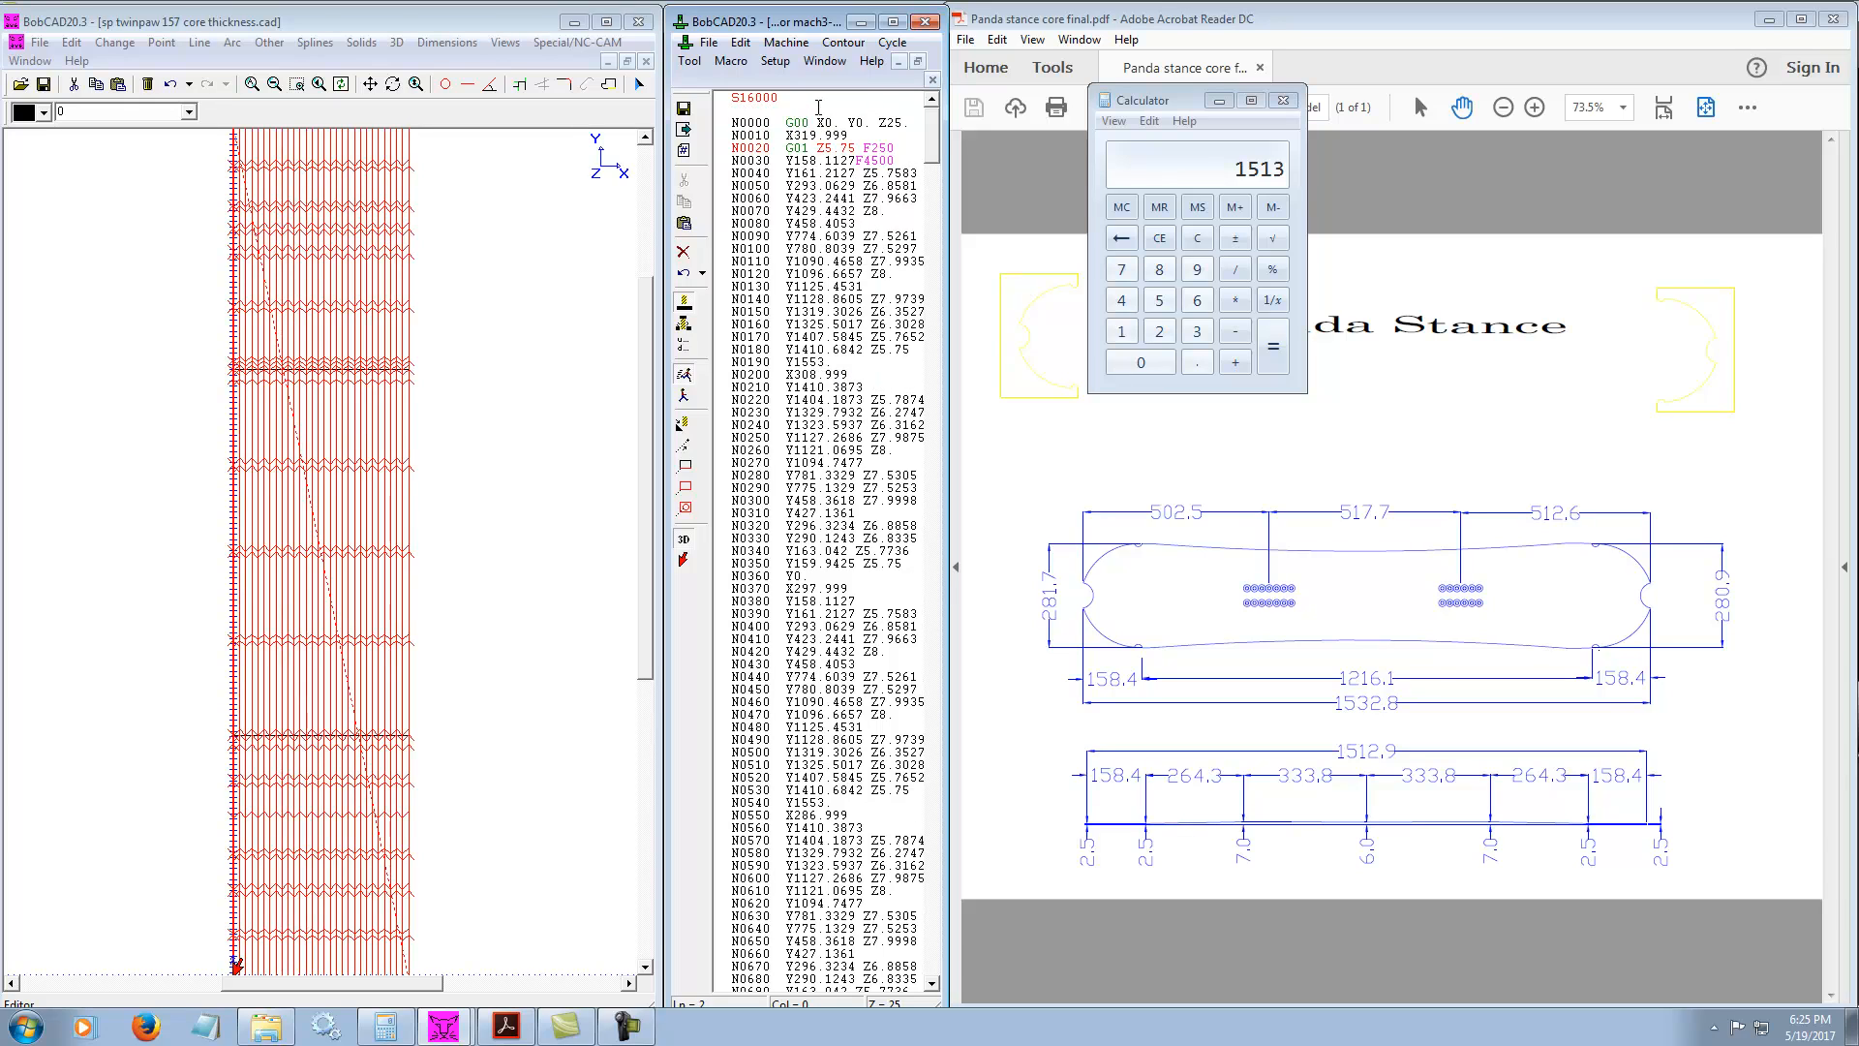
text(M3)
click(803, 185)
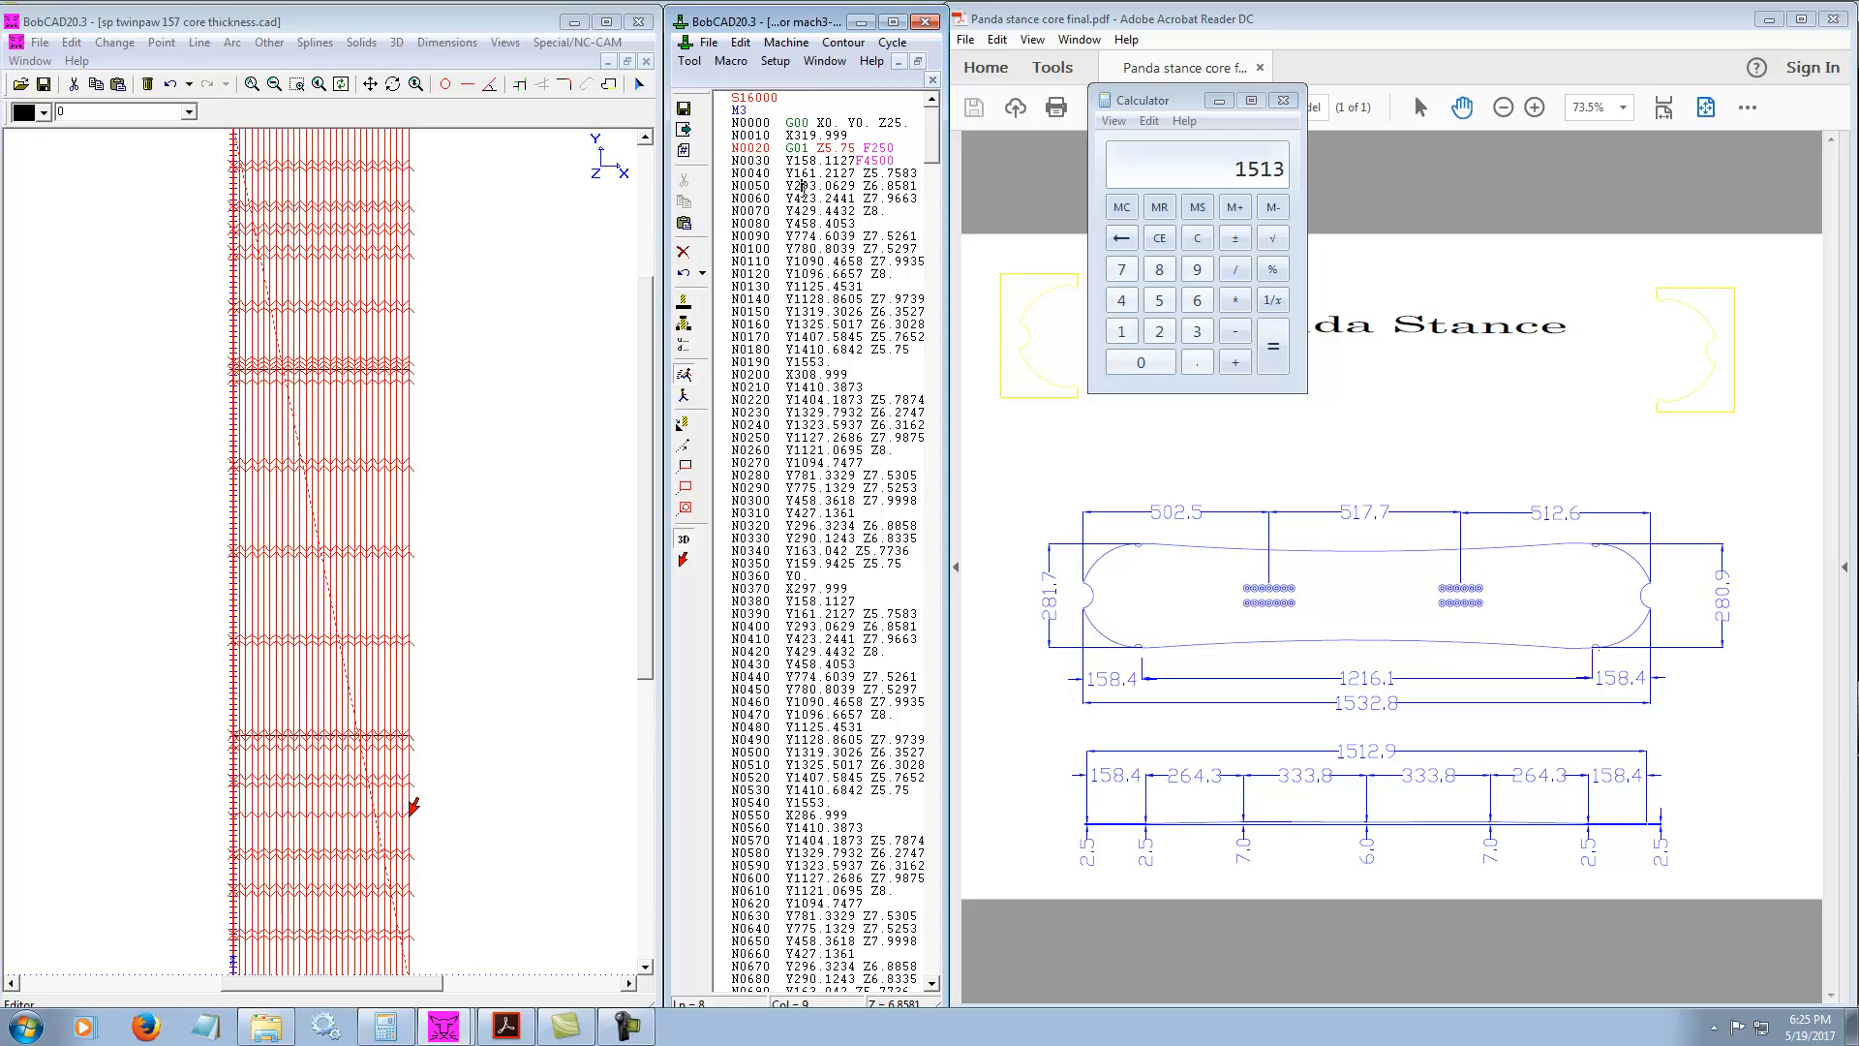
Save the NC program as the .tap file "sp twinpaw 157 core thickness" in the SP Twinpaw 157 folder
click(707, 43)
click(758, 139)
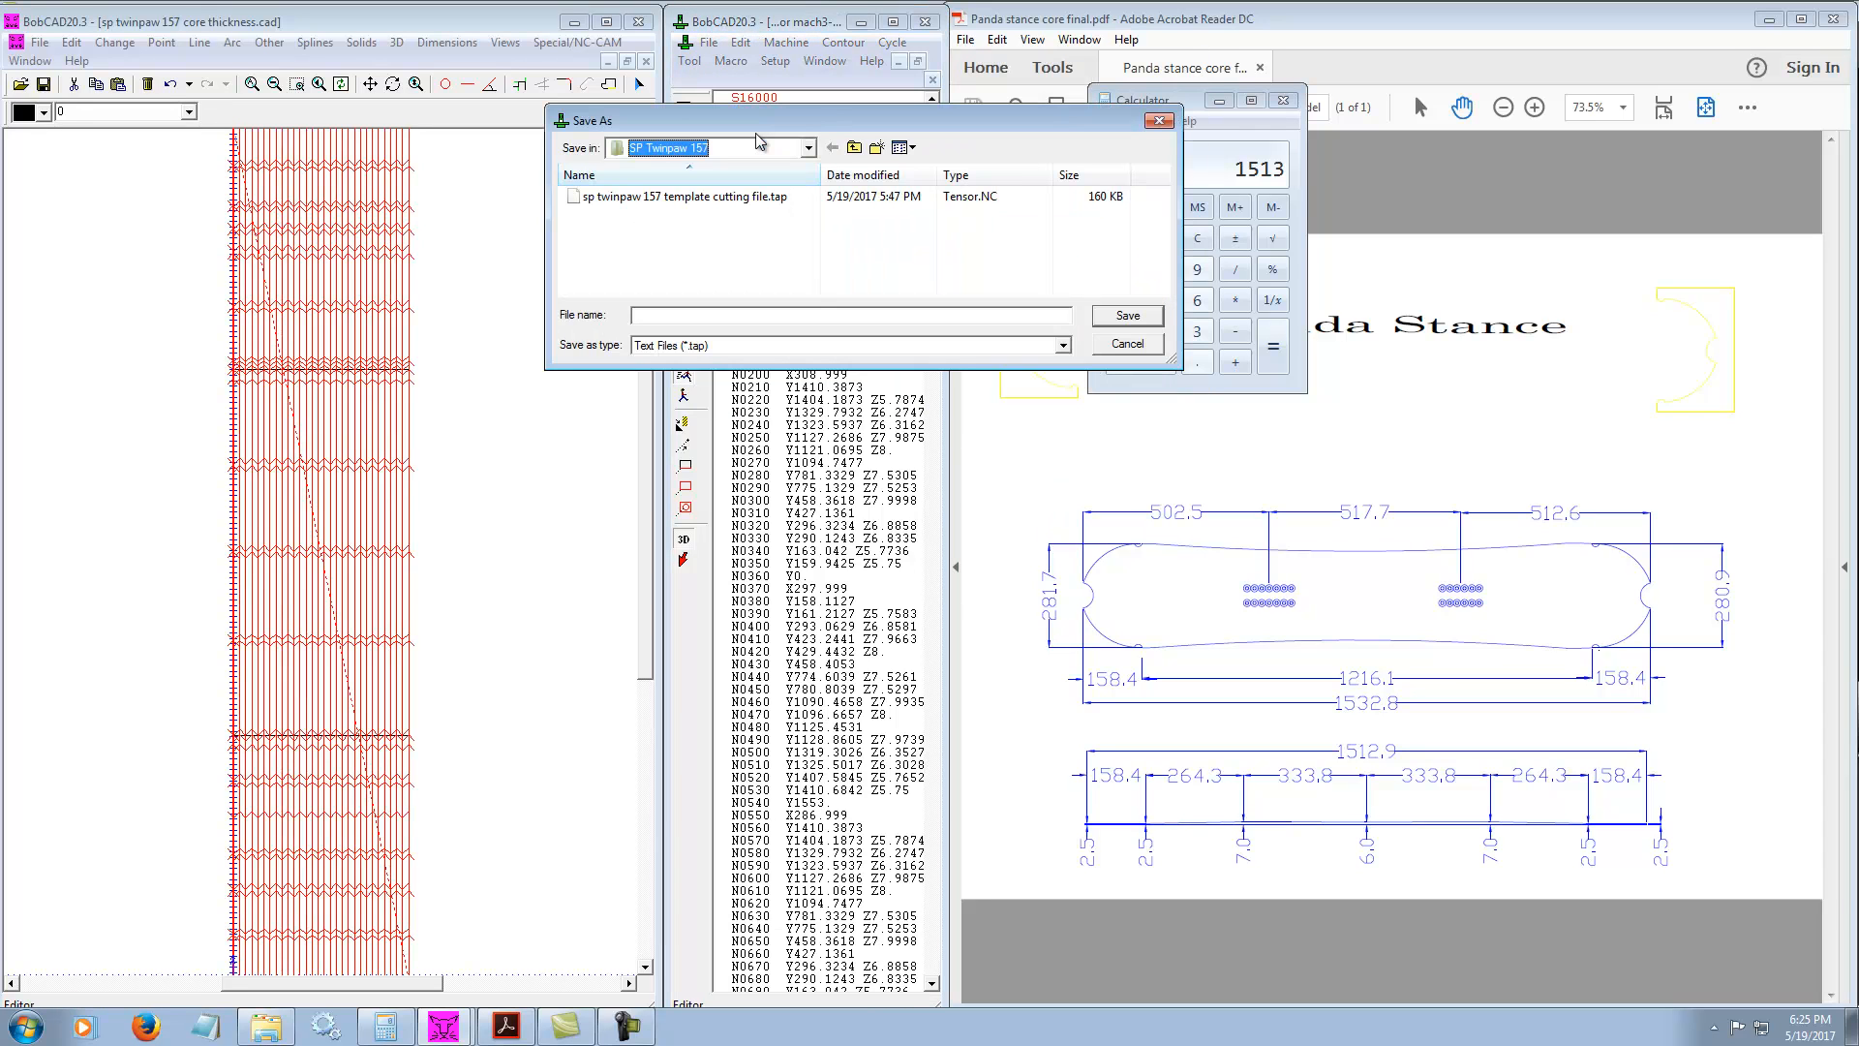
click(726, 316)
text(SP[ P)
text( t)
text(w)
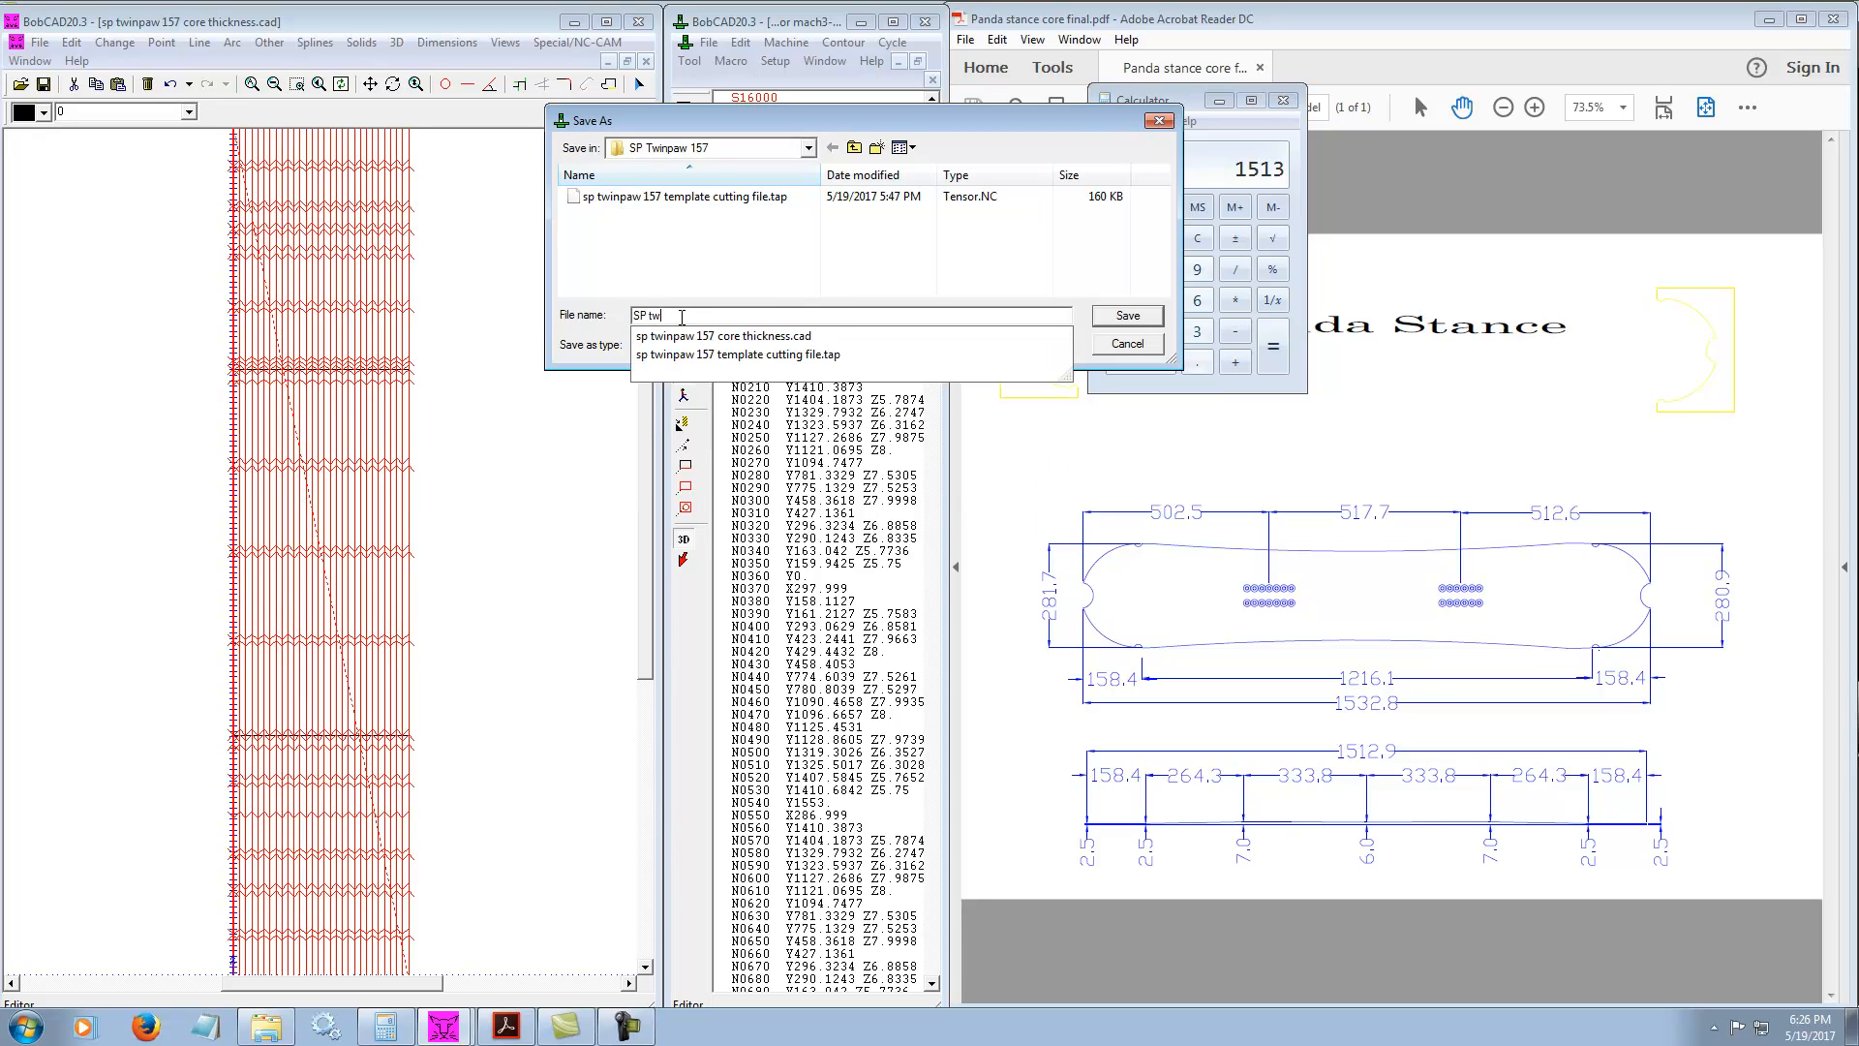
text(inpaw 157 core thi)
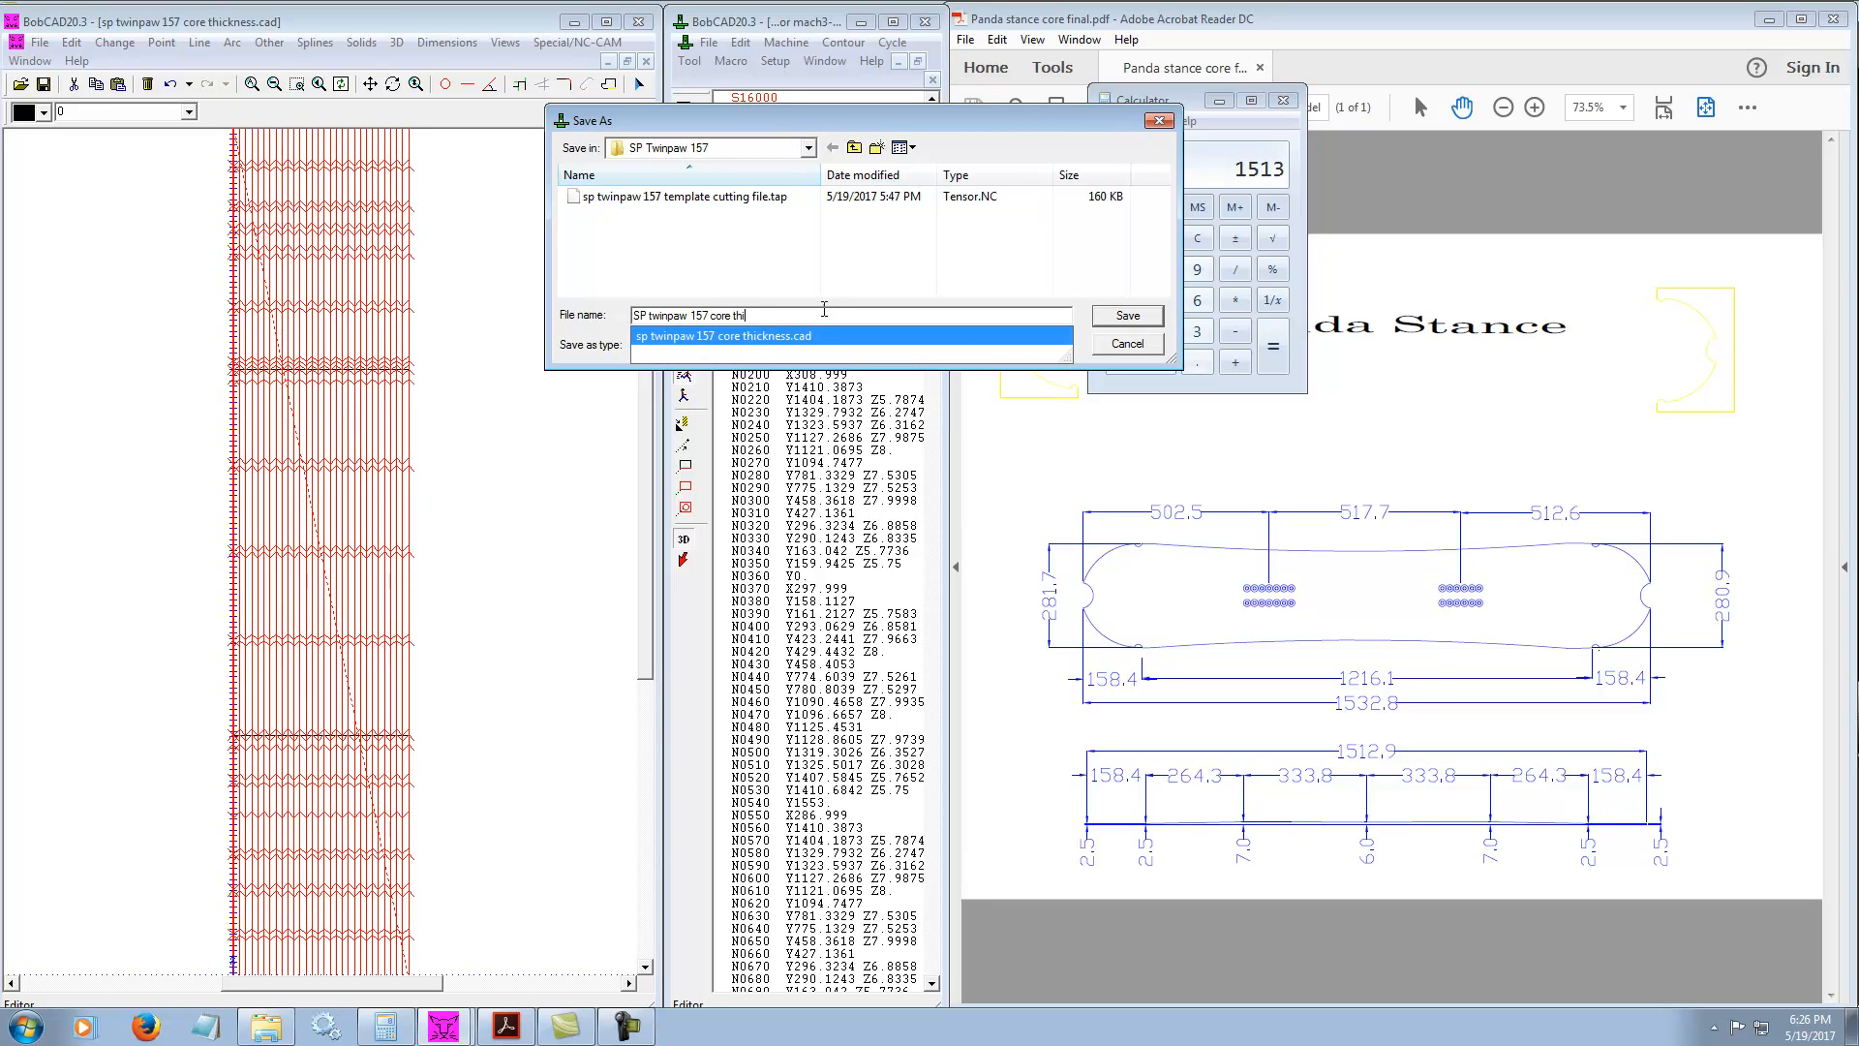
click(781, 339)
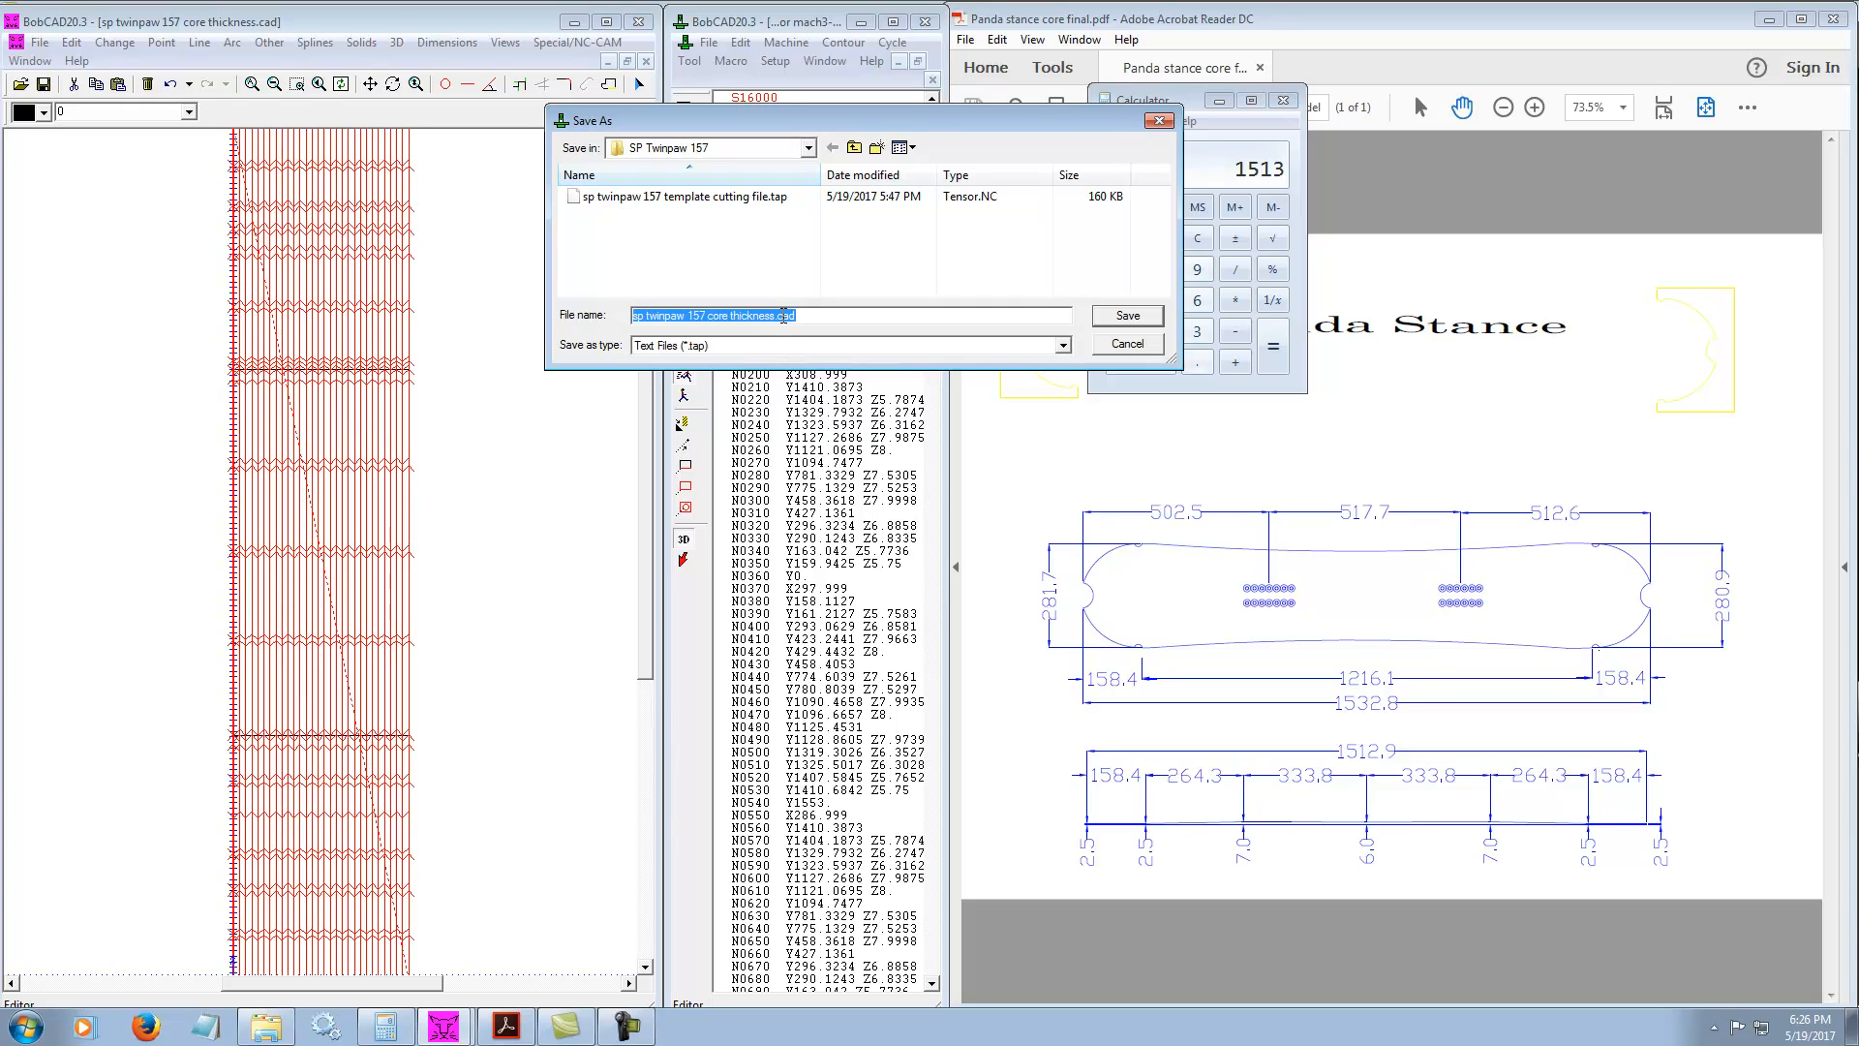
click(781, 316)
drag(772, 316, 801, 317)
text(s)
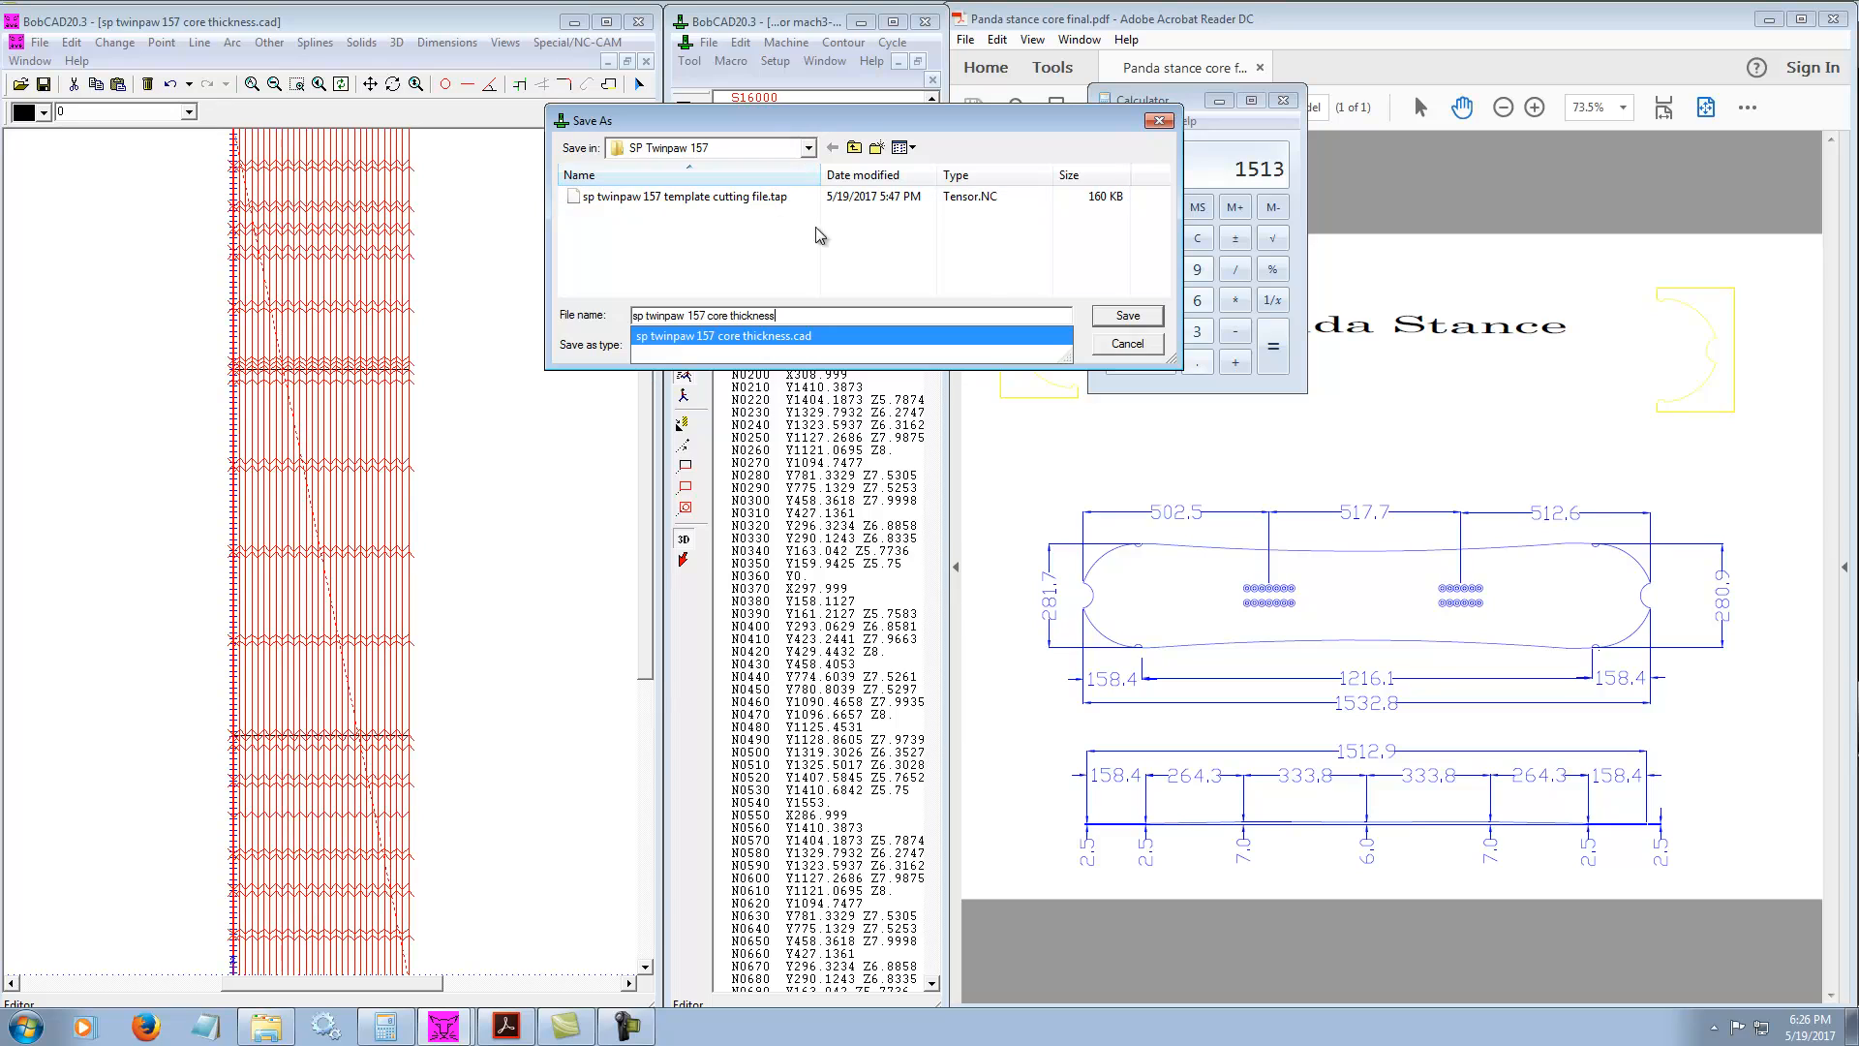
click(1134, 317)
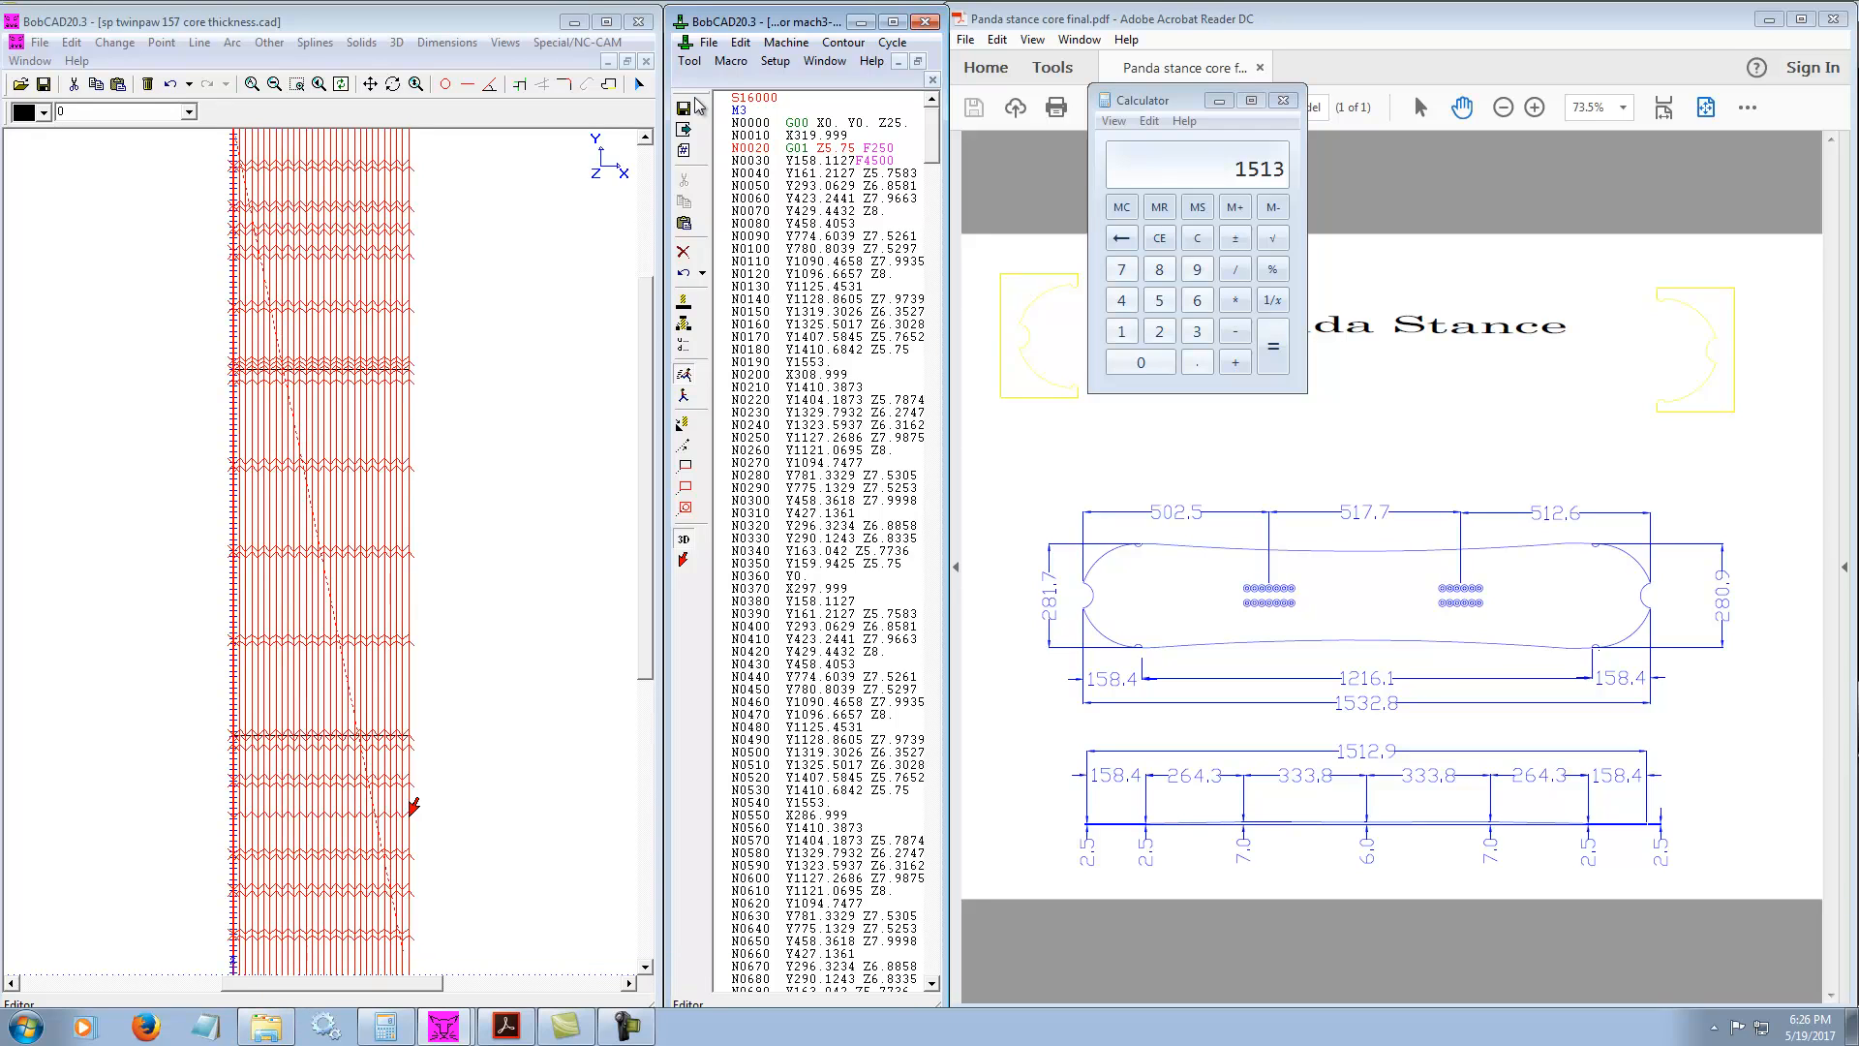
Check the NC file's folder and its network location in the save dialog without saving again
click(708, 43)
click(734, 130)
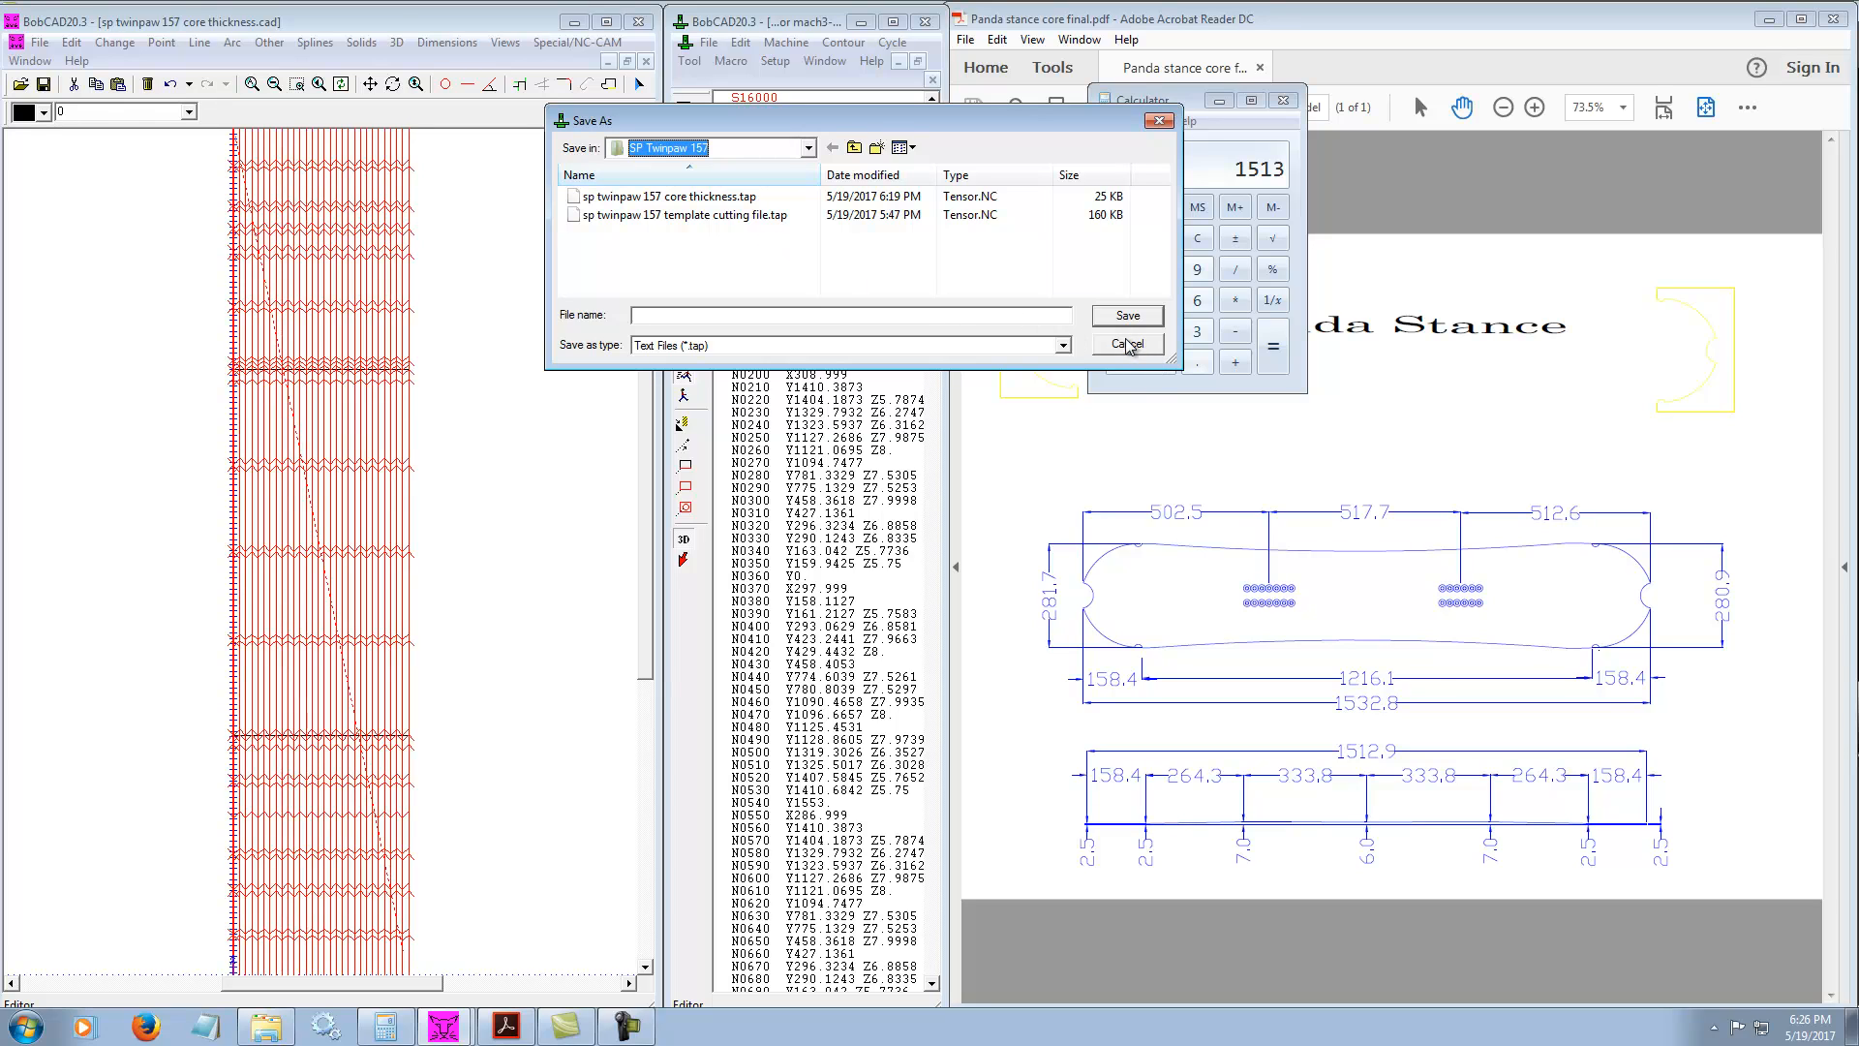
click(687, 152)
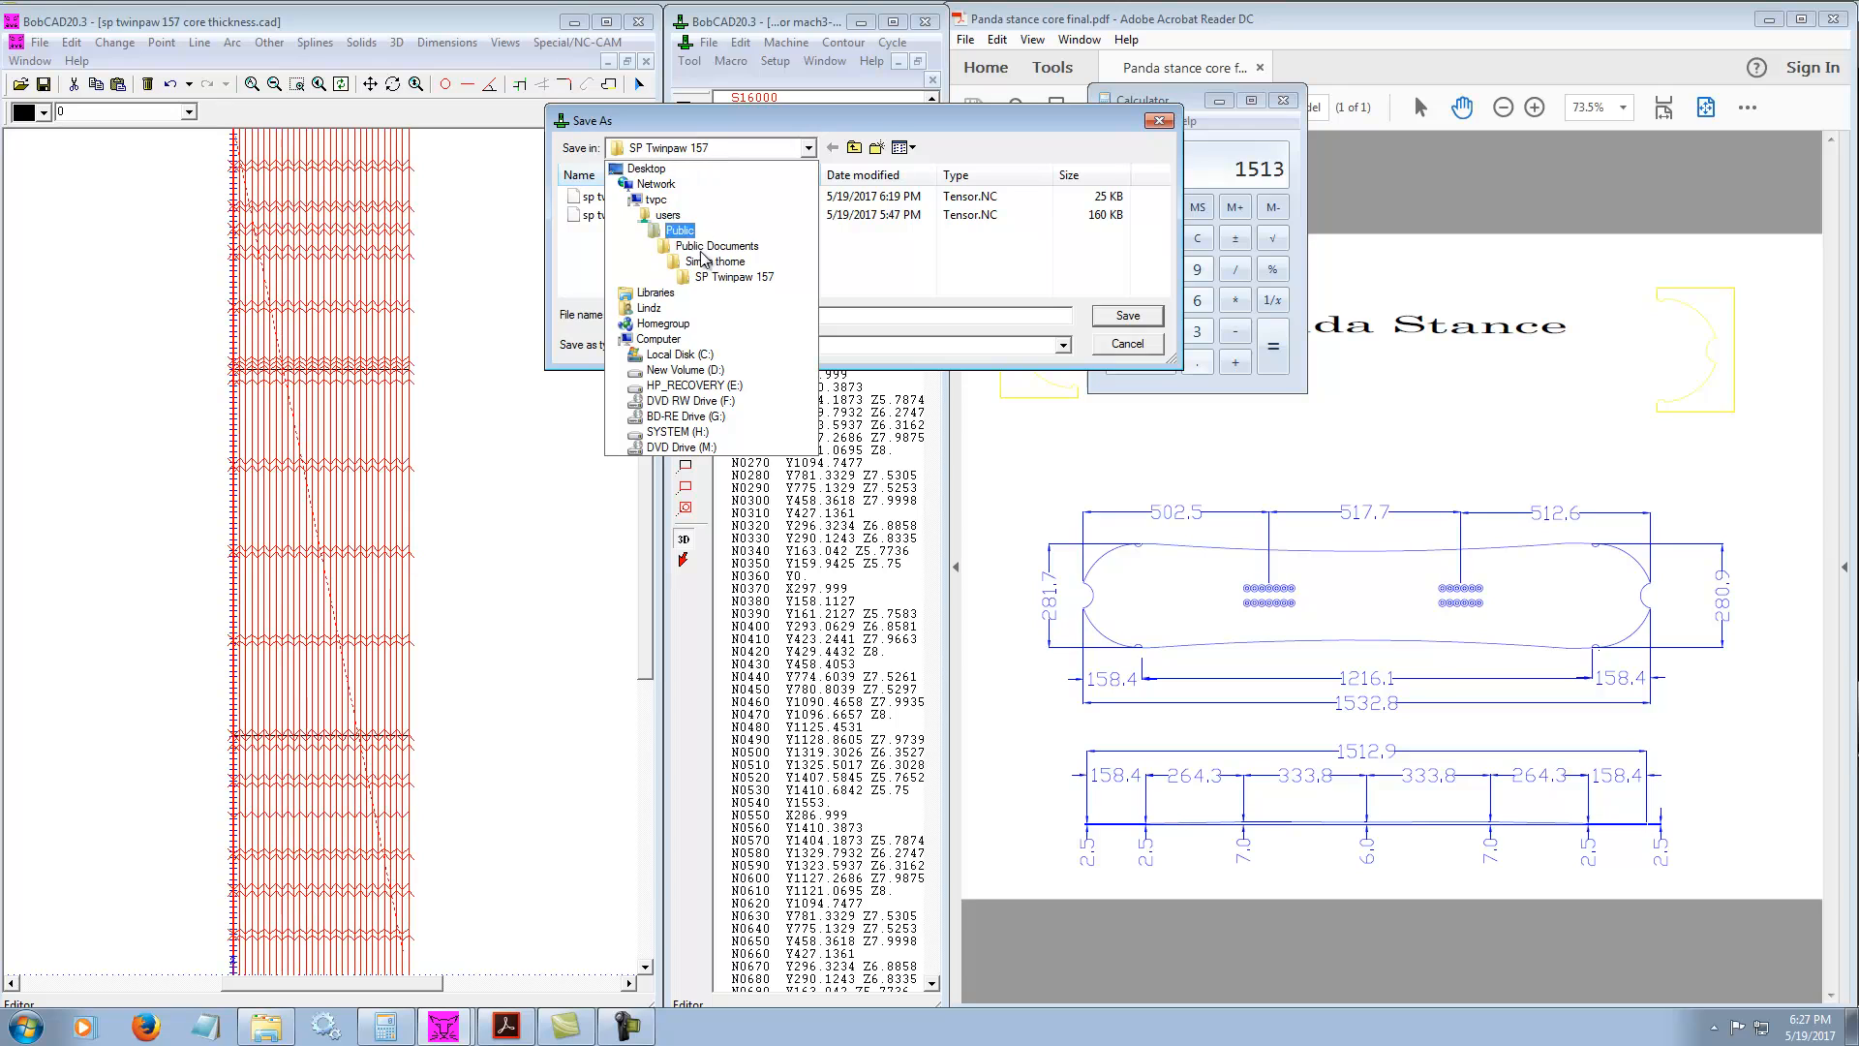
click(1123, 346)
Browse the networked computers' shared Public folders and the Downloads folder in Windows Explorer, then return to the core thickness drawing in BobCAD
click(267, 1029)
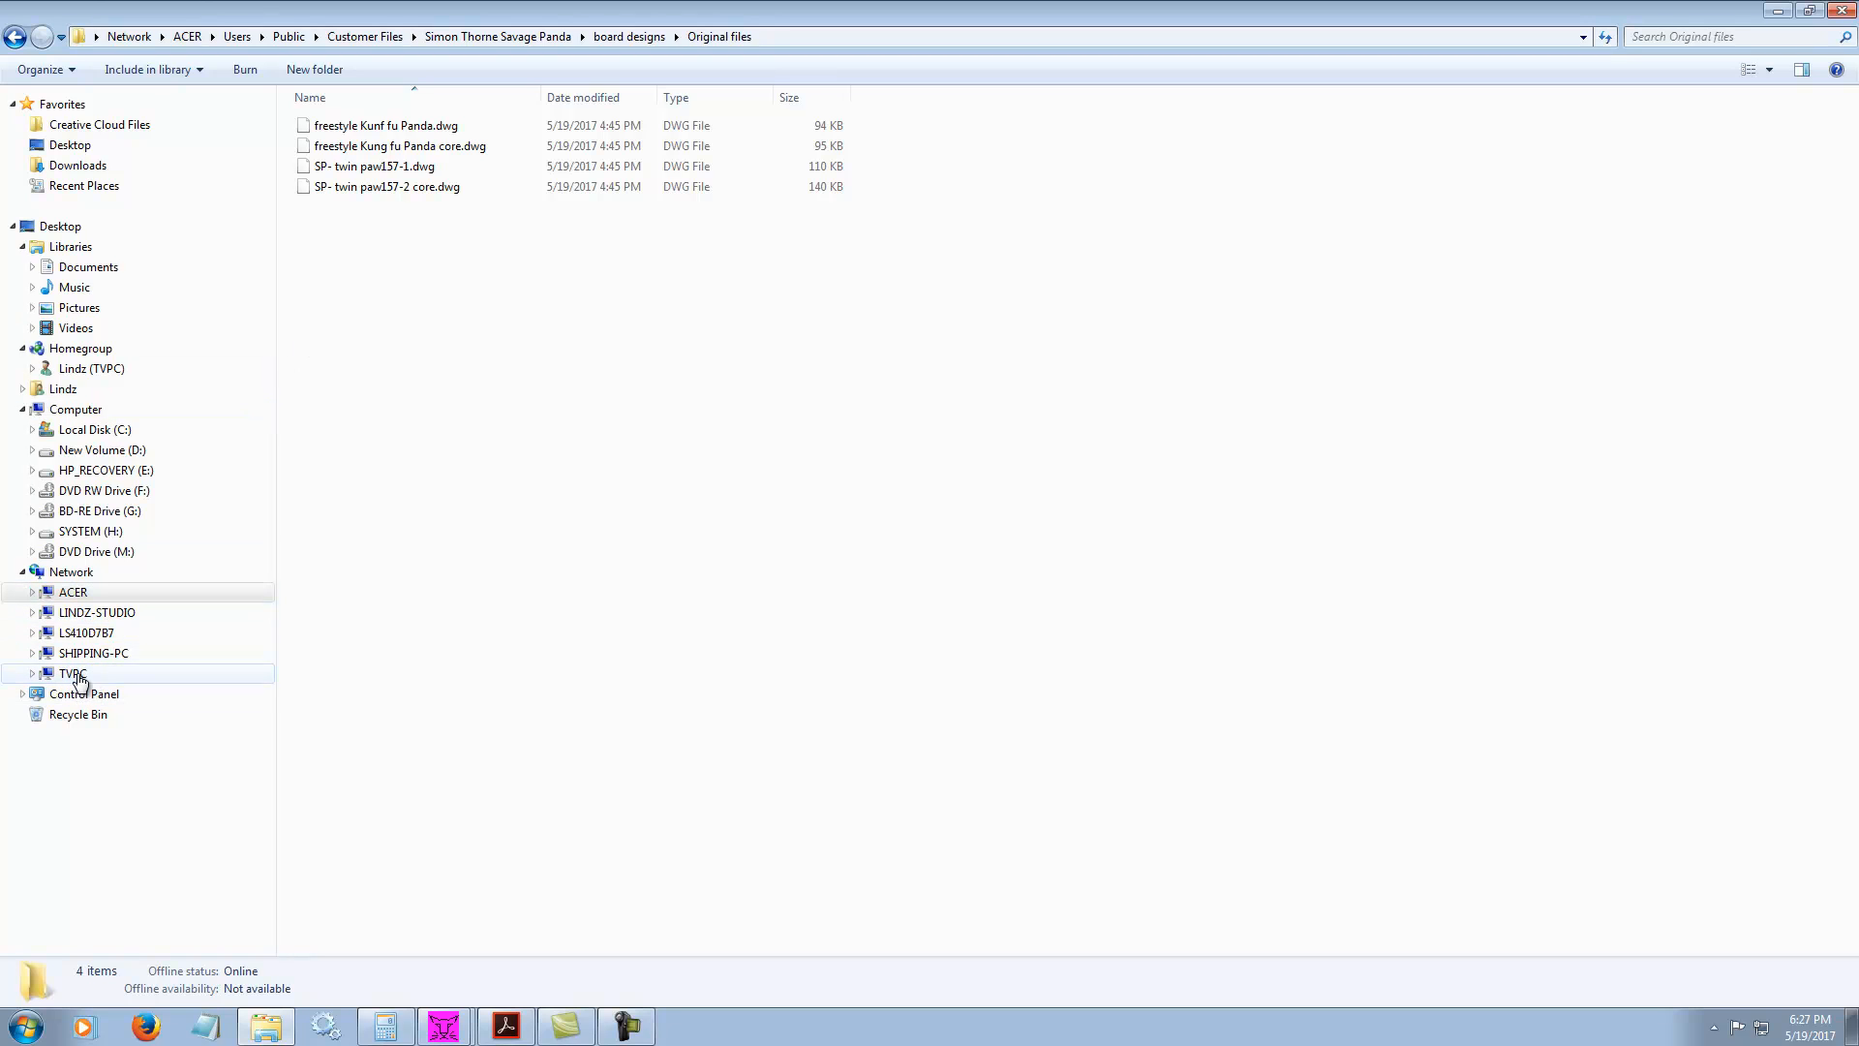
click(92, 591)
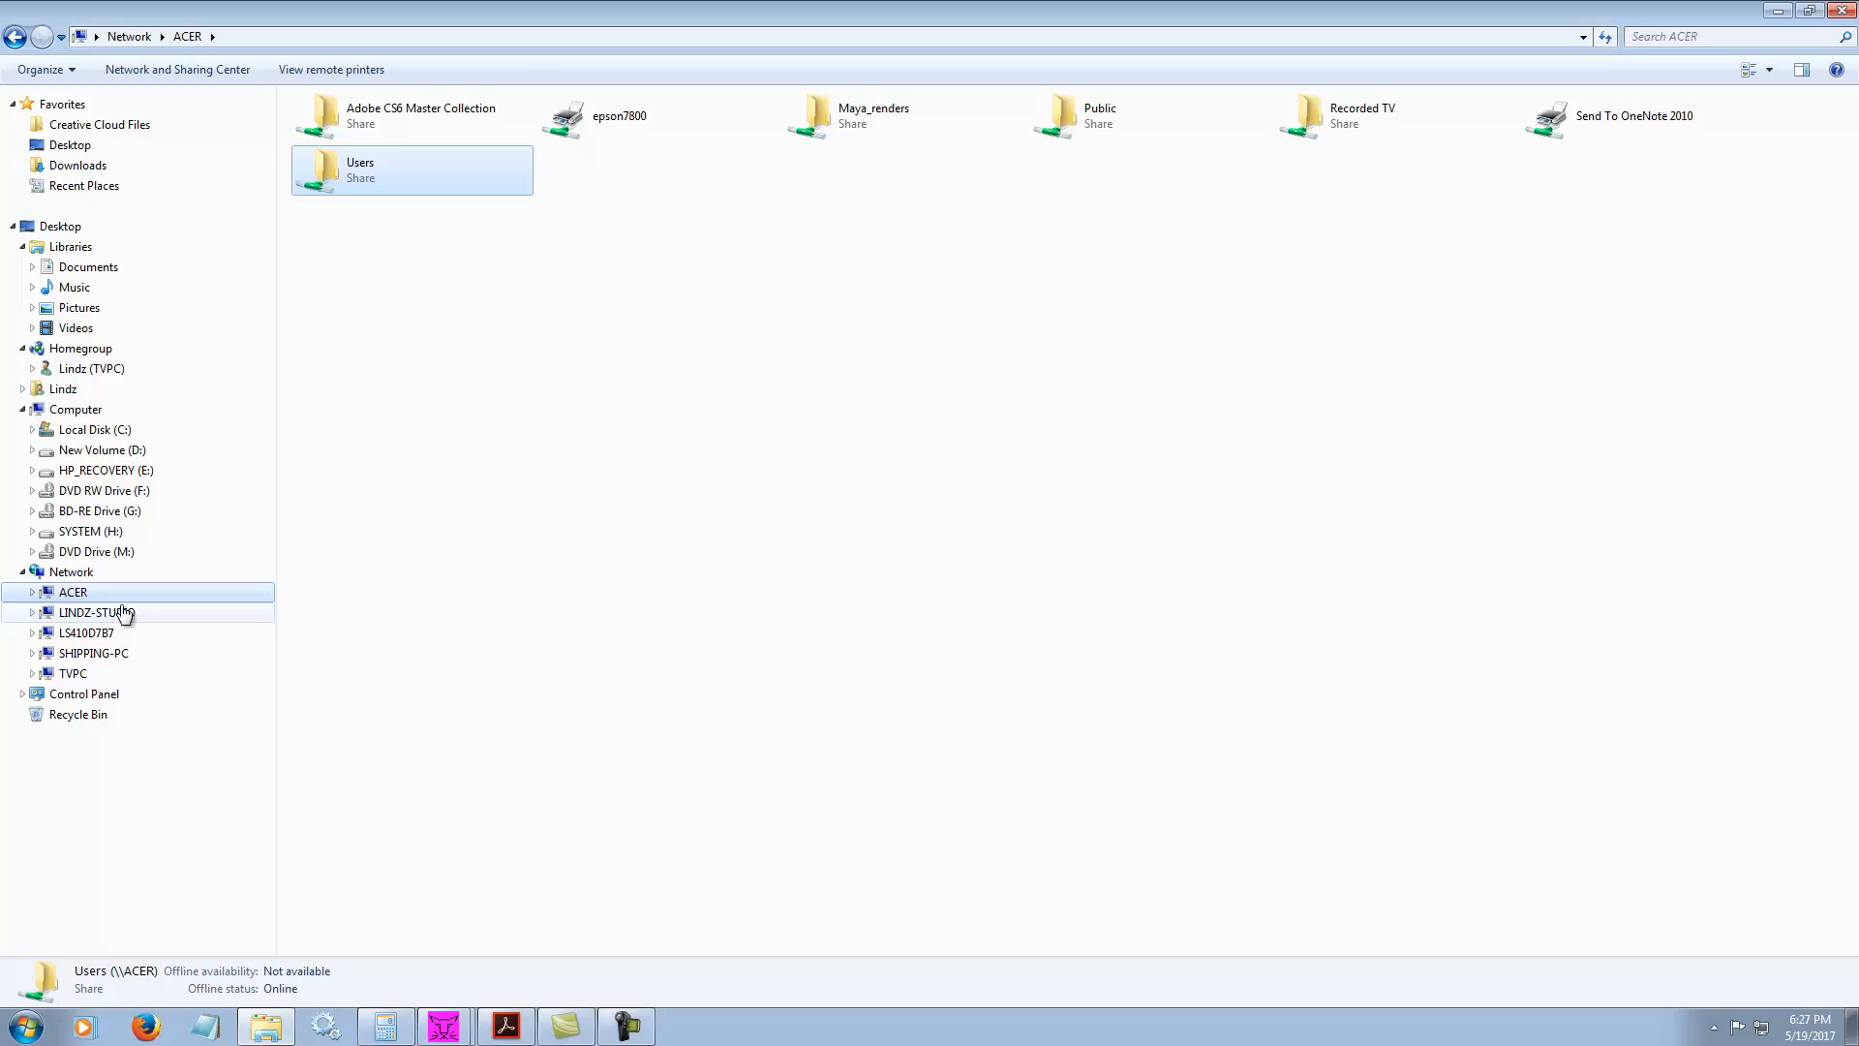
double_click(358, 174)
click(358, 175)
double_click(358, 174)
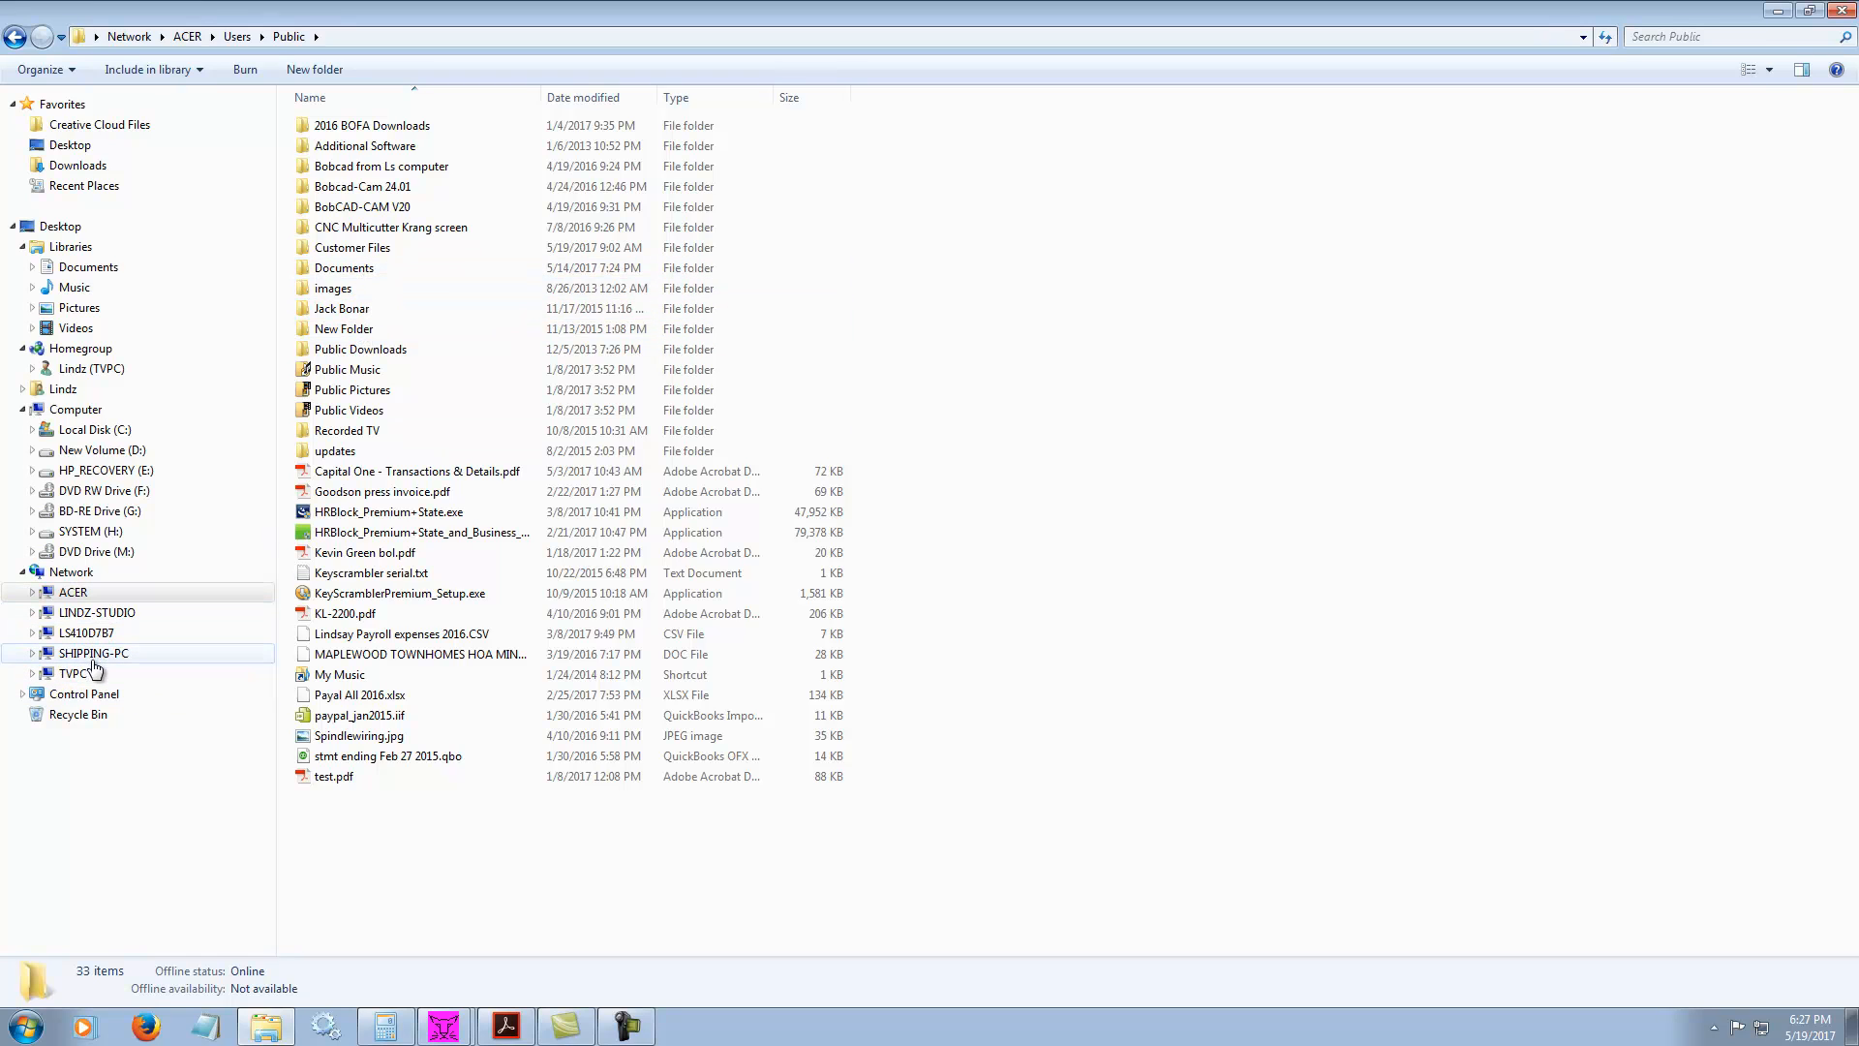
click(94, 614)
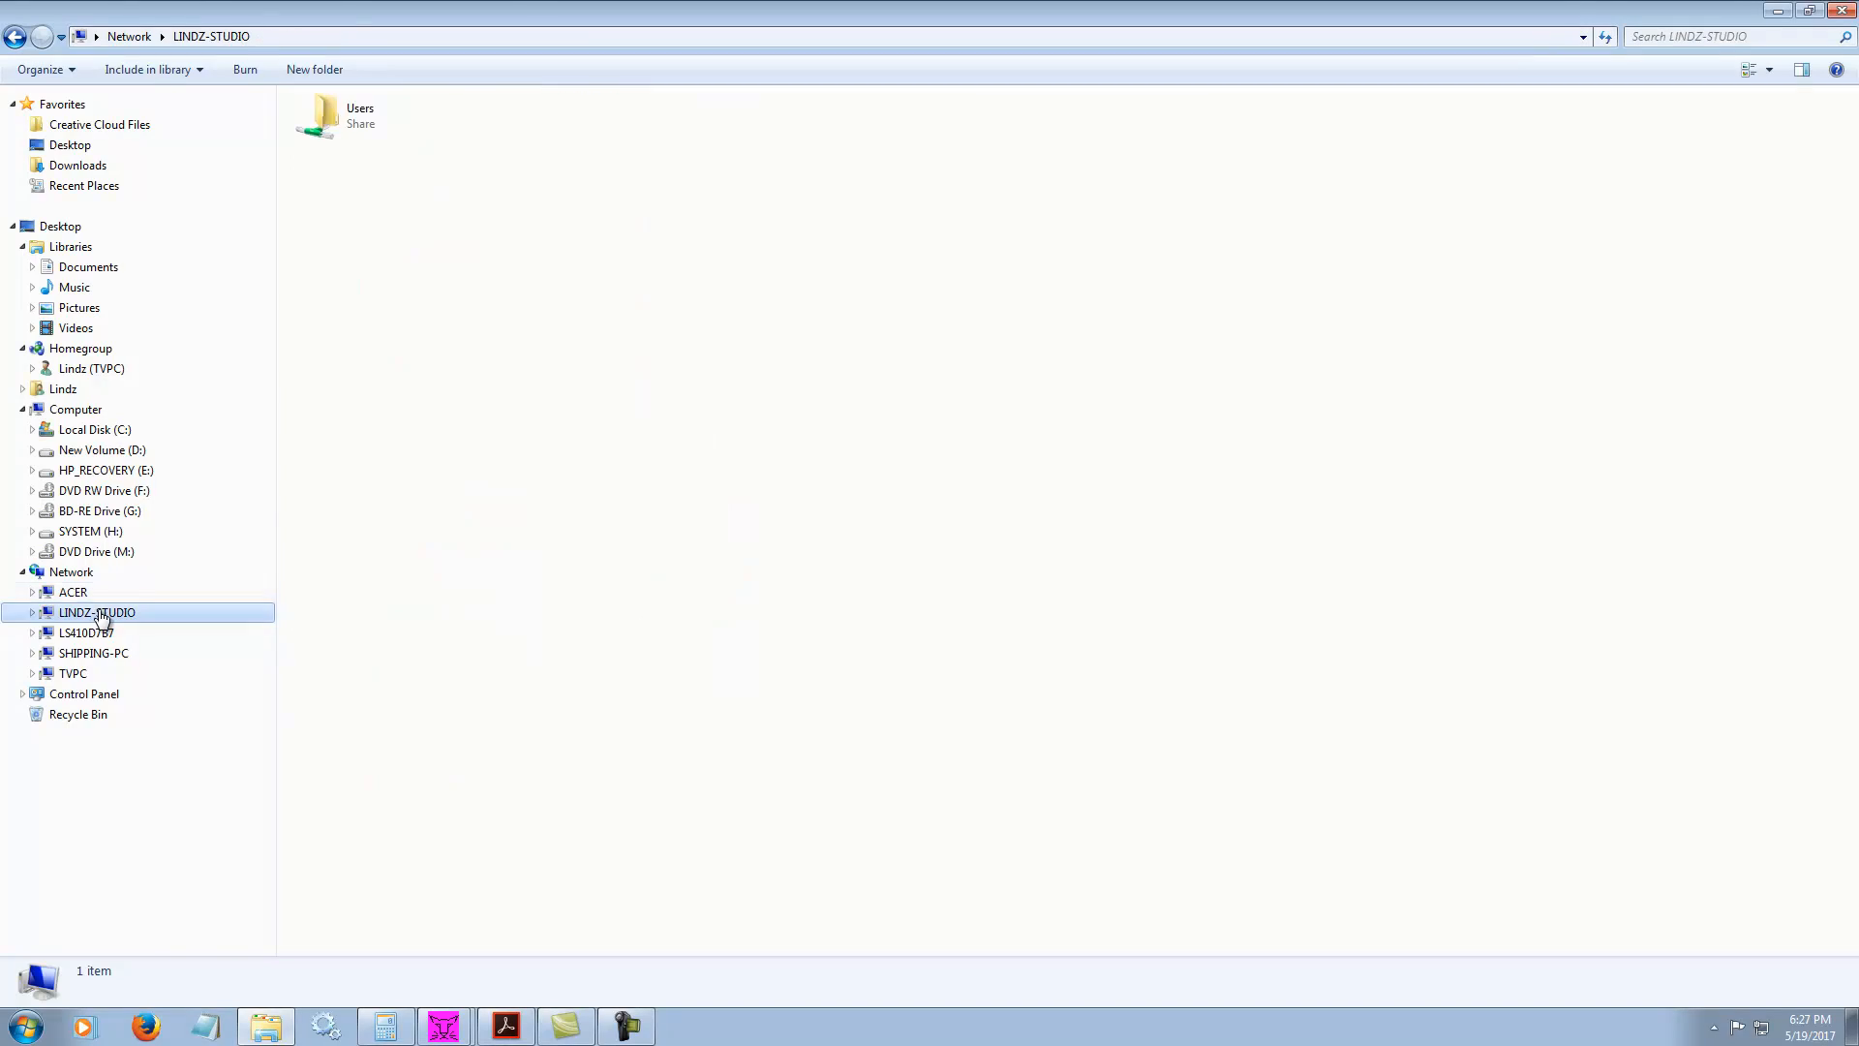
double_click(368, 125)
double_click(345, 148)
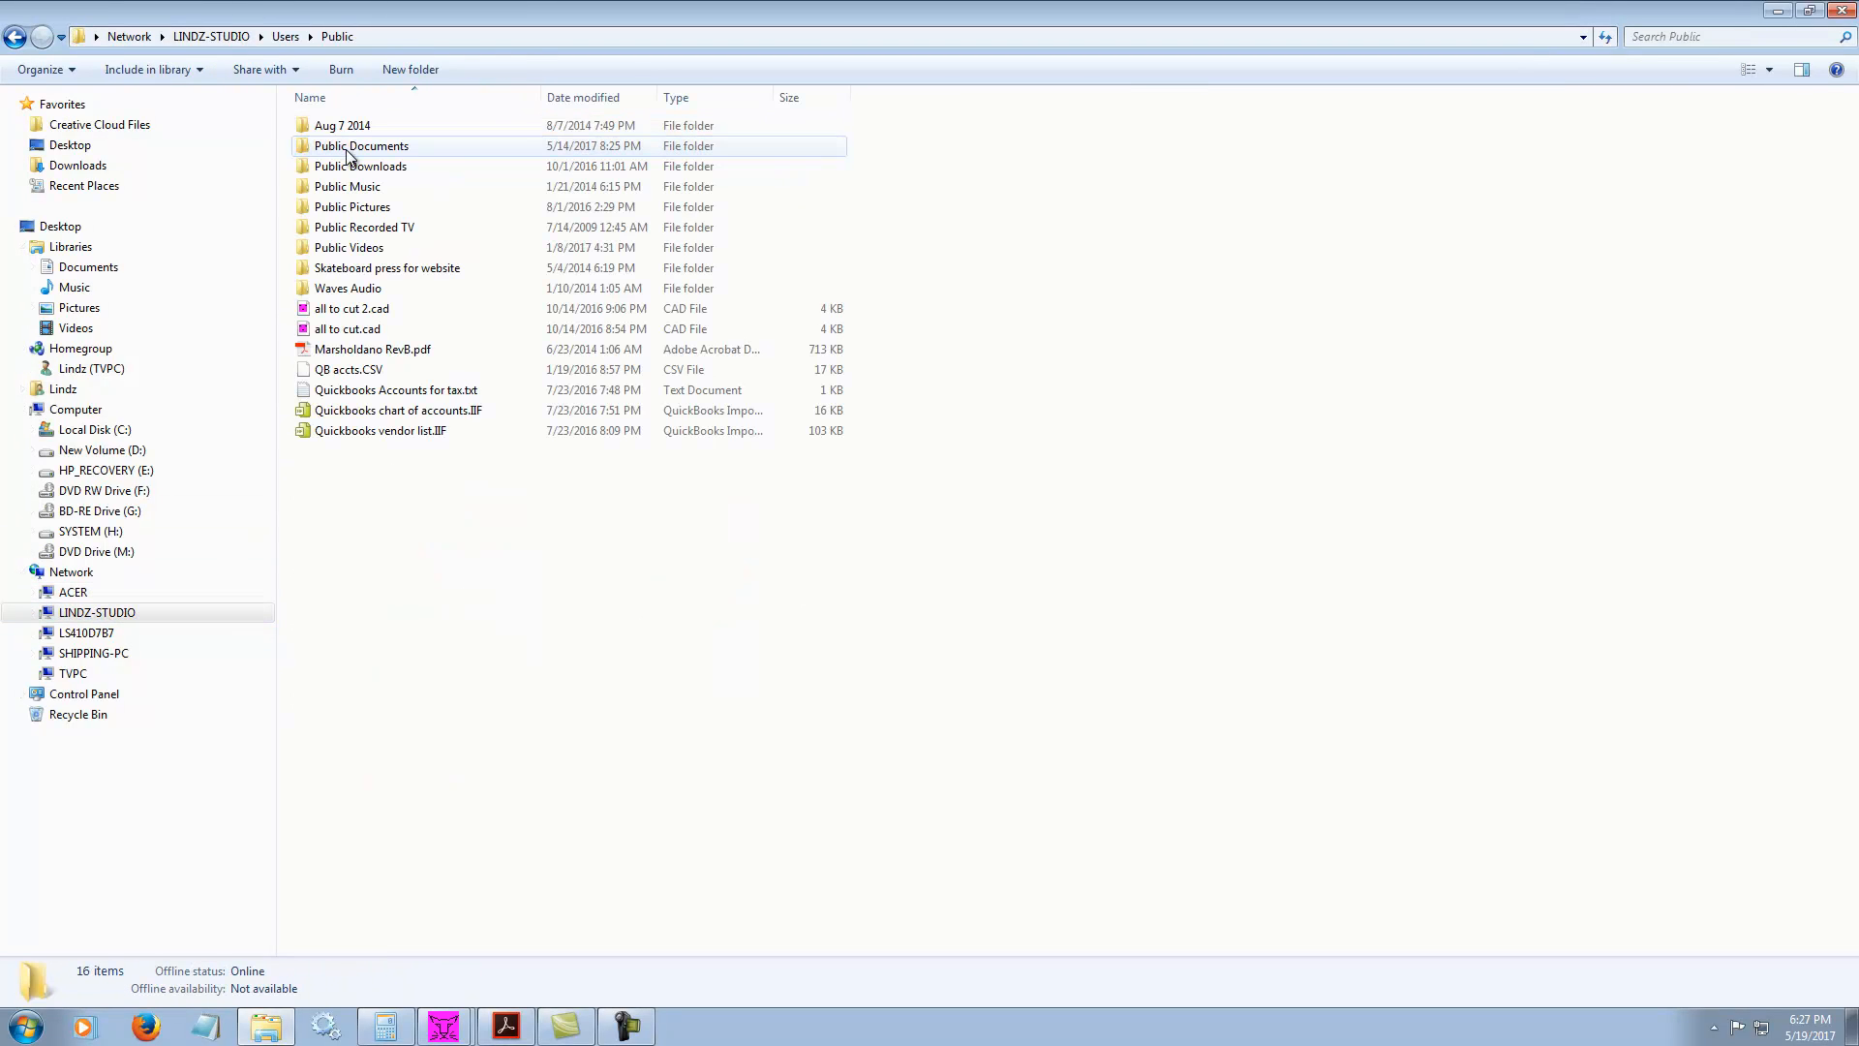
double_click(370, 146)
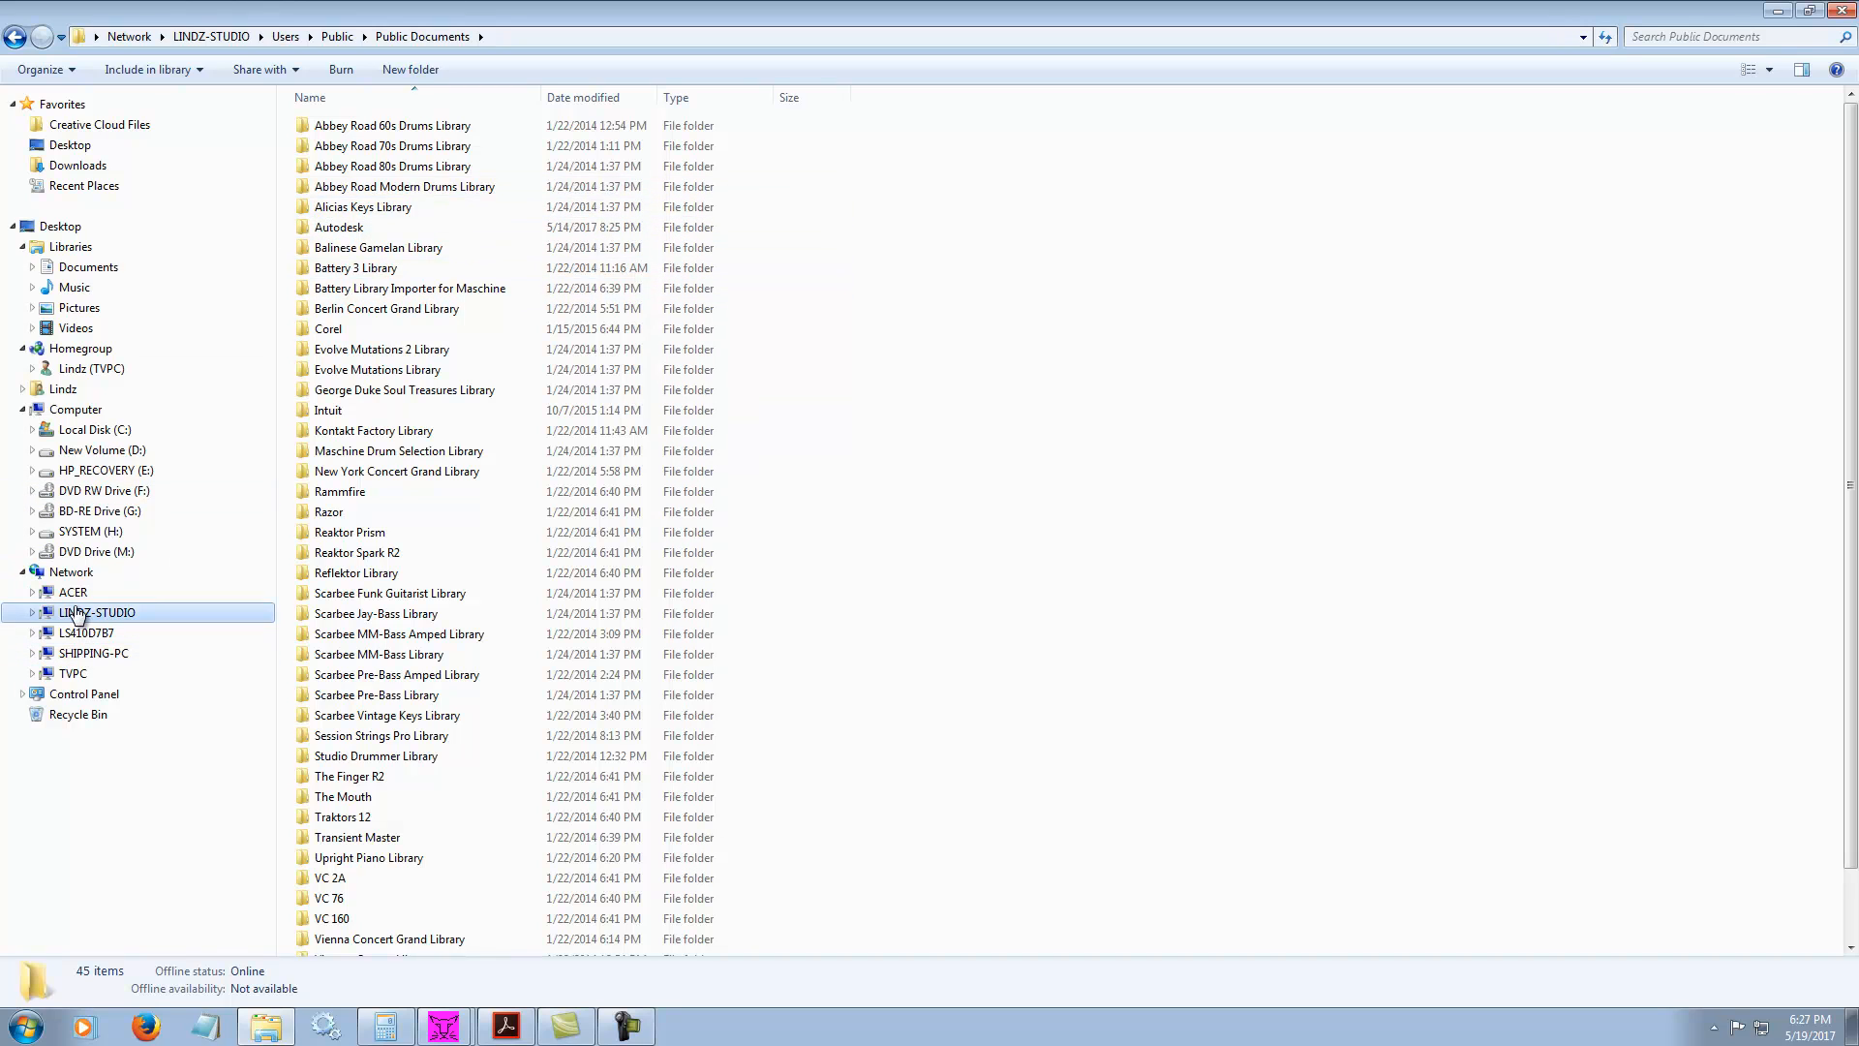
click(85, 165)
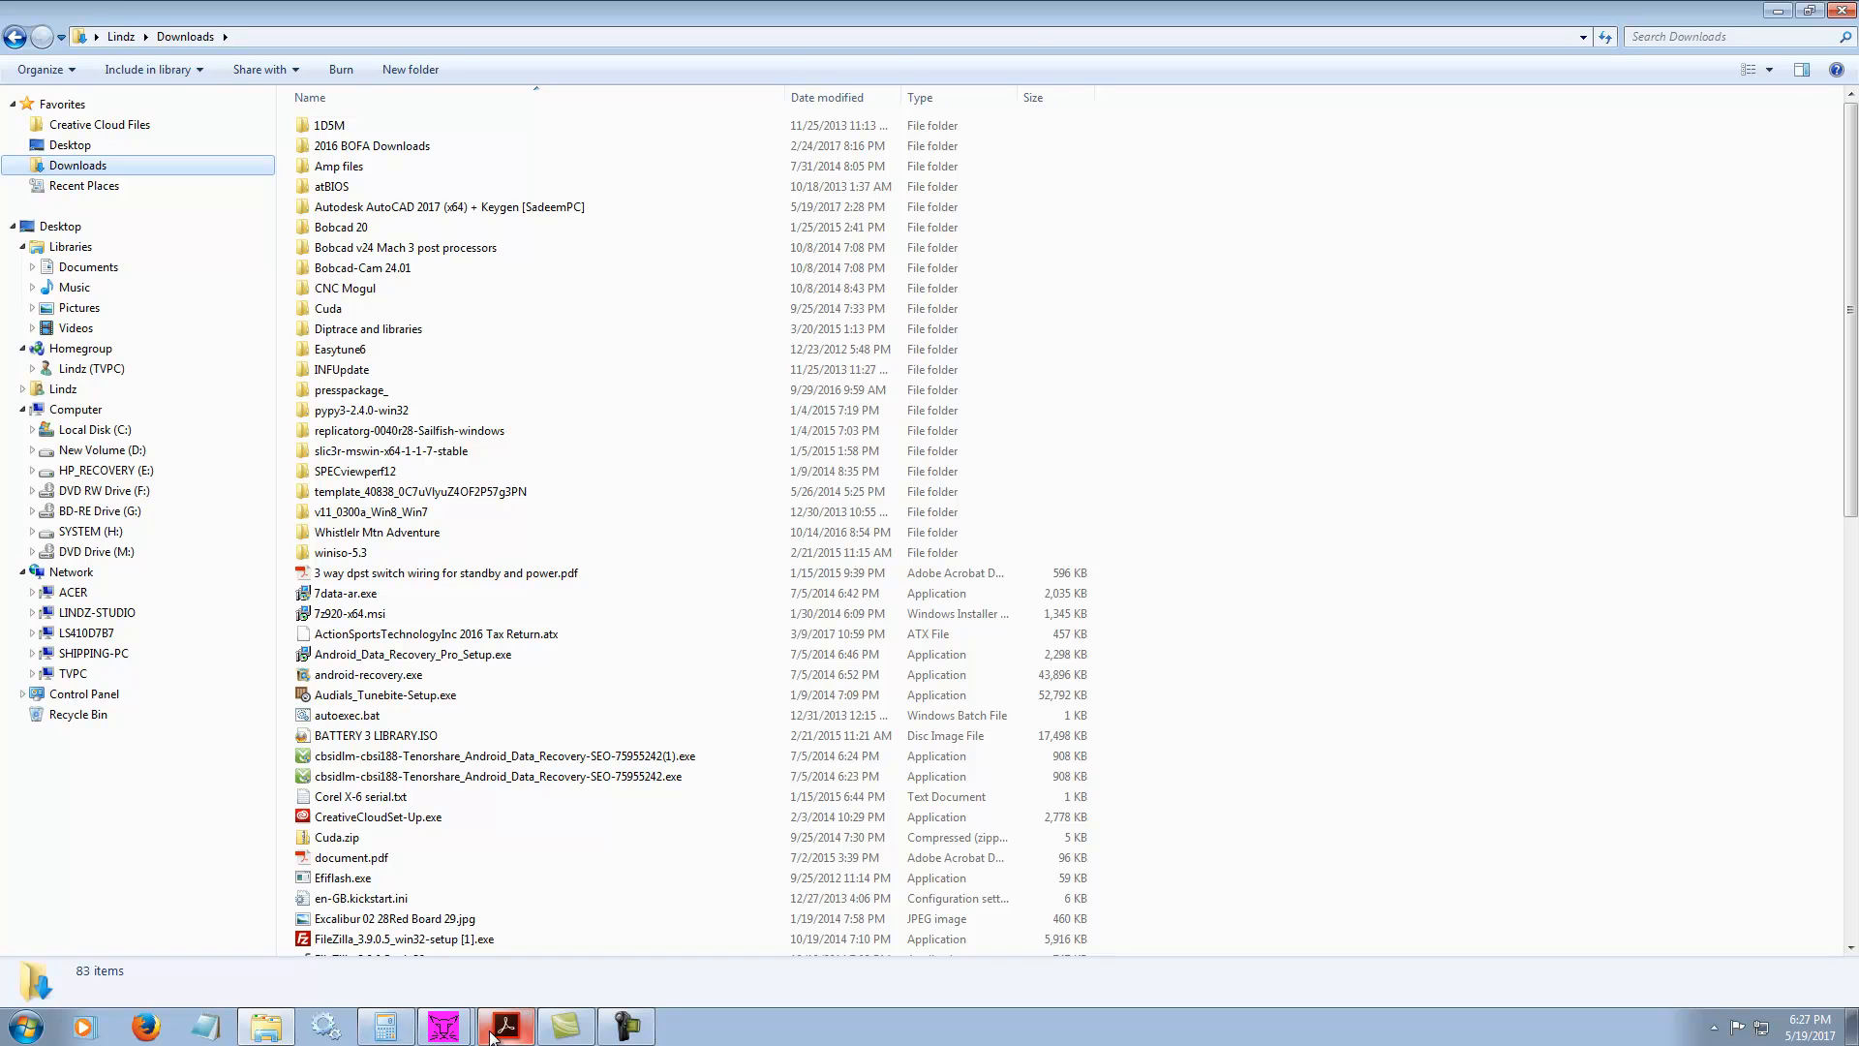
mouse_move(443, 1027)
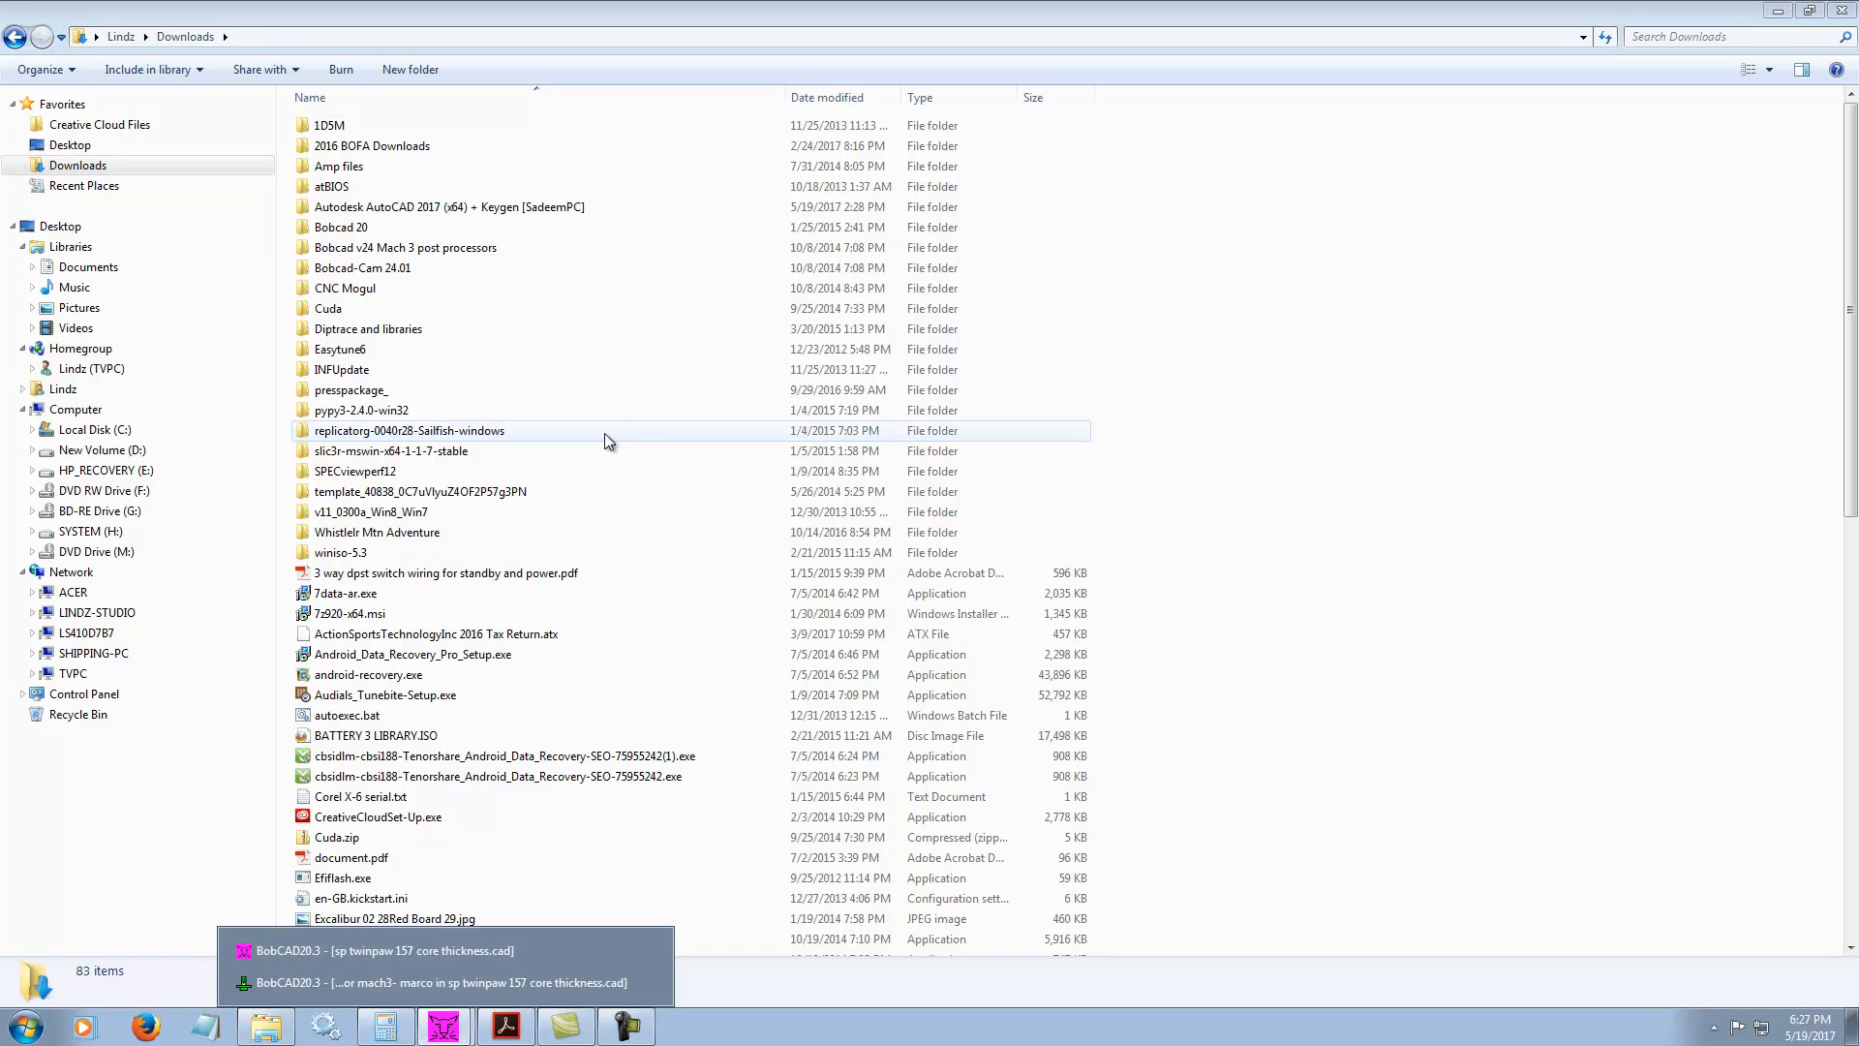
click(400, 953)
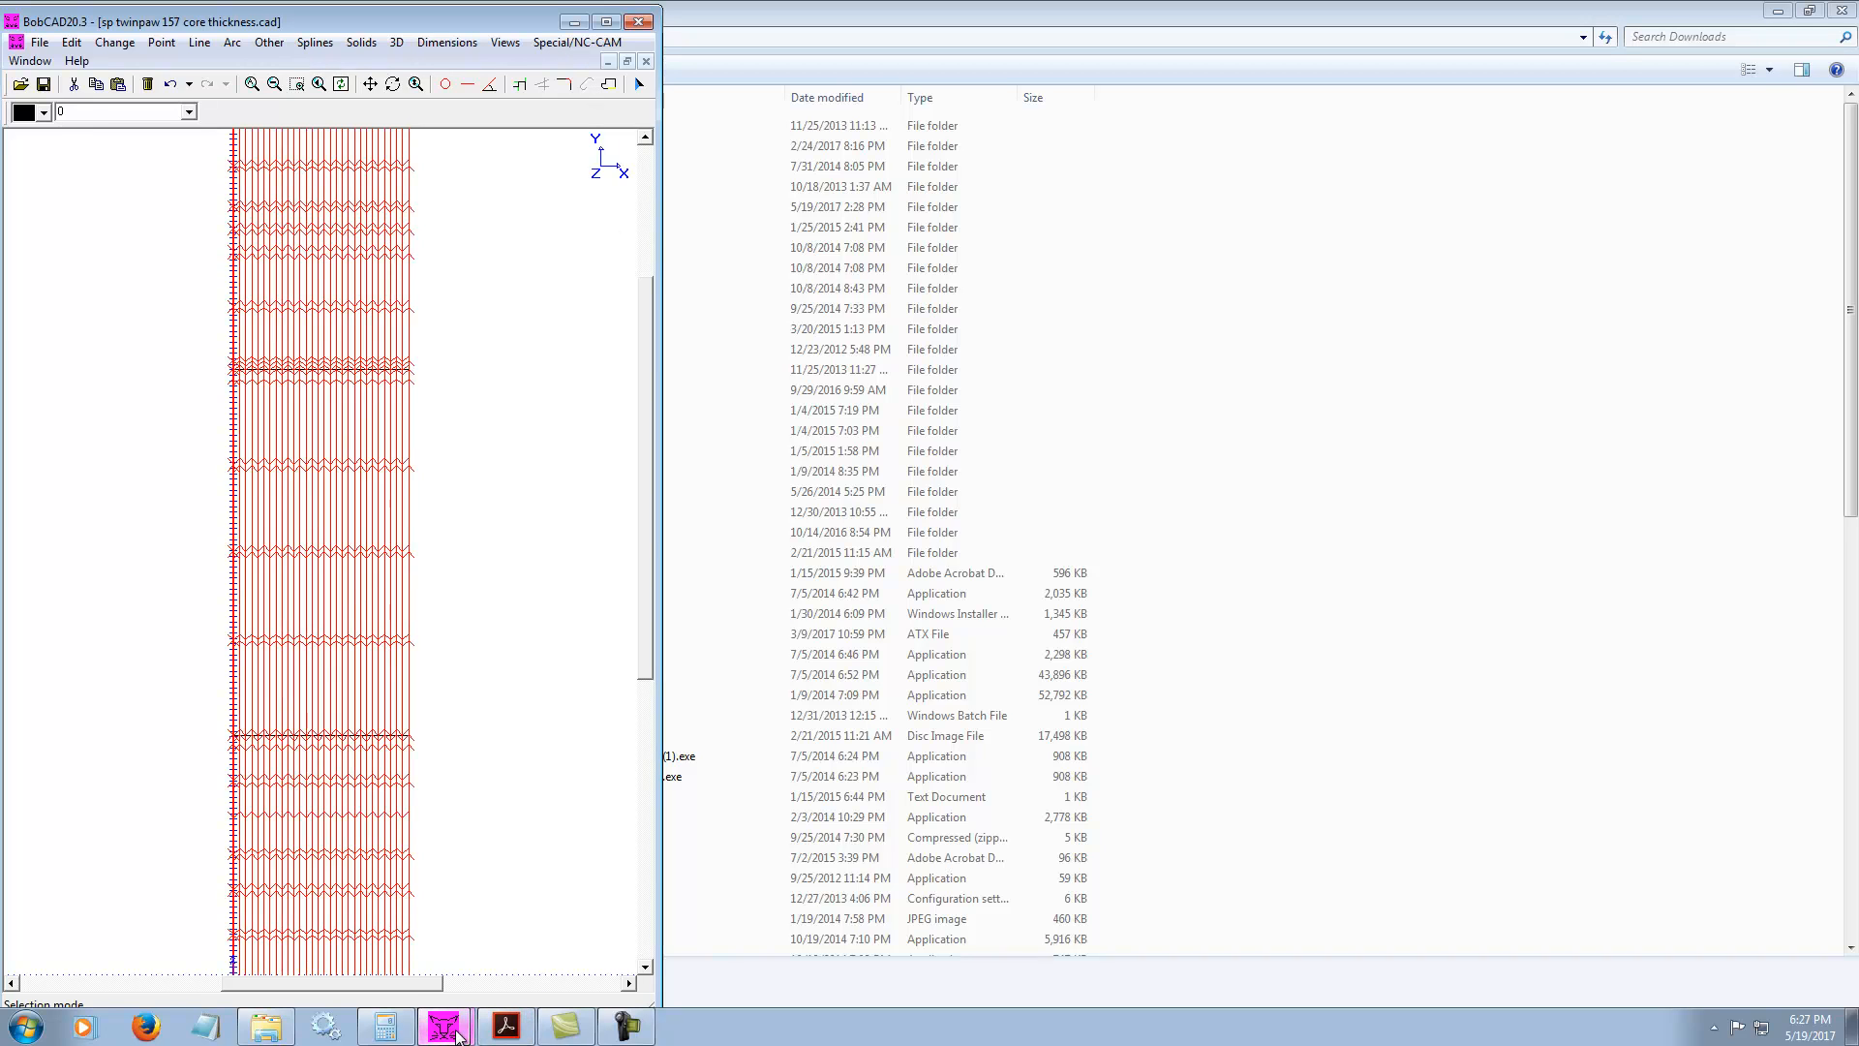
Check the network path of the SP Twinpaw 157 folder in the NC program's open save dialog
mouse_move(479, 1027)
click(442, 982)
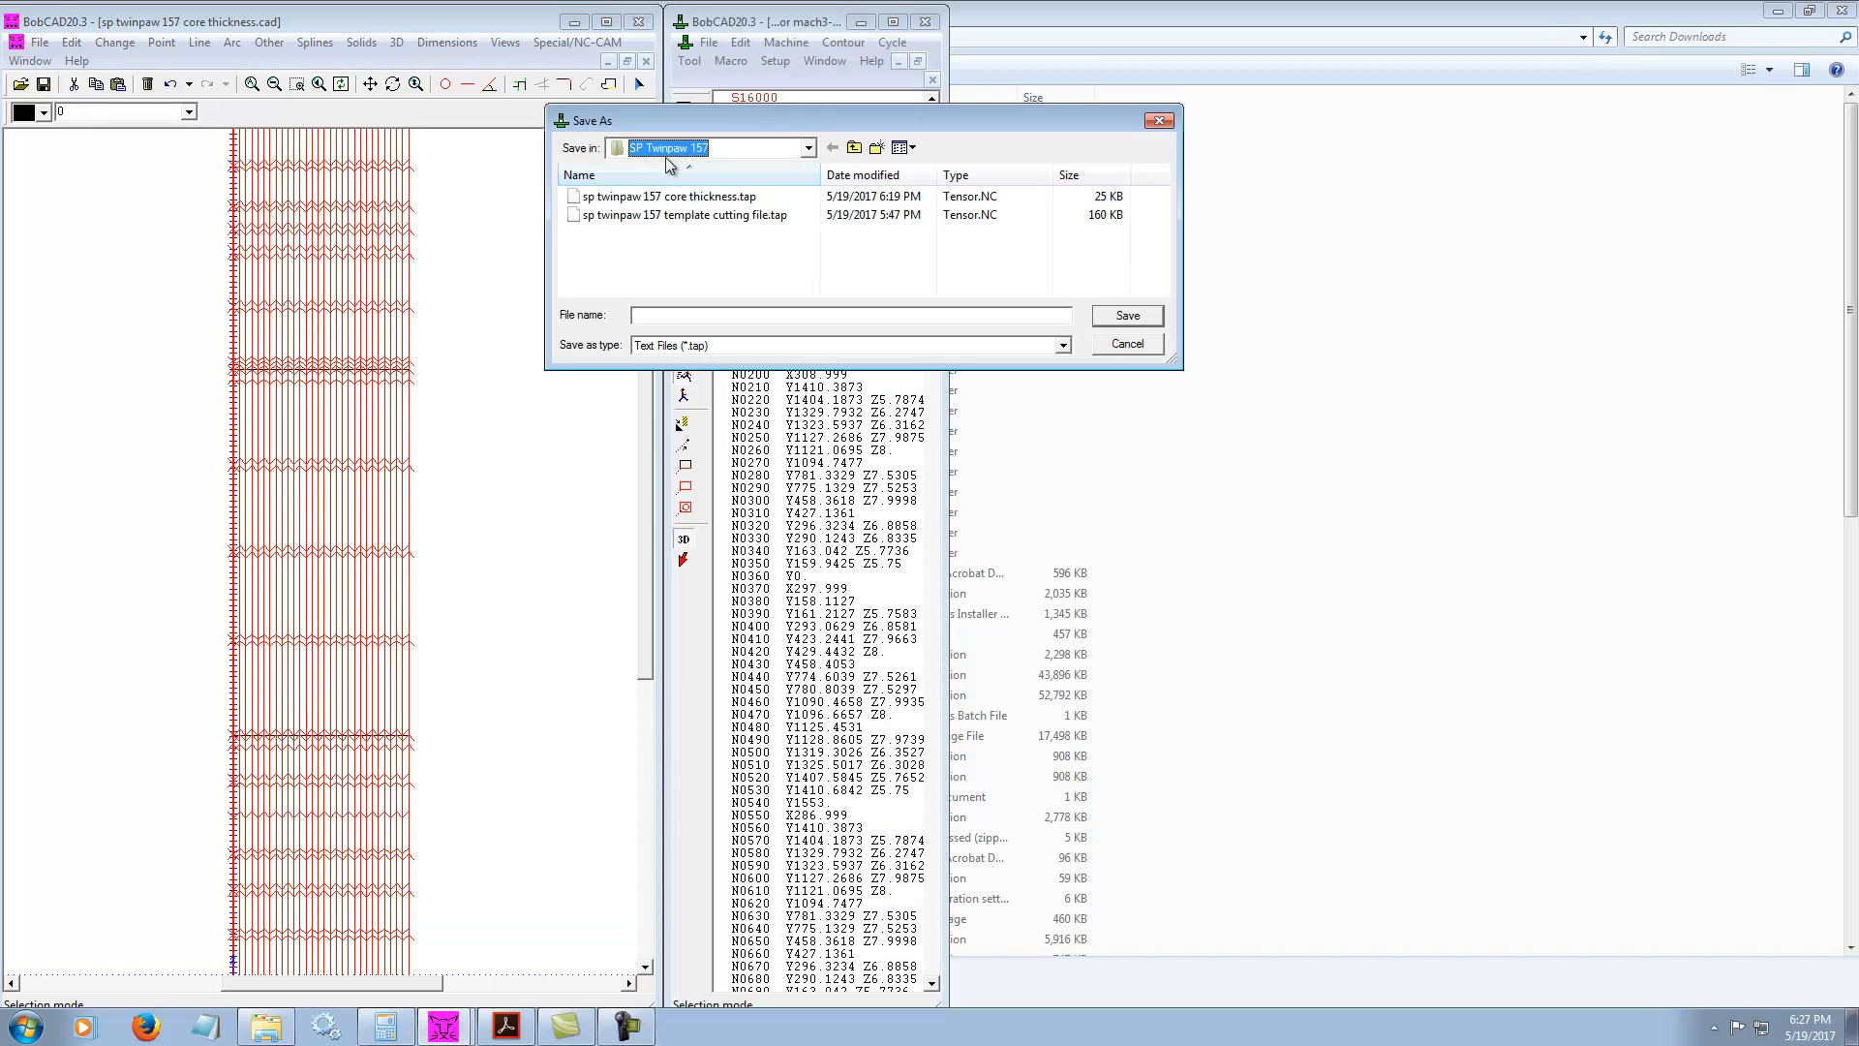
click(710, 151)
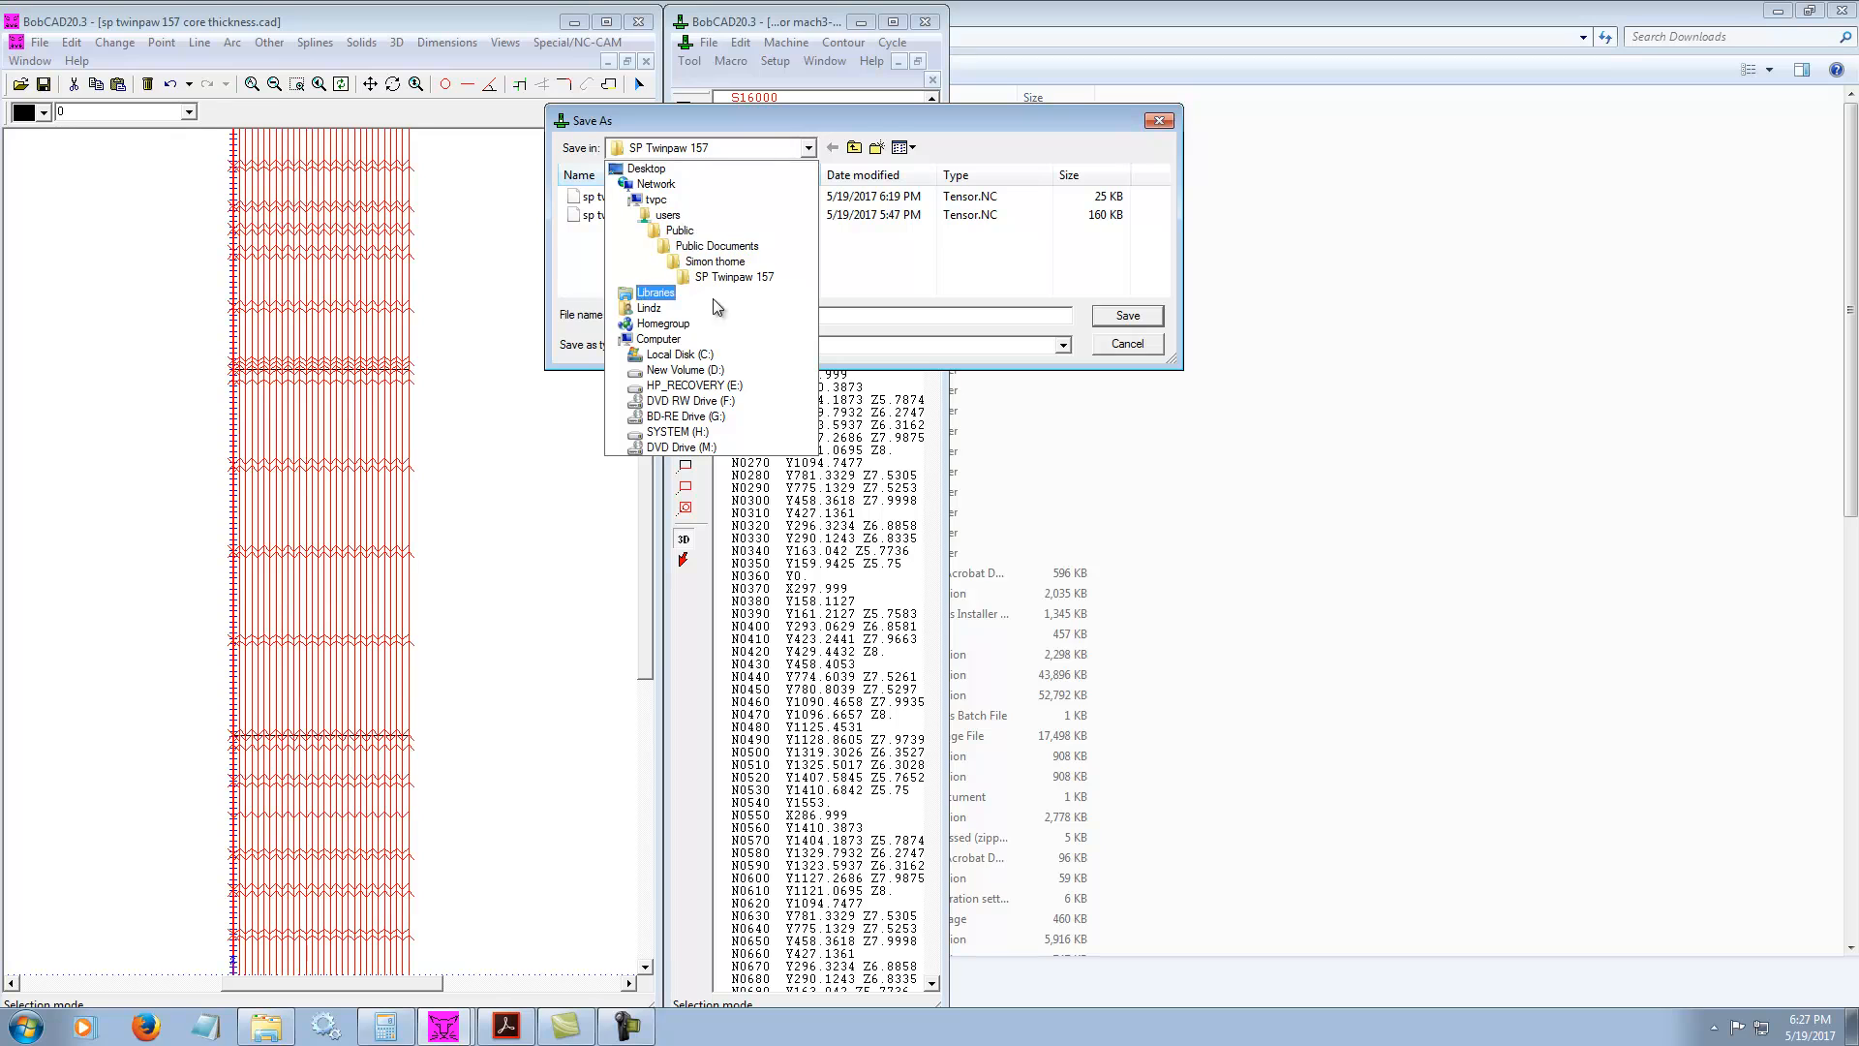
Switch to Windows Explorer and open the SP Twinpaw 157 folder within the Public Documents share of the TVPC network computer
click(265, 1026)
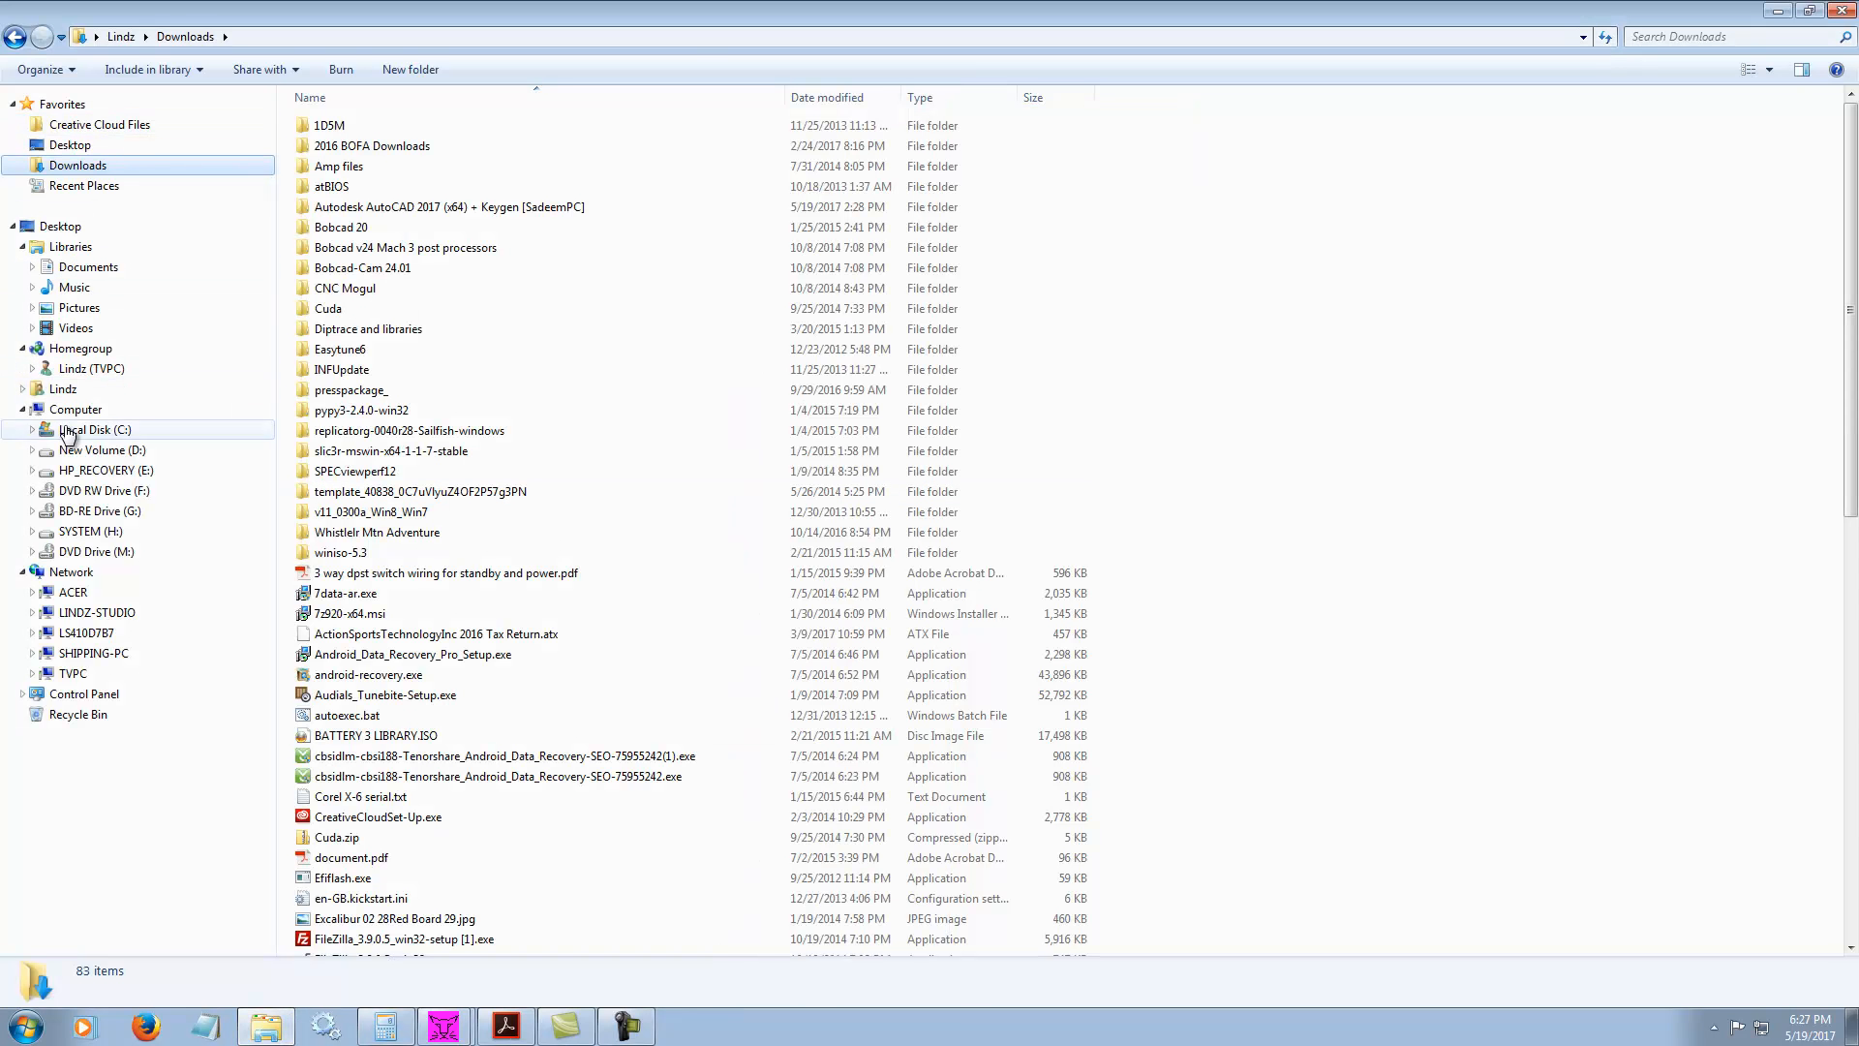
click(75, 673)
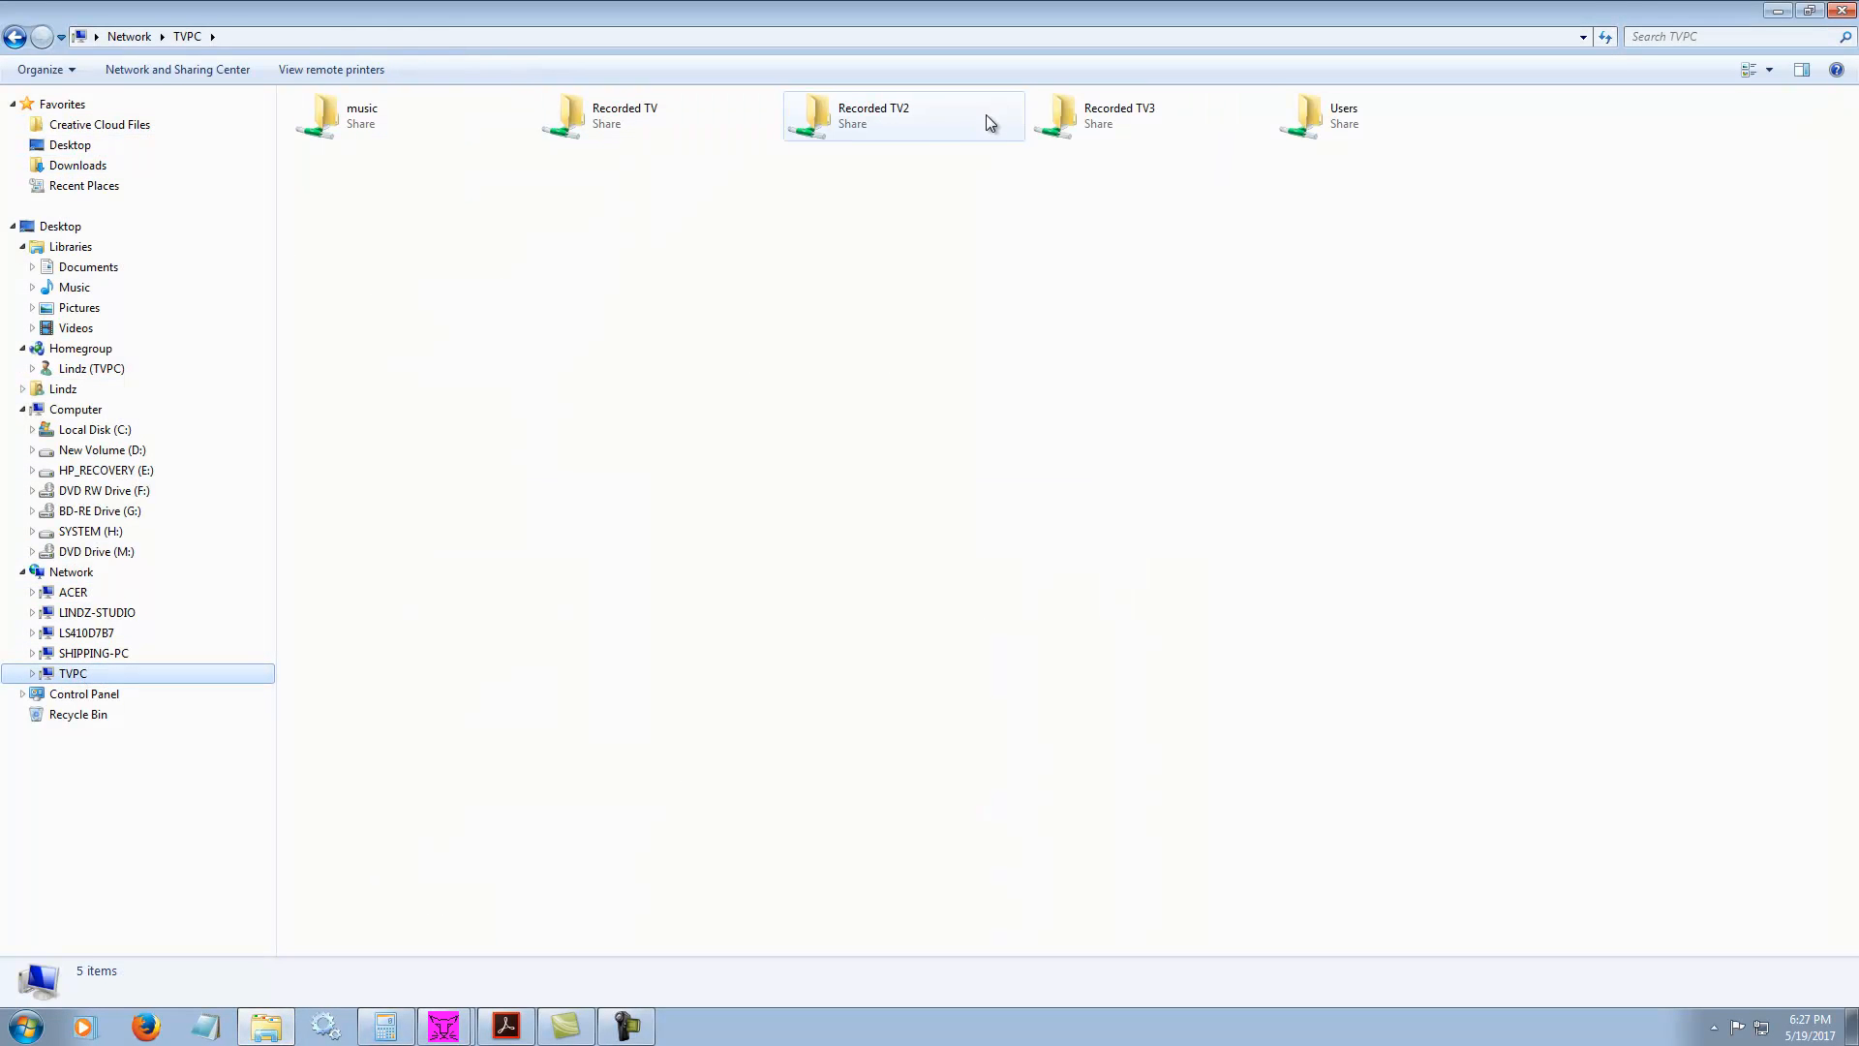
double_click(1290, 117)
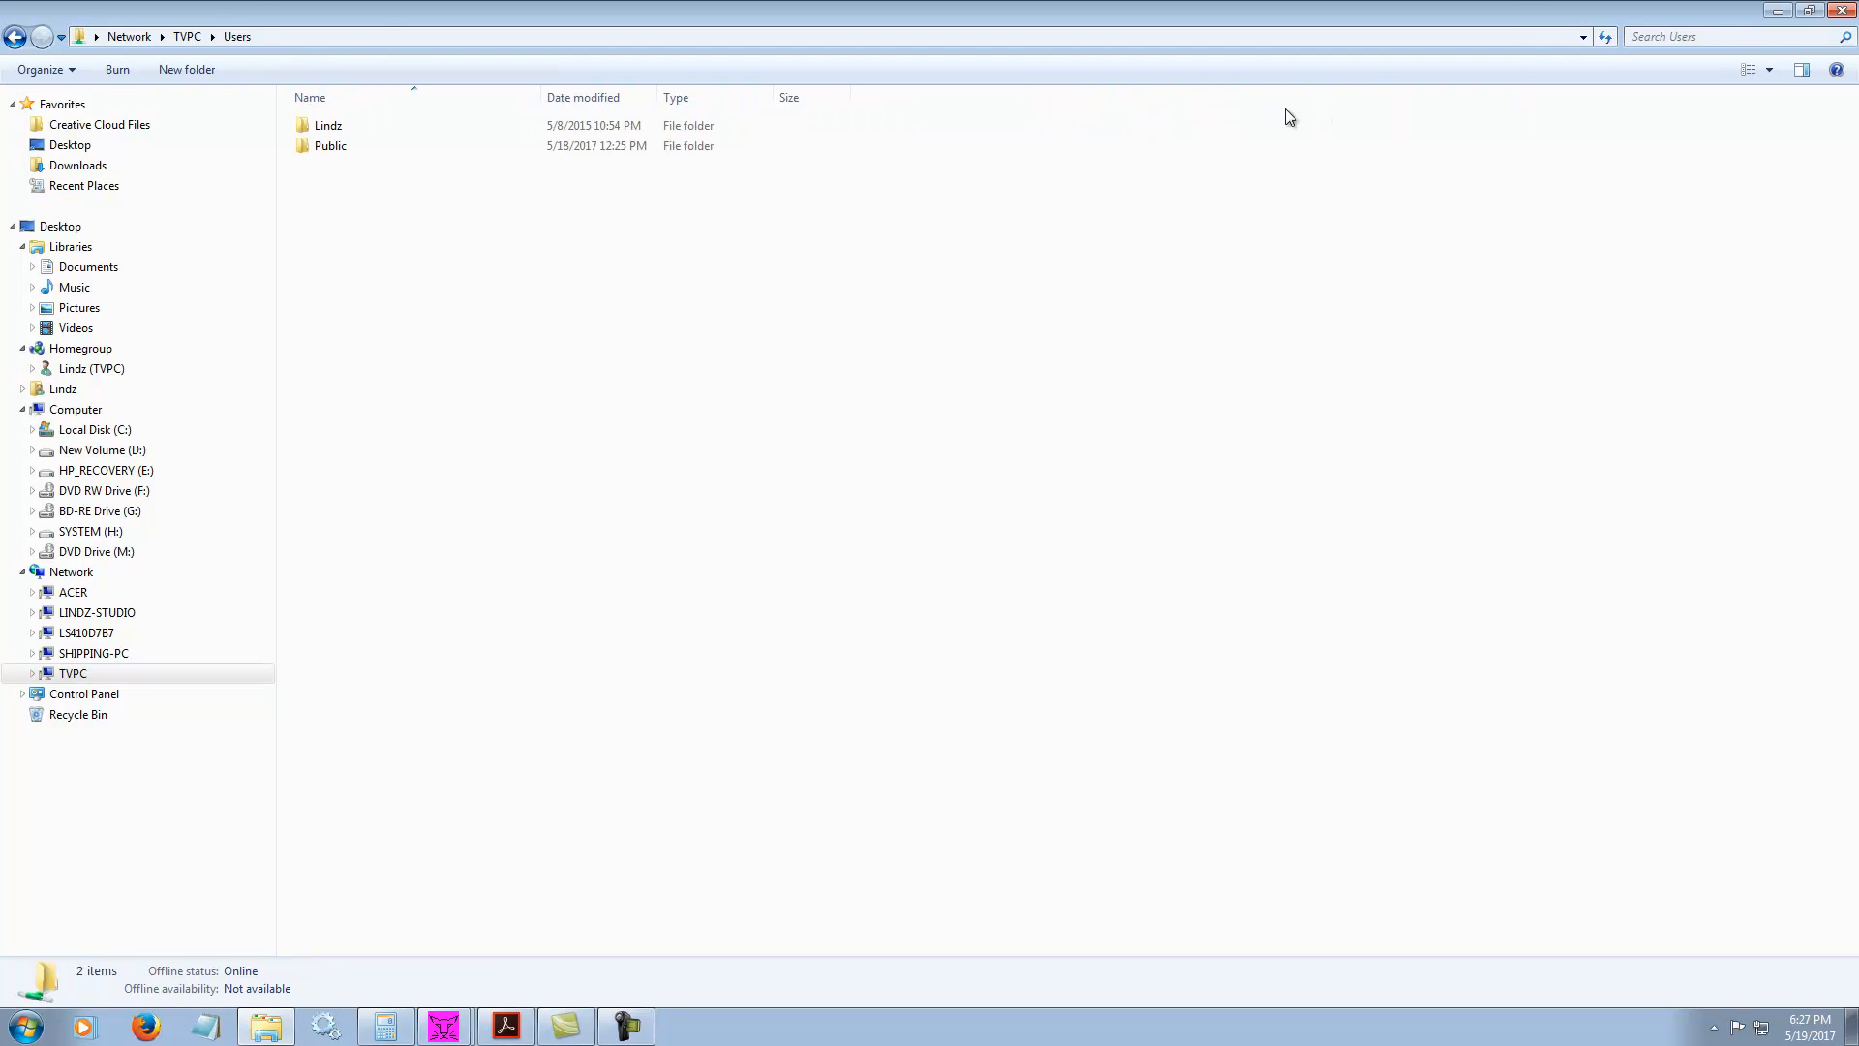
double_click(349, 147)
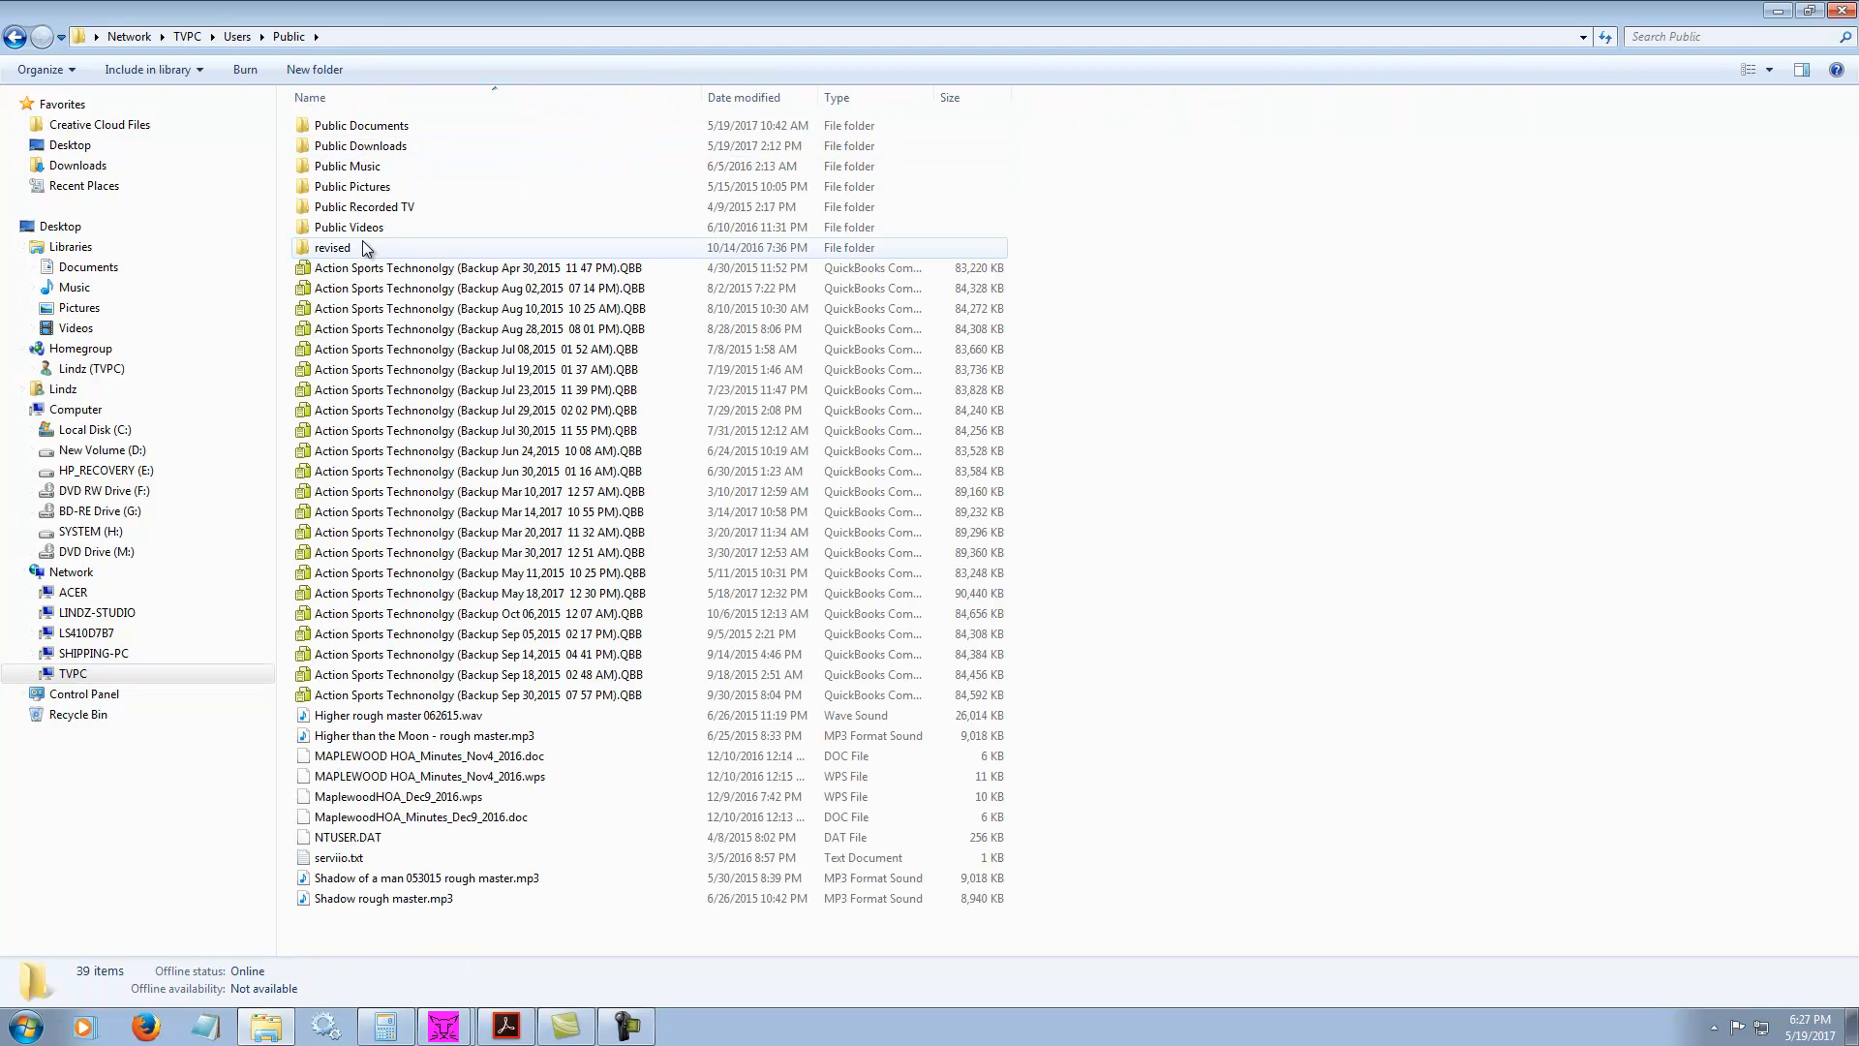
double_click(356, 127)
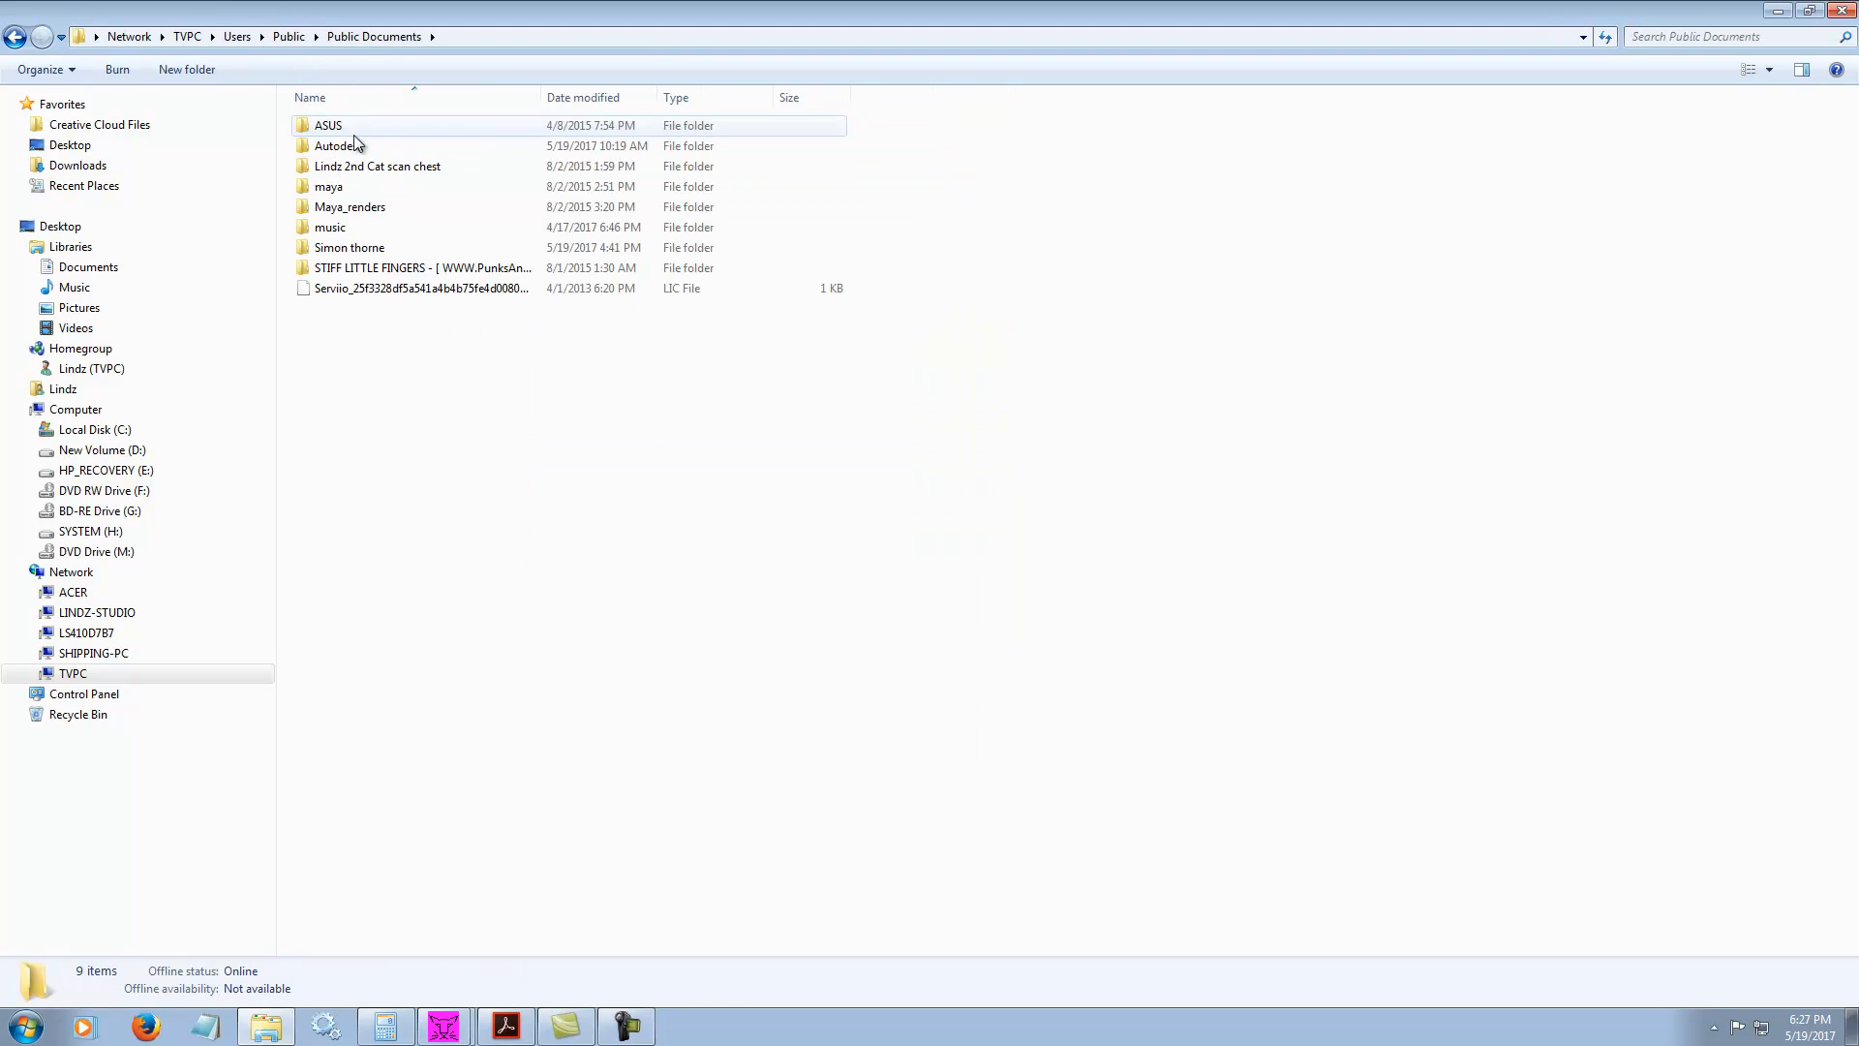
double_click(346, 247)
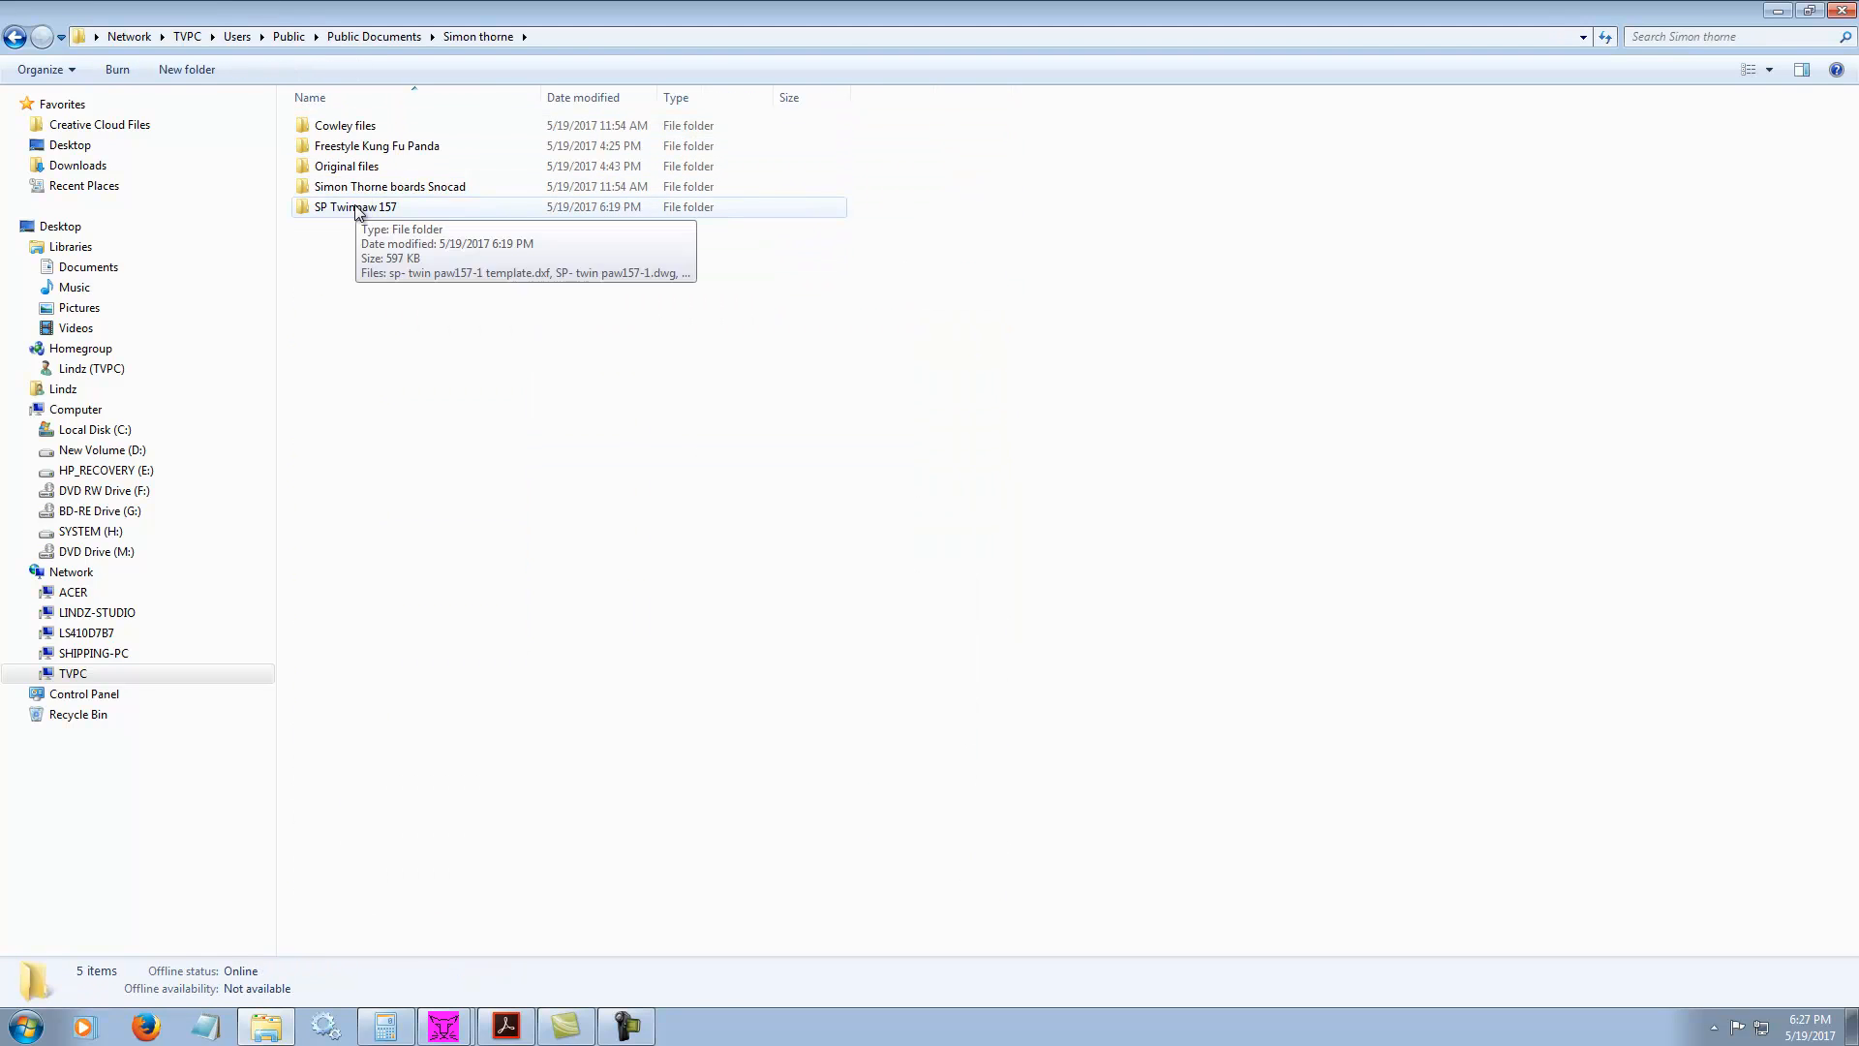
double_click(354, 207)
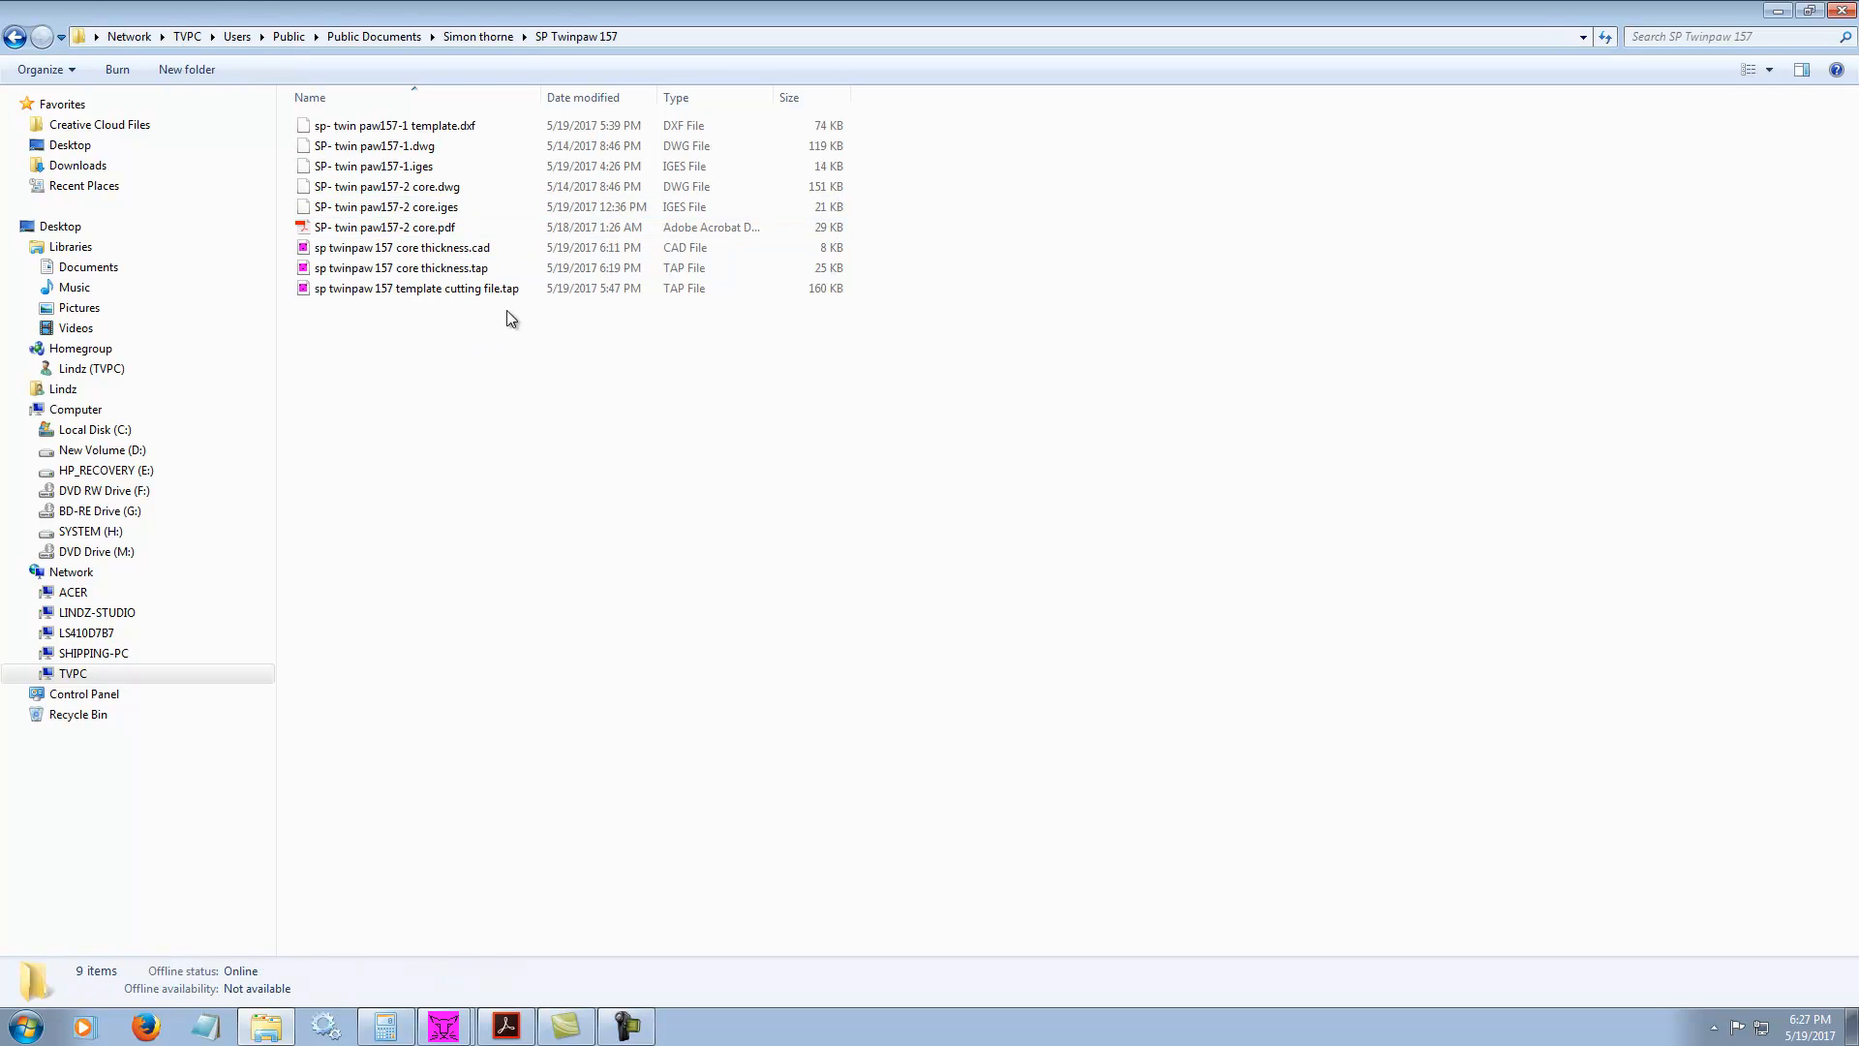
Open the file "sp twinpaw 157 template cutting file.tap" in a Notepad window placed below the file list
click(456, 290)
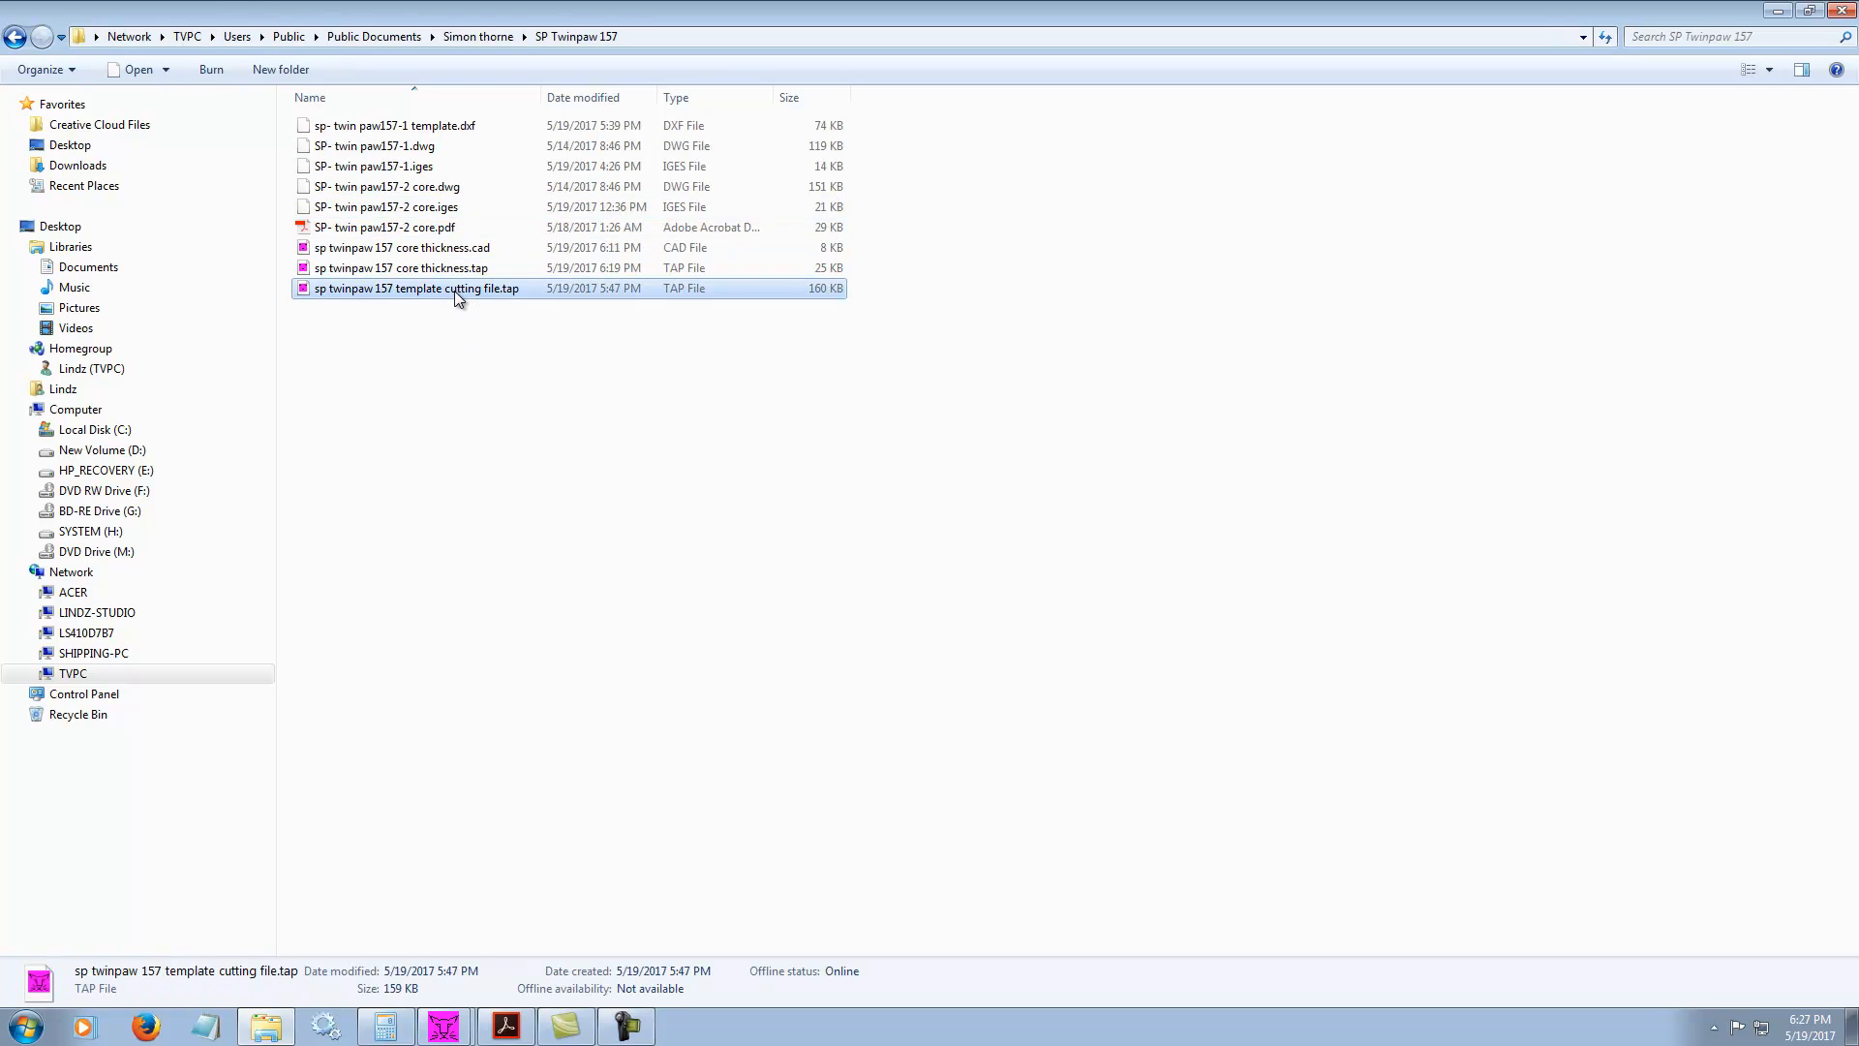
right_click(457, 294)
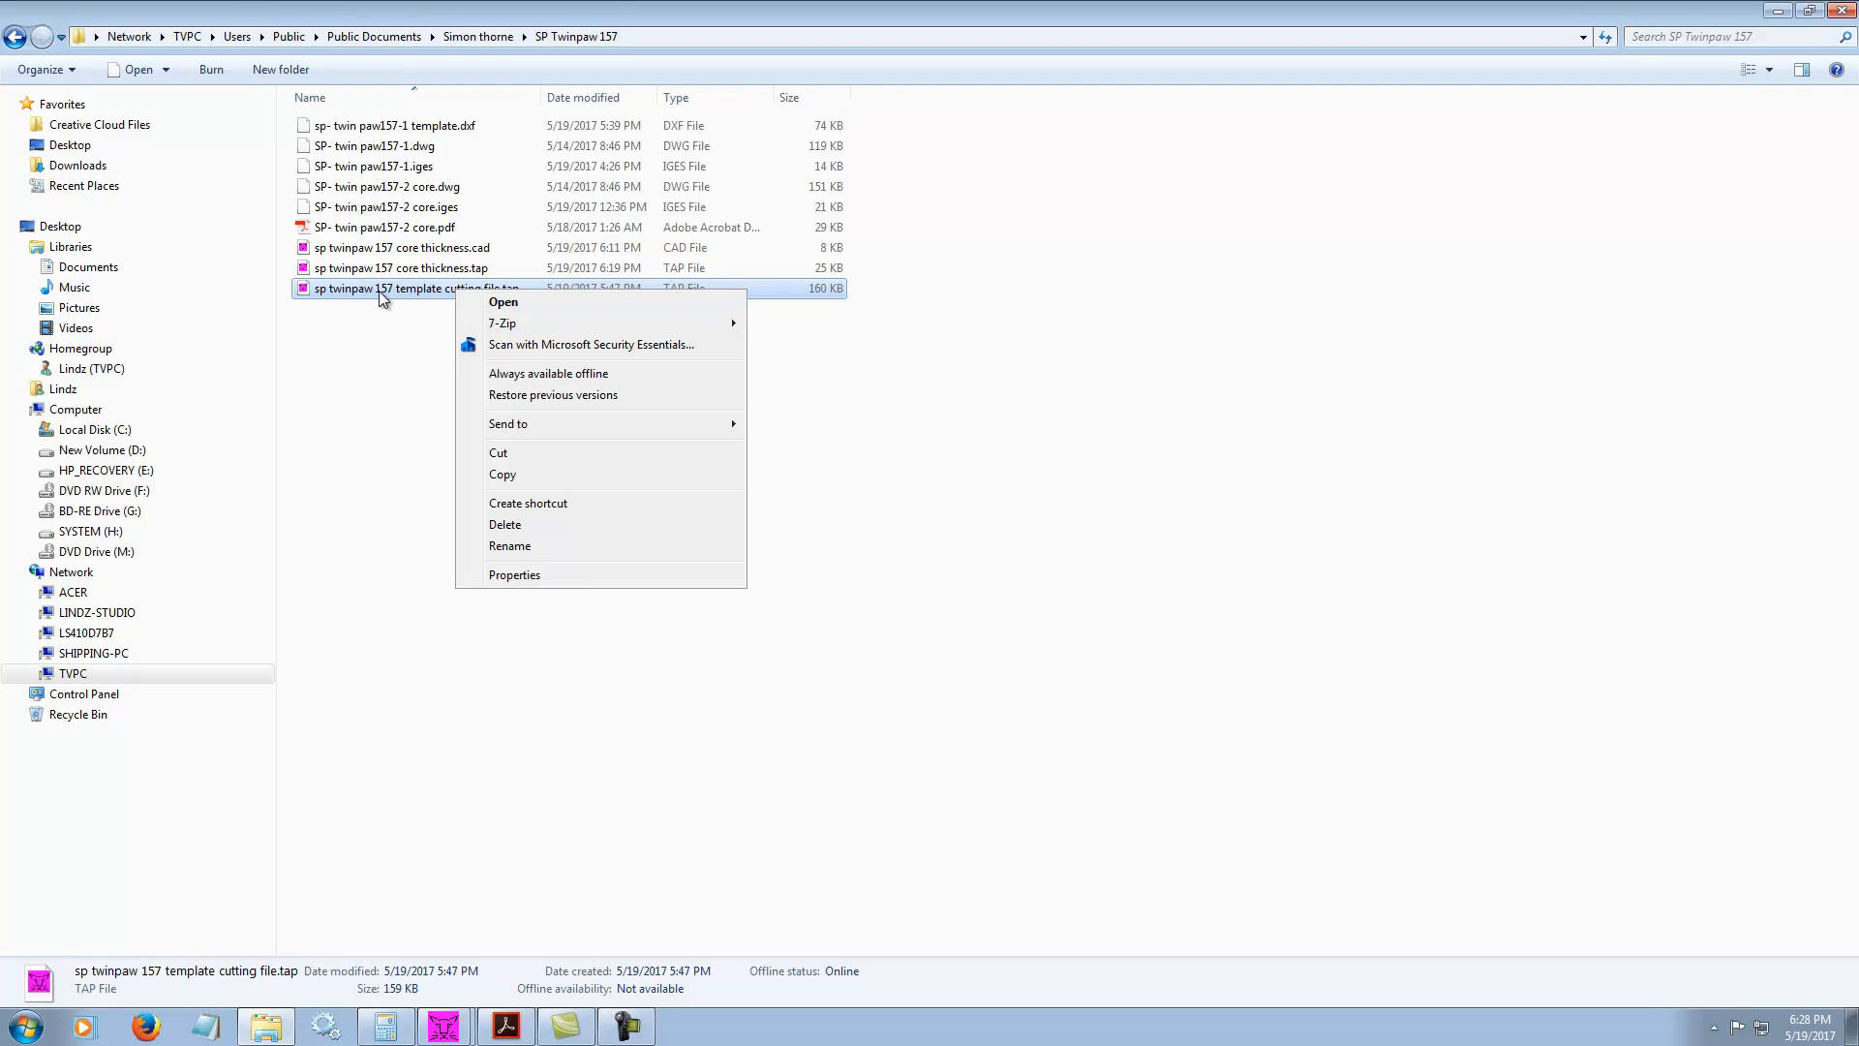
click(195, 1034)
drag(455, 163, 606, 386)
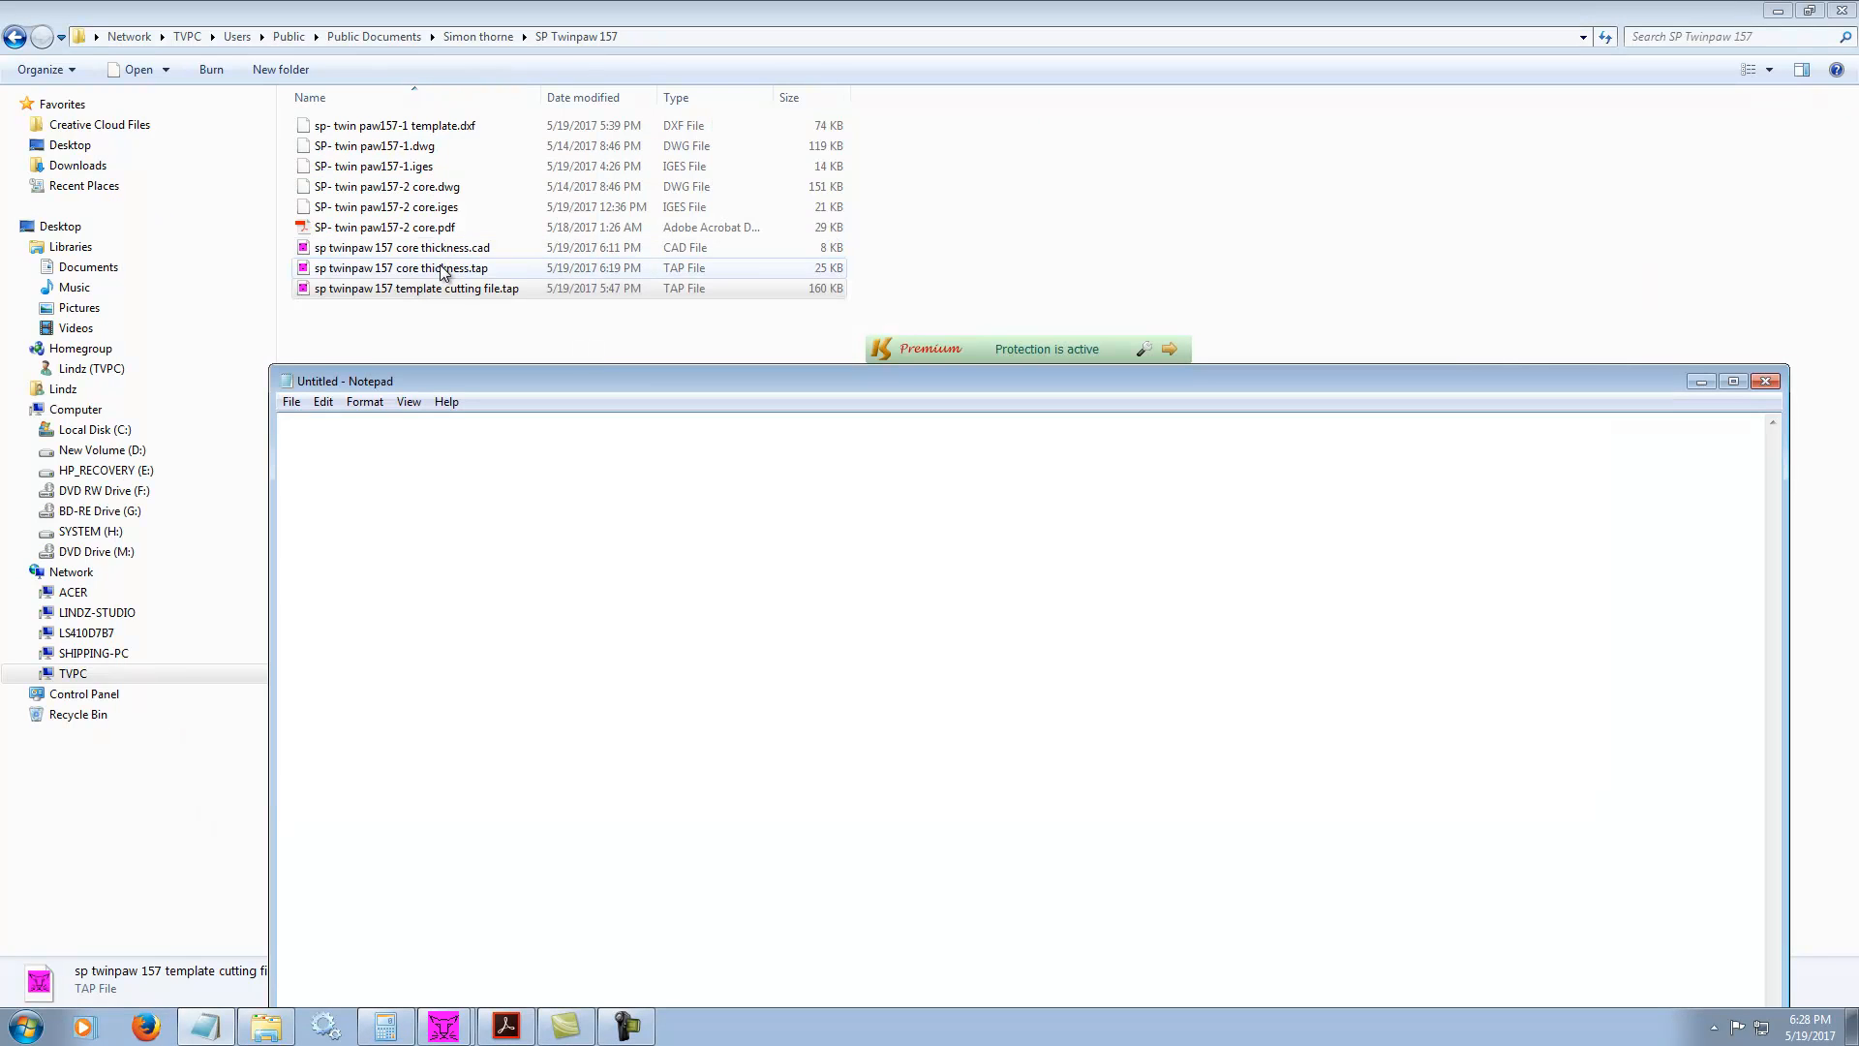
drag(439, 294, 523, 503)
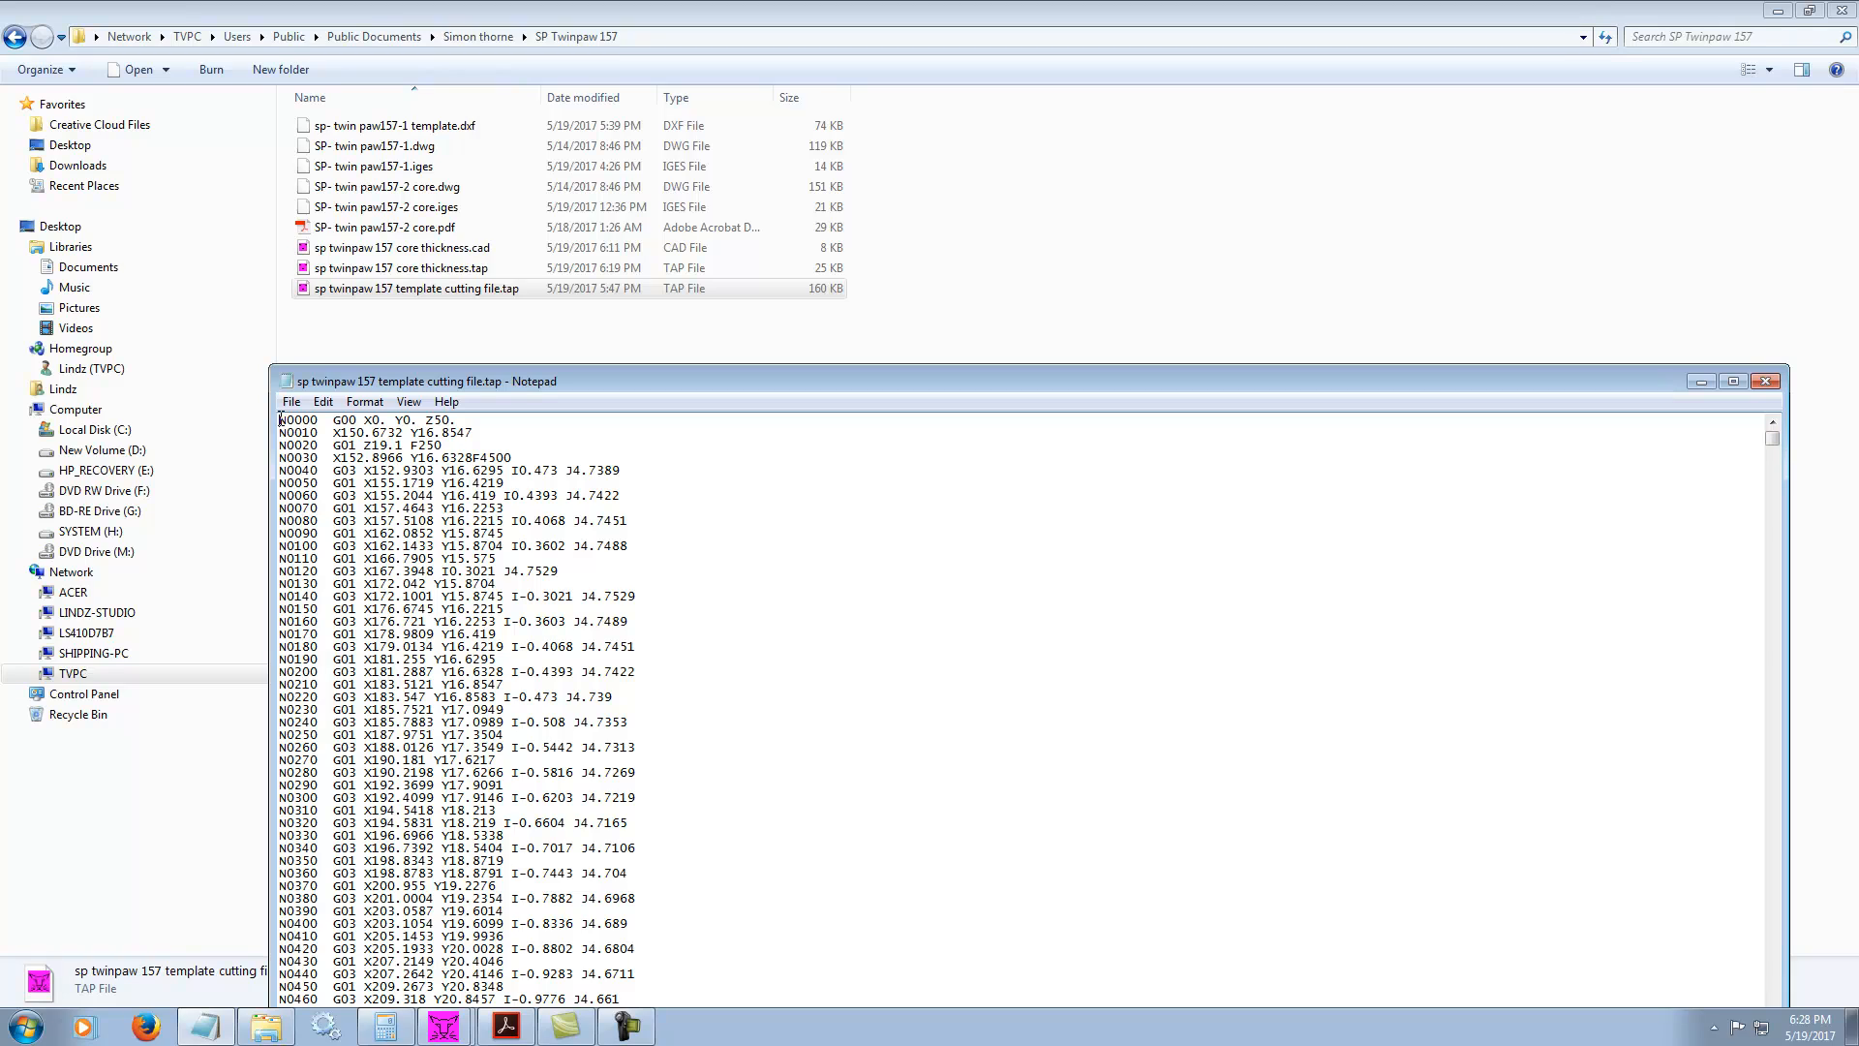
Insert the spindle commands S16000 and M3 on separate lines above line N0000 of the template cutting file
text(S160)
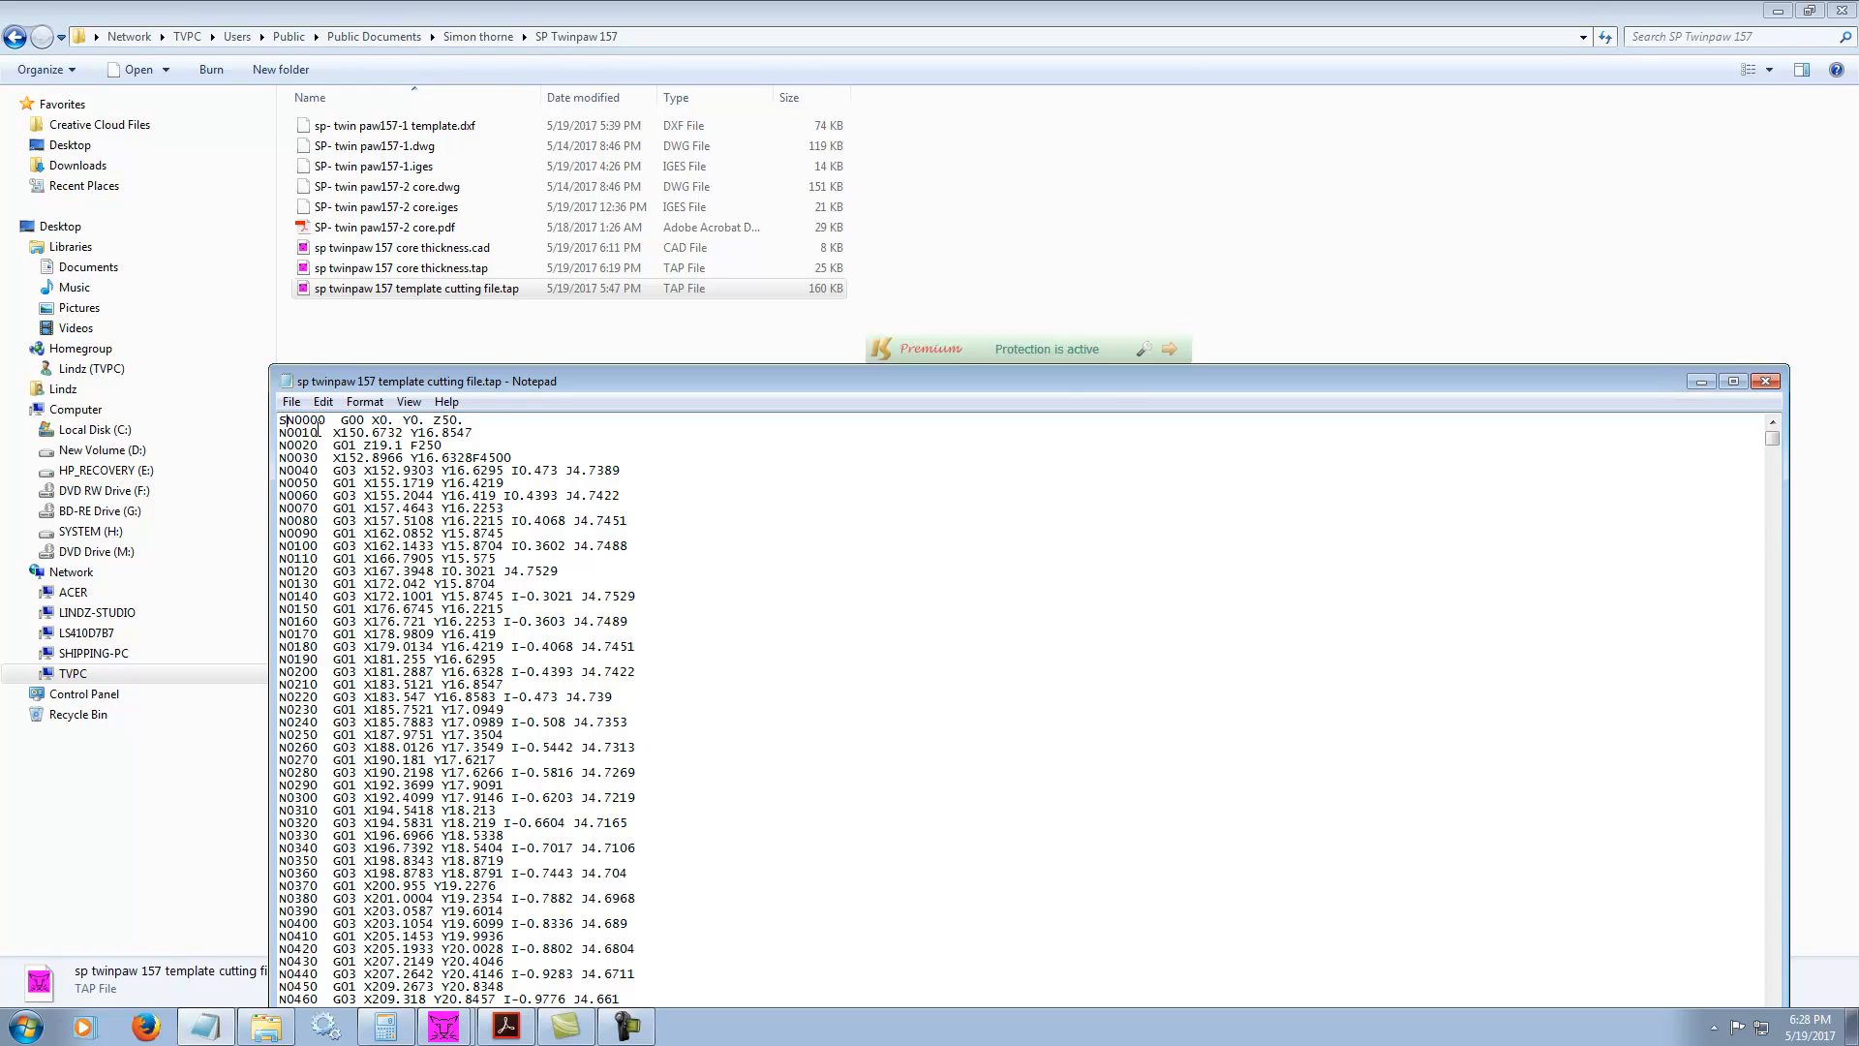
text(00)
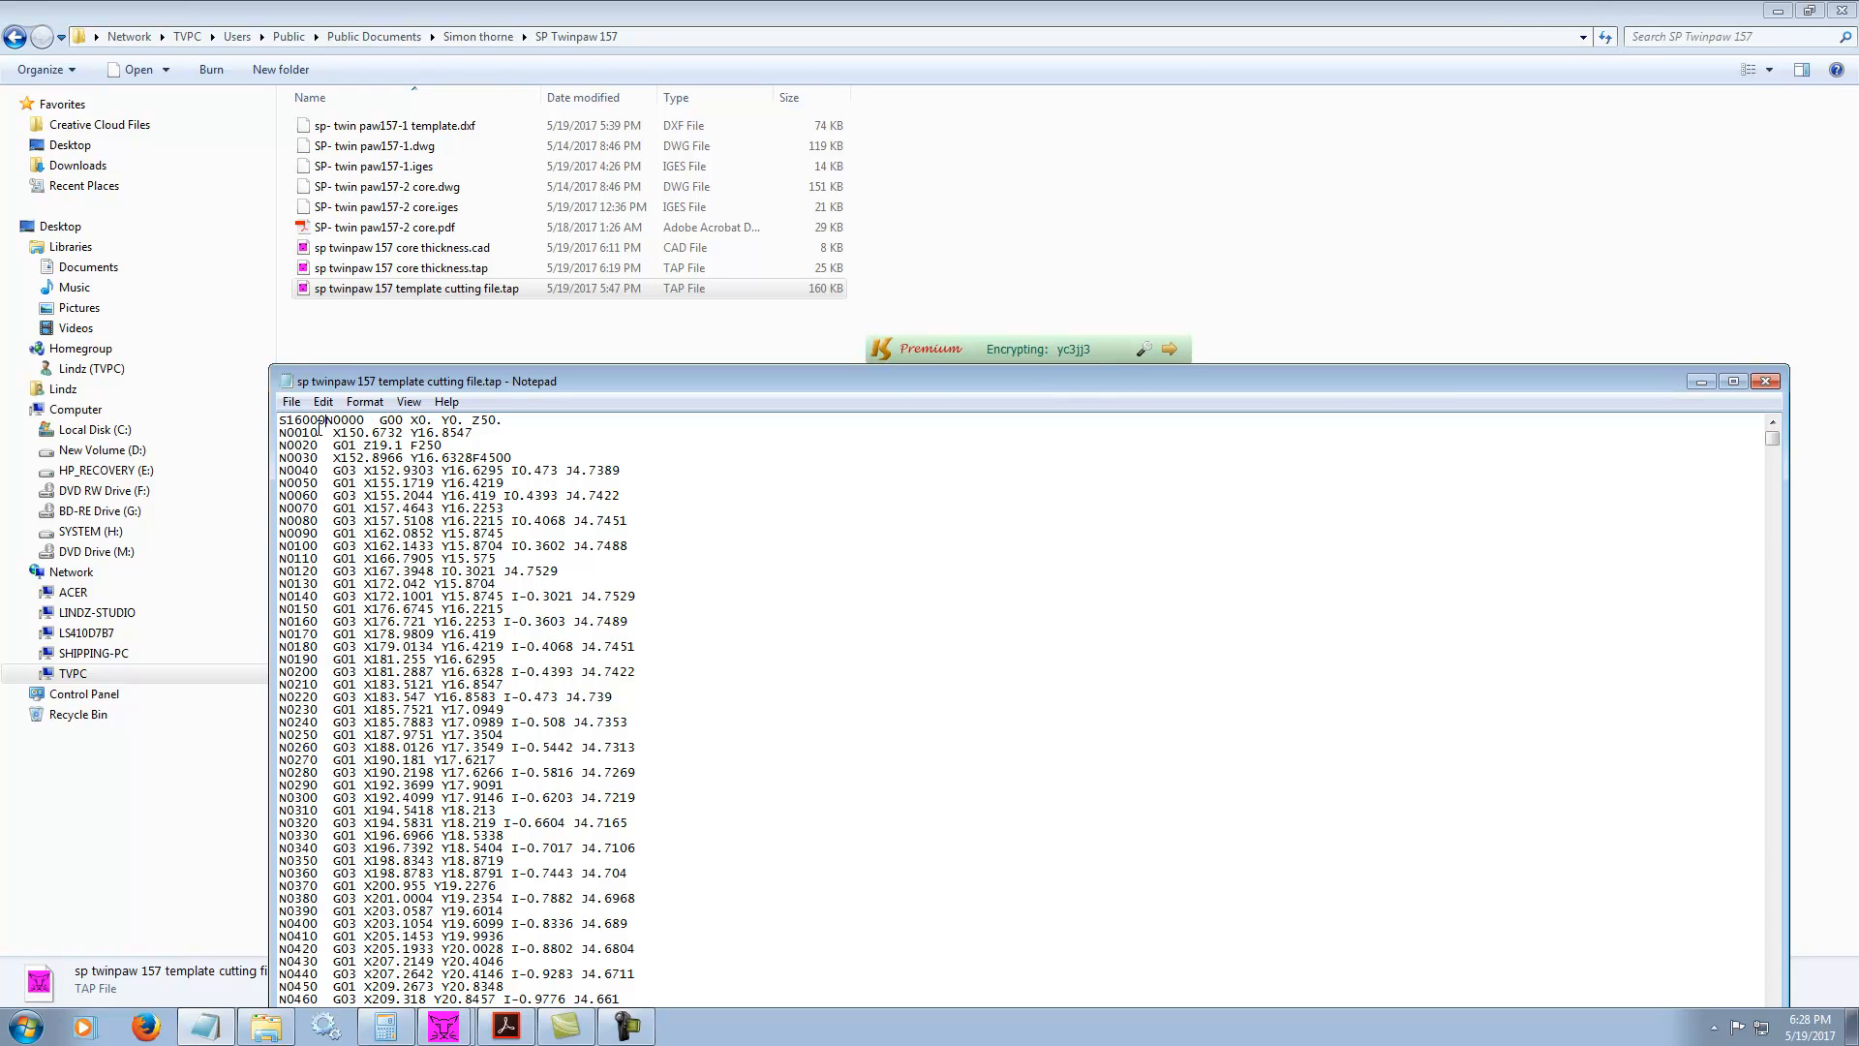
key(Return)
text(M3)
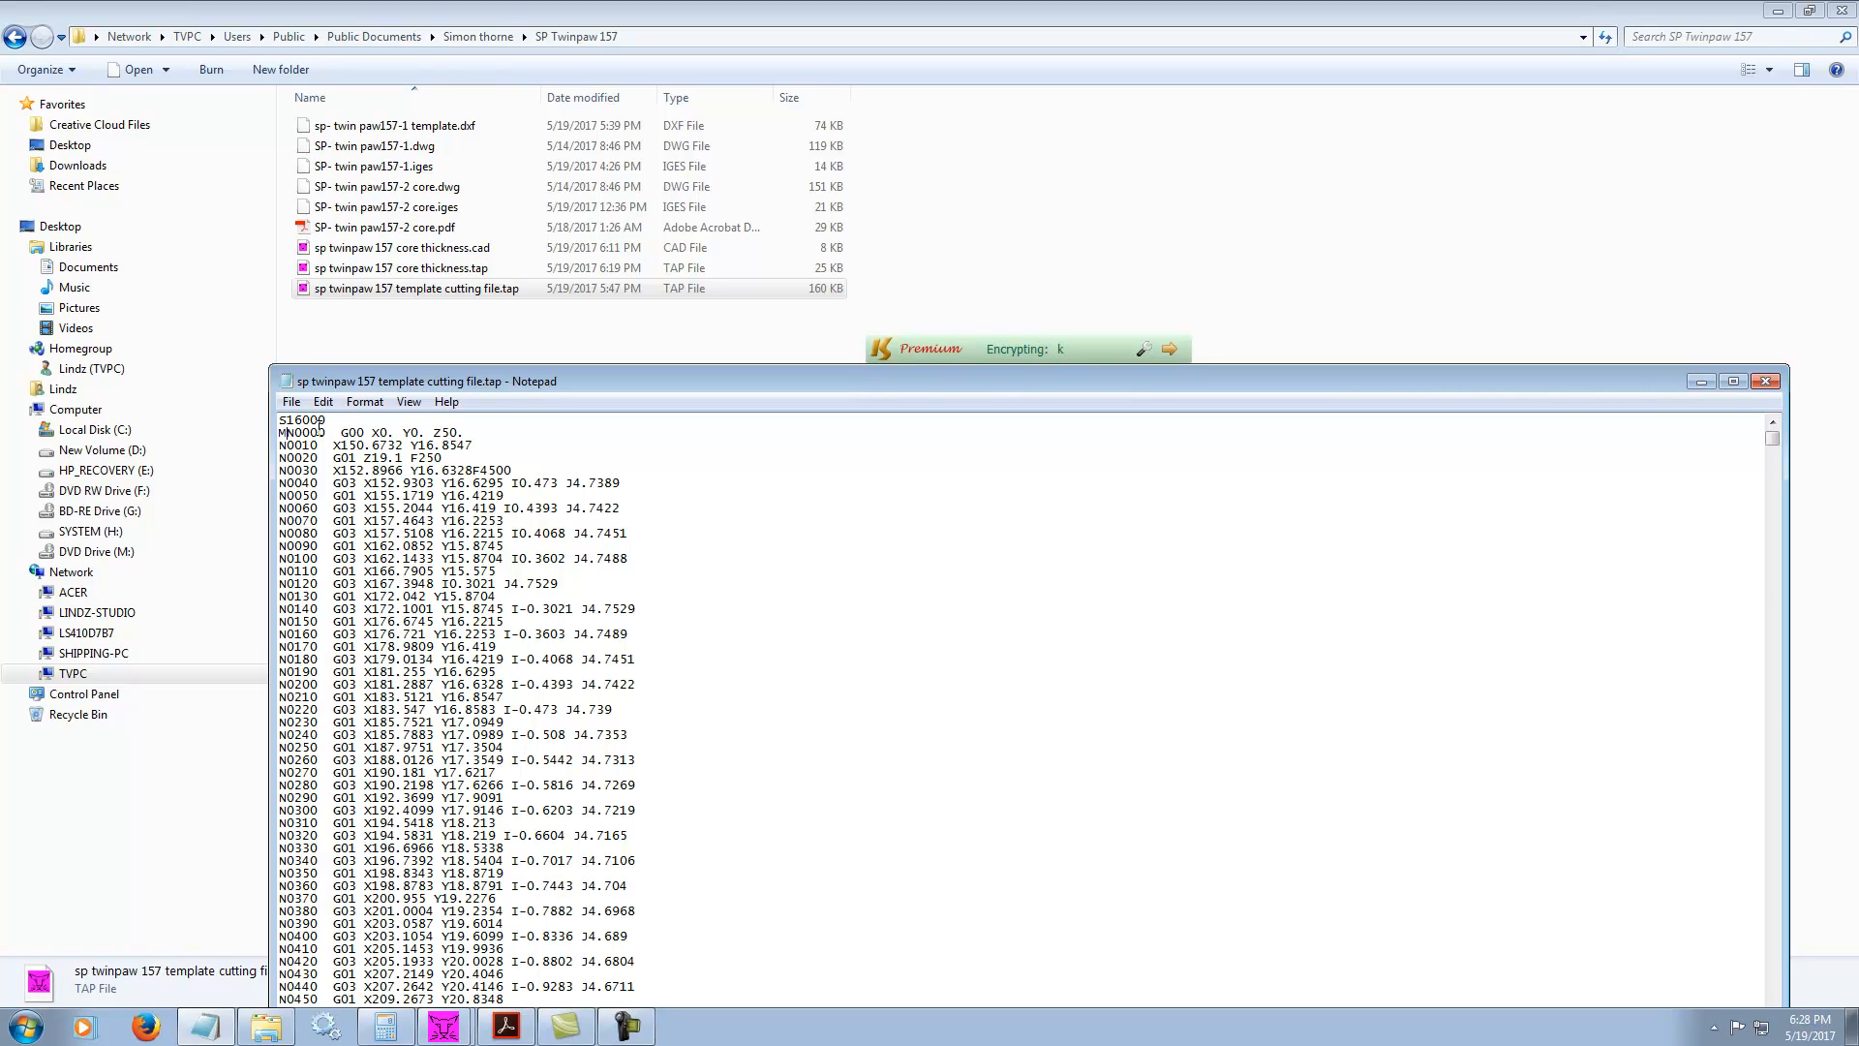
key(Return)
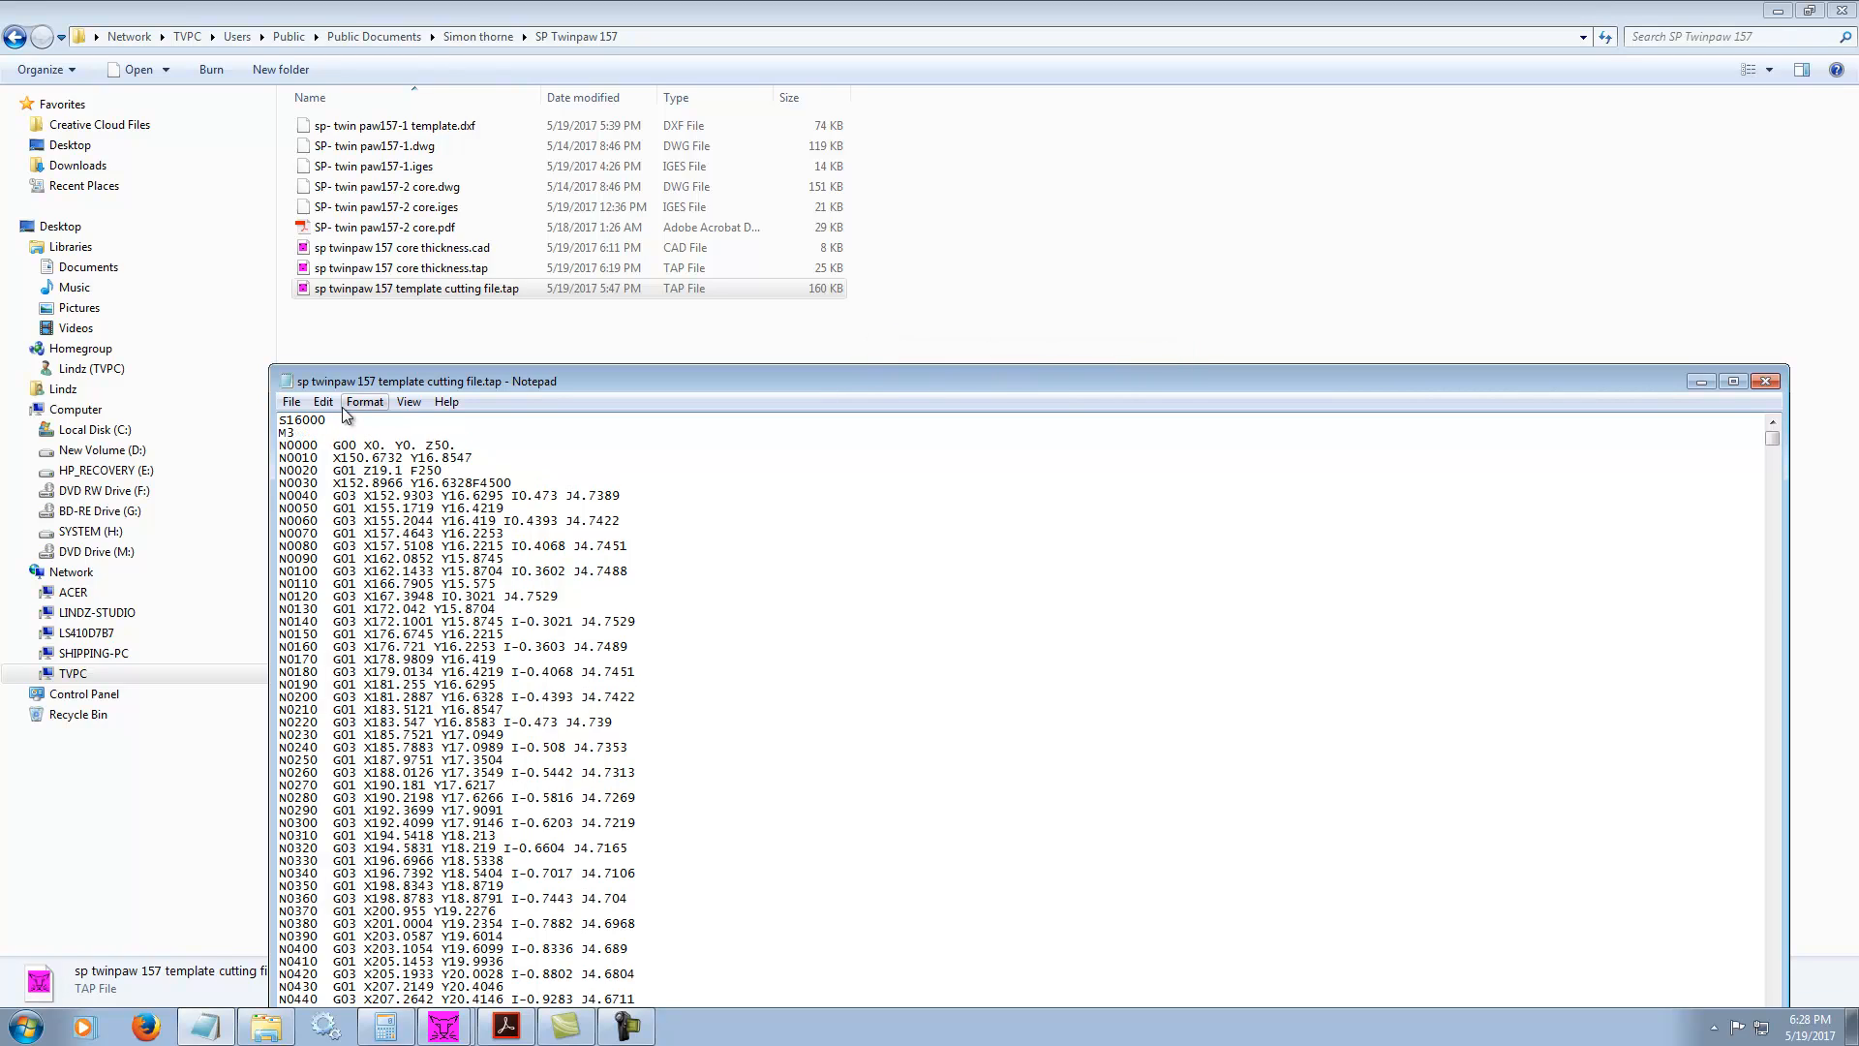
Save the edited template cutting file under its existing name and close Notepad
click(291, 401)
click(329, 466)
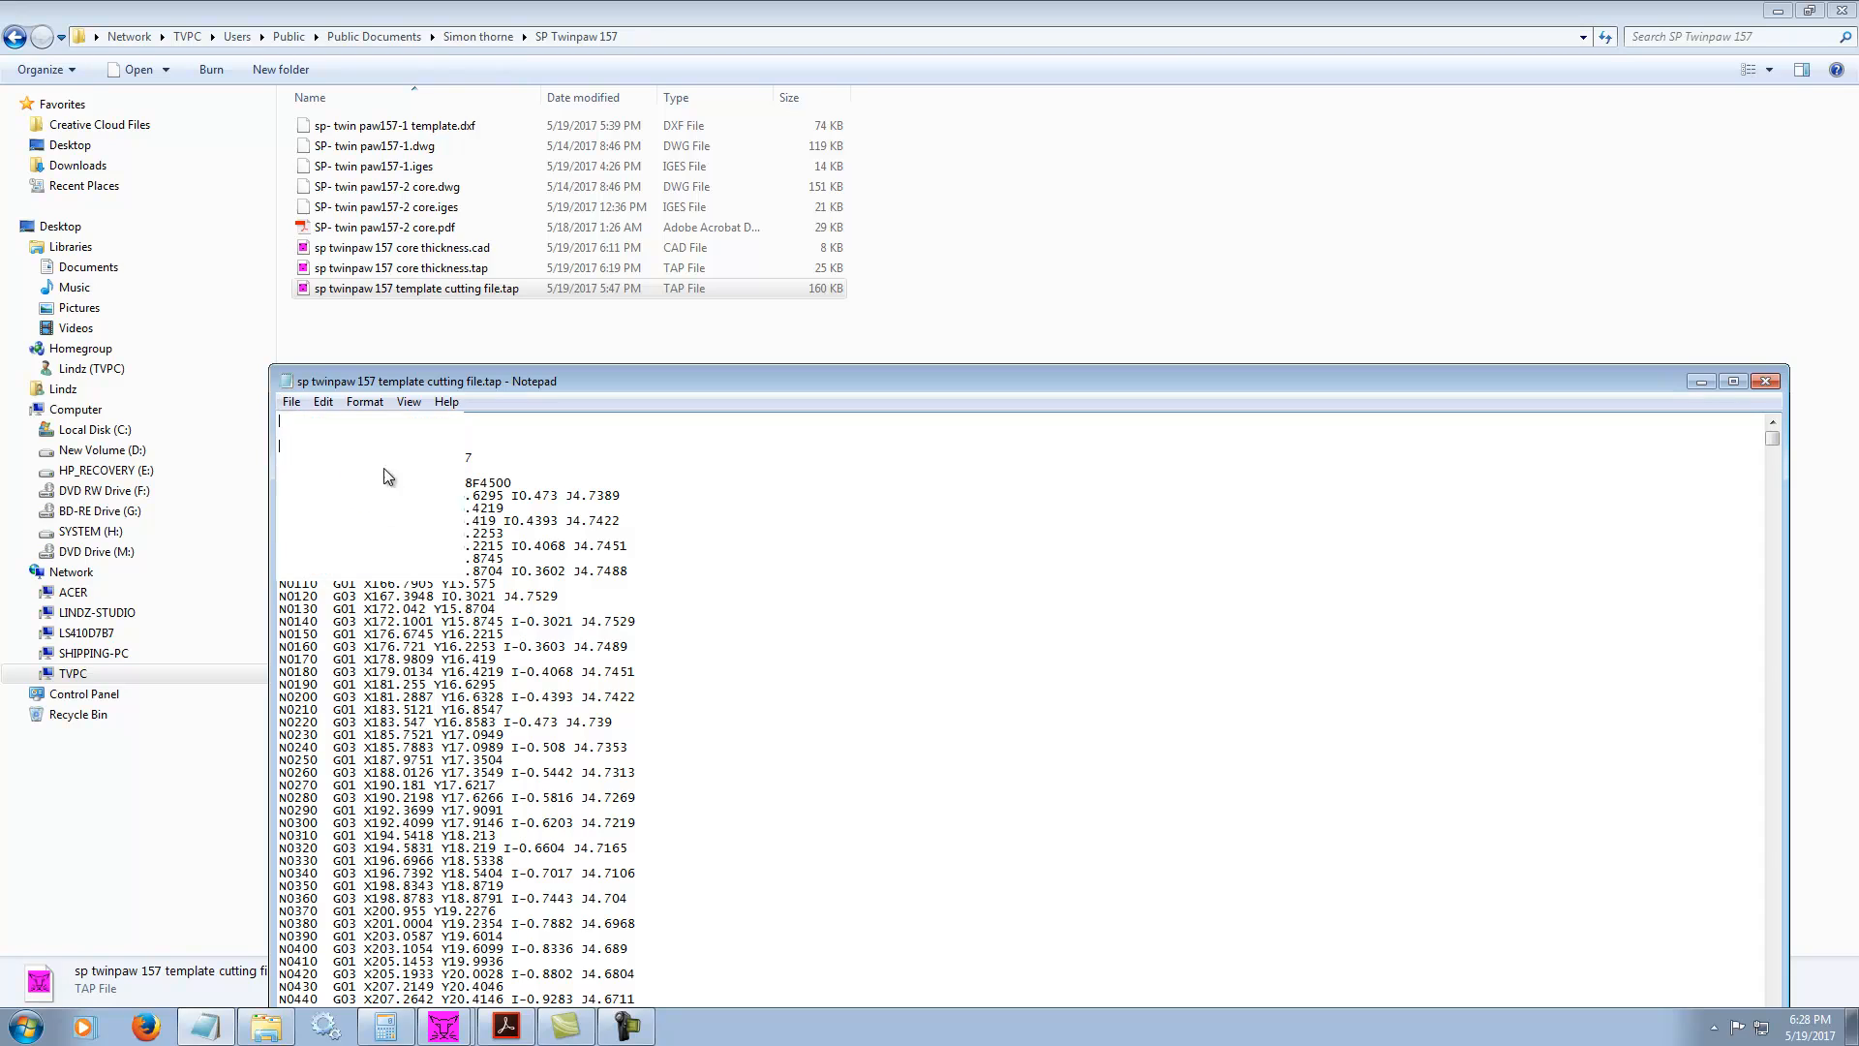
click(1768, 382)
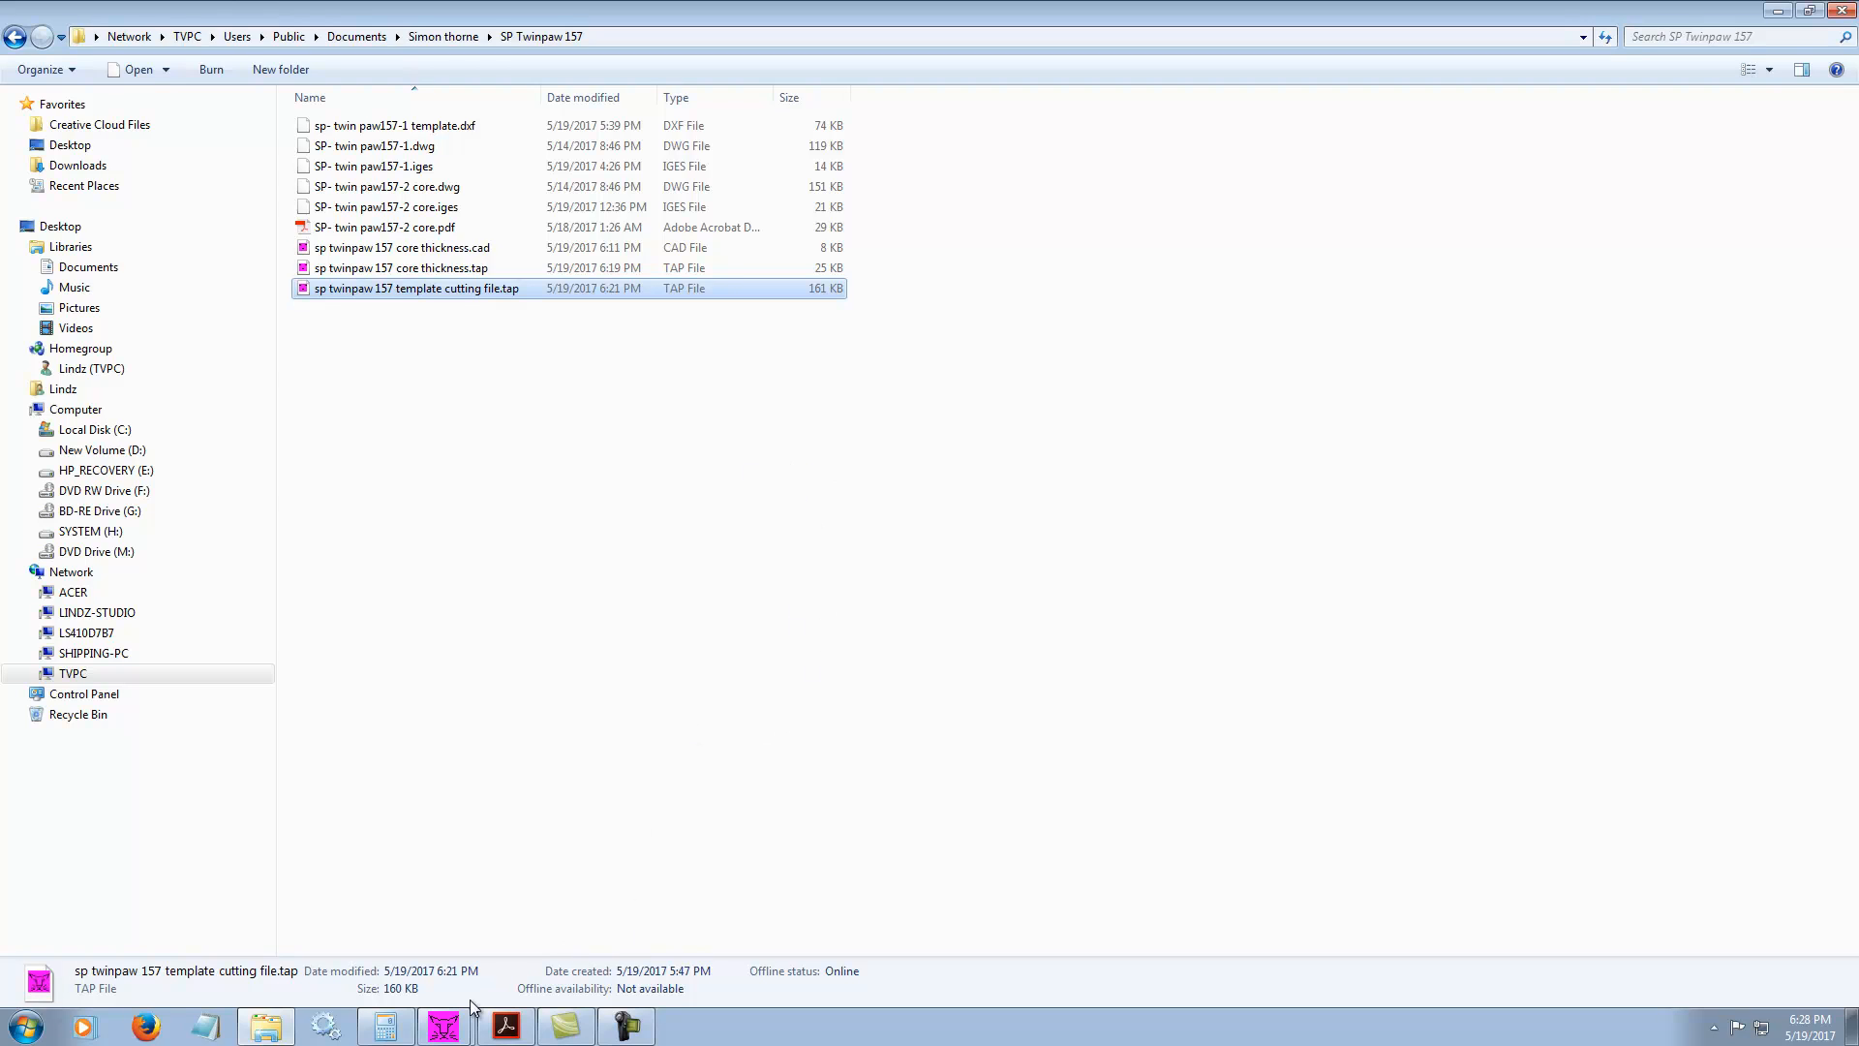
Switch back to the core thickness drawing in BobCAD
click(442, 1025)
click(455, 950)
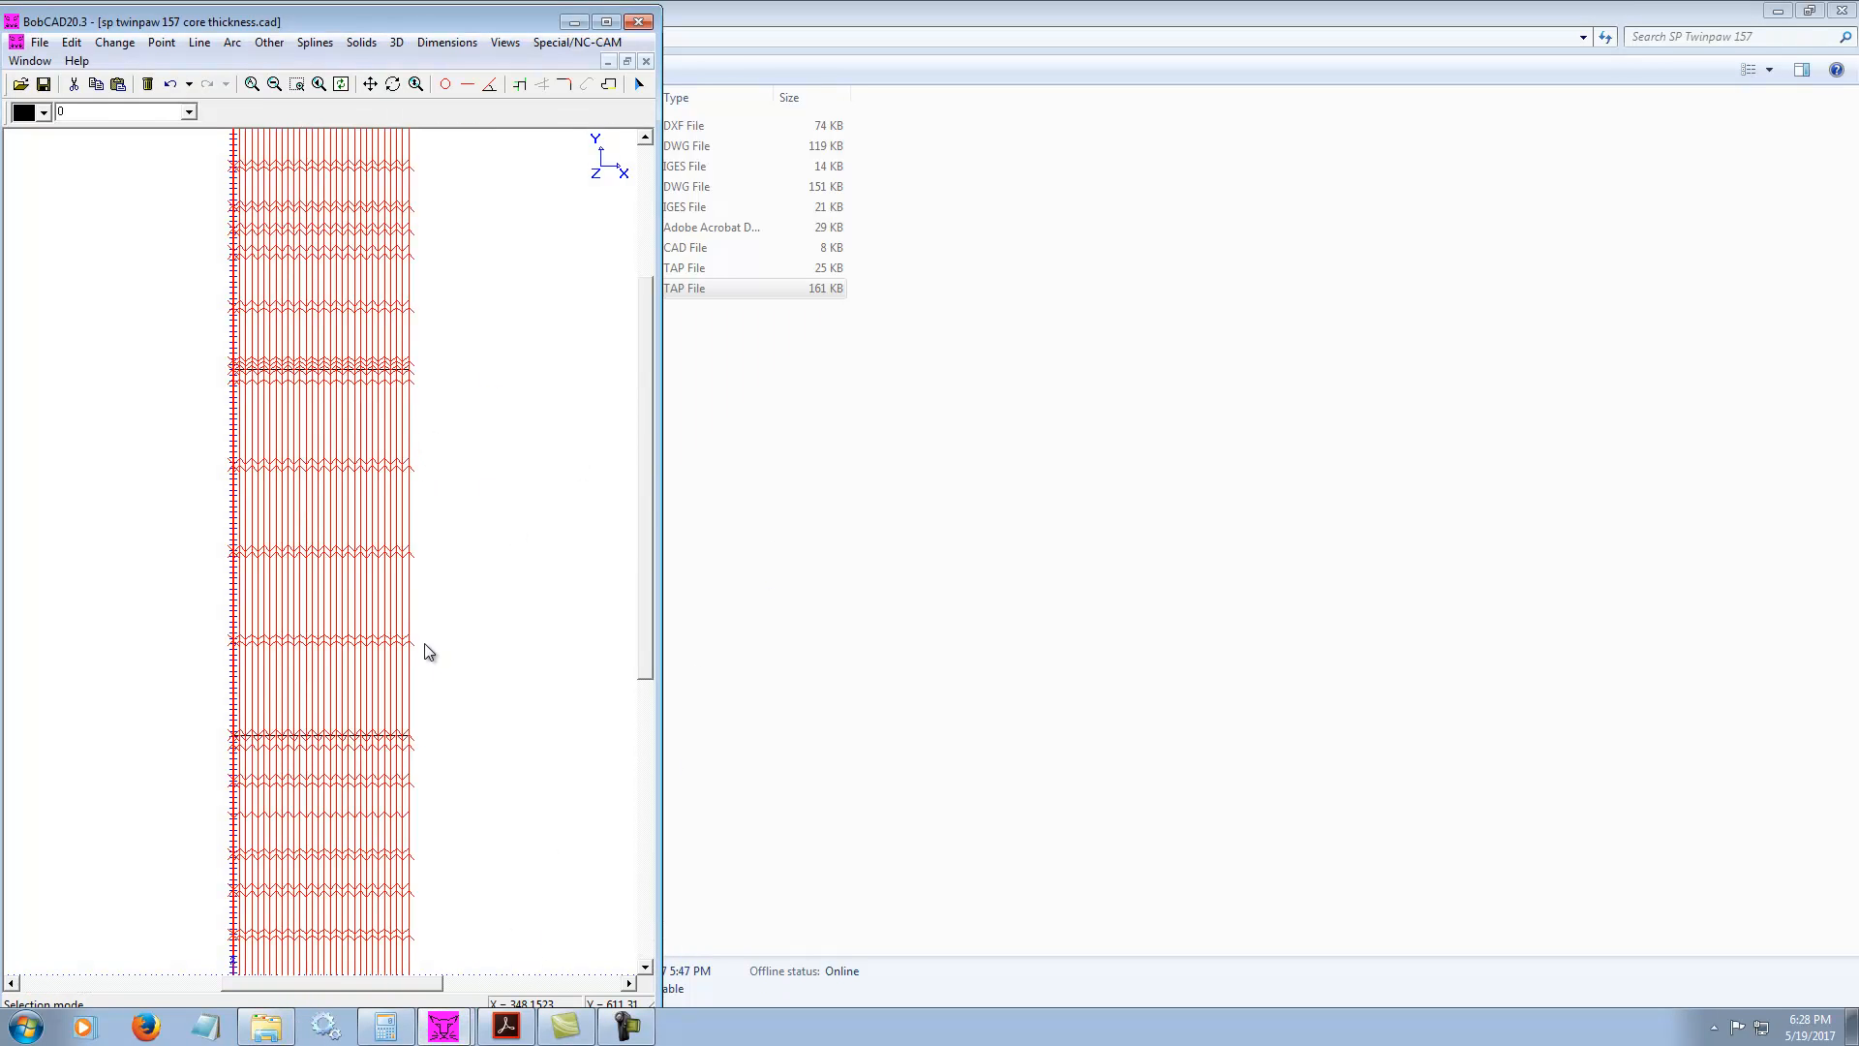
mouse_move(426, 651)
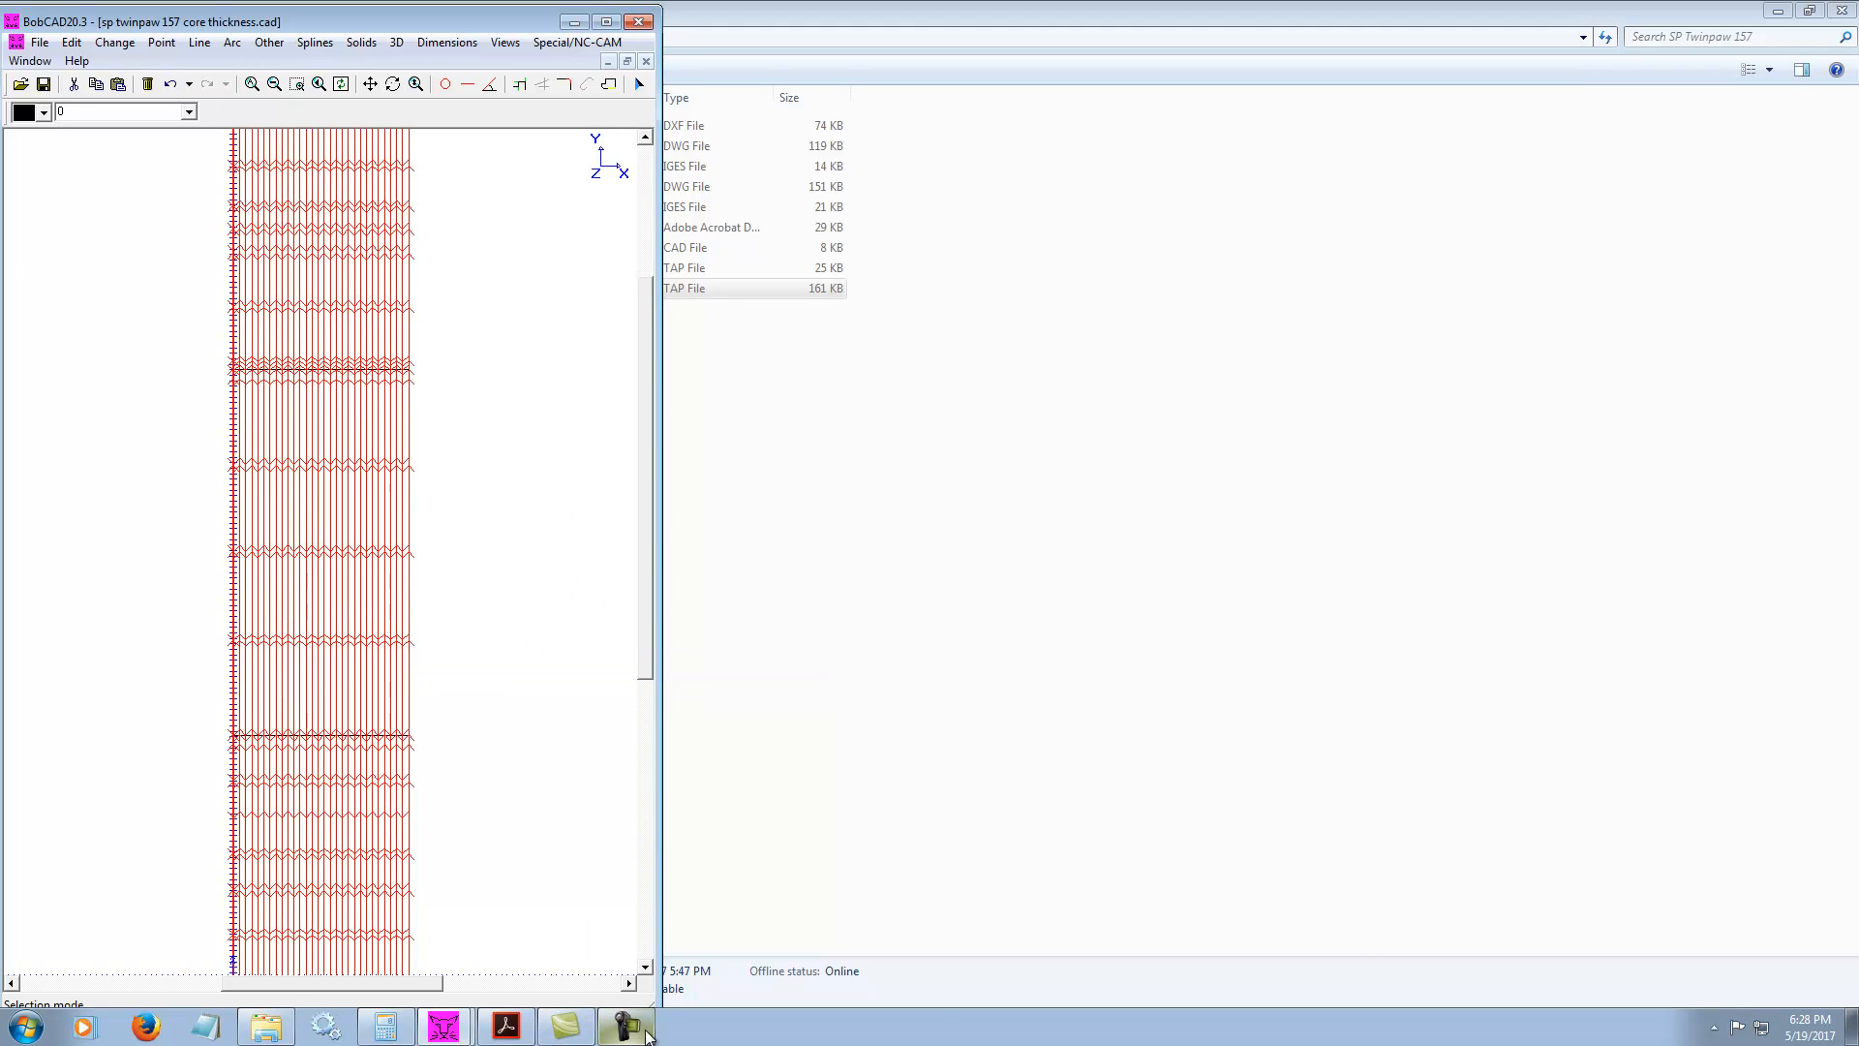
click(647, 1037)
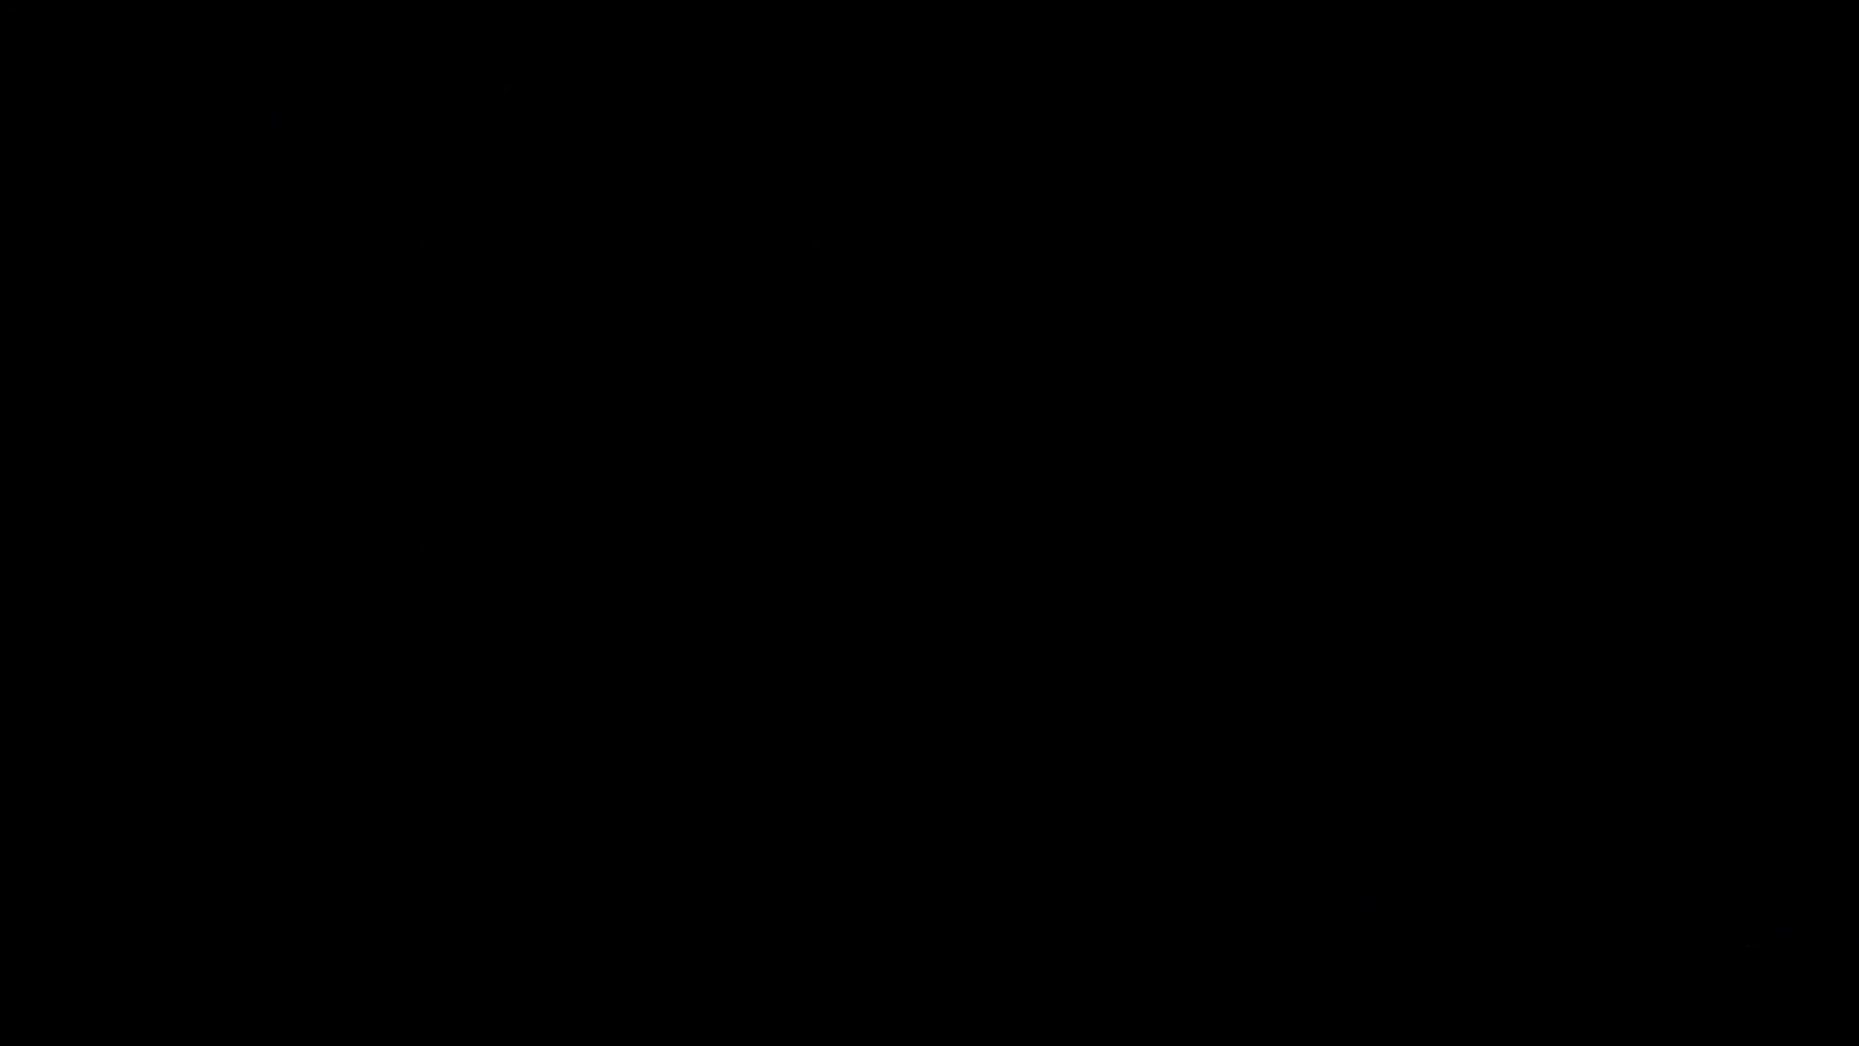